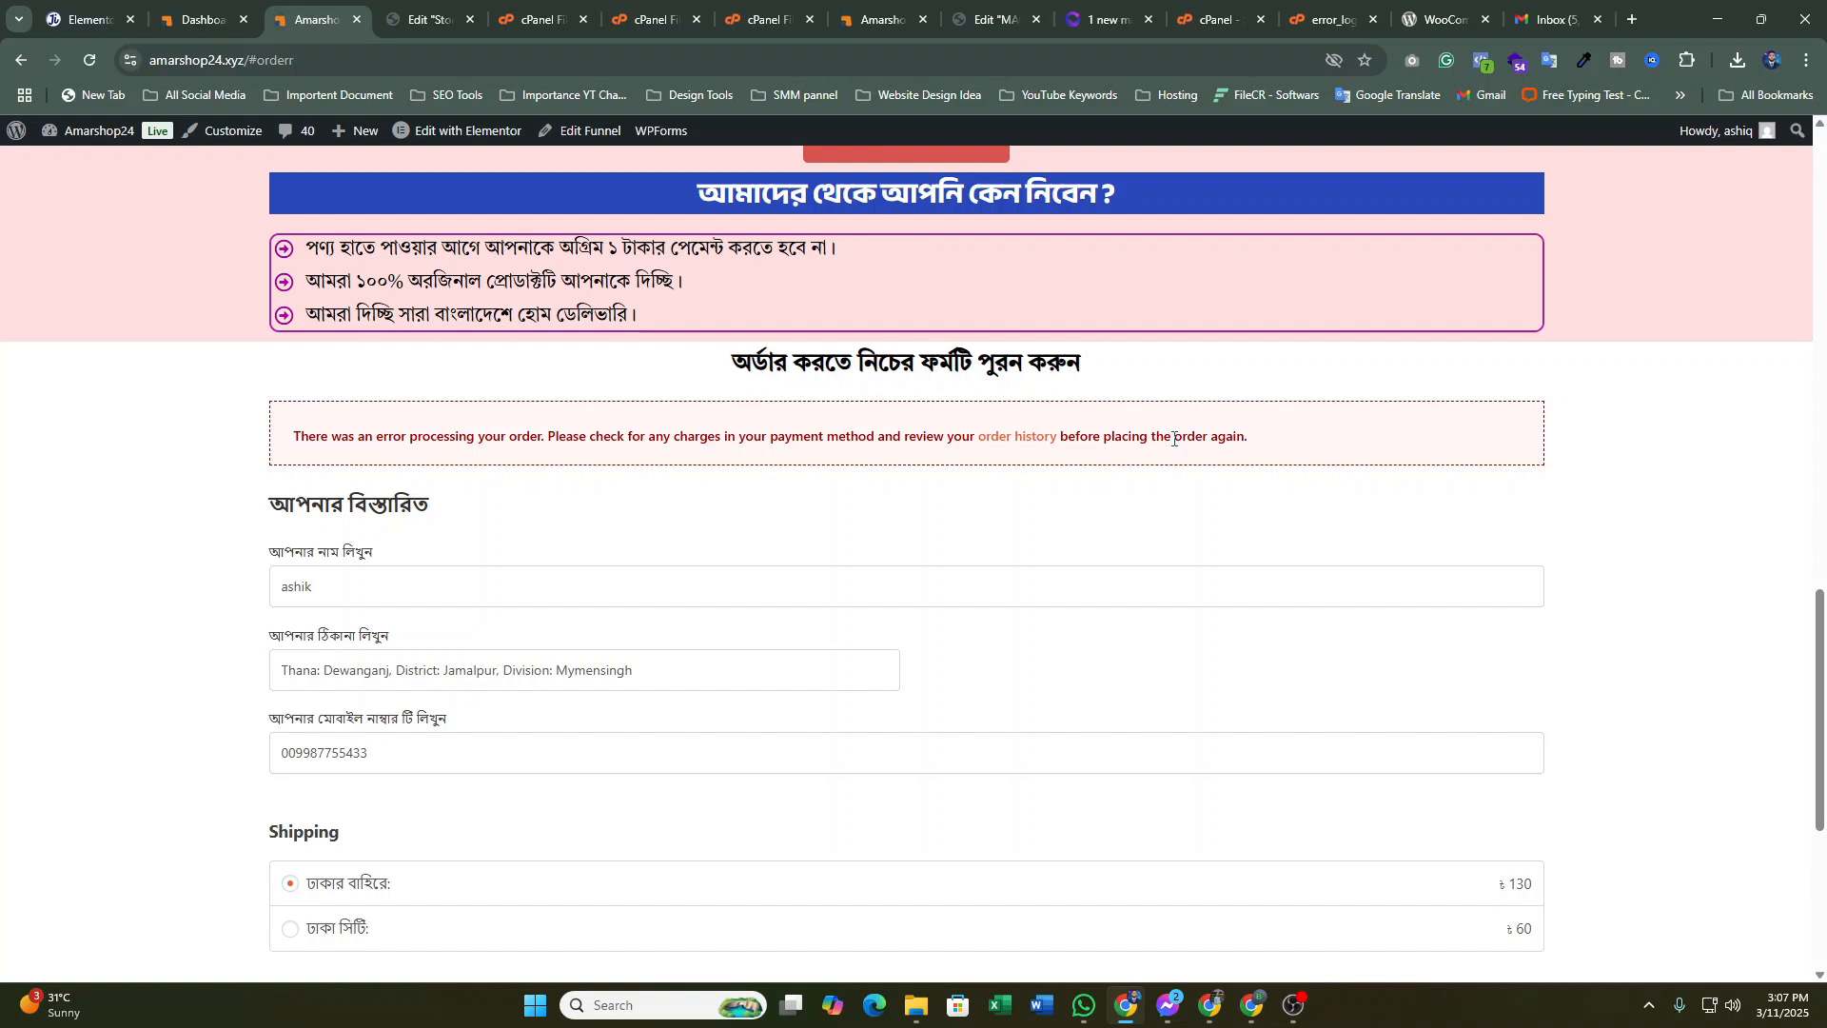
Switch from the checkout error page to the WordPress admin Dashboard tab
left_click(214, 10)
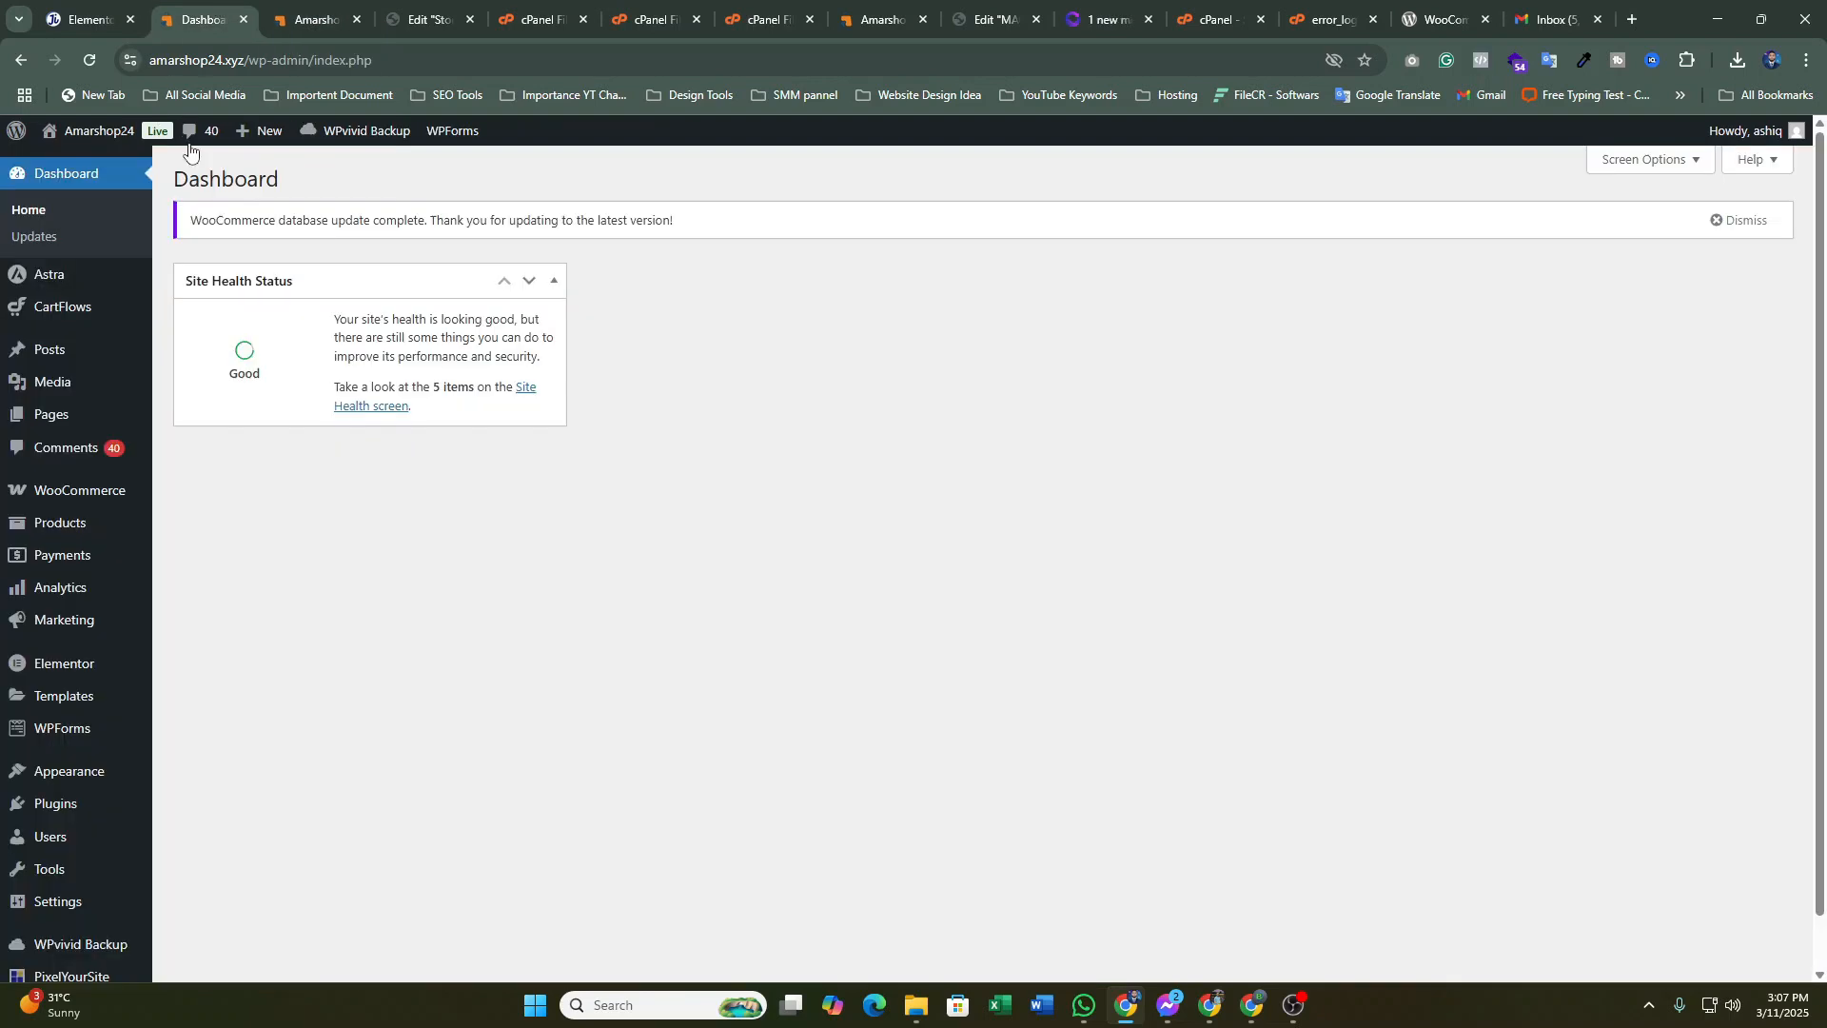
Search Plugins > Add New Plugin for 'wp smtp' to list WP Mail SMTP by WPForms
scroll(114, 705, "down", 1)
mouse_move(81, 747)
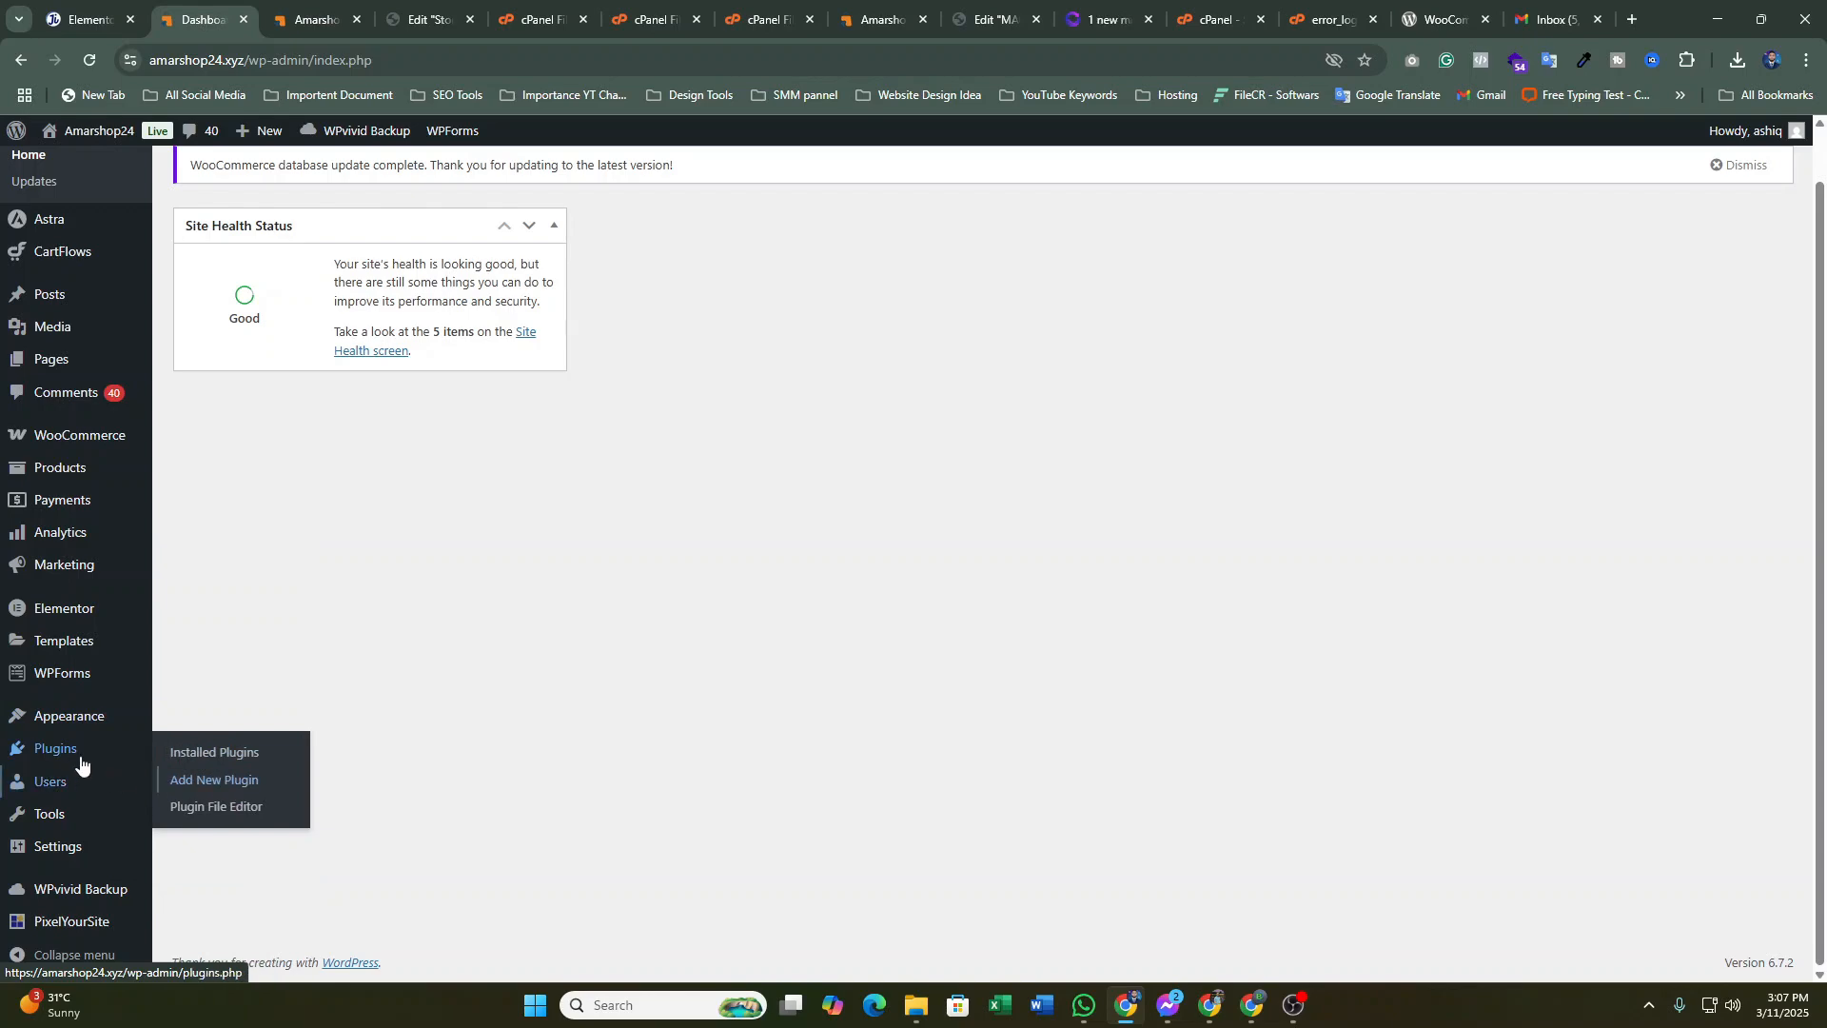
left_click(225, 783)
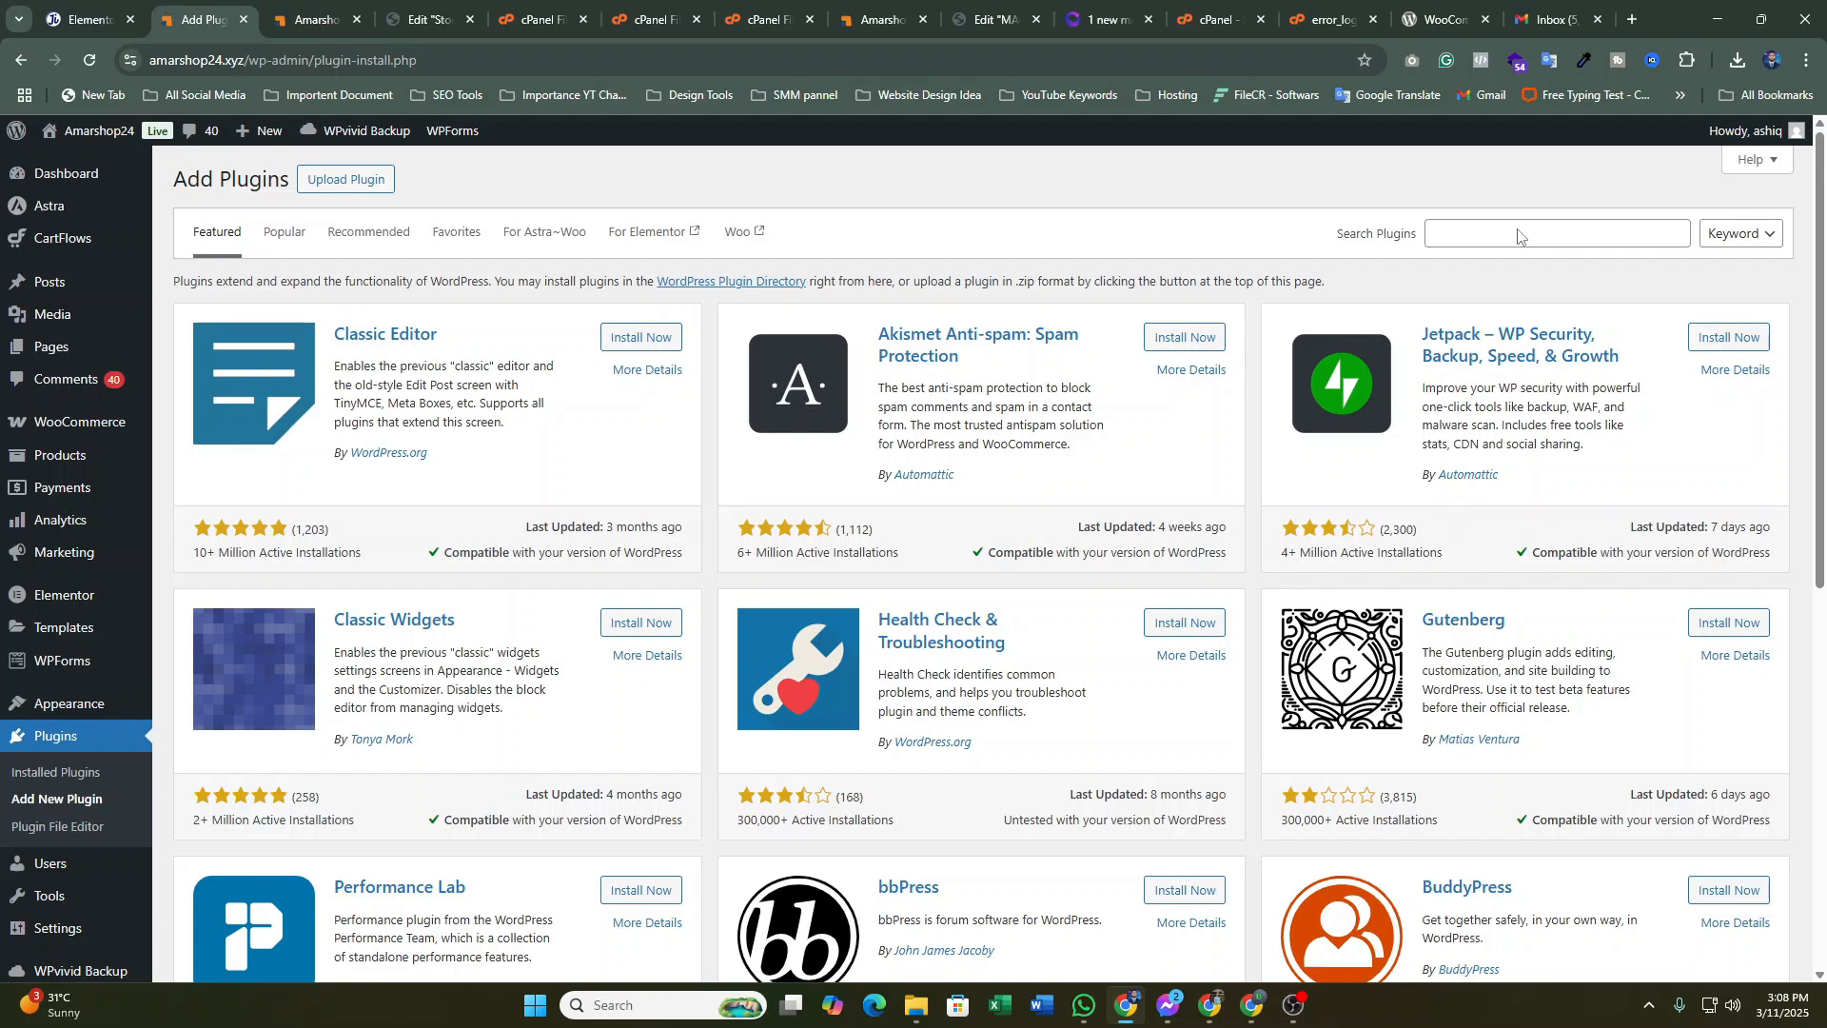
left_click(1522, 237)
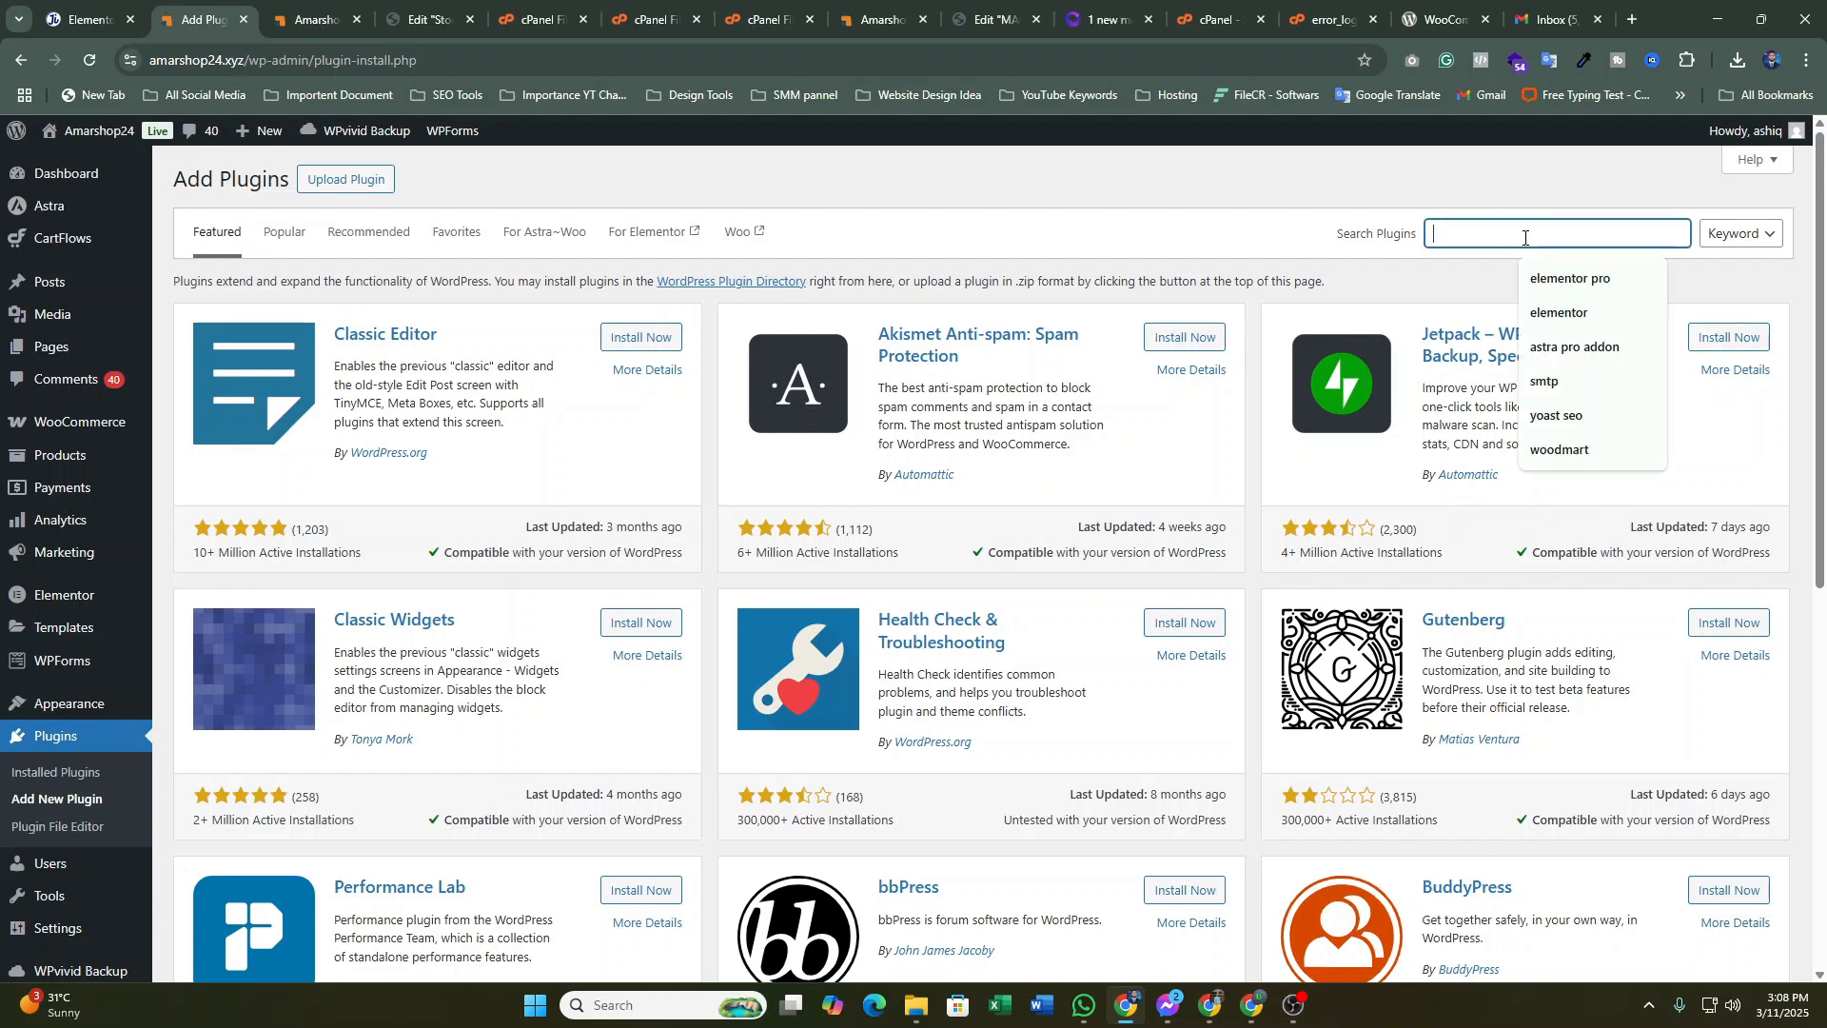
type("wp")
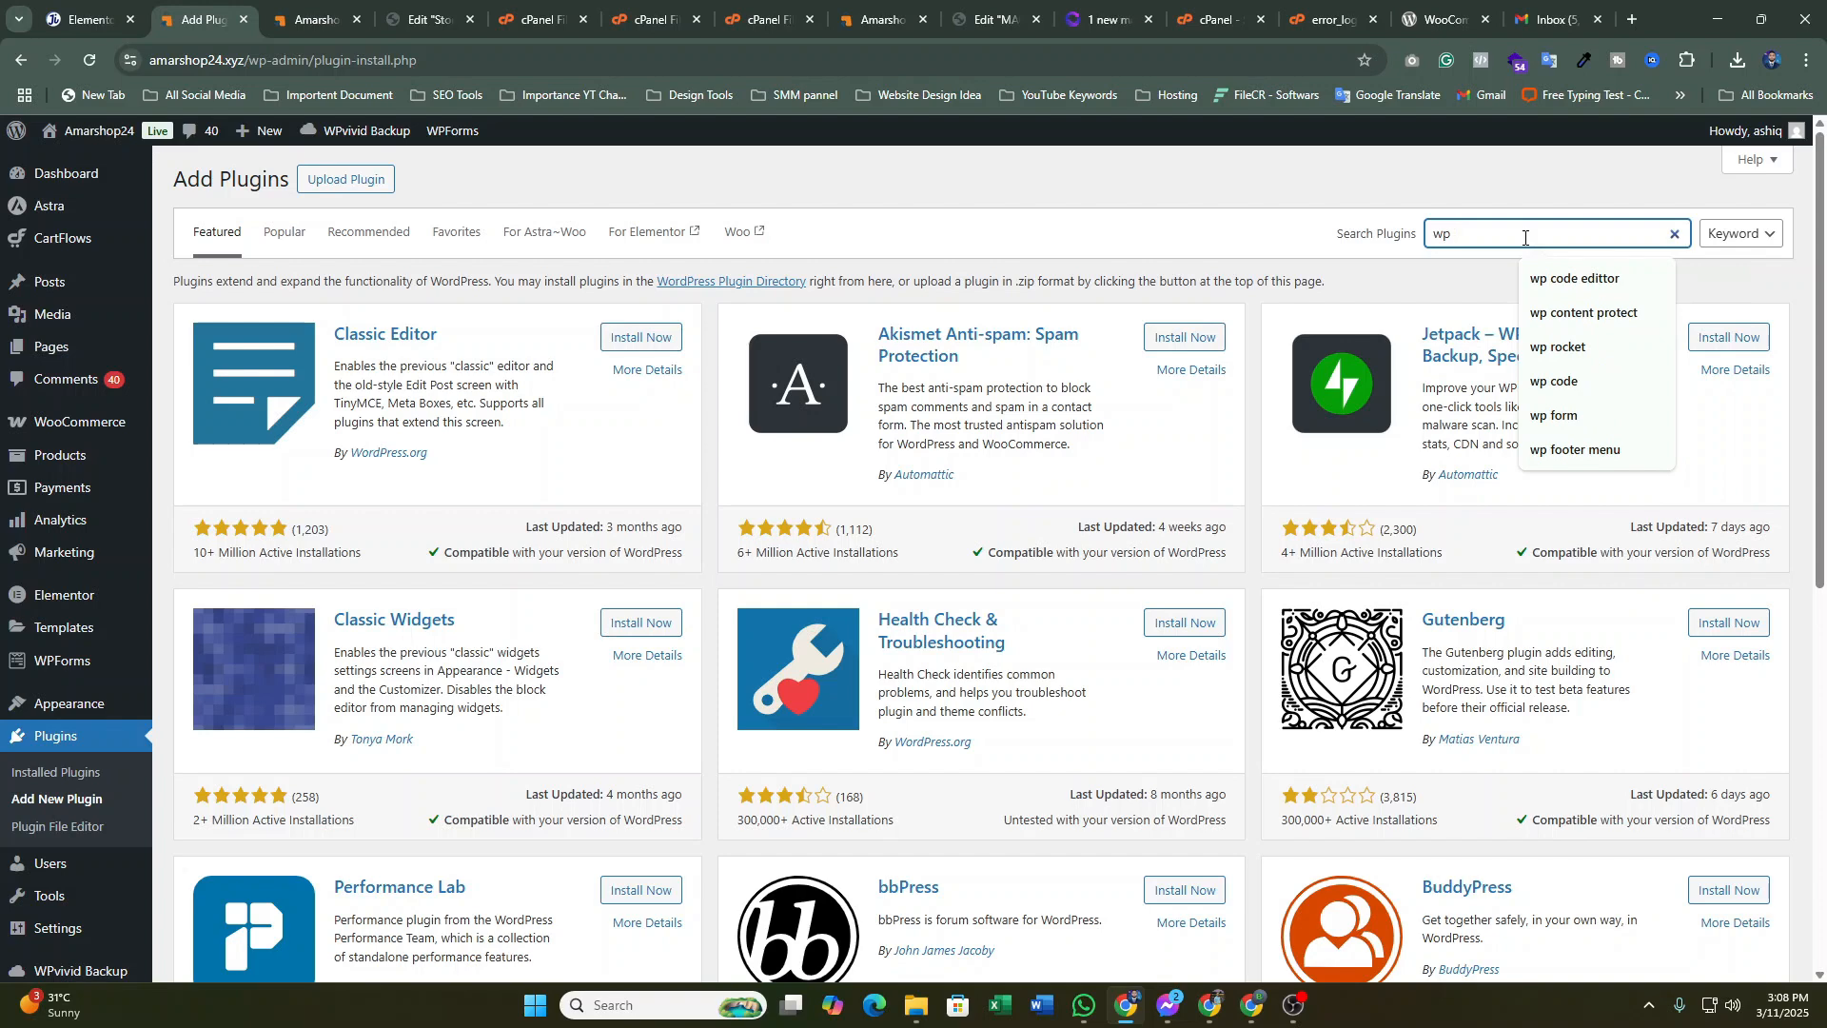
type(" st")
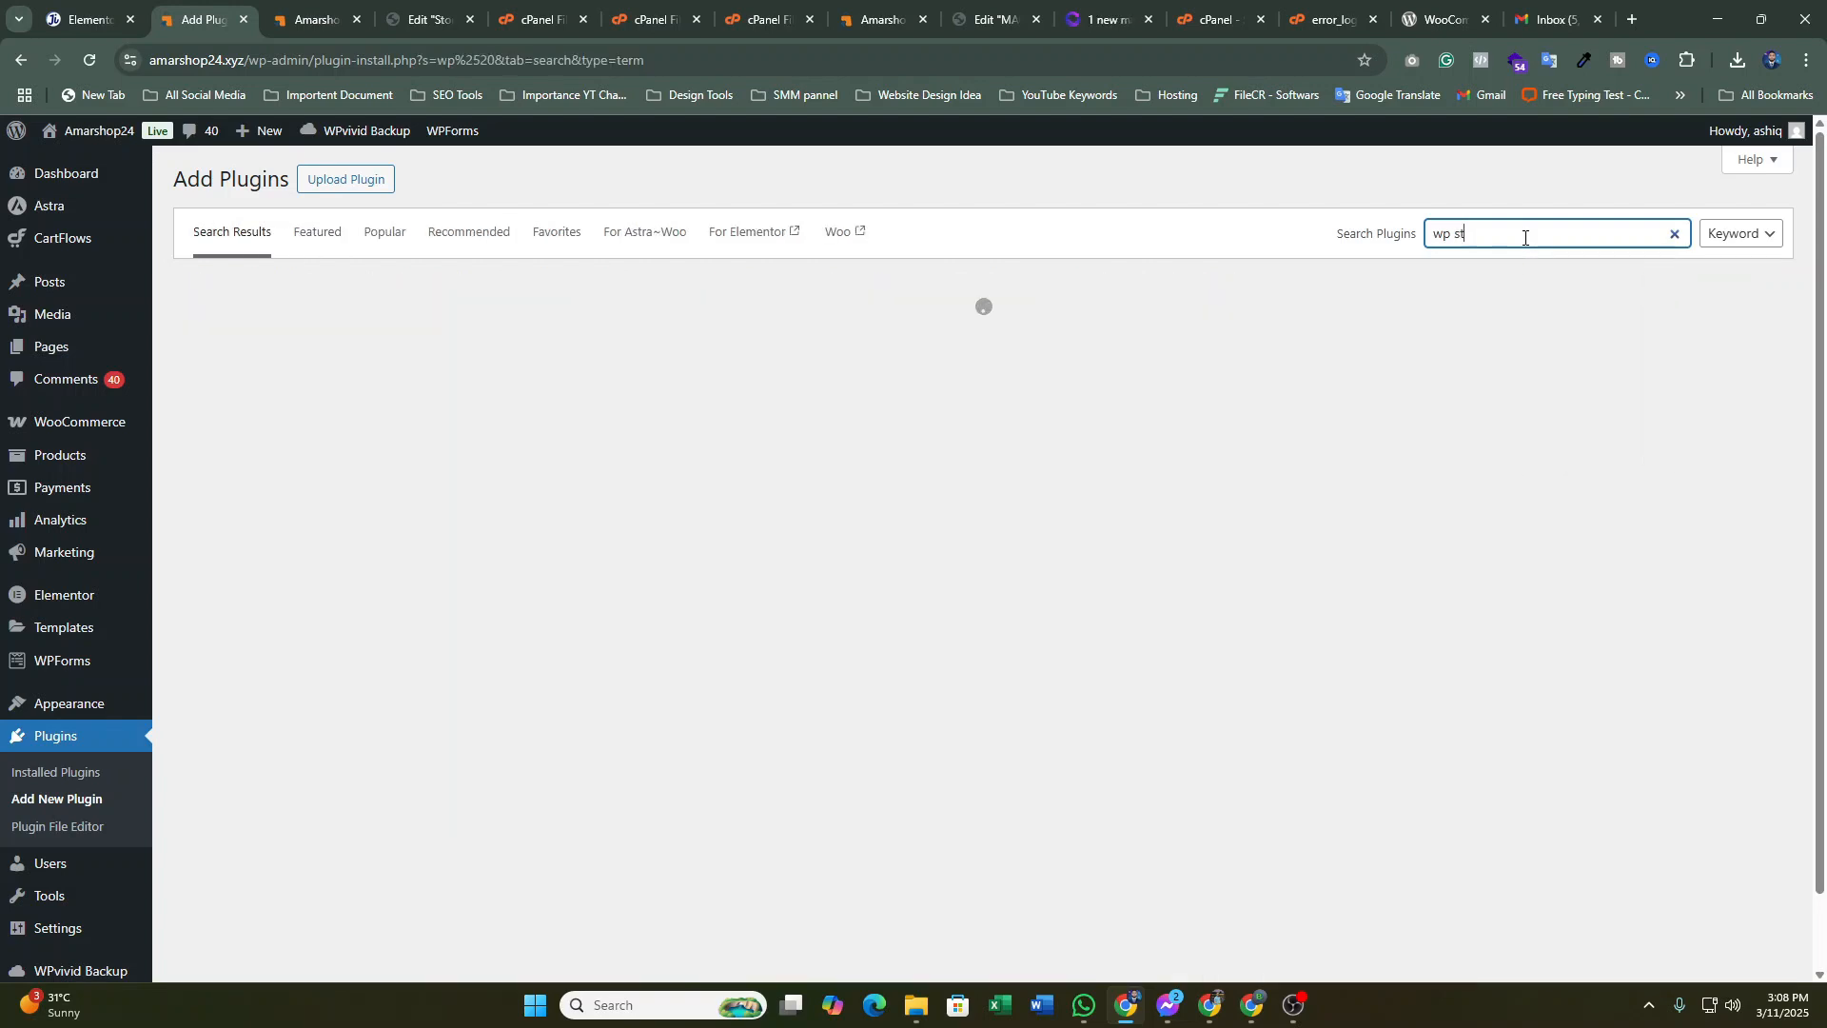
key("BackSpace")
type("mtp")
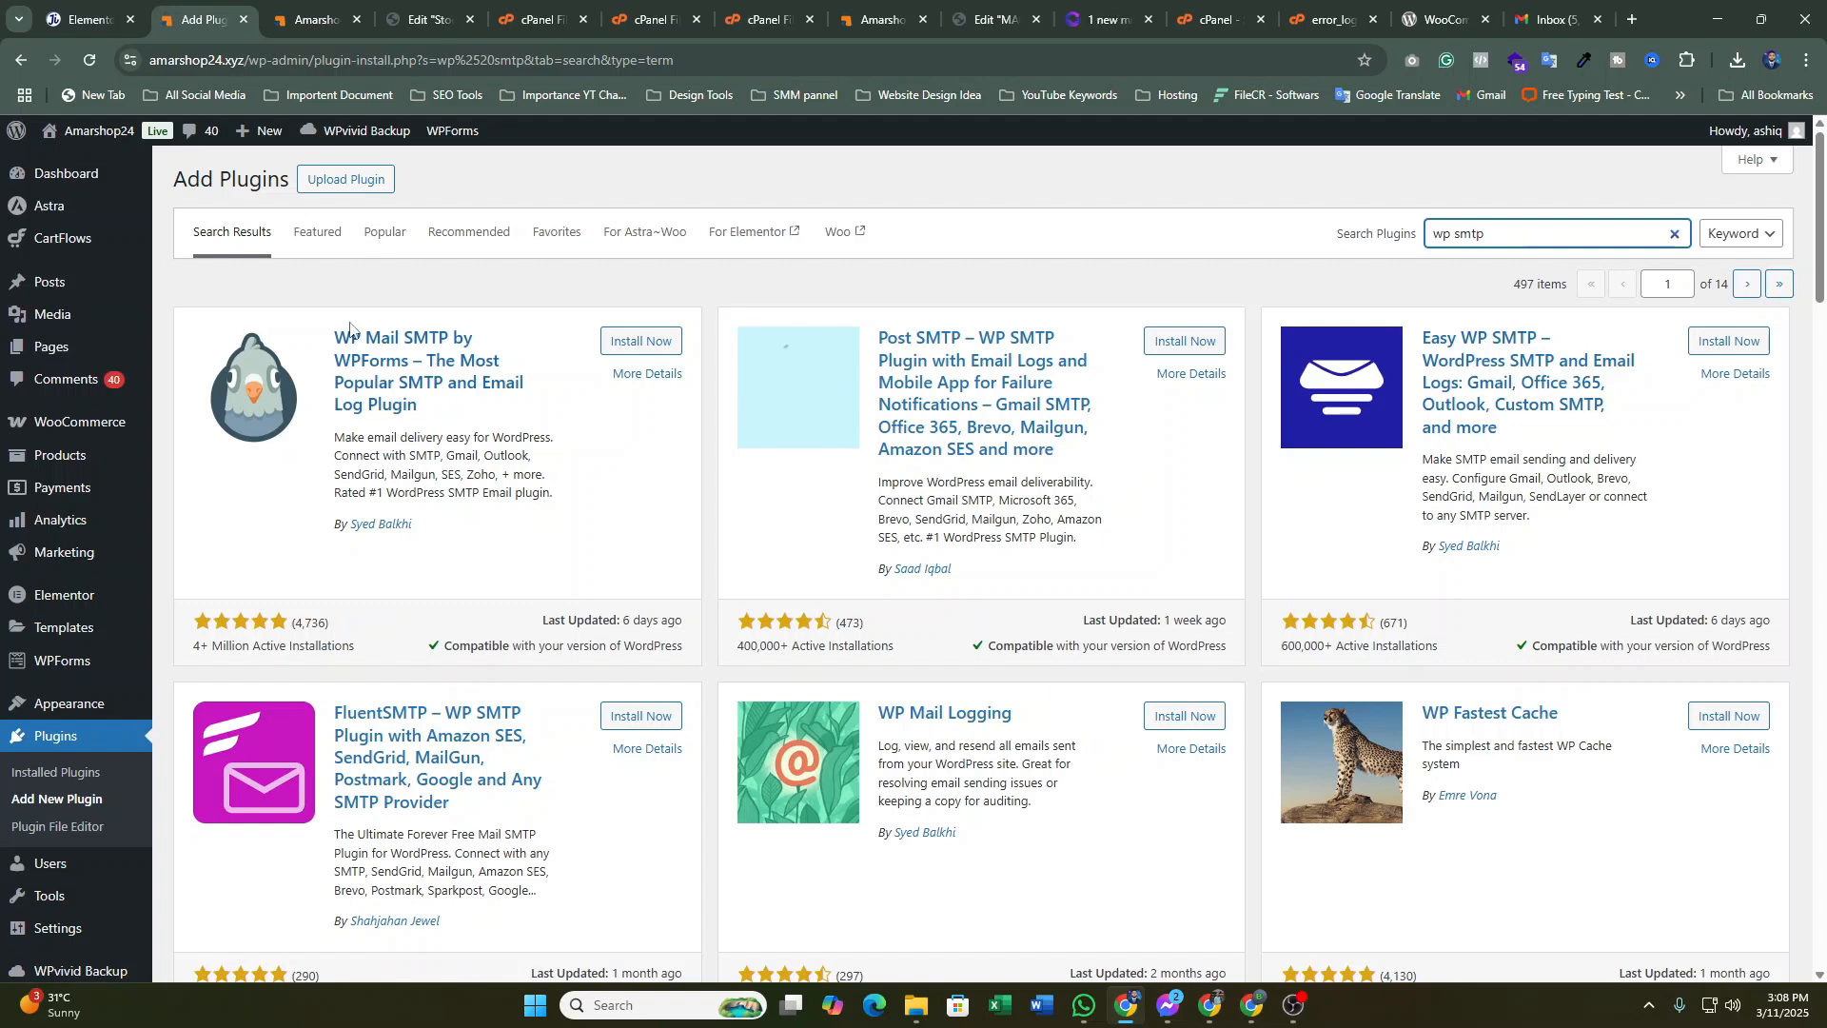
Install and activate WP Mail SMTP, start its wizard, then step back to the welcome screen
left_click(643, 344)
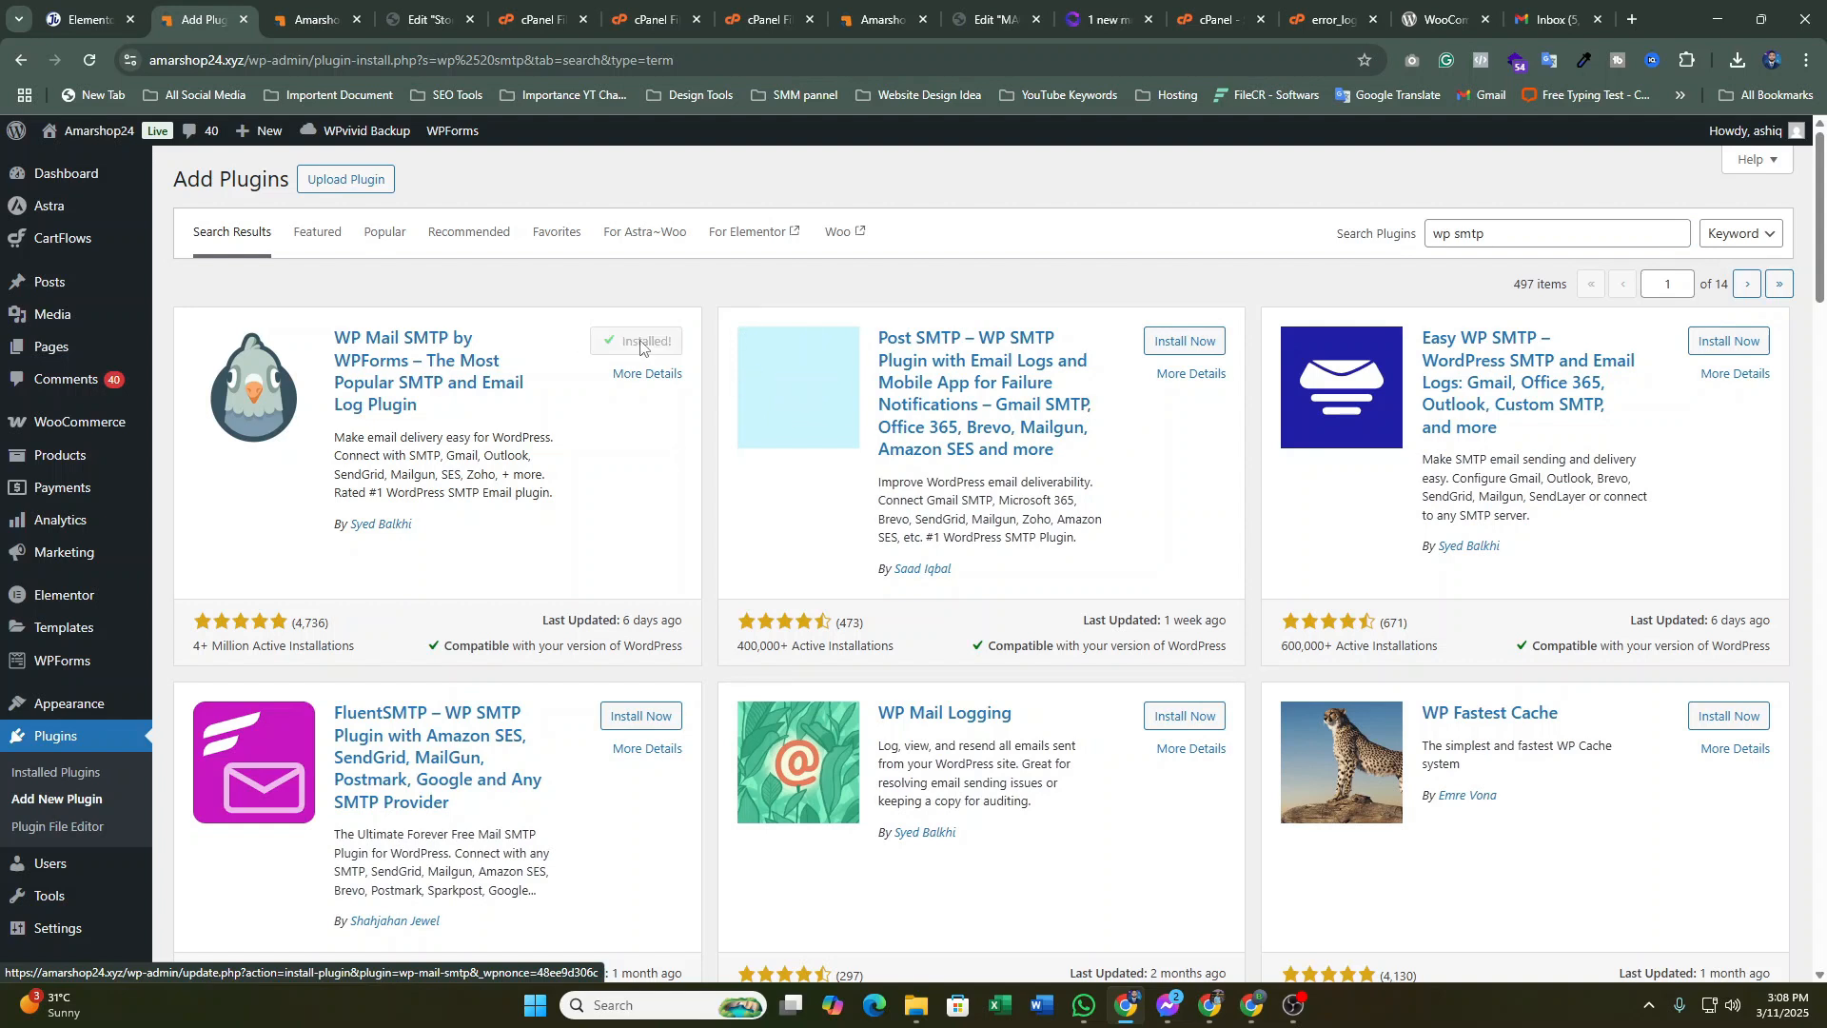
left_click(638, 348)
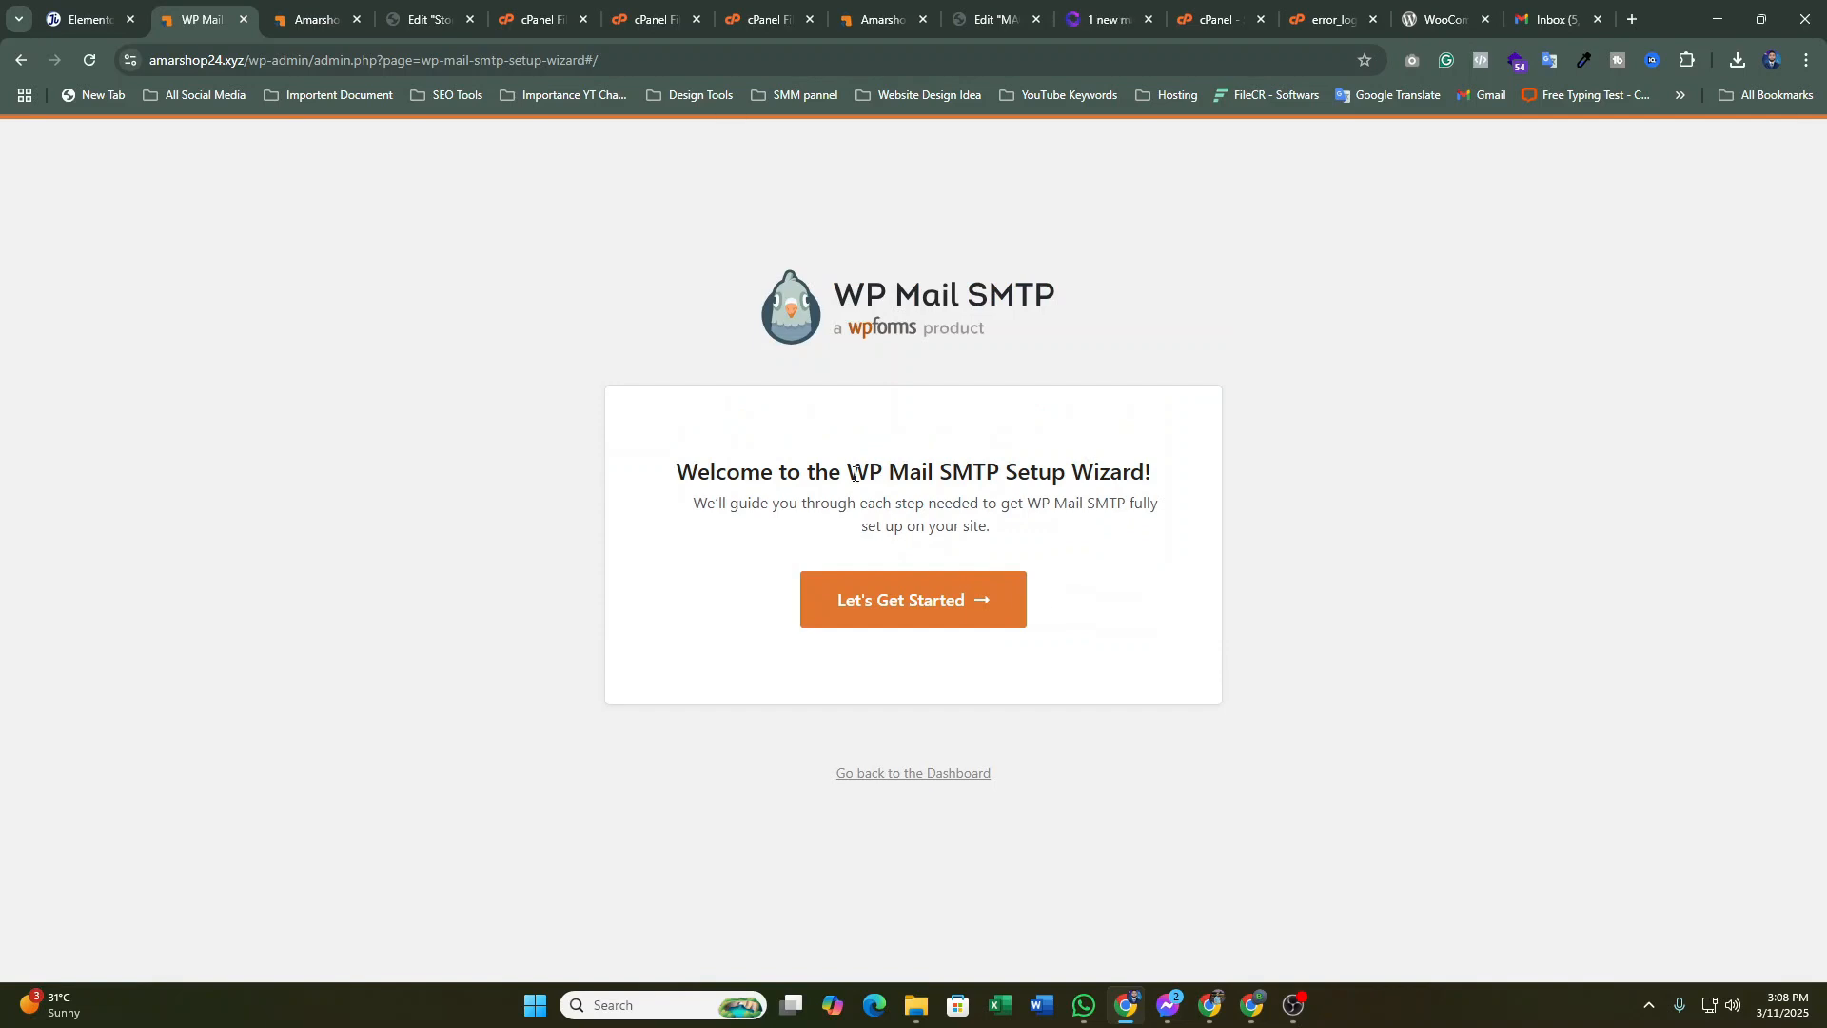
left_click(976, 606)
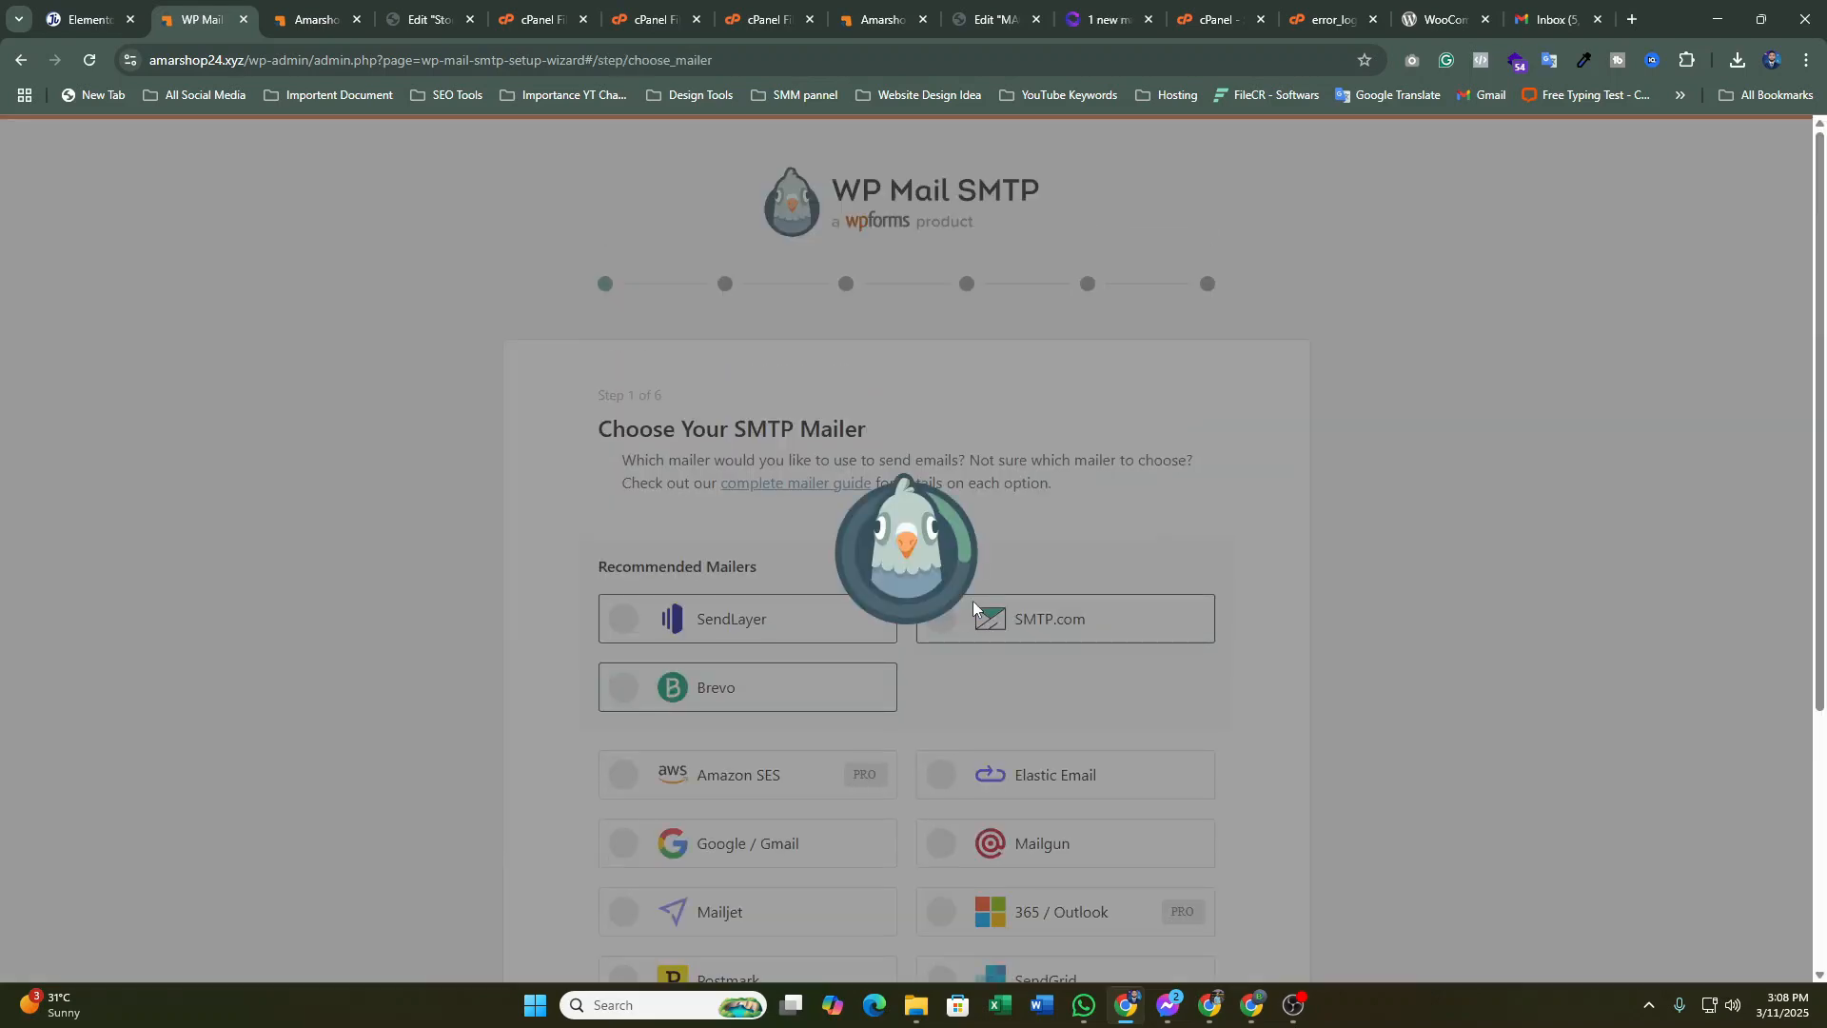
scroll(1036, 697, "down", 4)
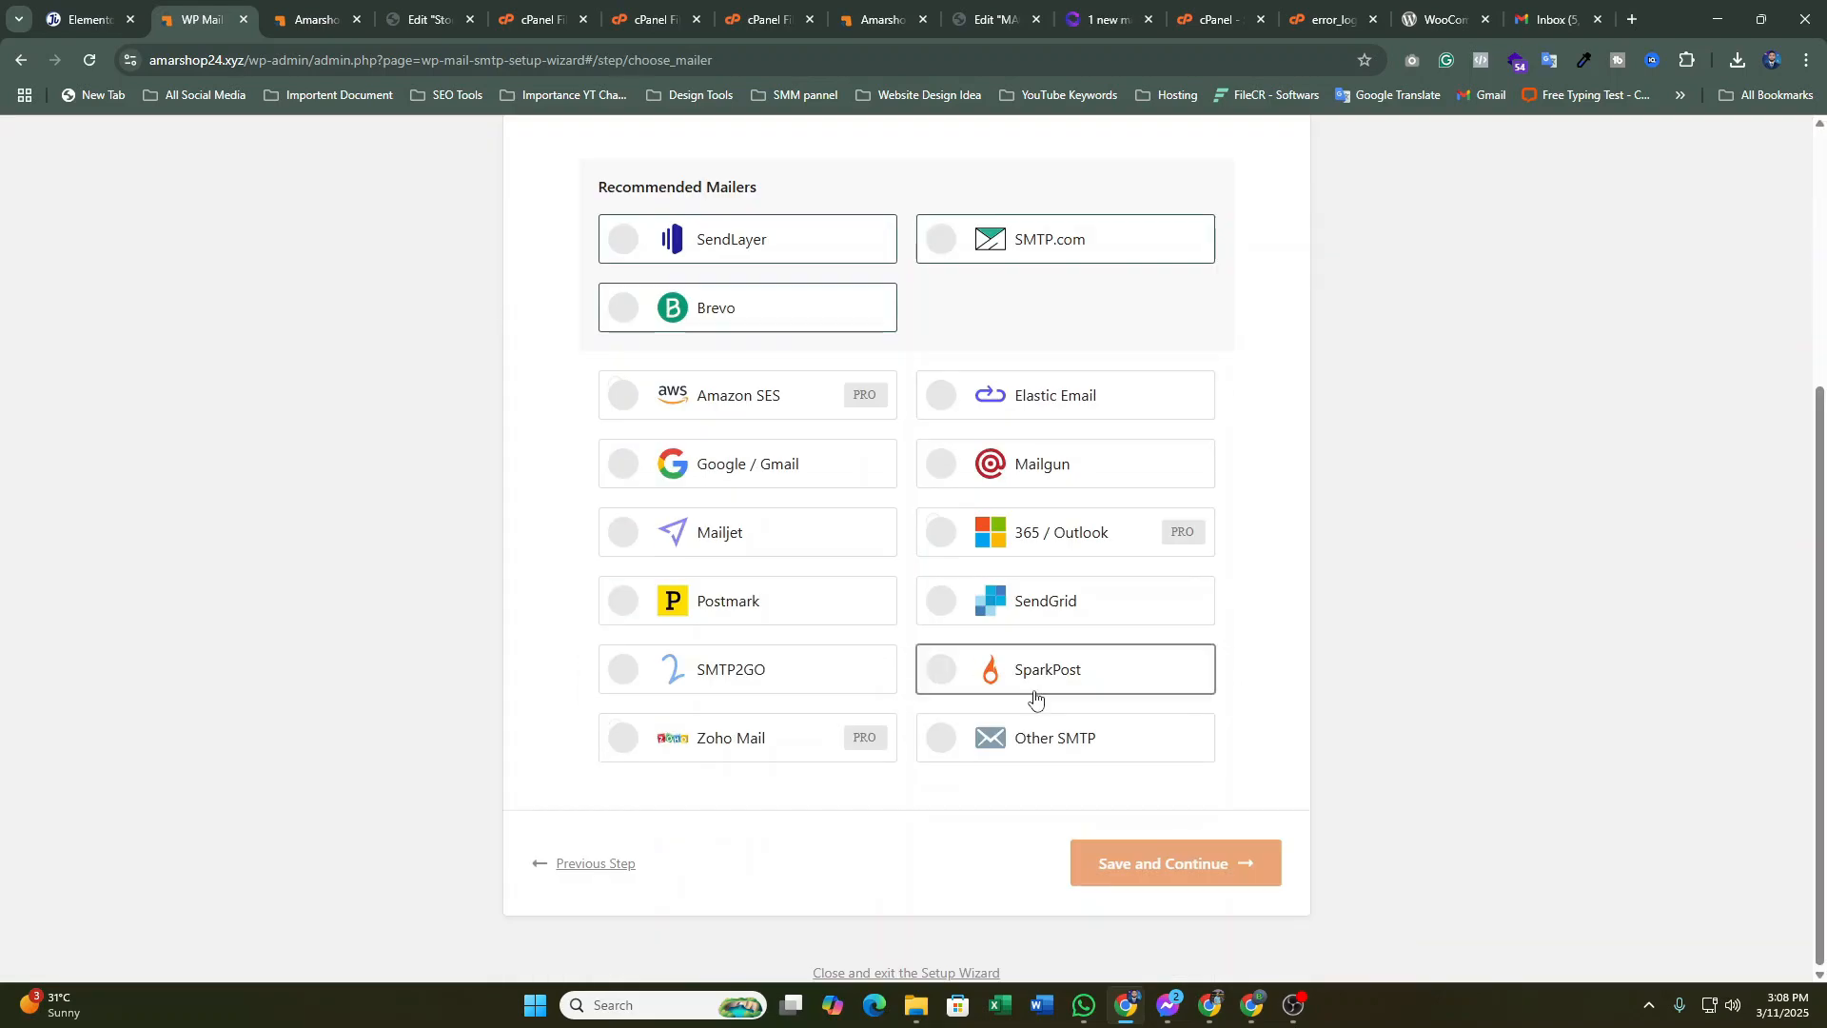
scroll(1035, 698, "up", 3)
scroll(1042, 749, "down", 3)
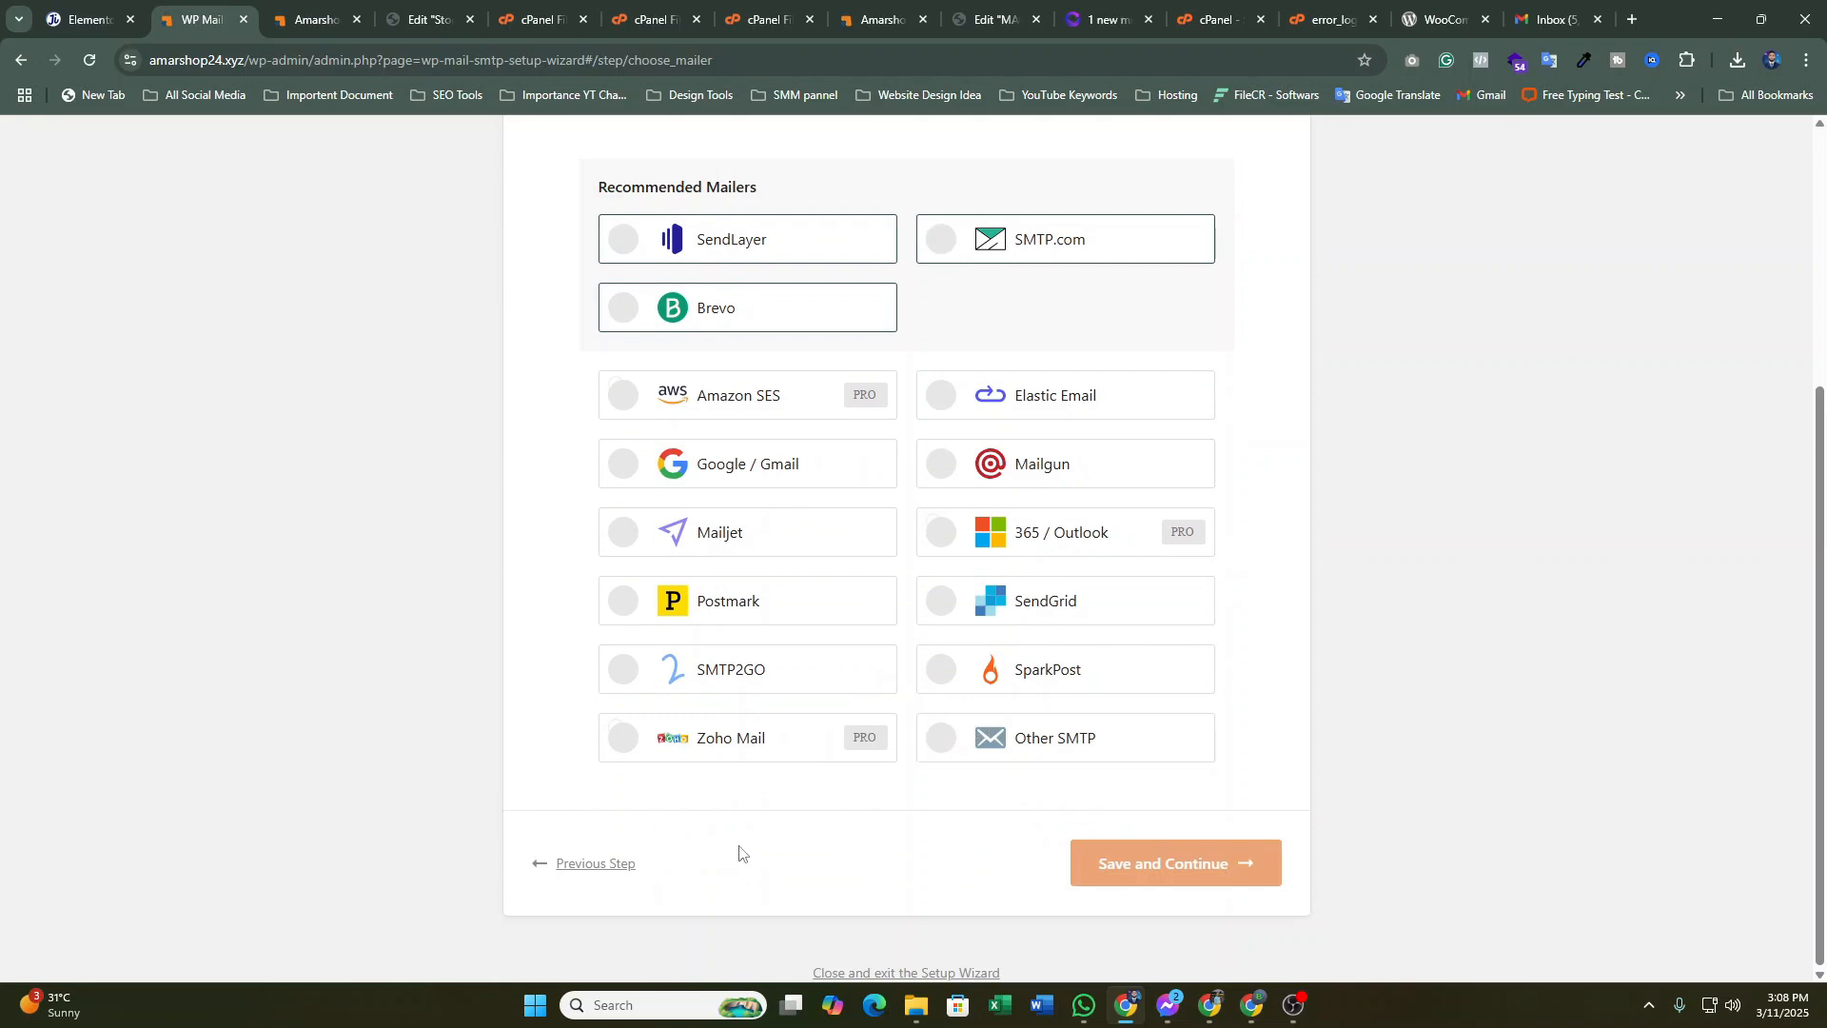
left_click(595, 866)
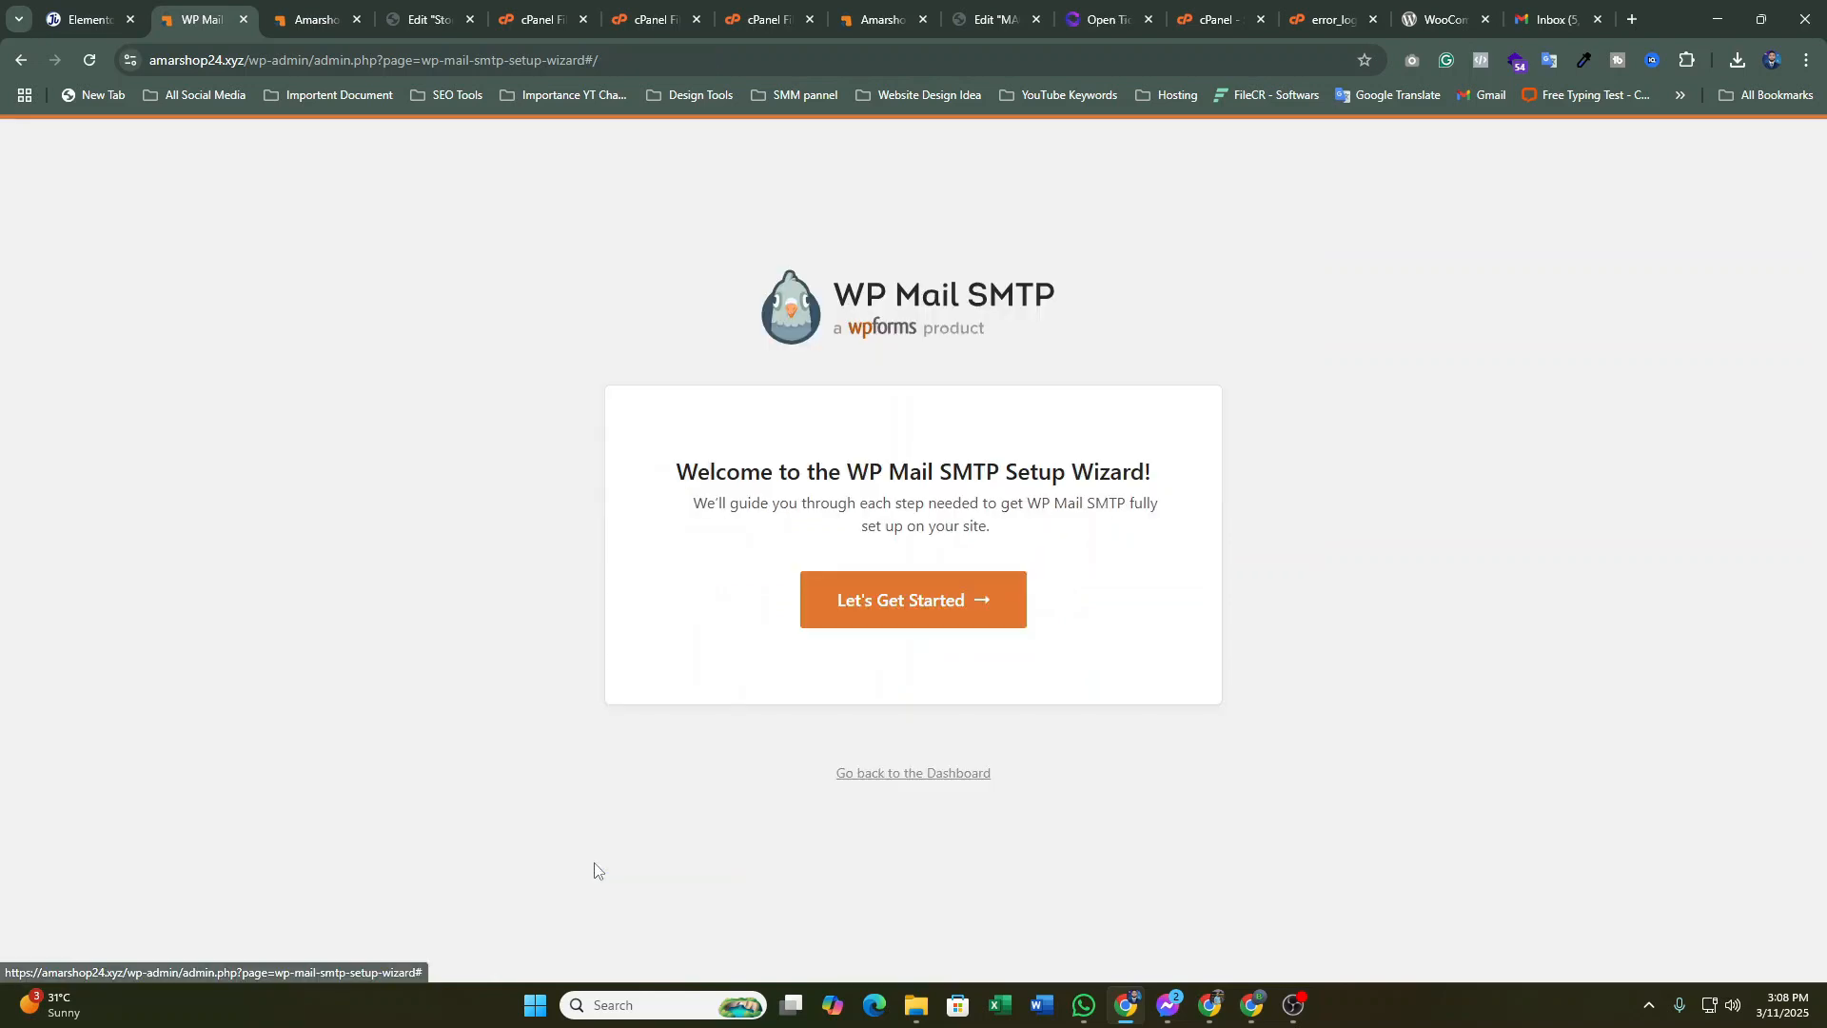
Exit the WP Mail SMTP setup wizard back to the WordPress admin dashboard
left_click(894, 781)
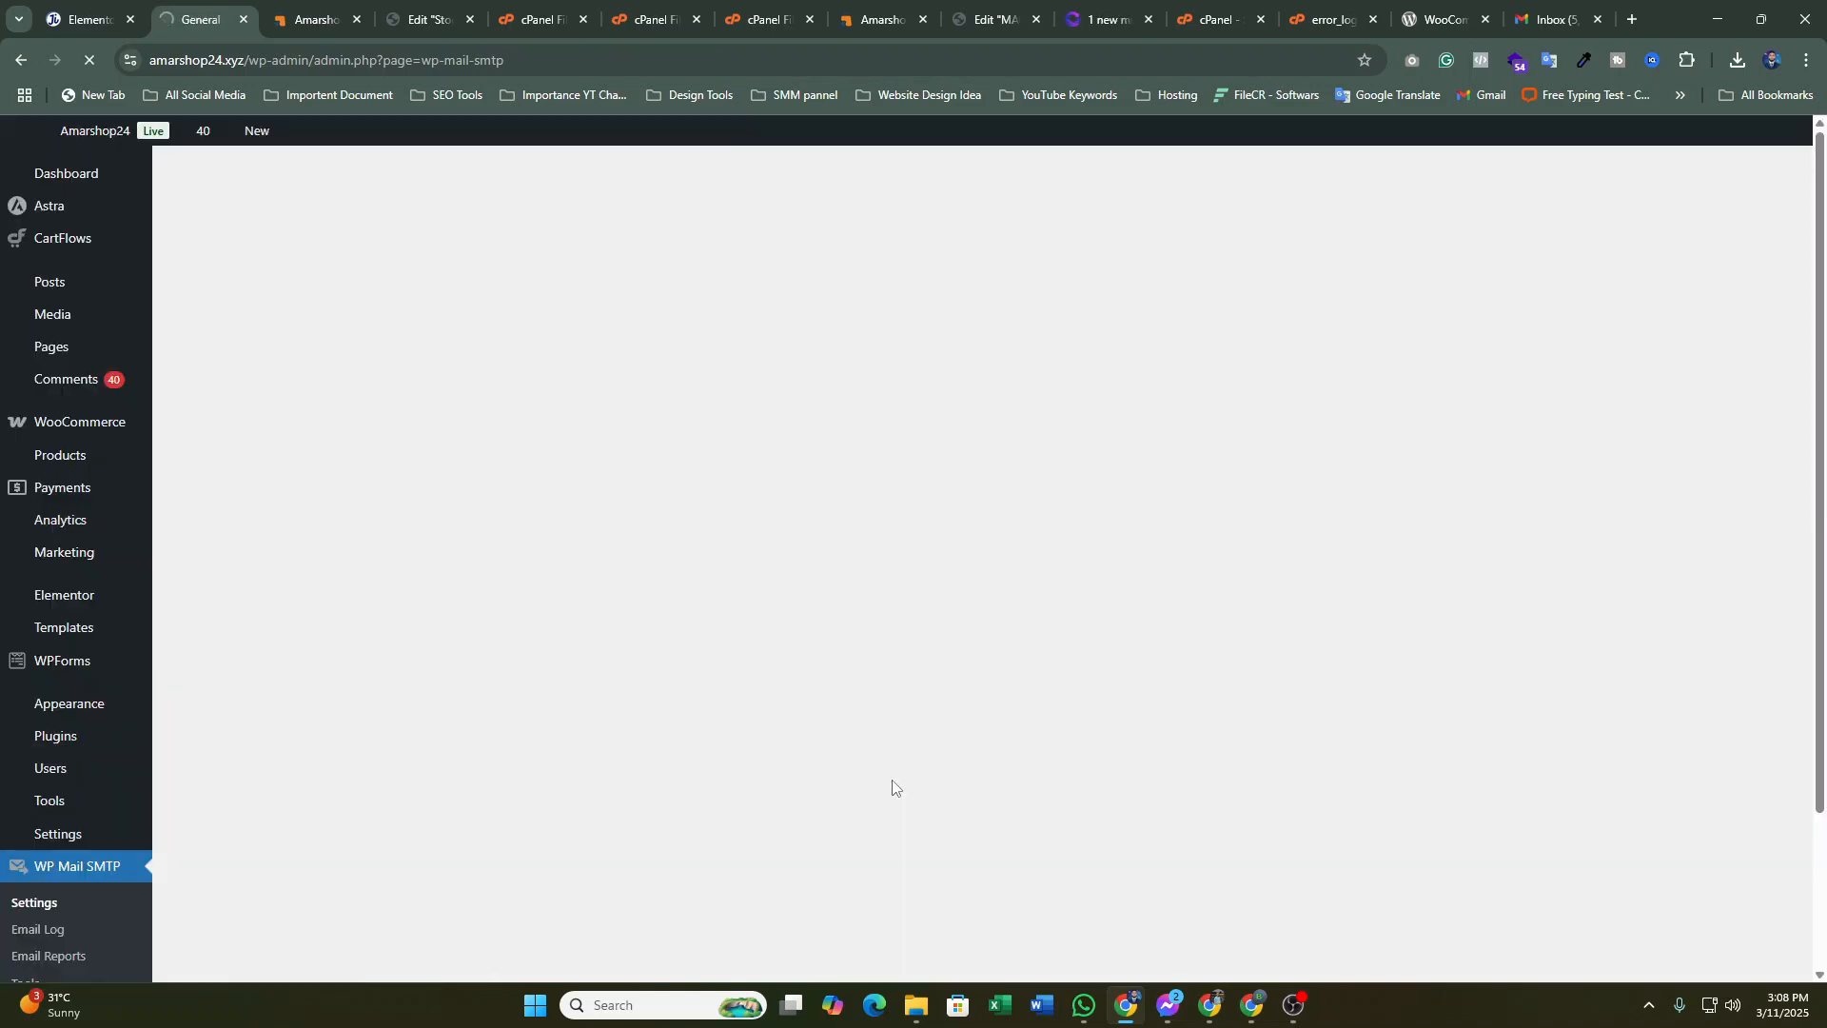
scroll(732, 400, "down", 2)
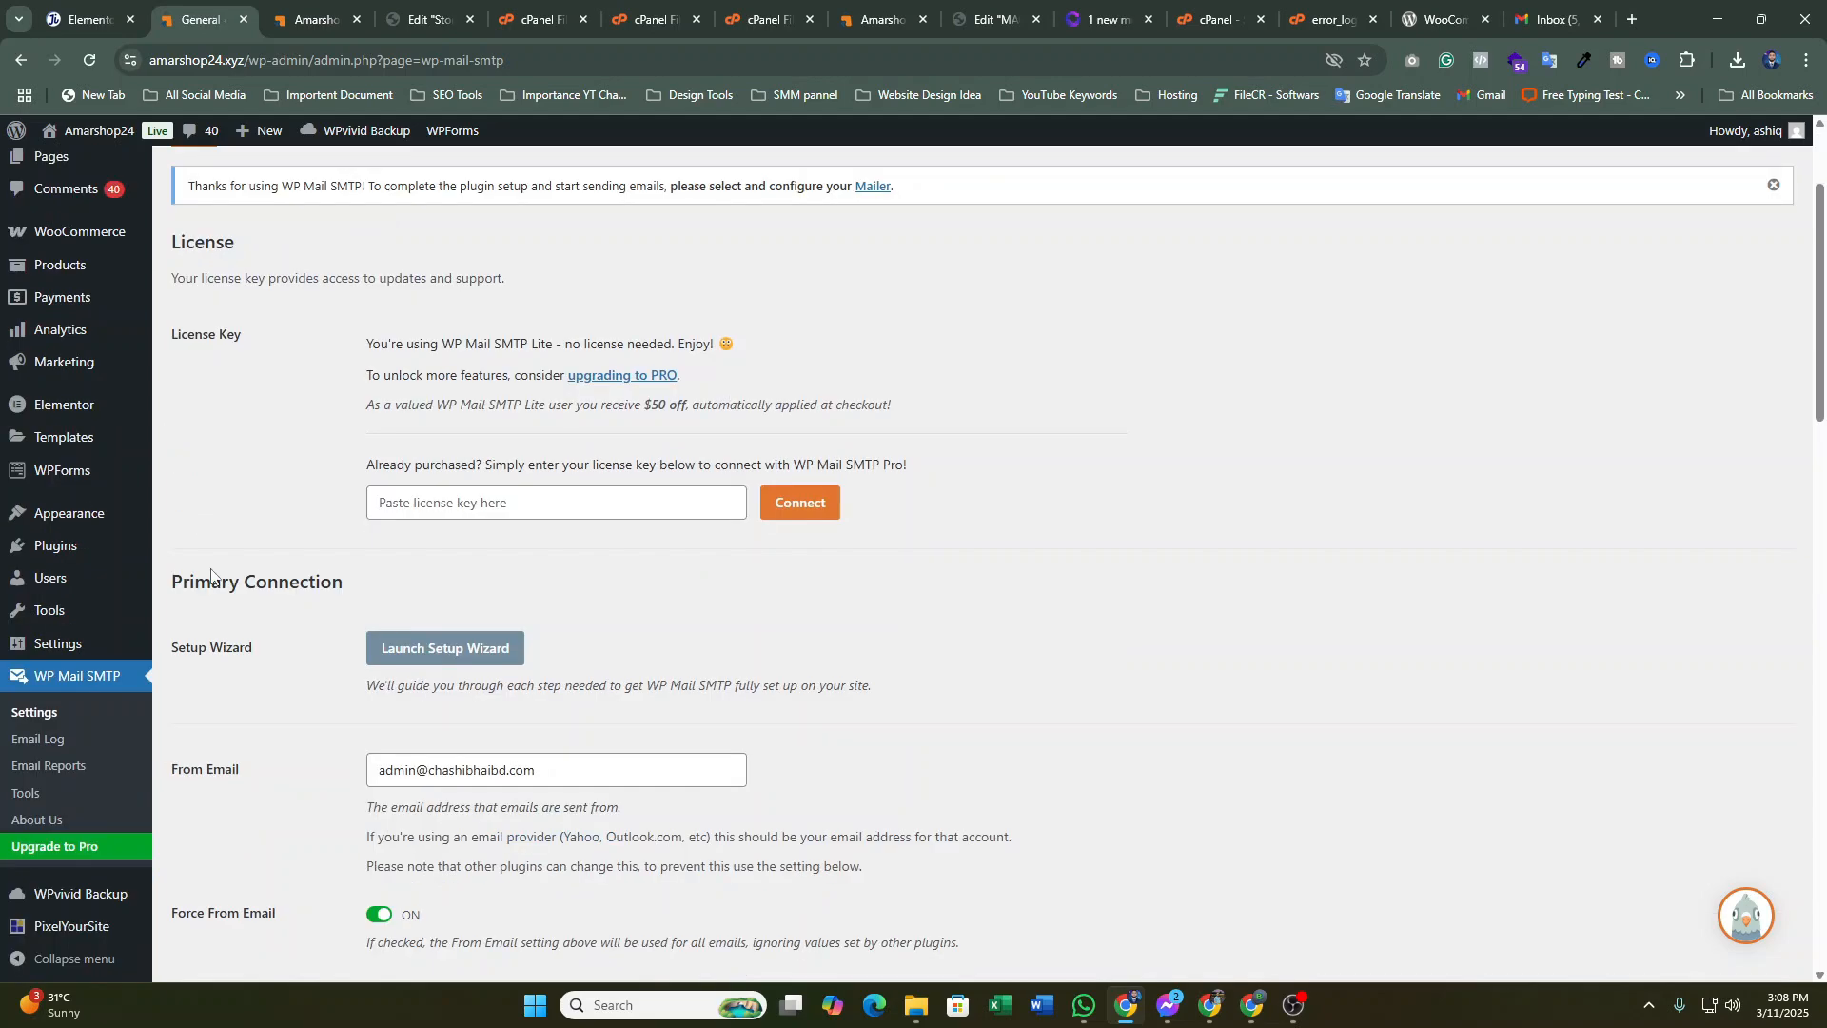
scroll(103, 533, "down", 2)
scroll(105, 547, "up", 2)
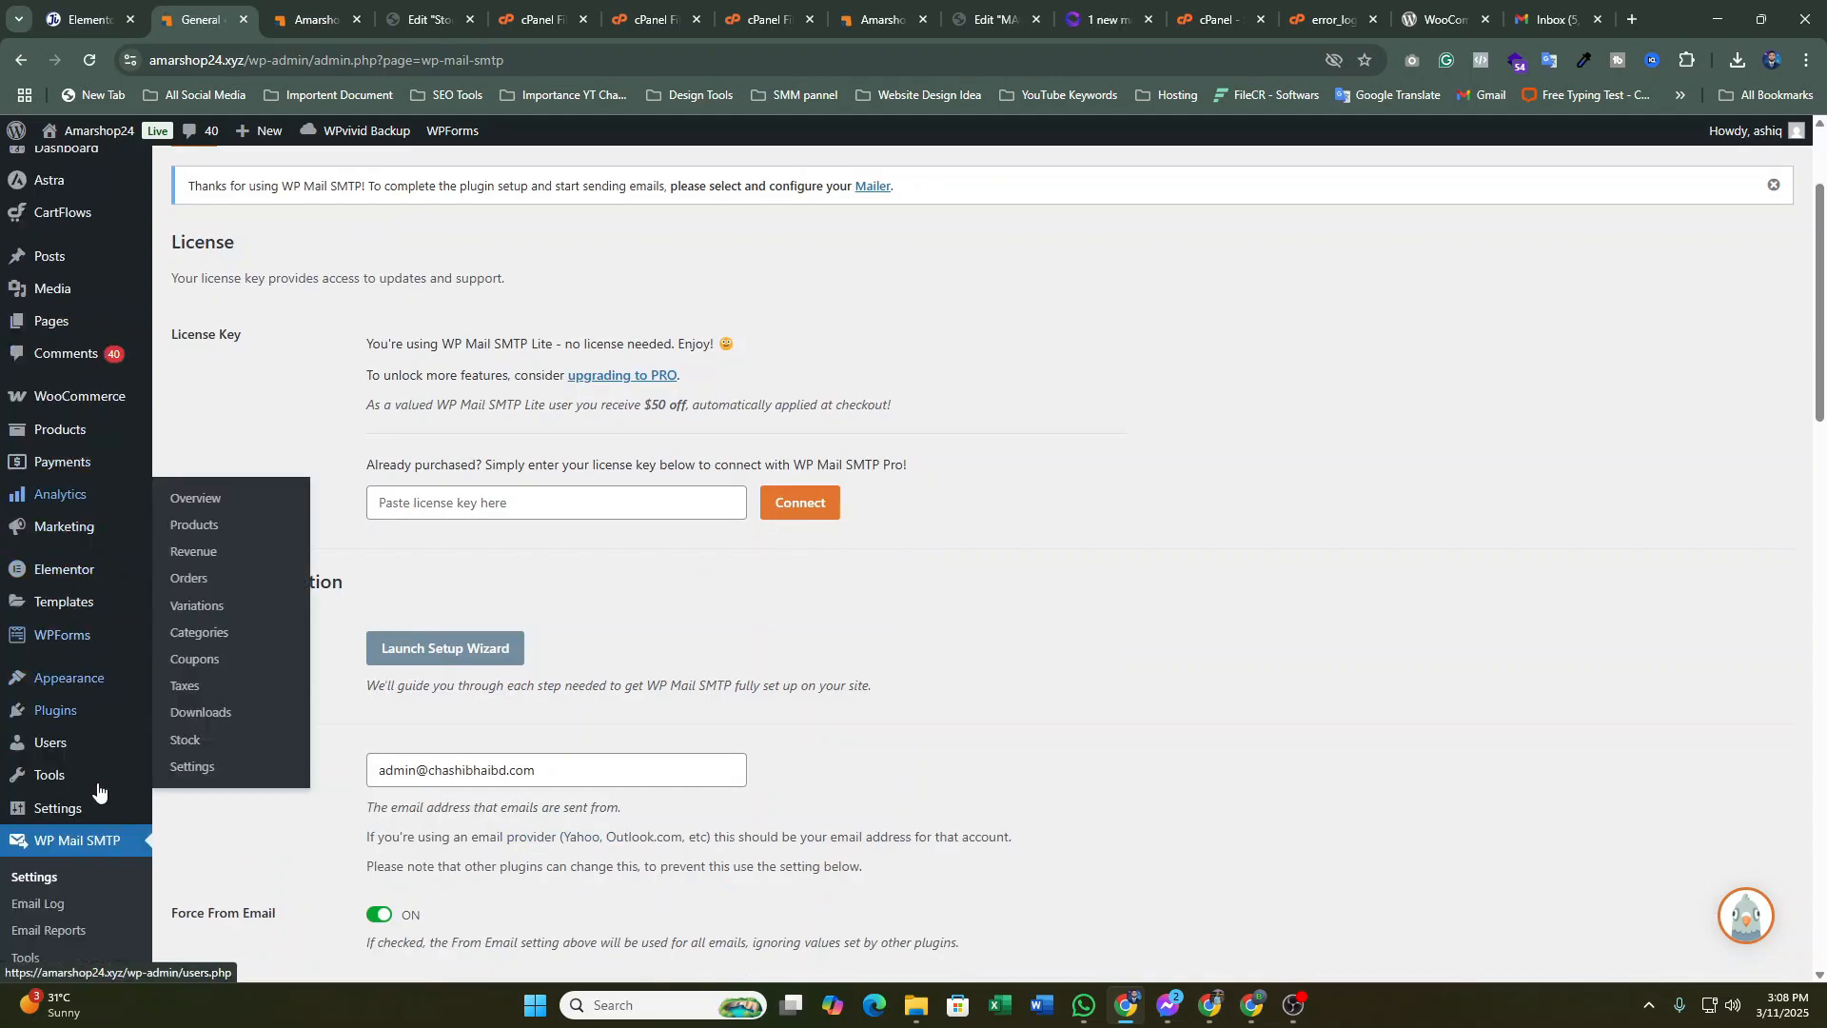
scroll(81, 799, "down", 1)
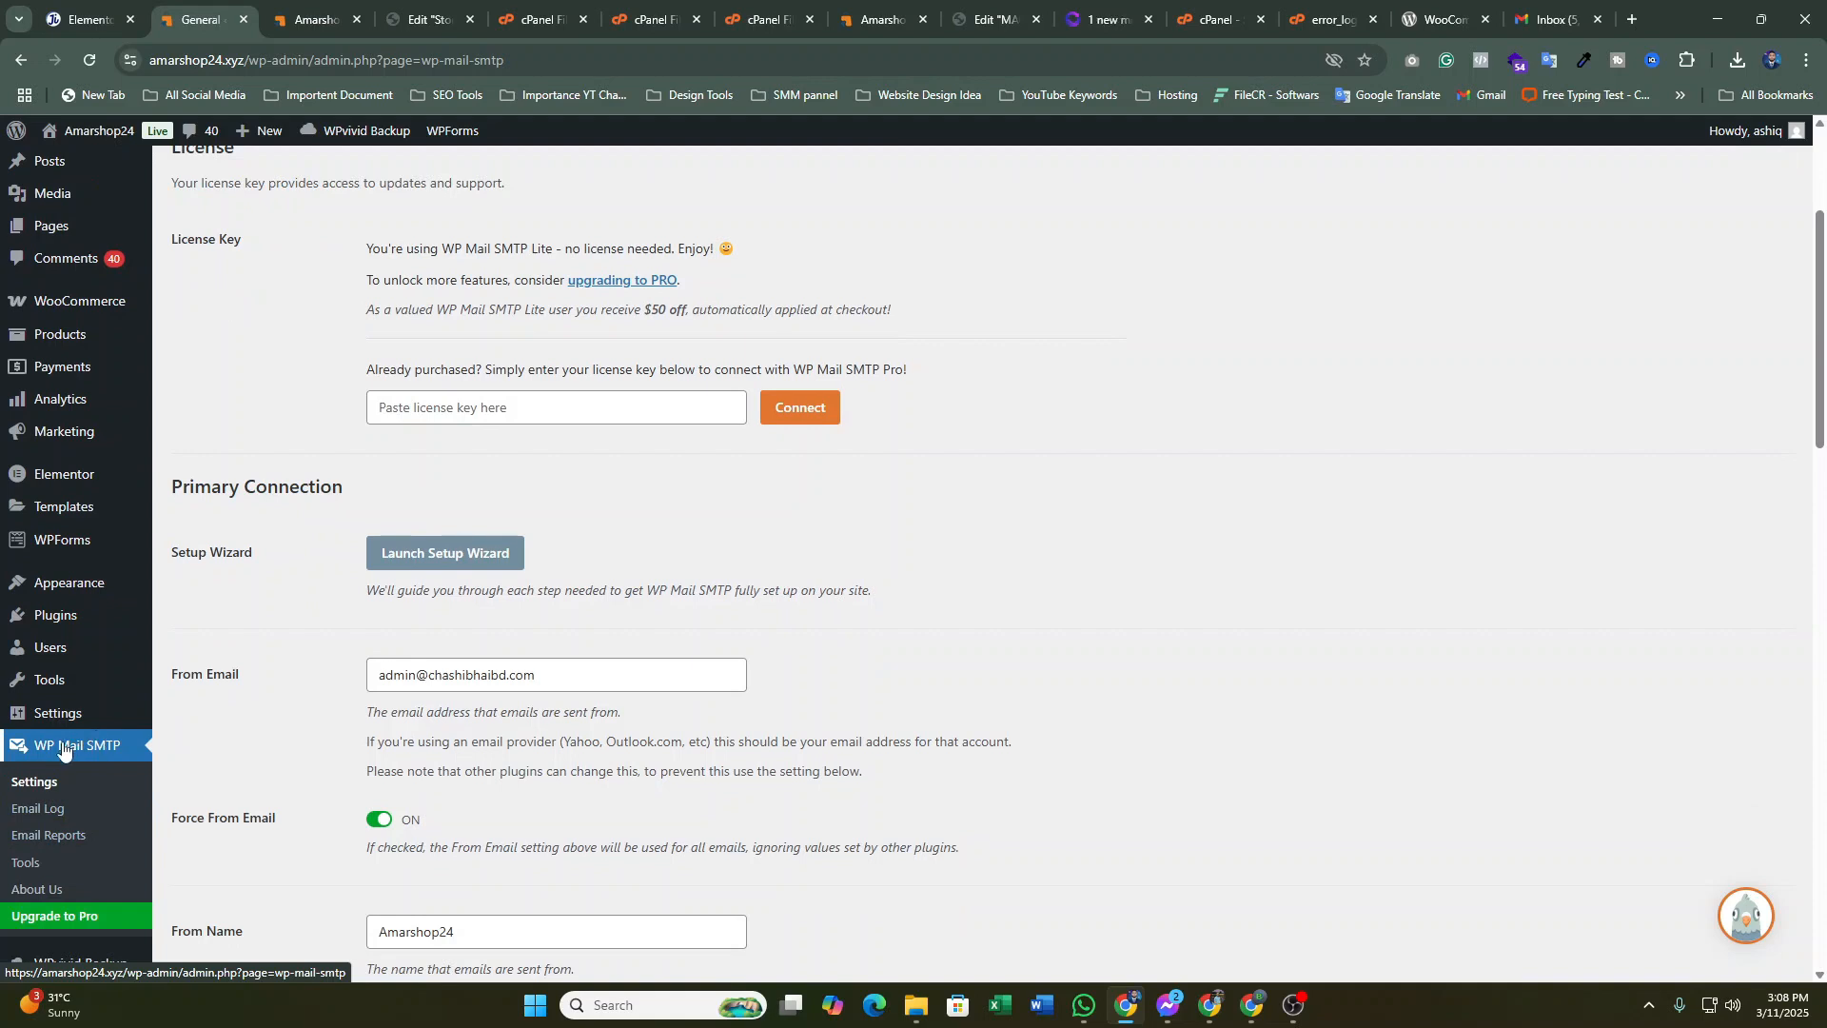
Open Plugins > Installed Plugins and find WP Mail SMTP 4.4.0 listed as active
mouse_move(55, 617)
left_click(219, 621)
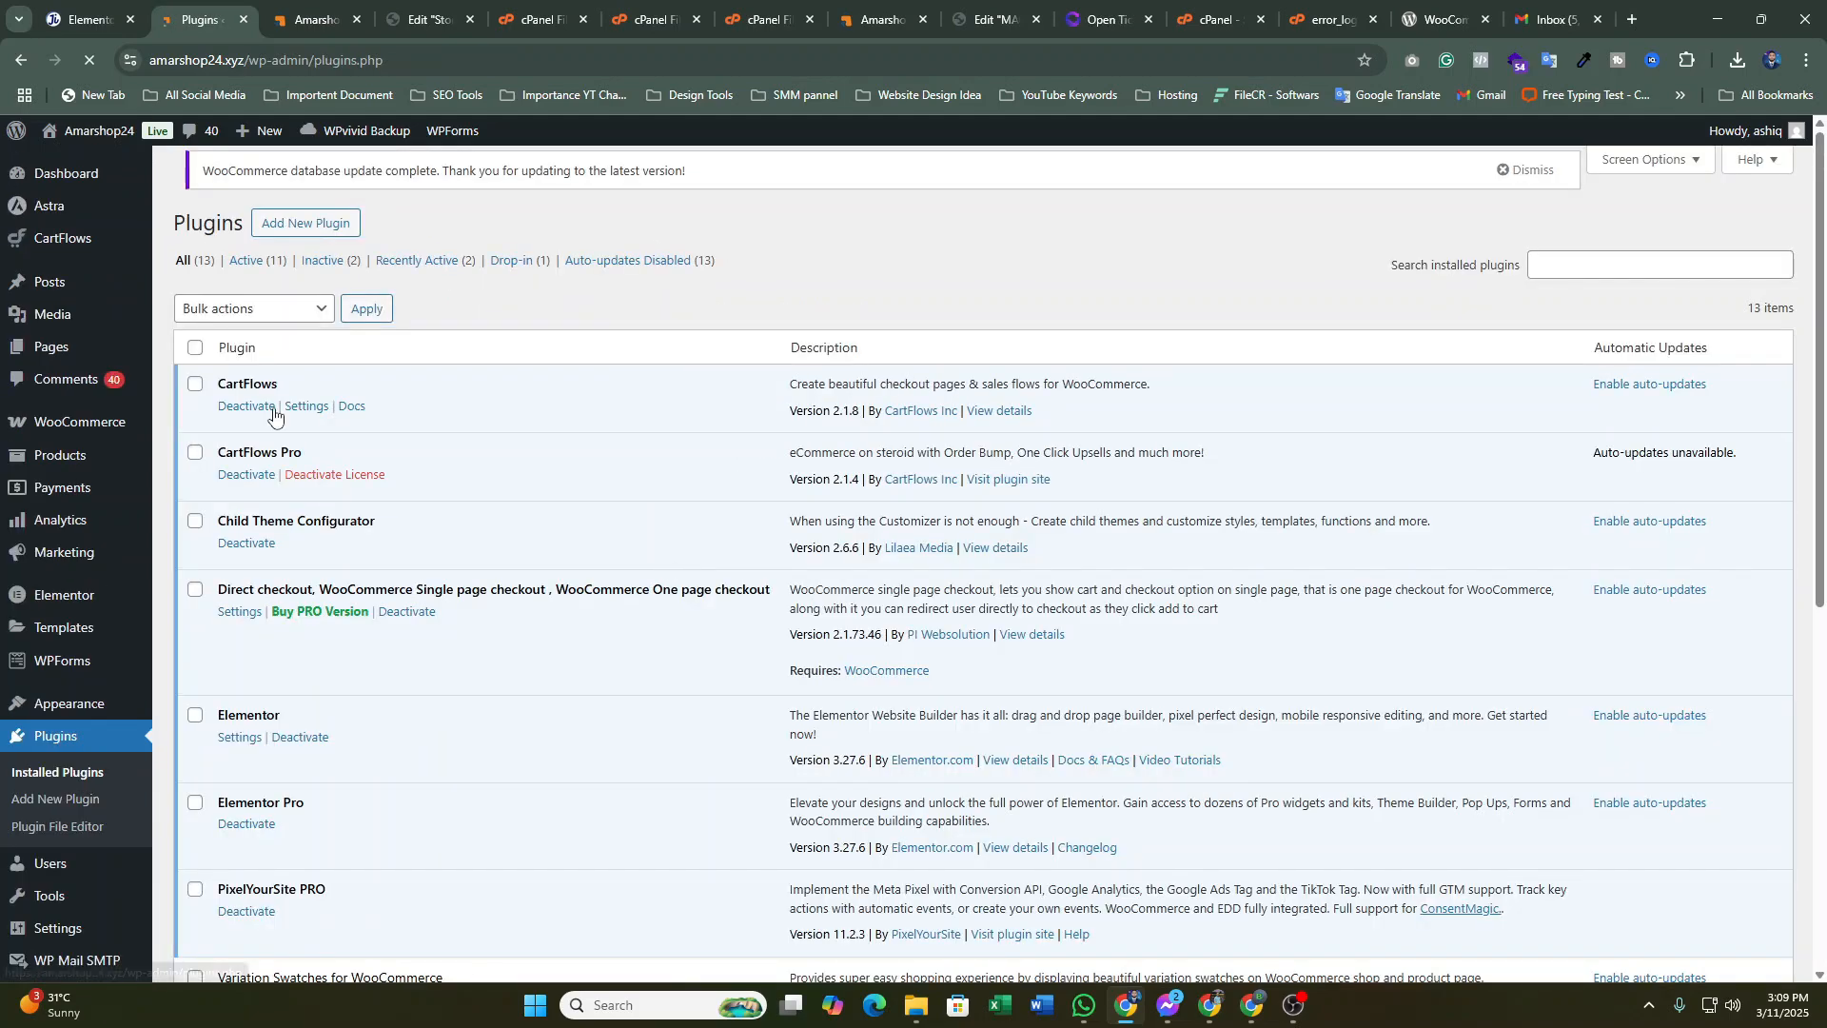
scroll(454, 442, "down", 5)
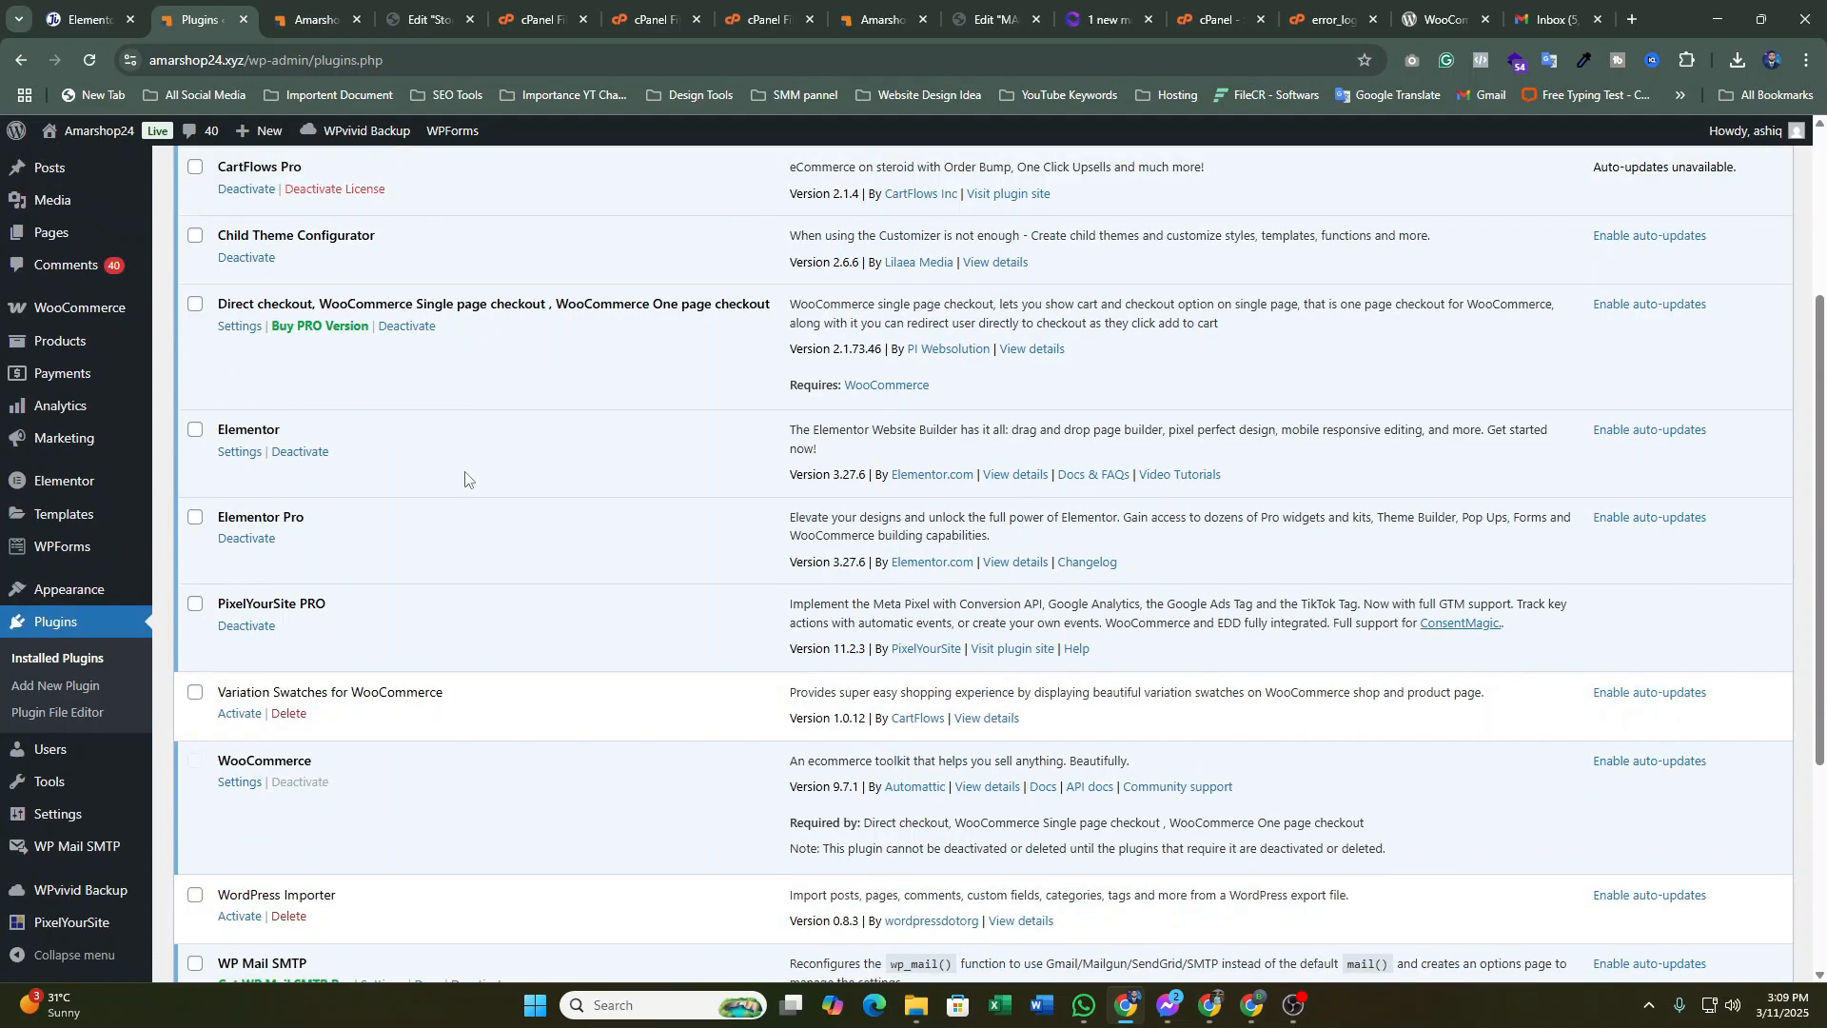
scroll(464, 485, "down", 1)
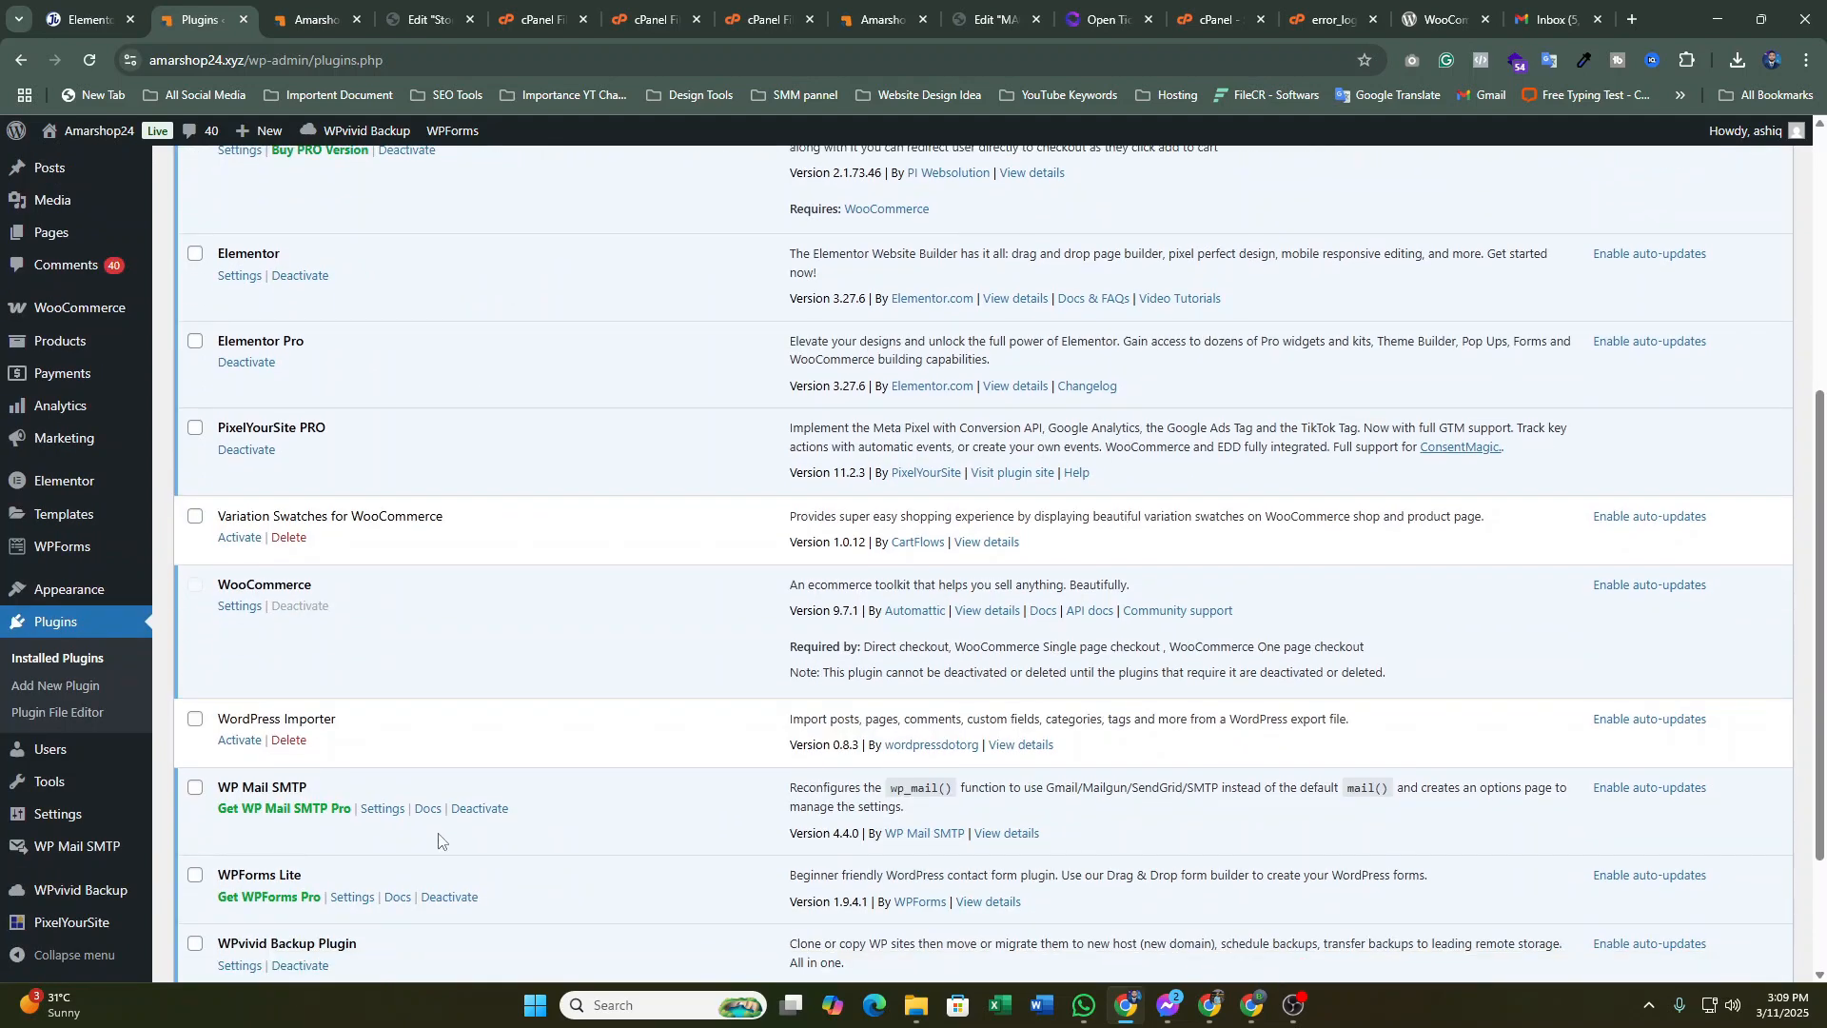
scroll(377, 276, "up", 3)
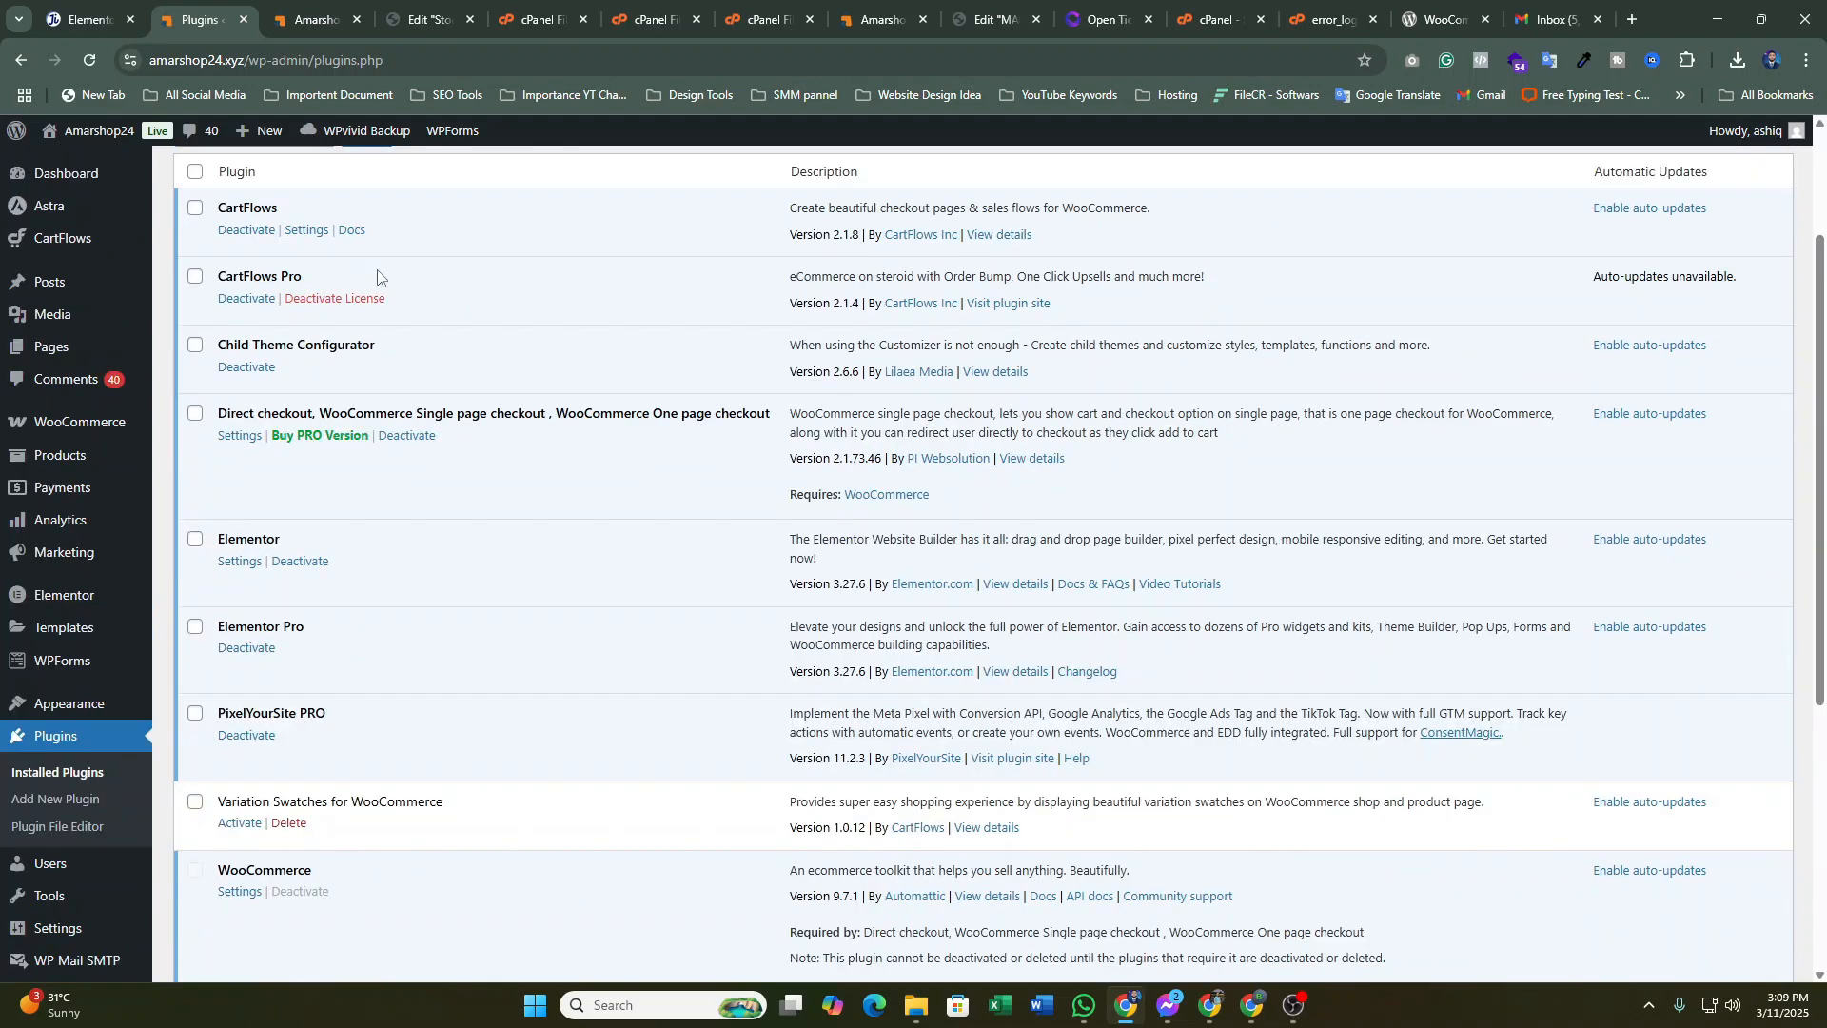
scroll(444, 700, "down", 5)
scroll(385, 356, "up", 1)
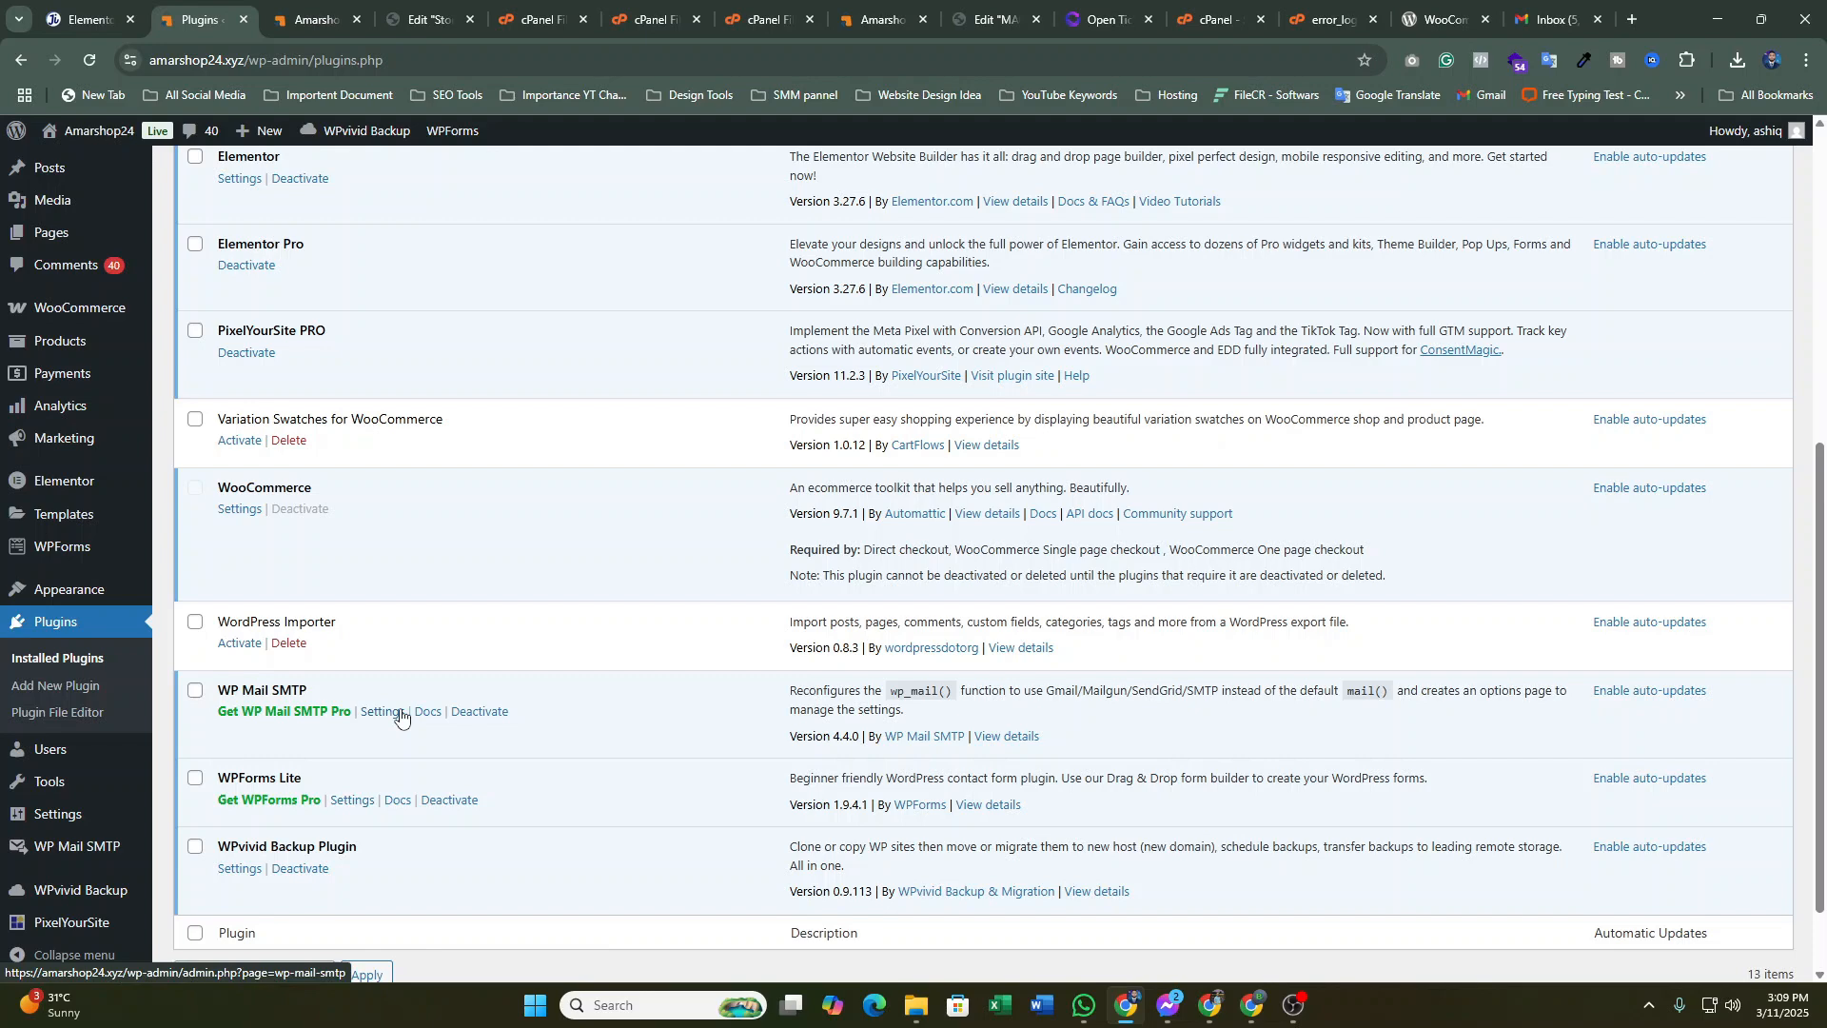
scroll(76, 673, "down", 2)
scroll(77, 702, "up", 1)
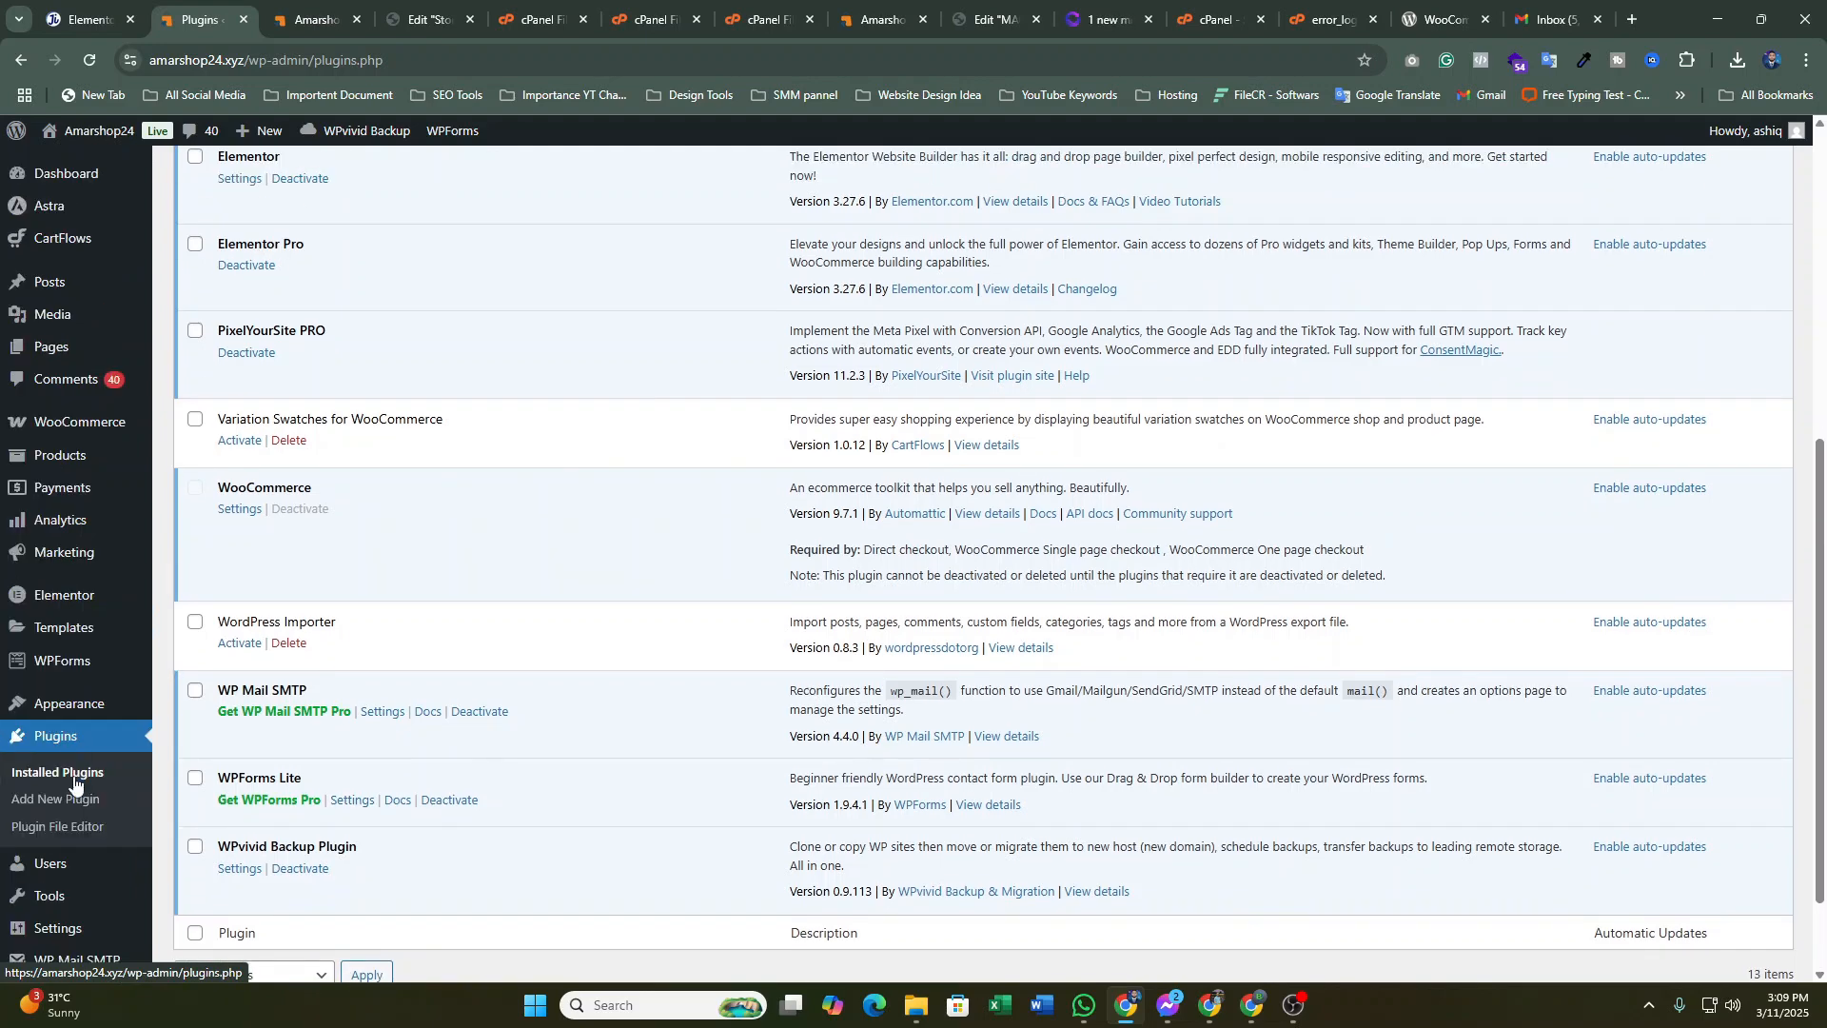
scroll(77, 786, "down", 1)
mouse_move(77, 874)
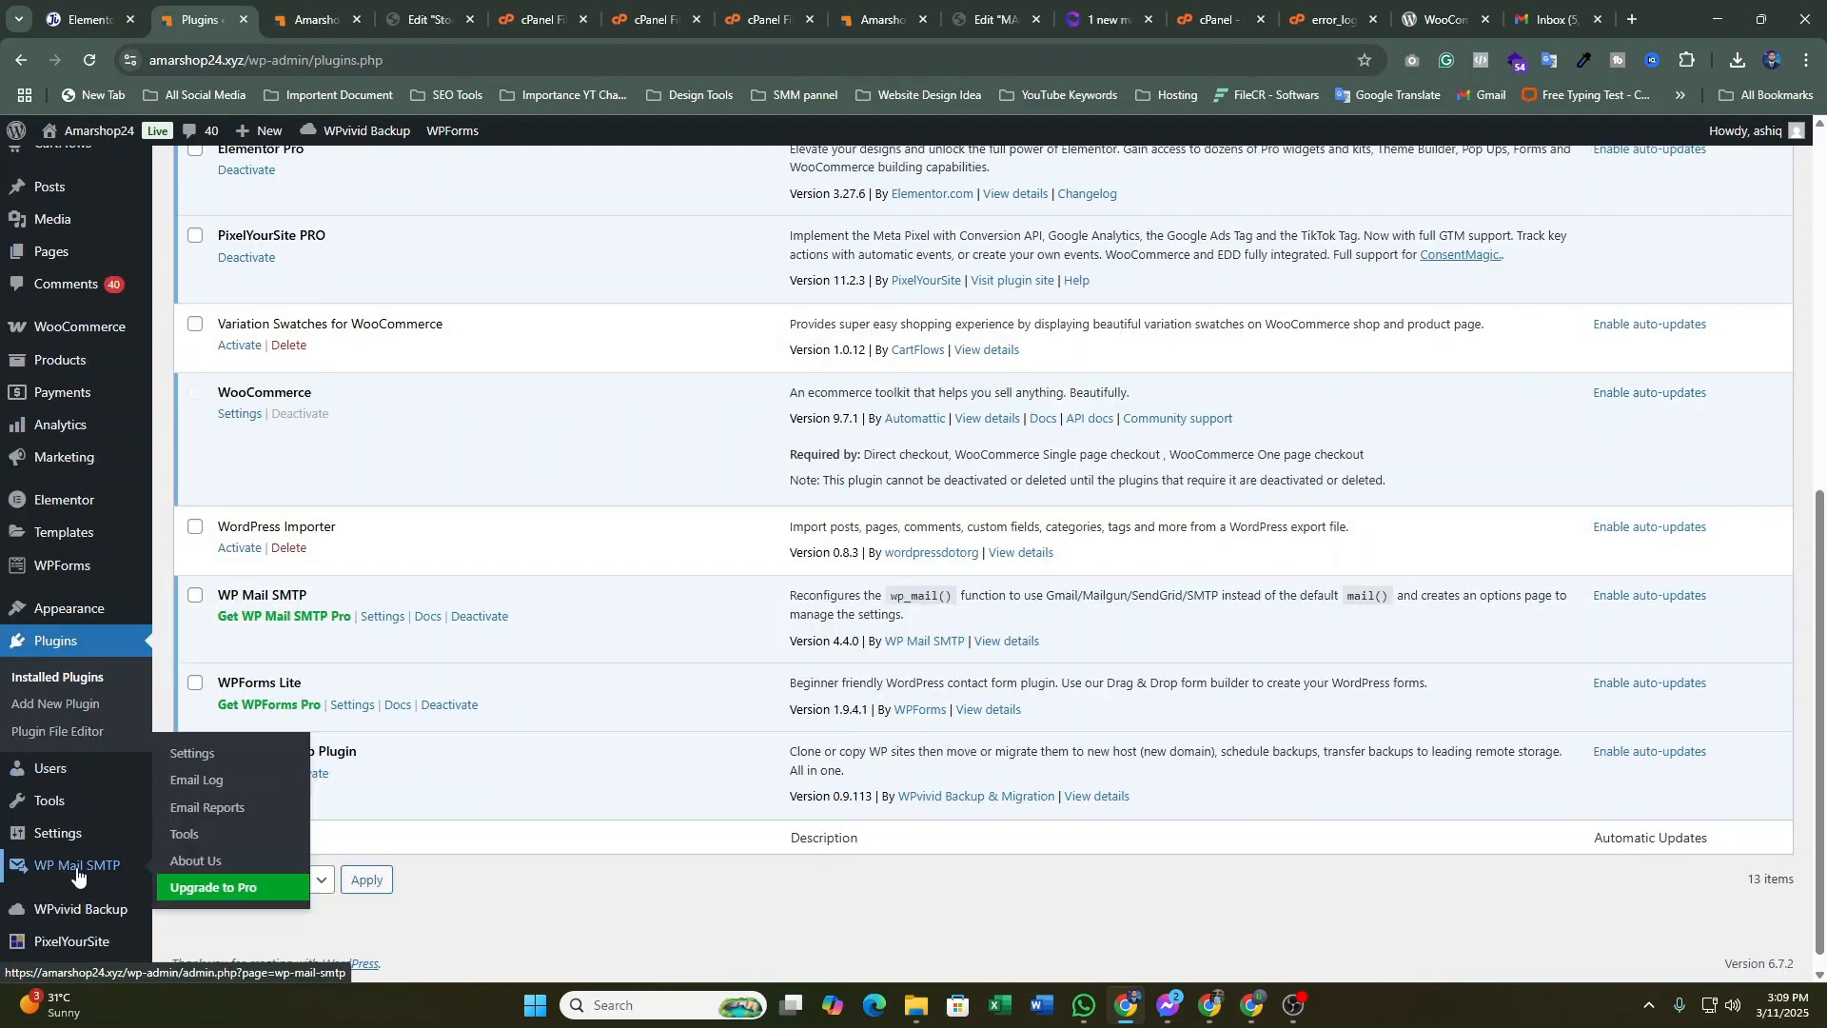
left_click(194, 760)
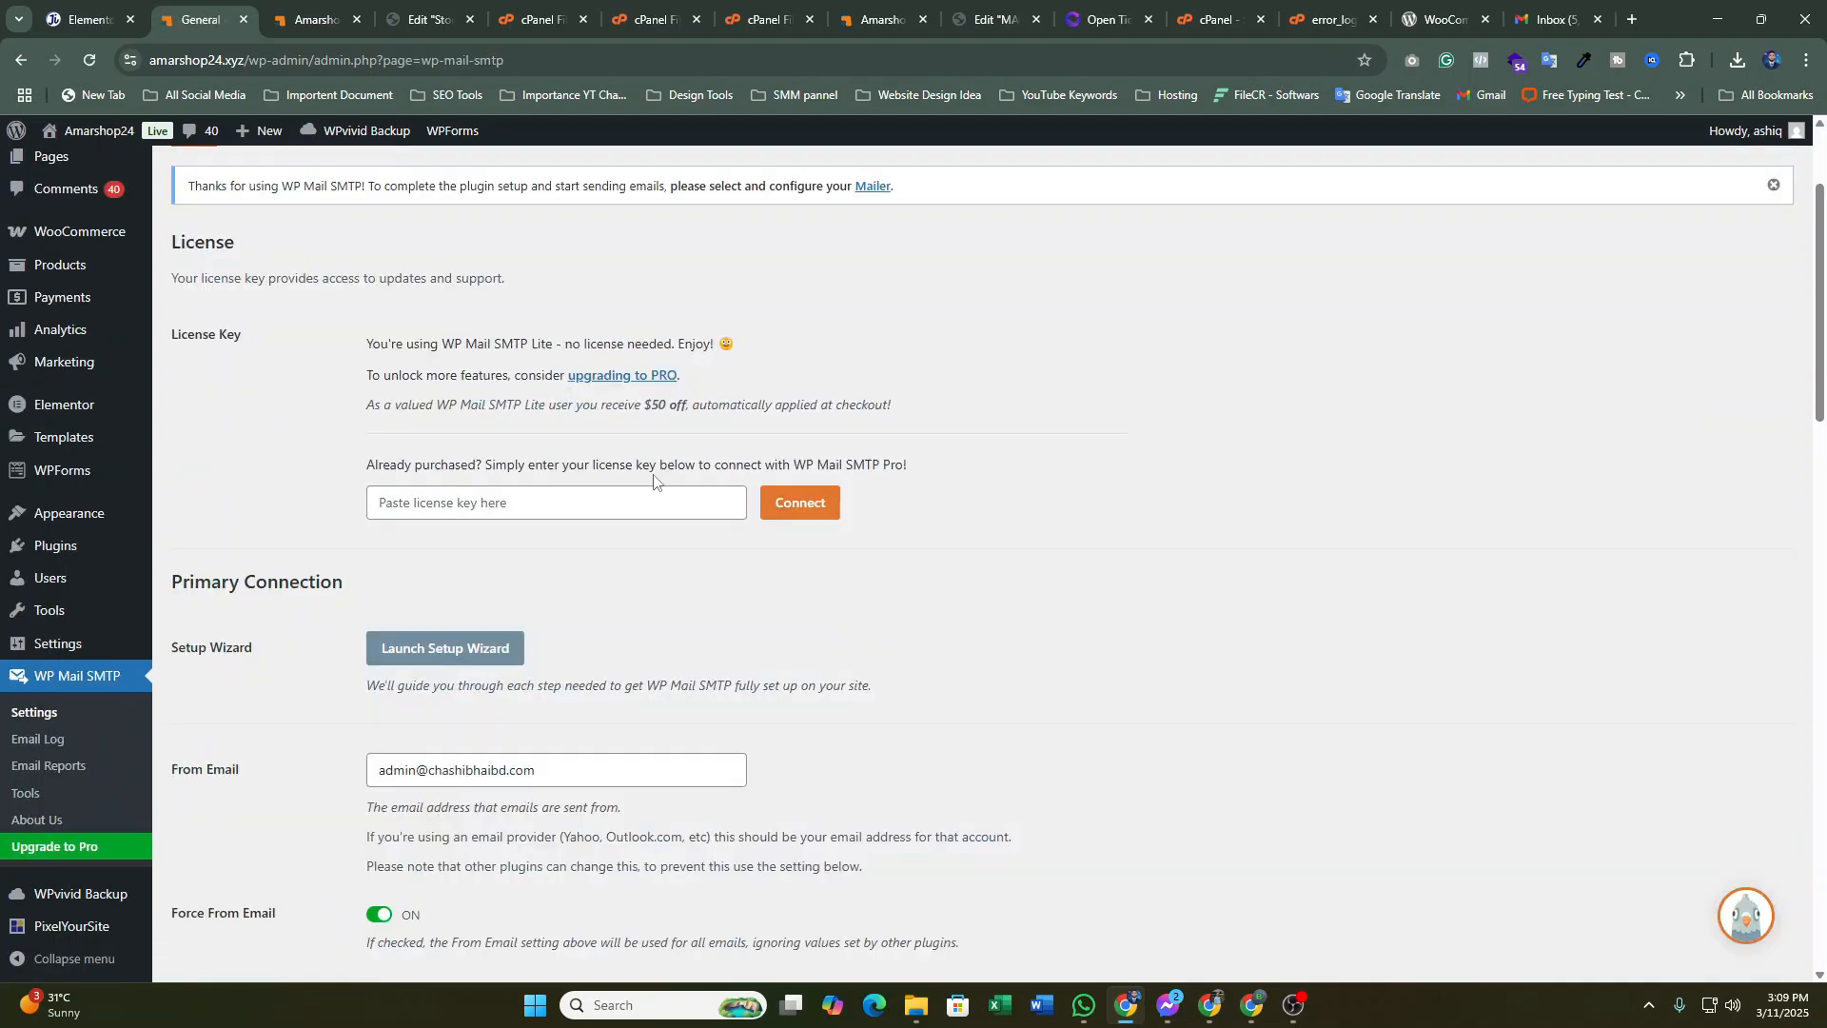
scroll(653, 480, "down", 3)
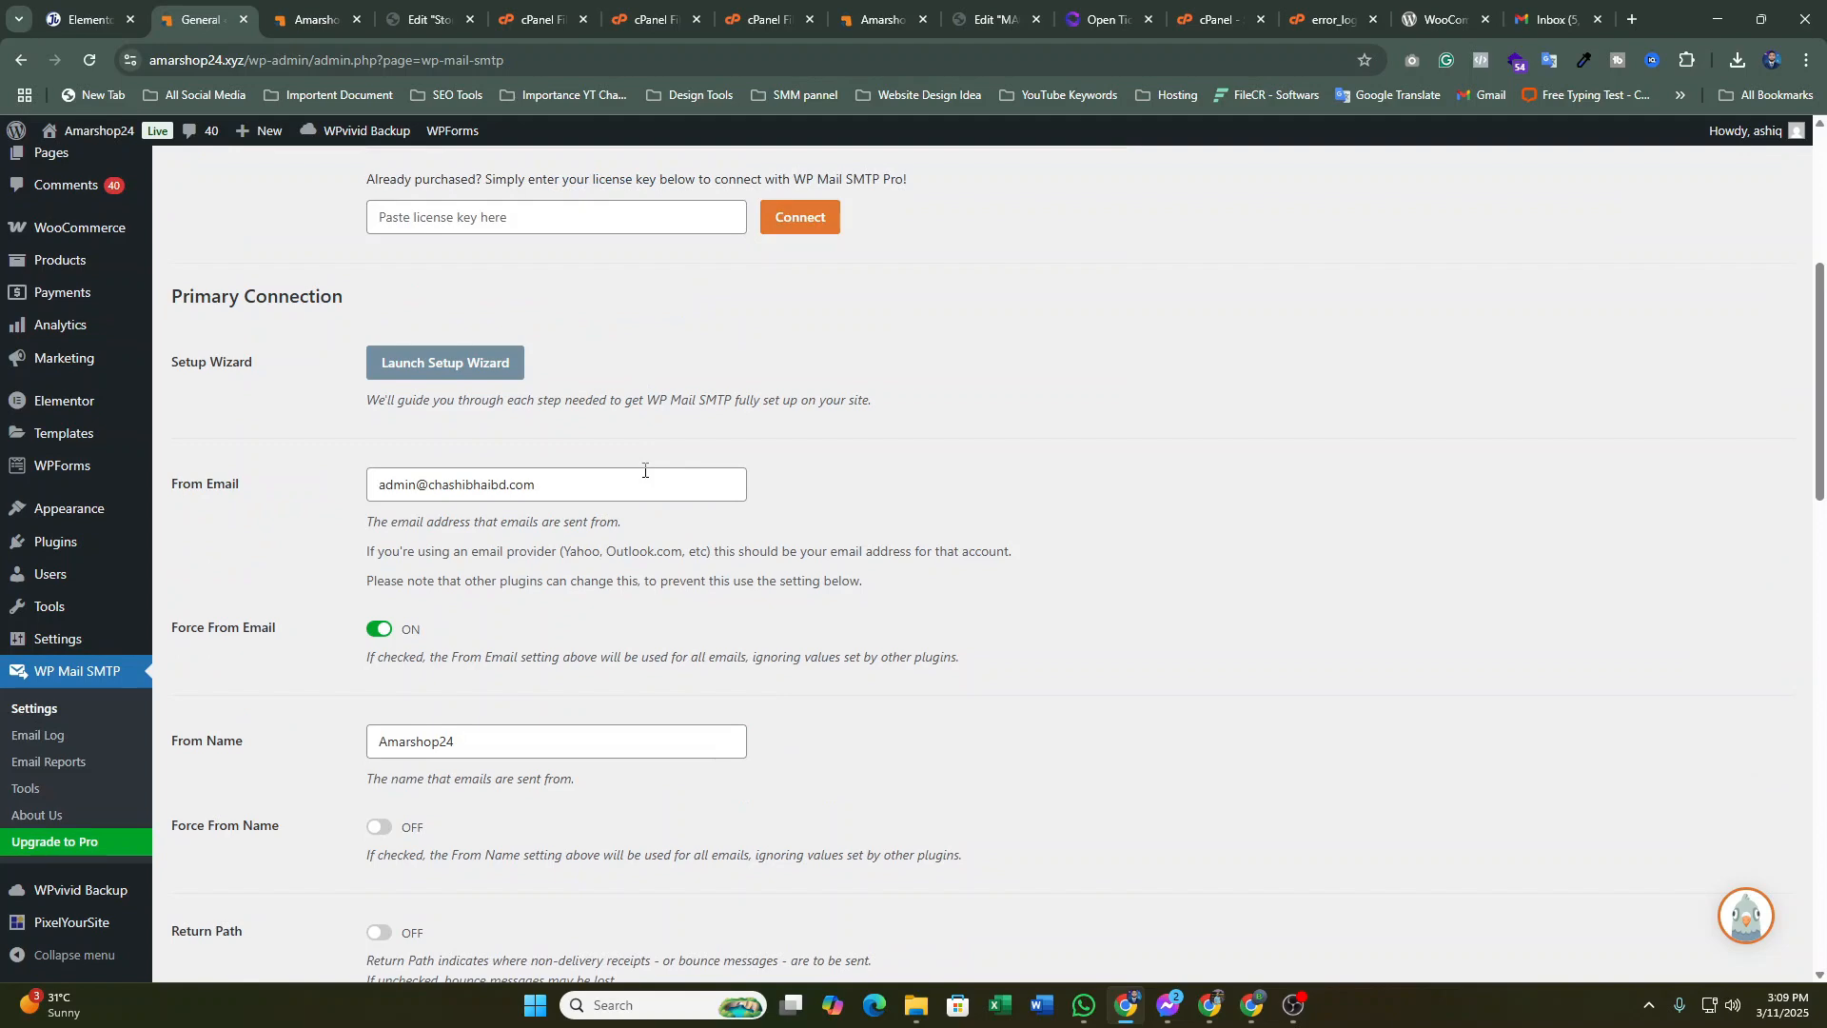
scroll(644, 470, "down", 1)
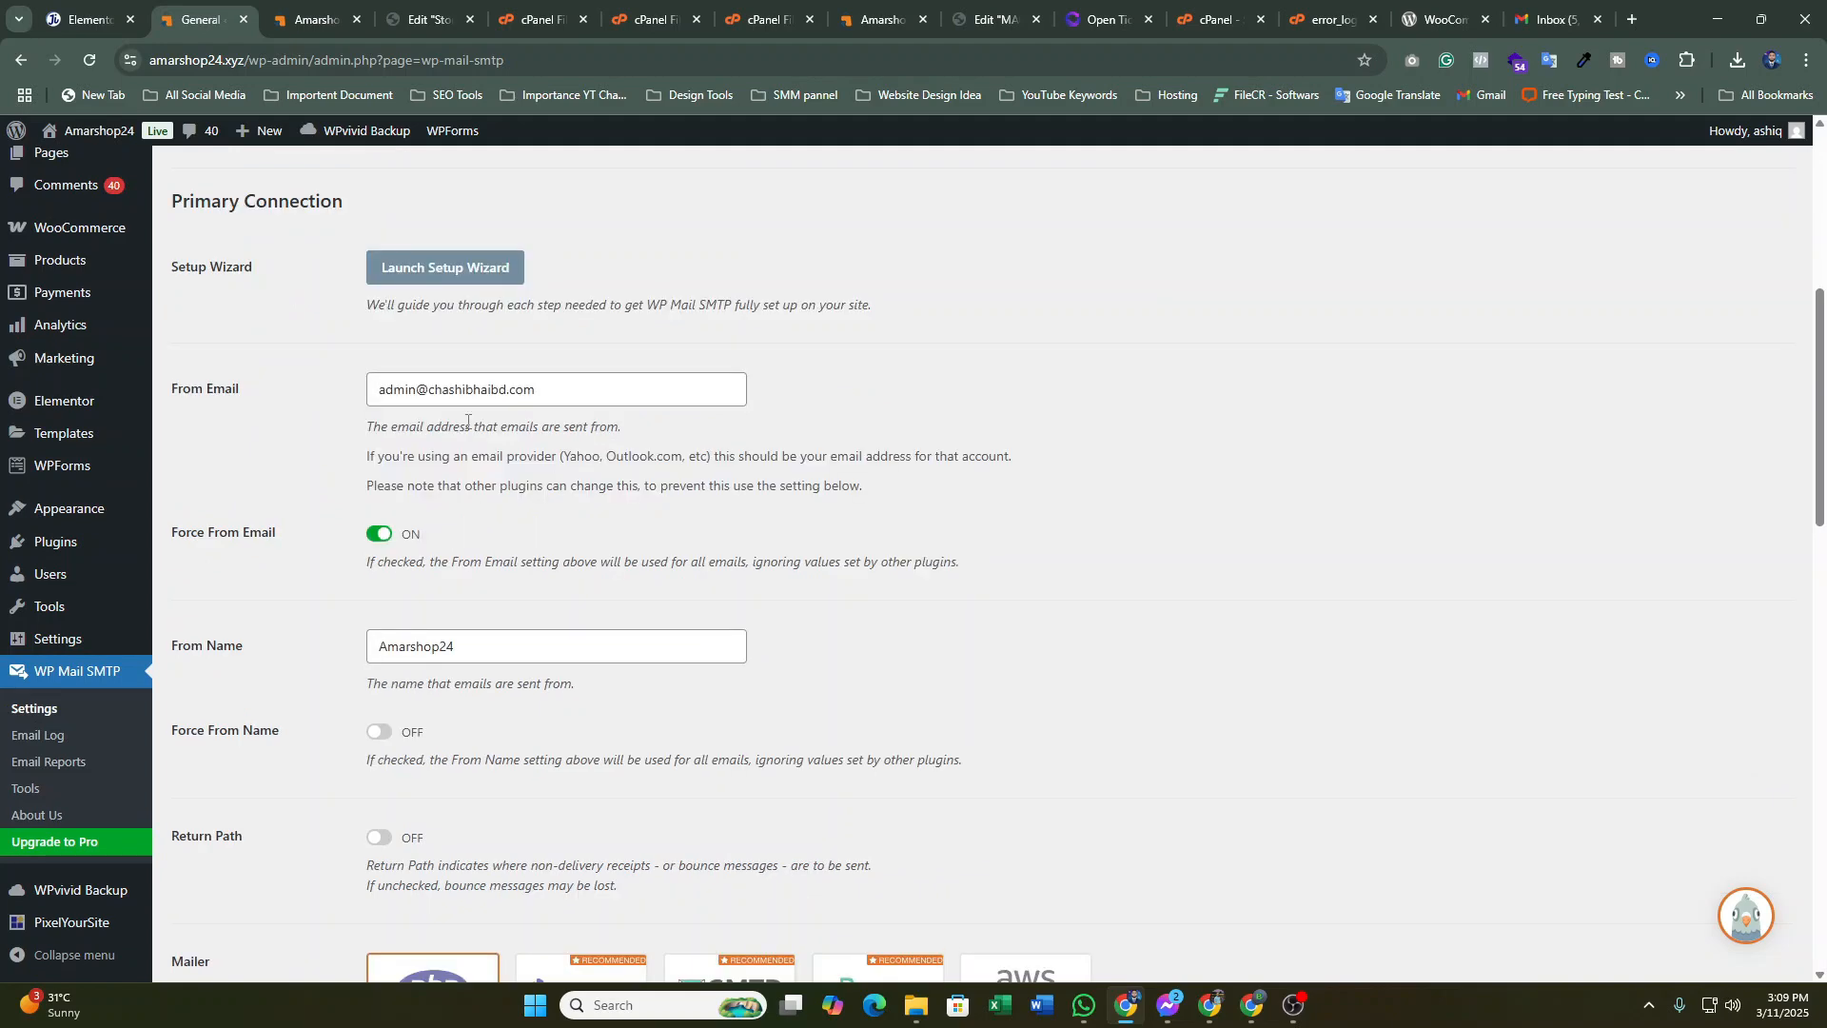
scroll(554, 389, "down", 1)
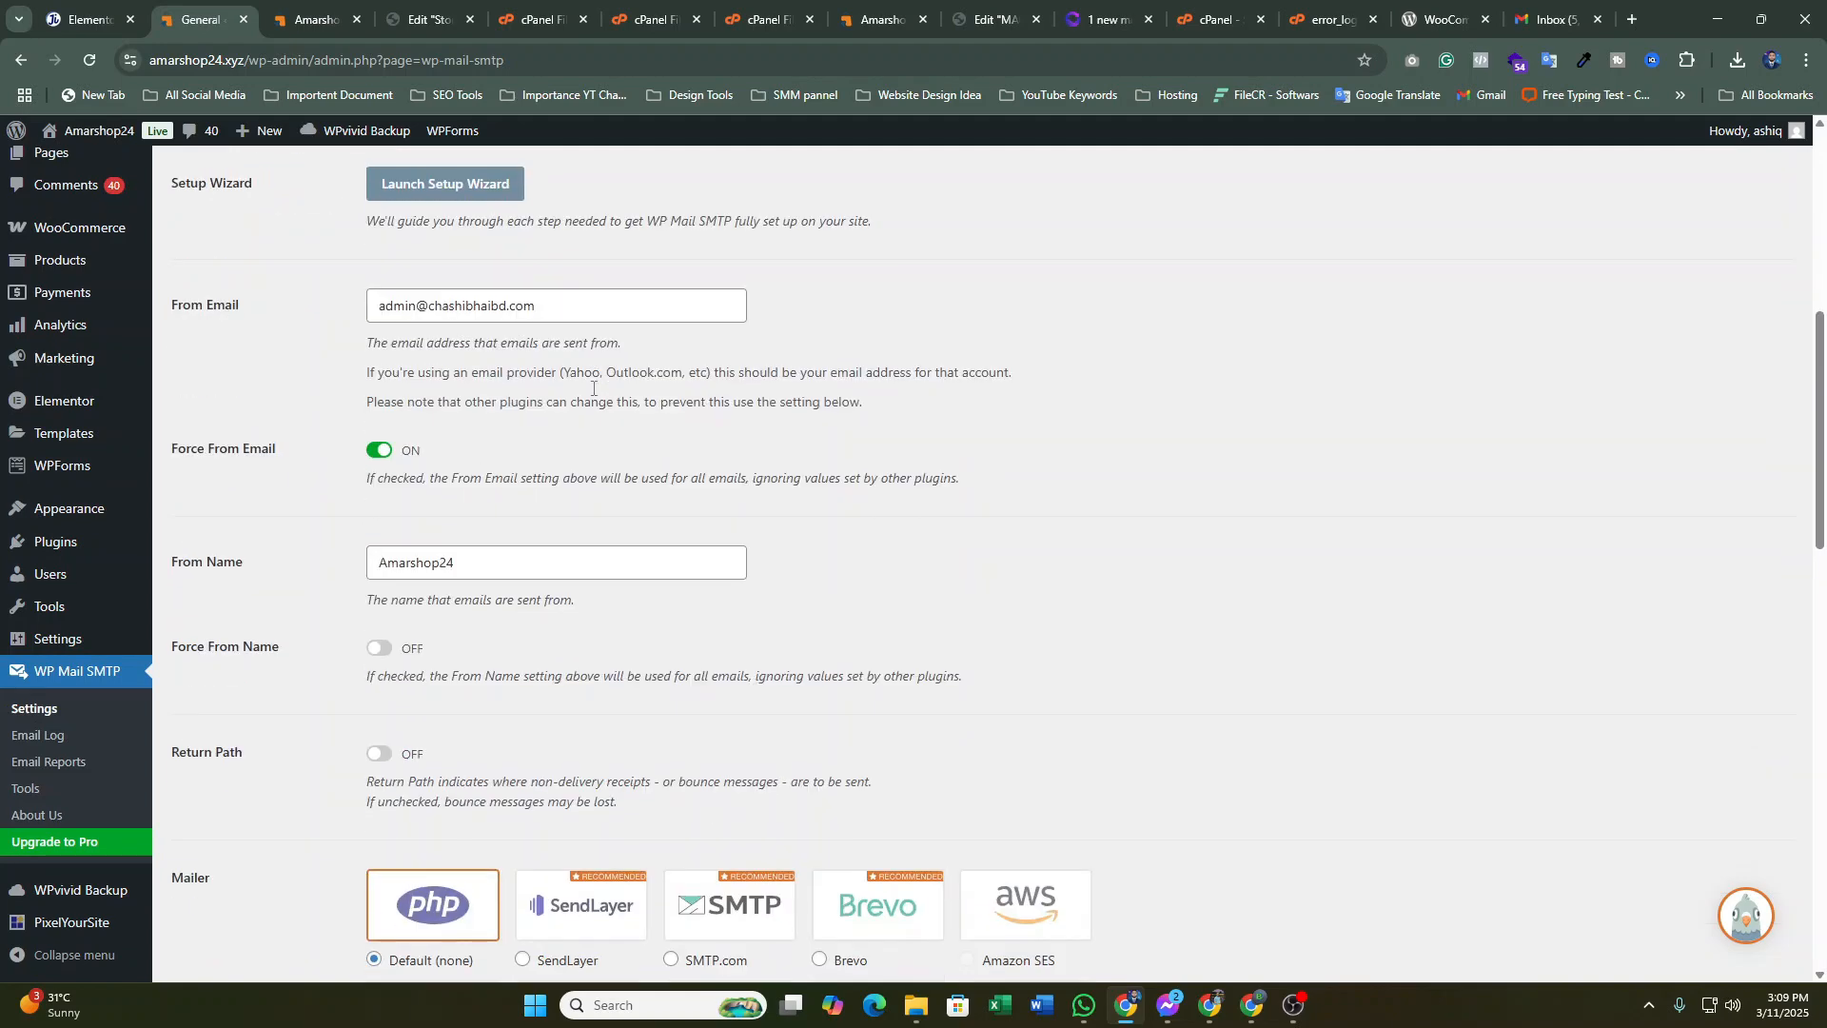
scroll(590, 392, "down", 5)
scroll(601, 391, "down", 10)
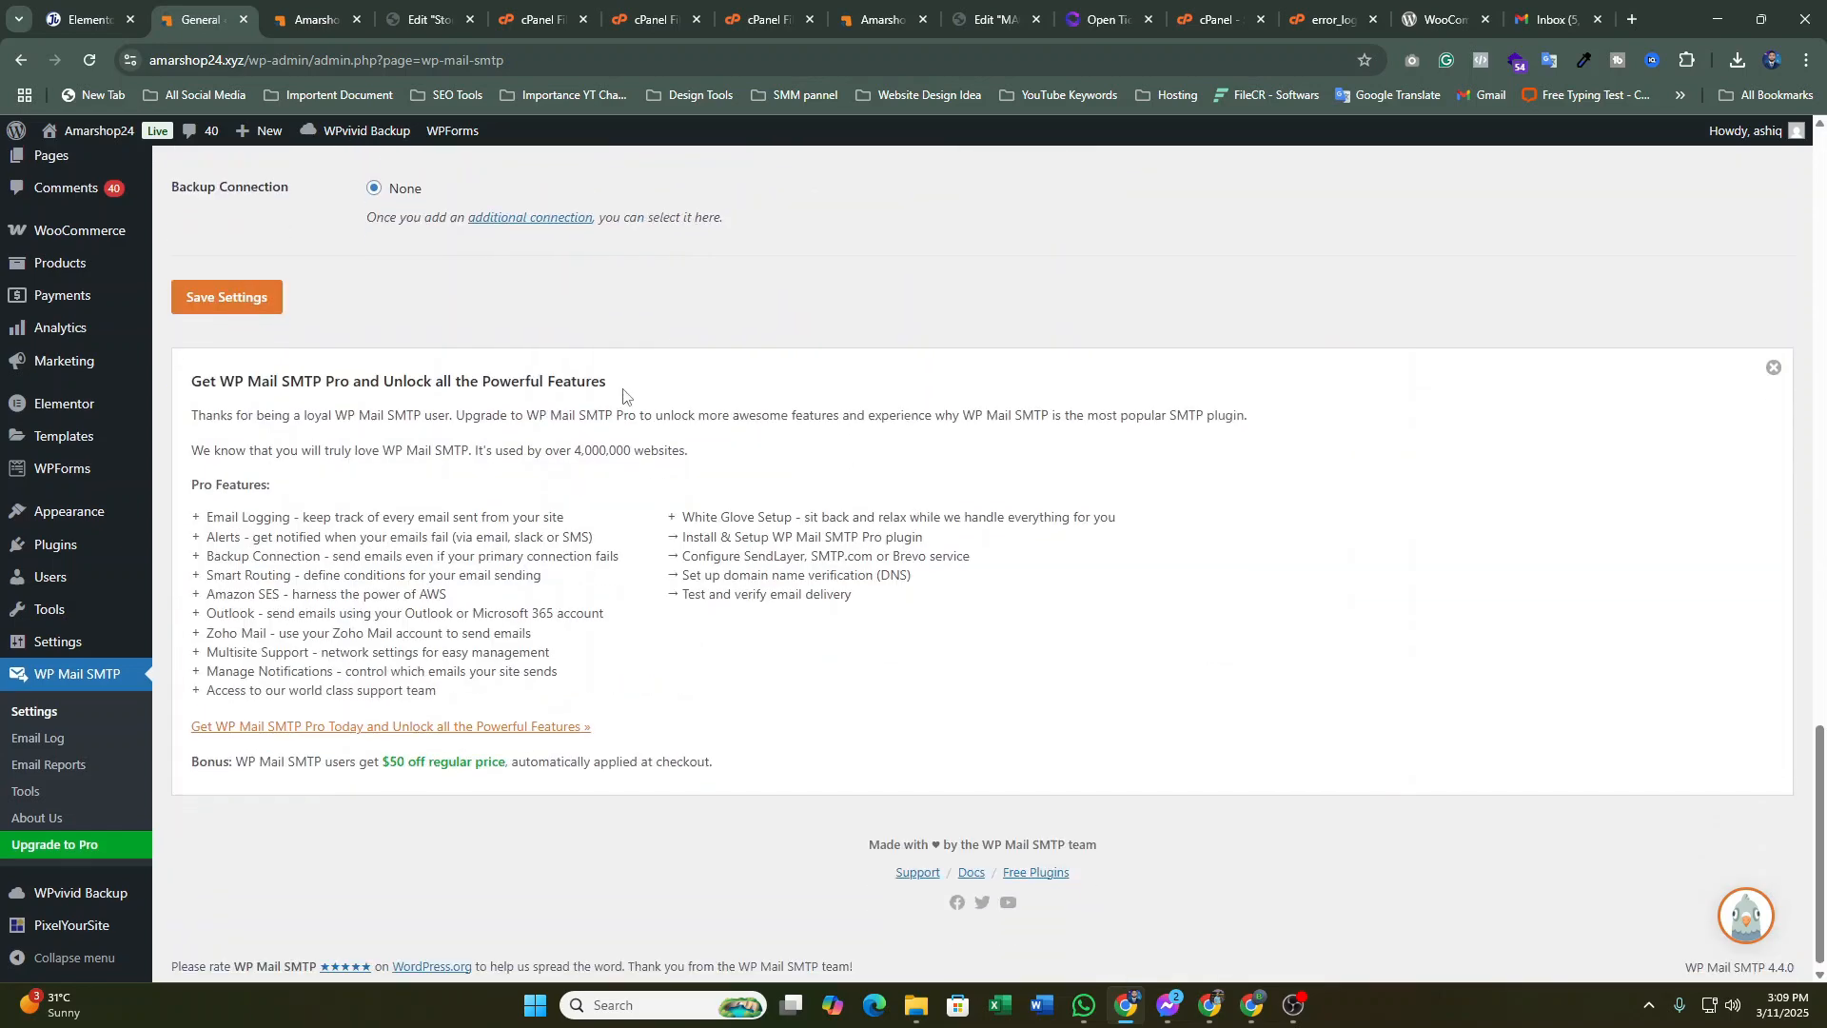
scroll(626, 395, "up", 11)
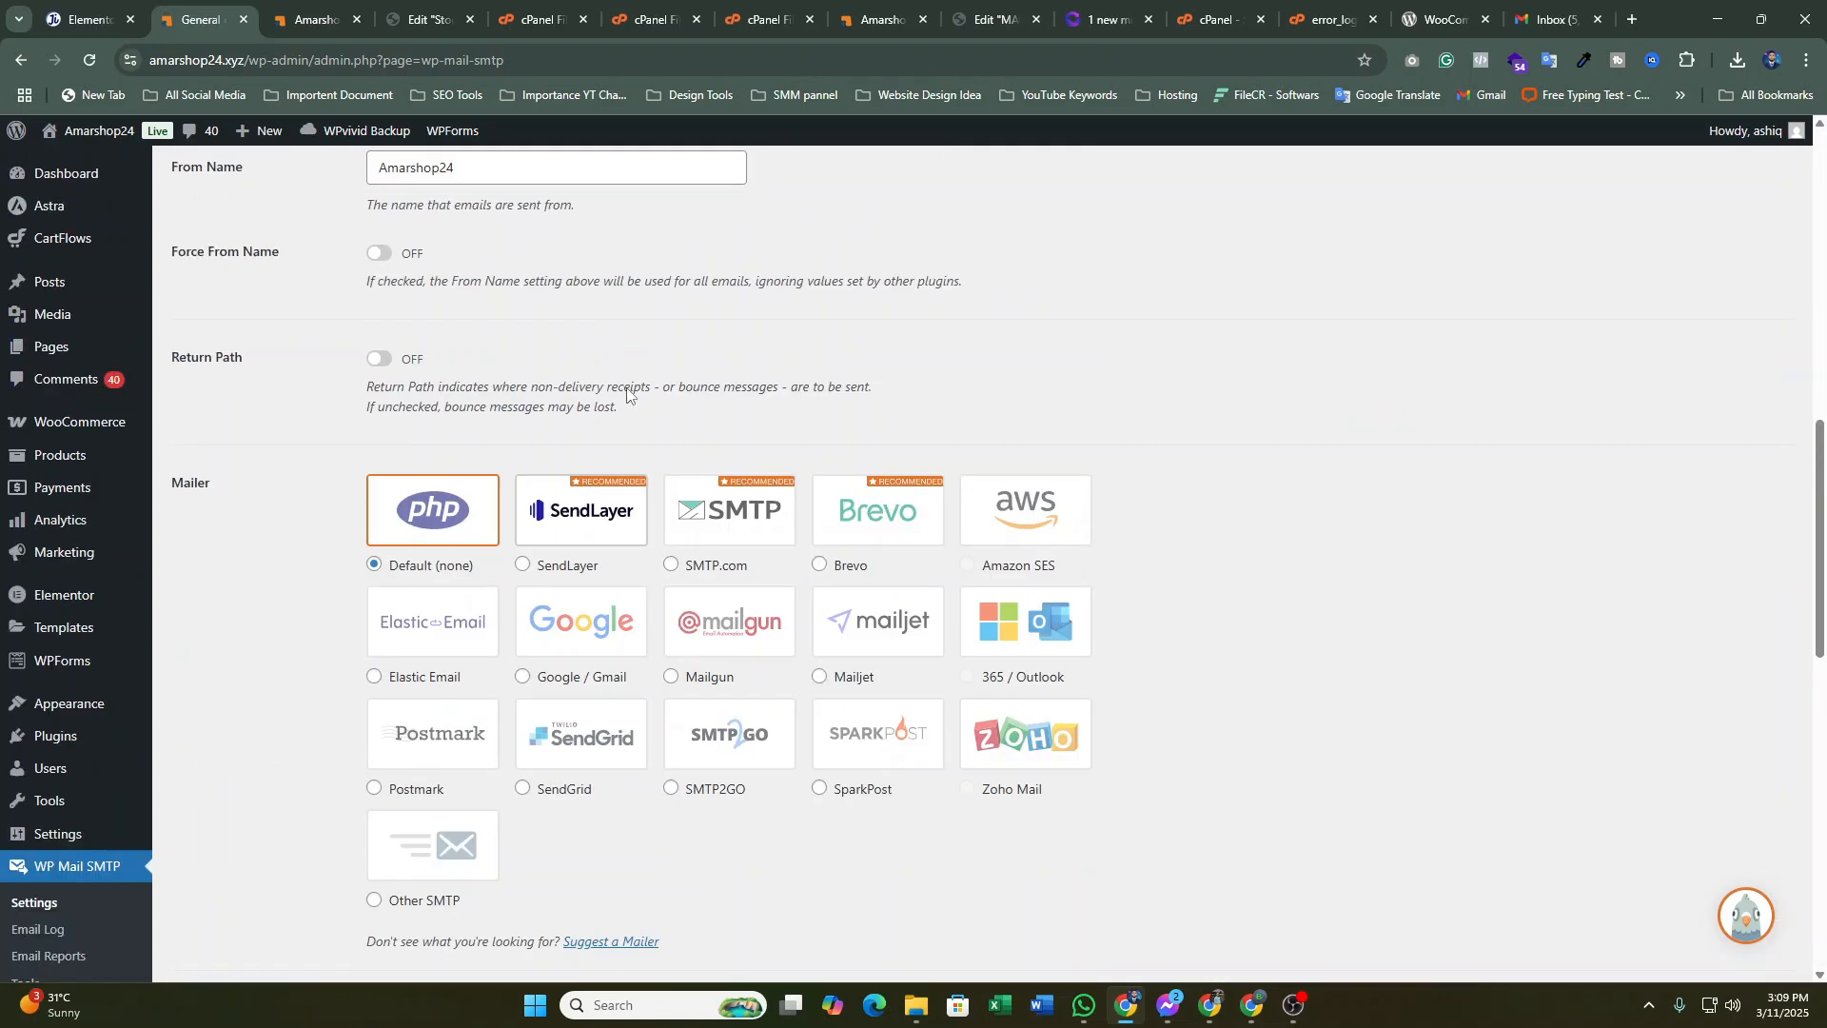
scroll(624, 395, "up", 7)
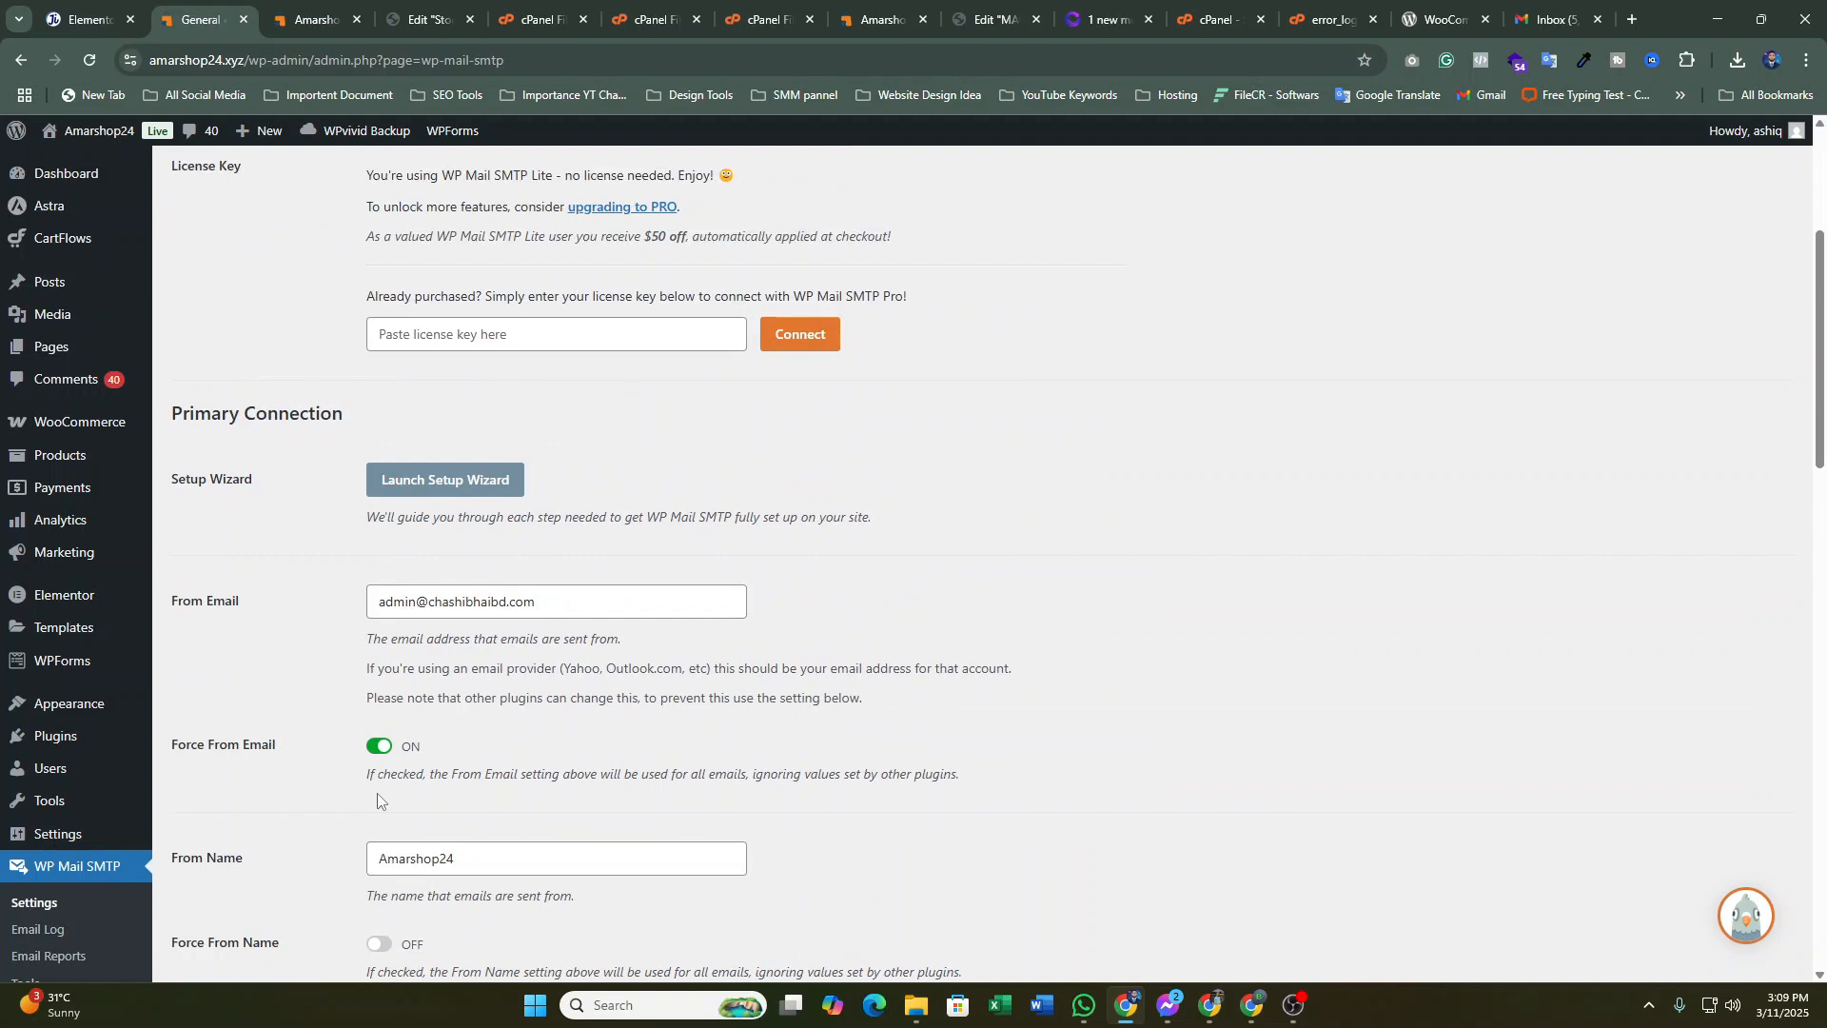
scroll(504, 857, "up", 1)
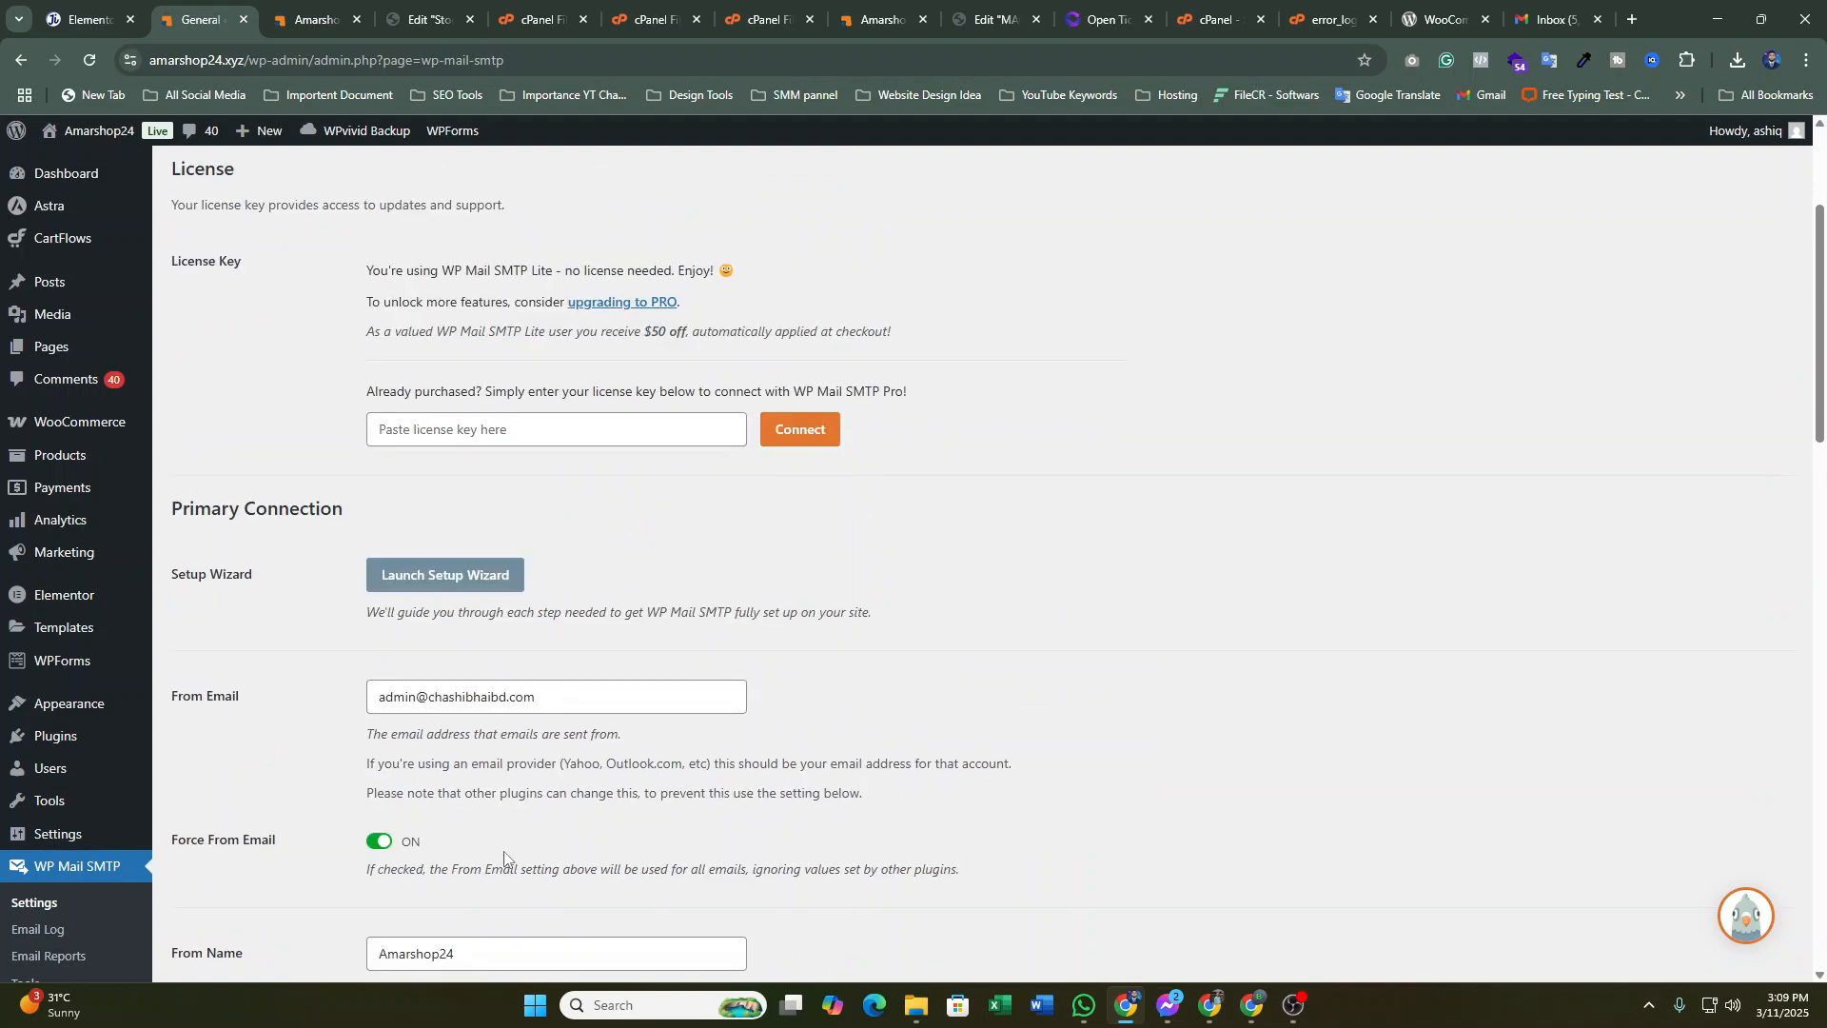
Launch the setup wizard, choose Other SMTP as the mailer, and continue to Configure Mailer Settings
left_click(457, 585)
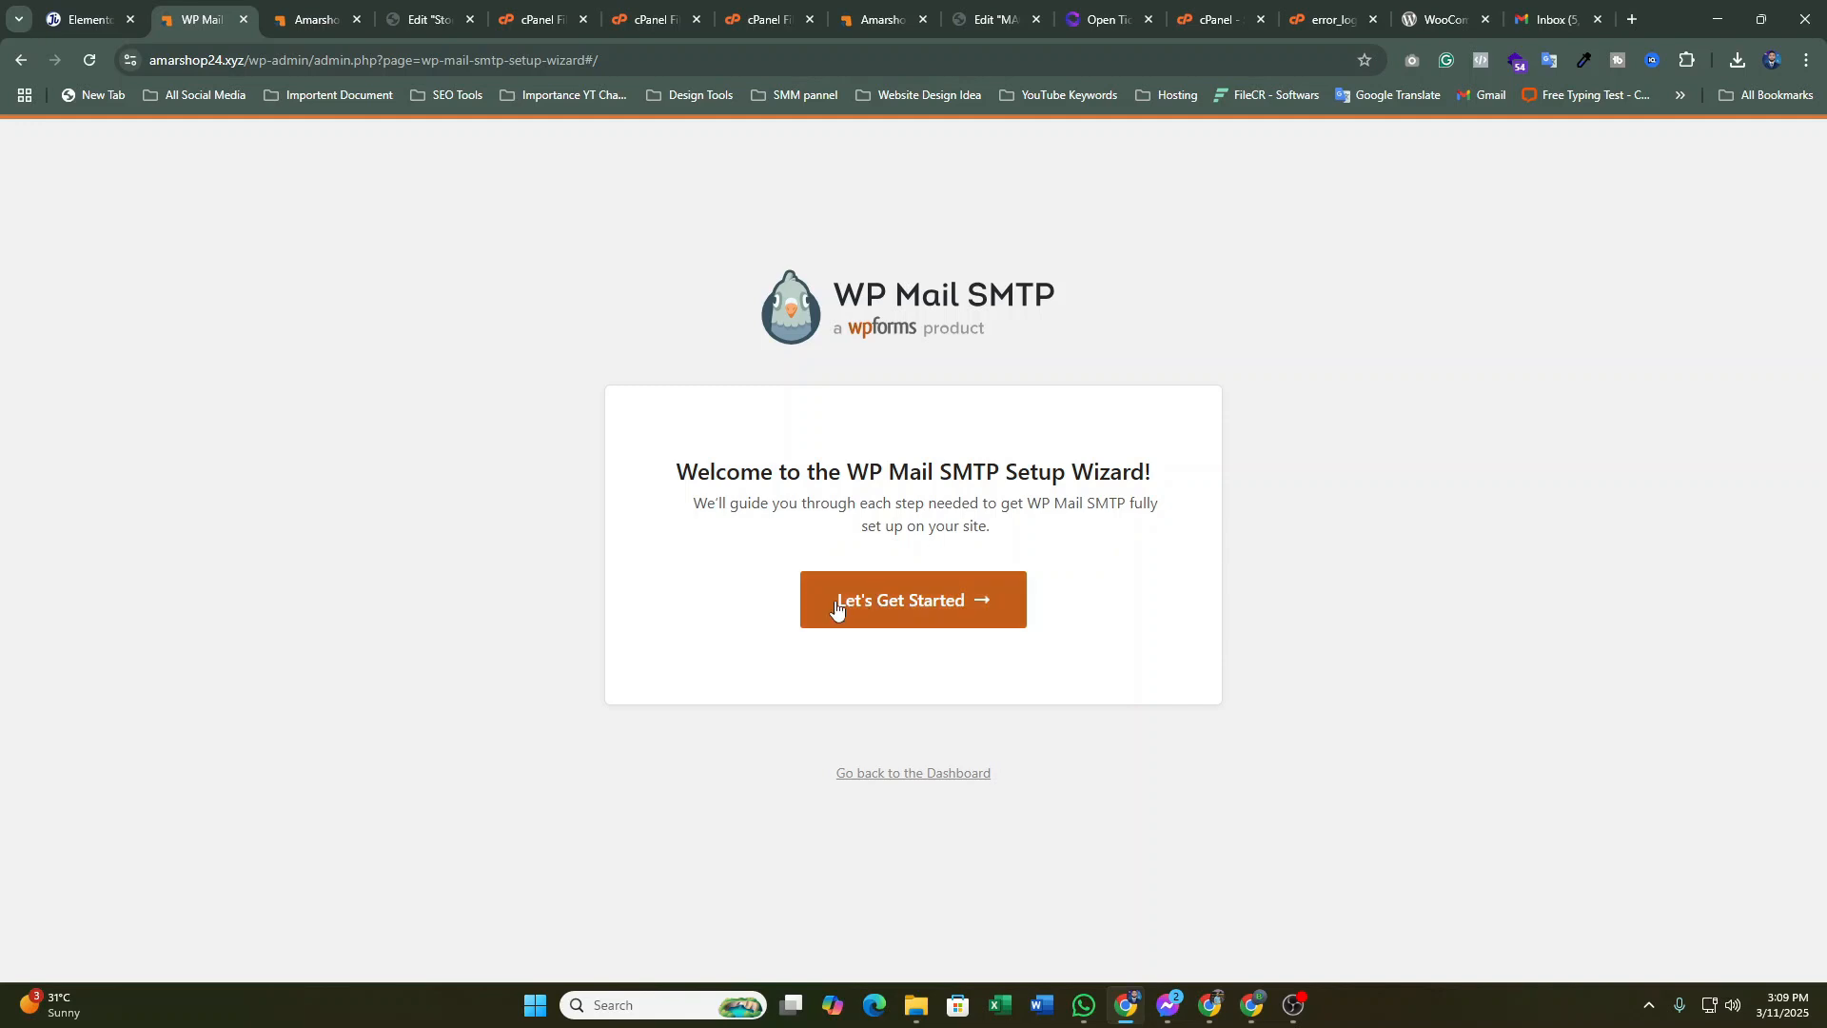
left_click(835, 602)
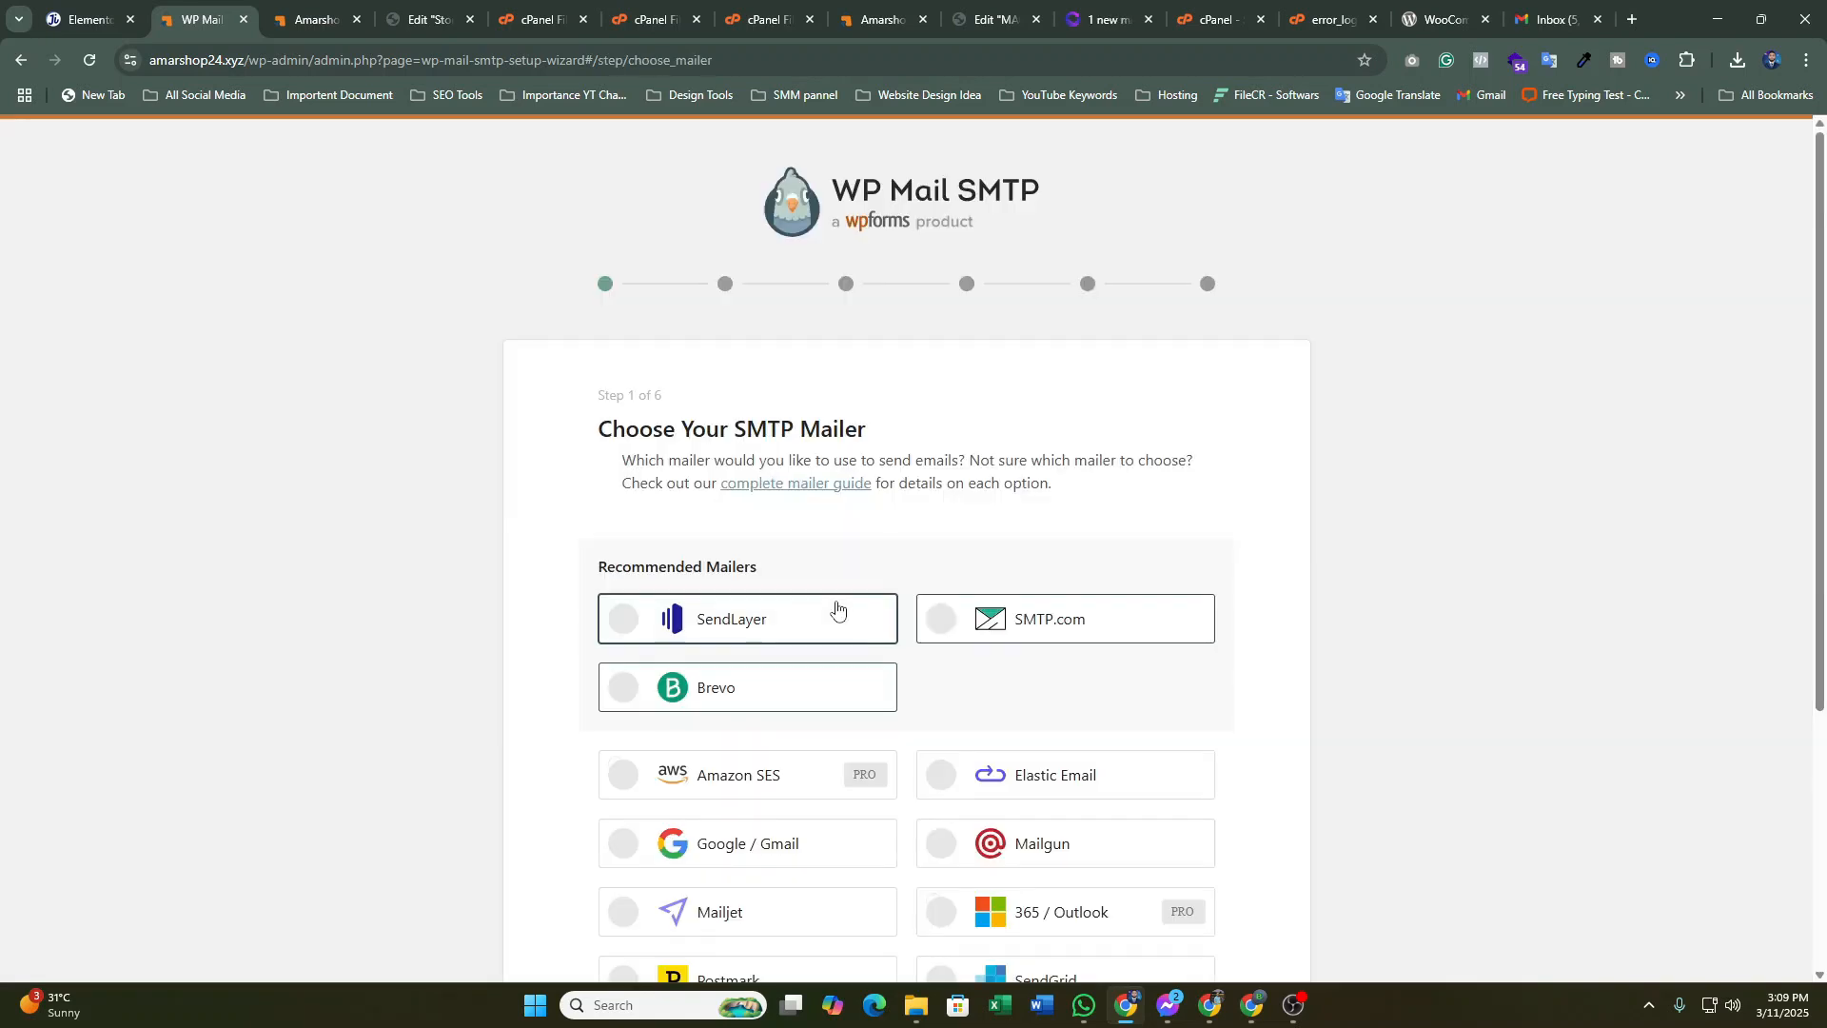
scroll(1220, 539, "down", 1)
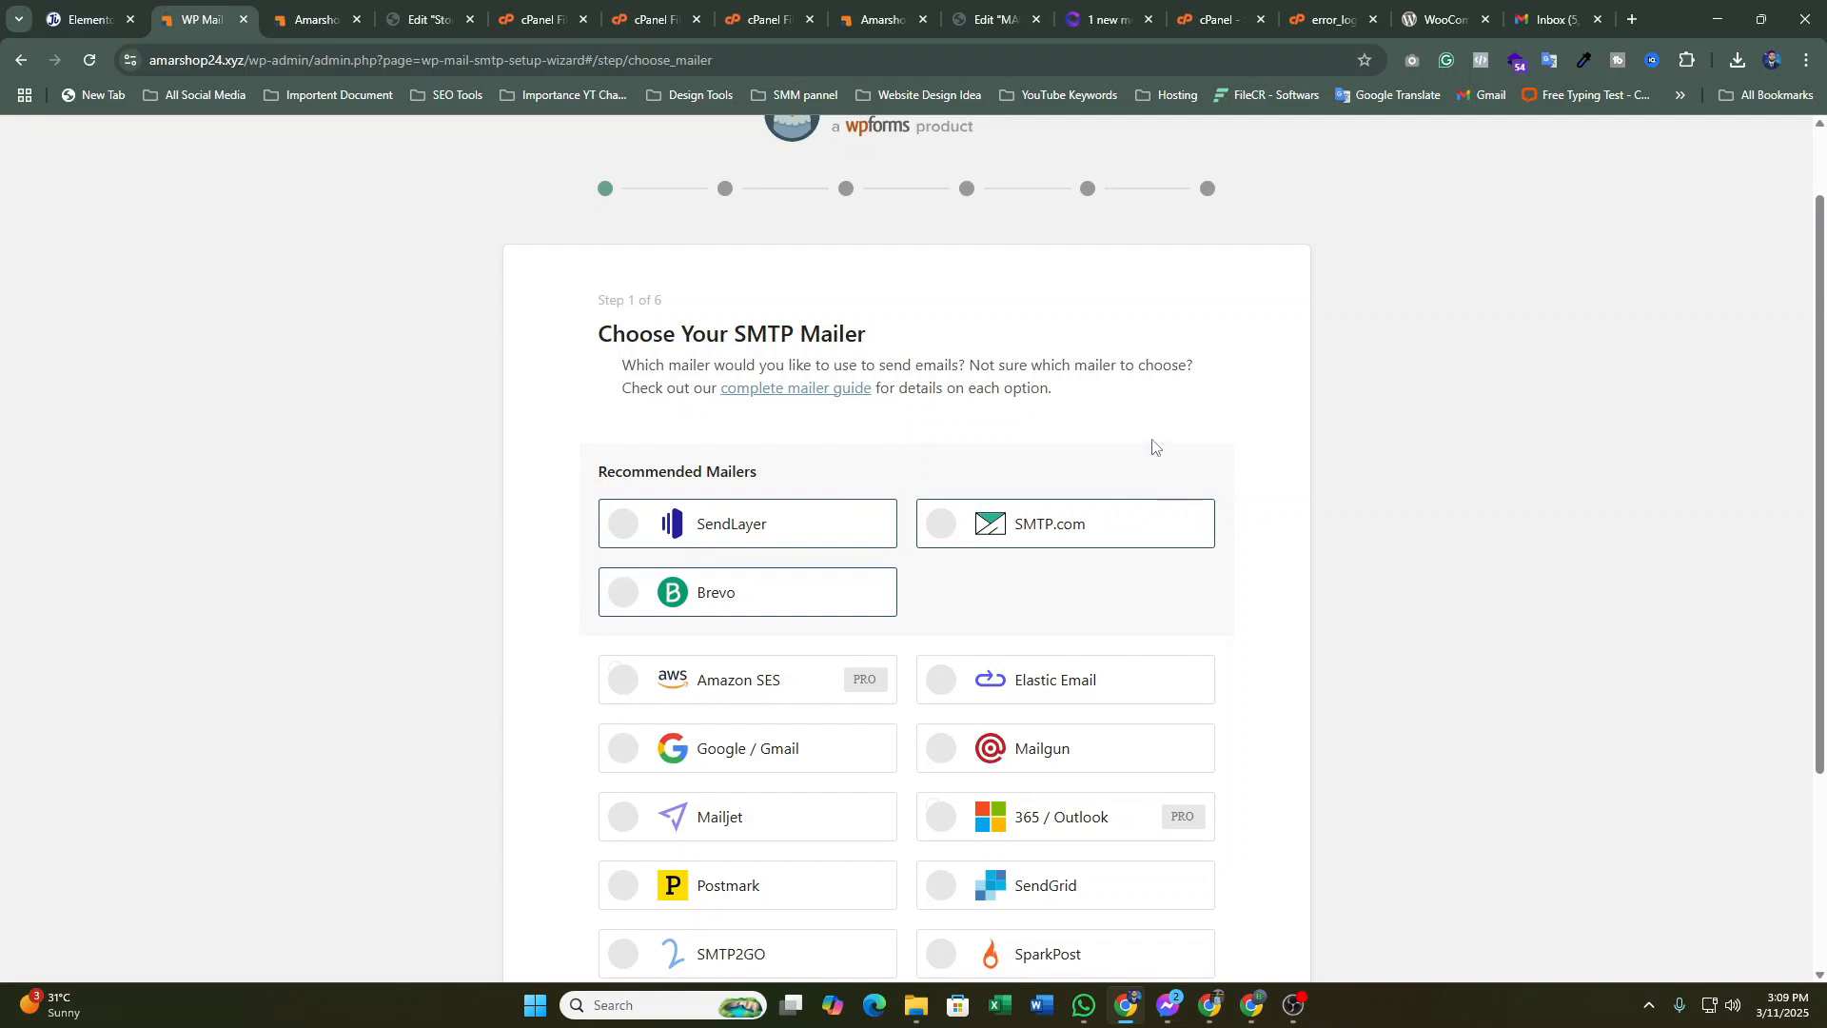
scroll(1094, 352, "down", 3)
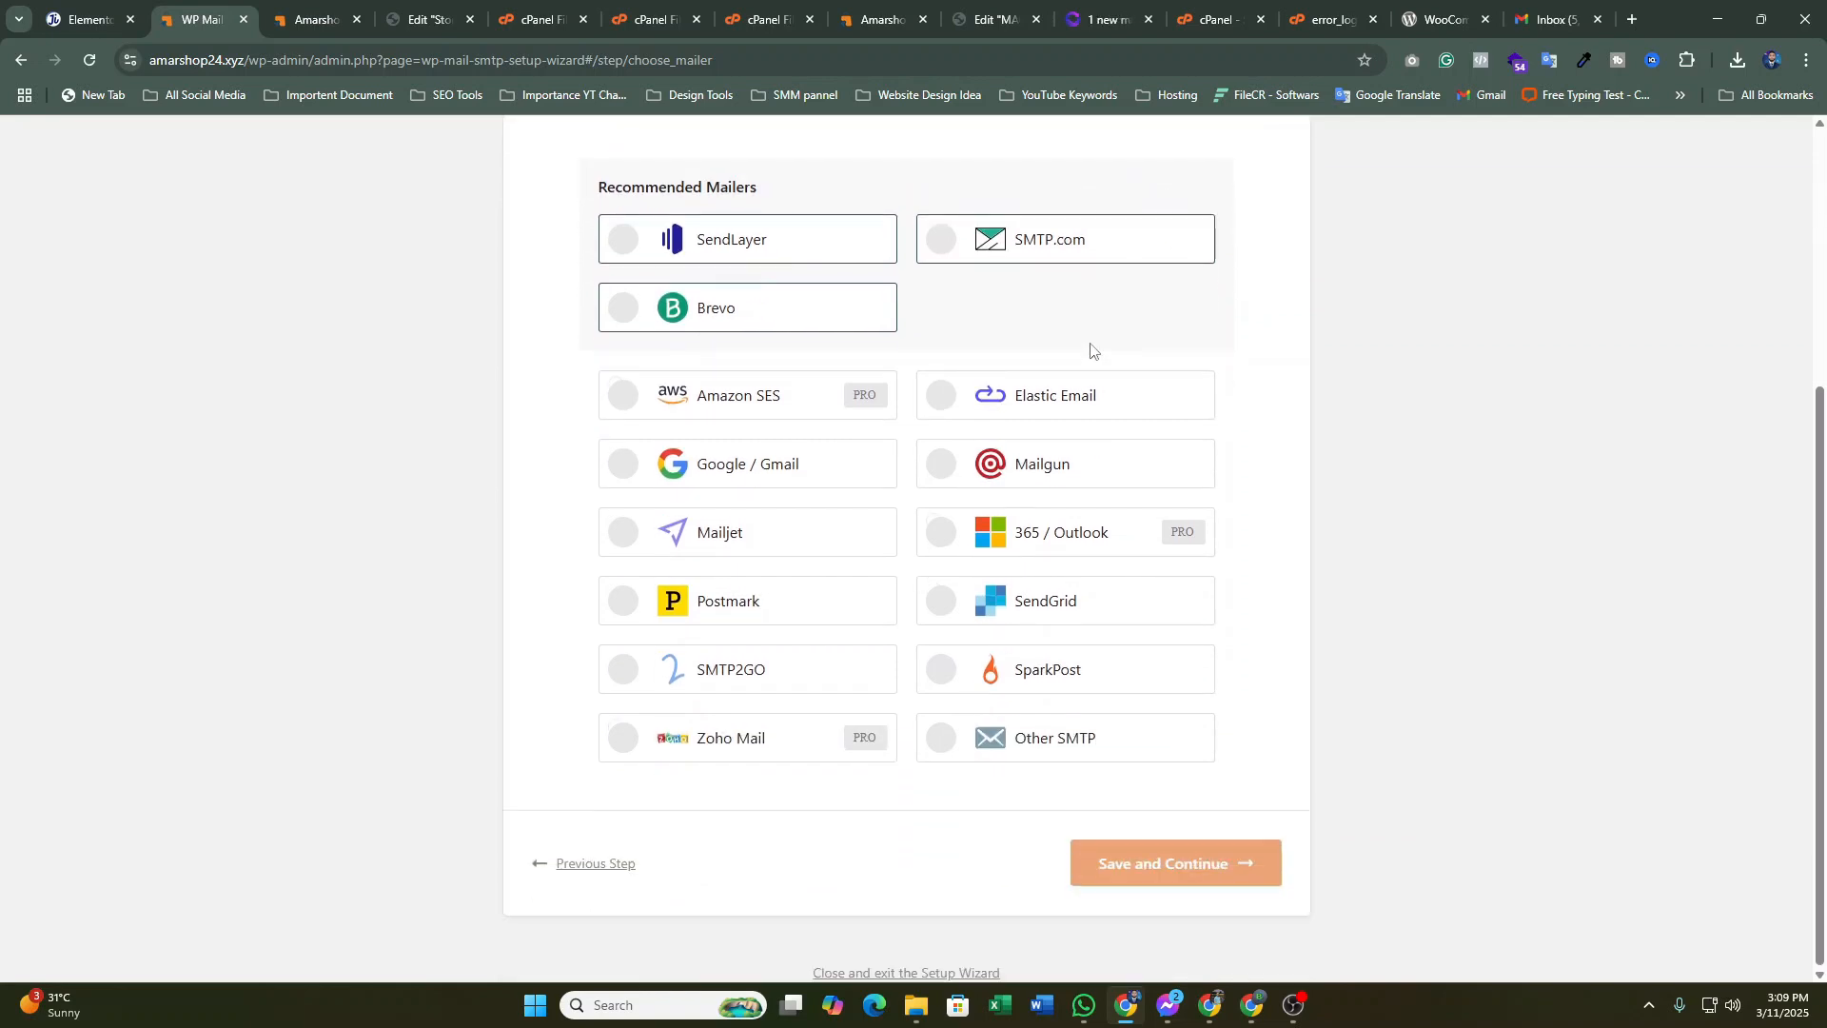
scroll(956, 433, "up", 2)
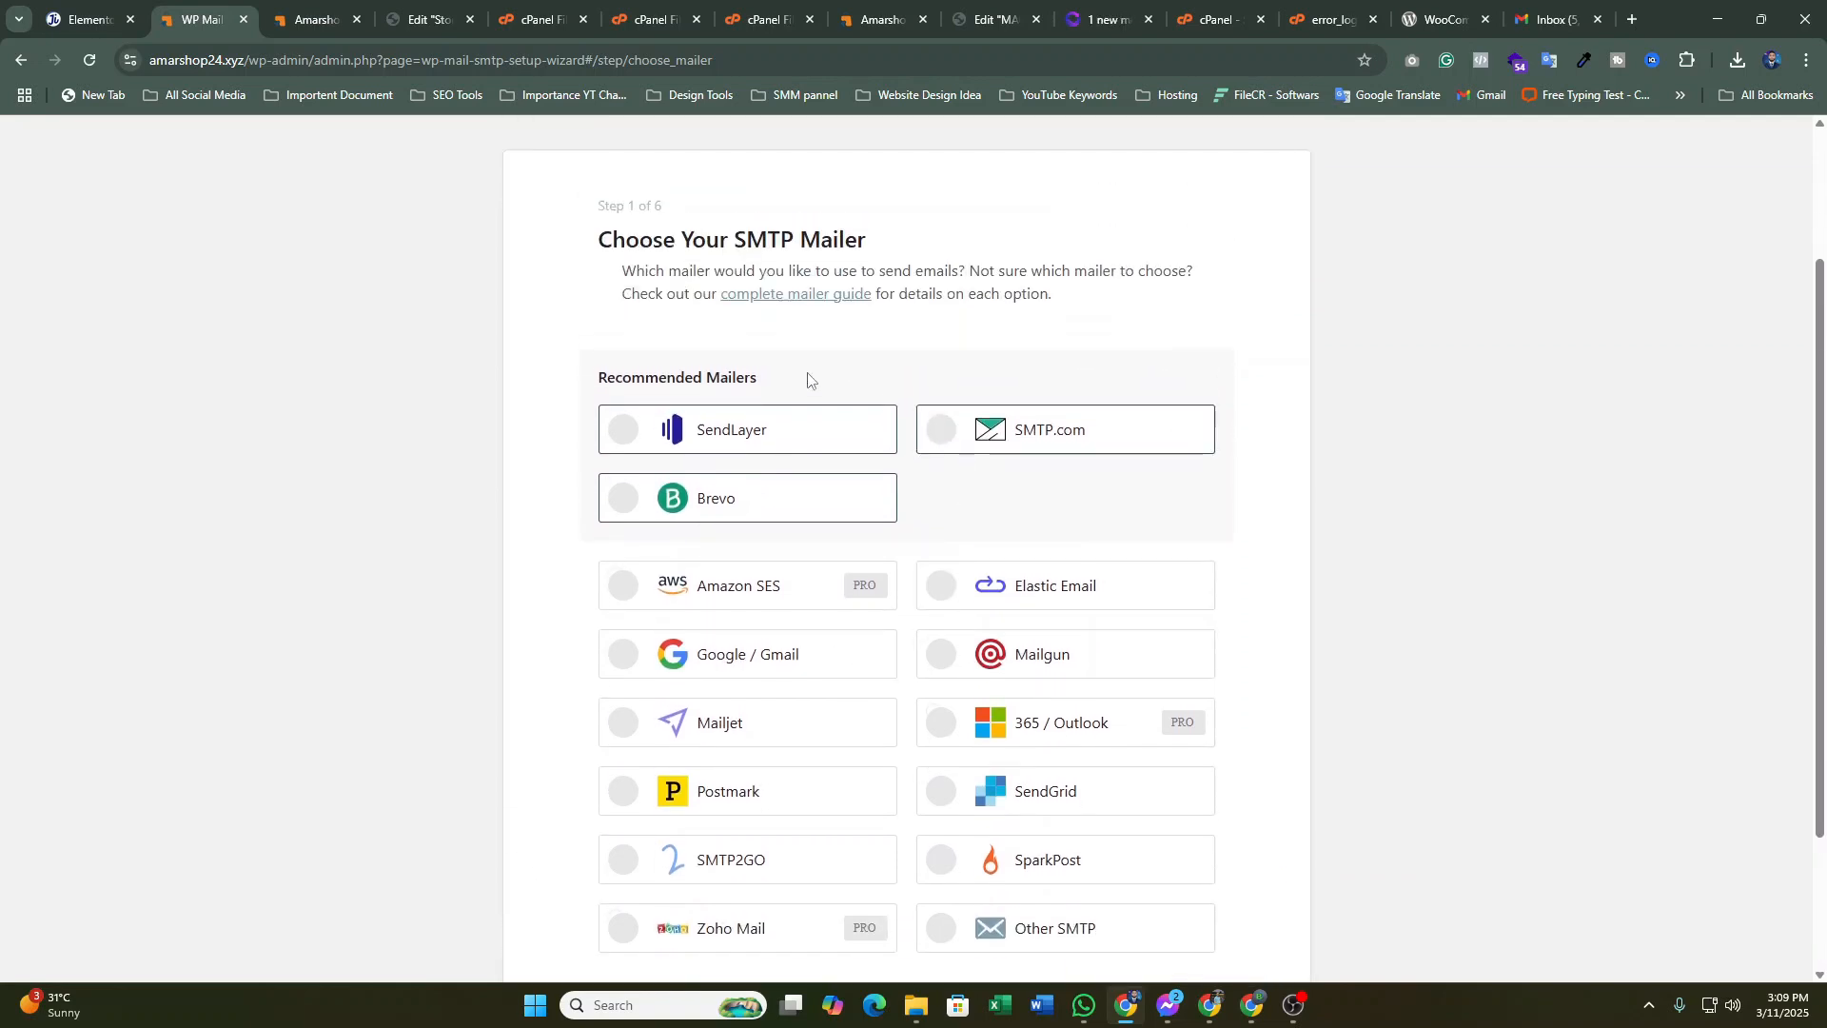
scroll(841, 407, "down", 2)
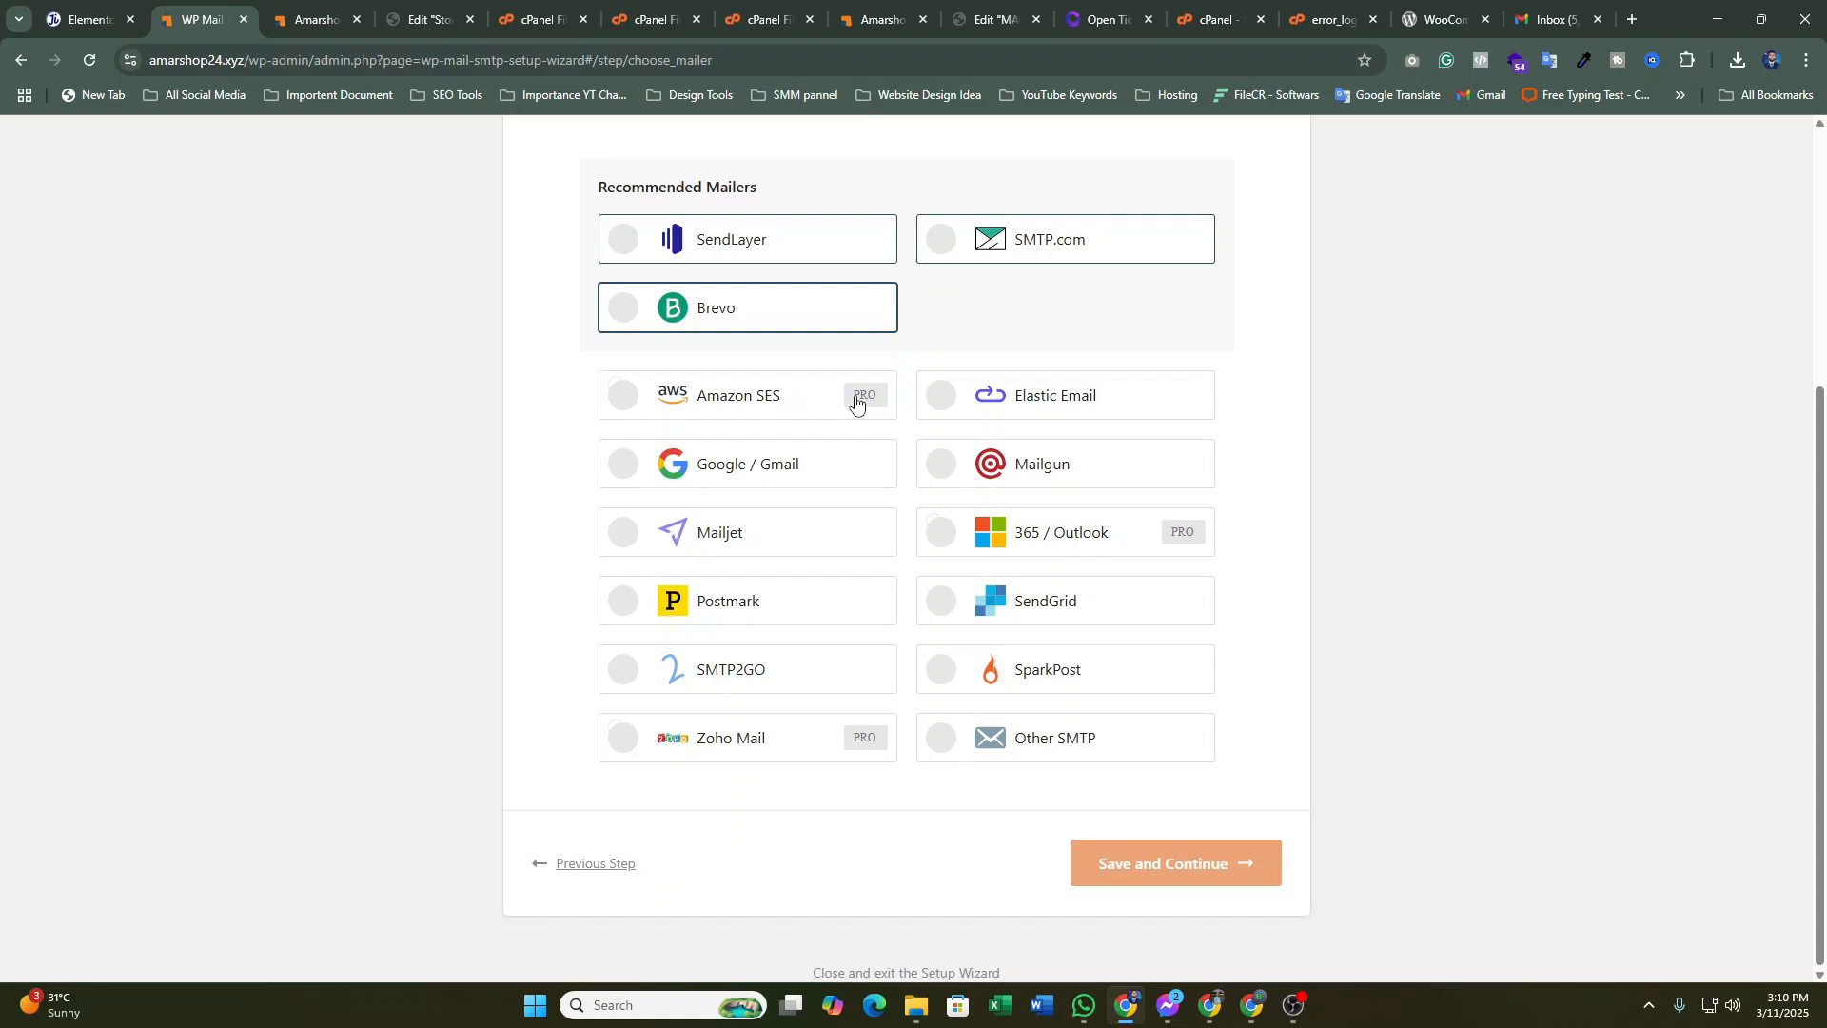
left_click(928, 747)
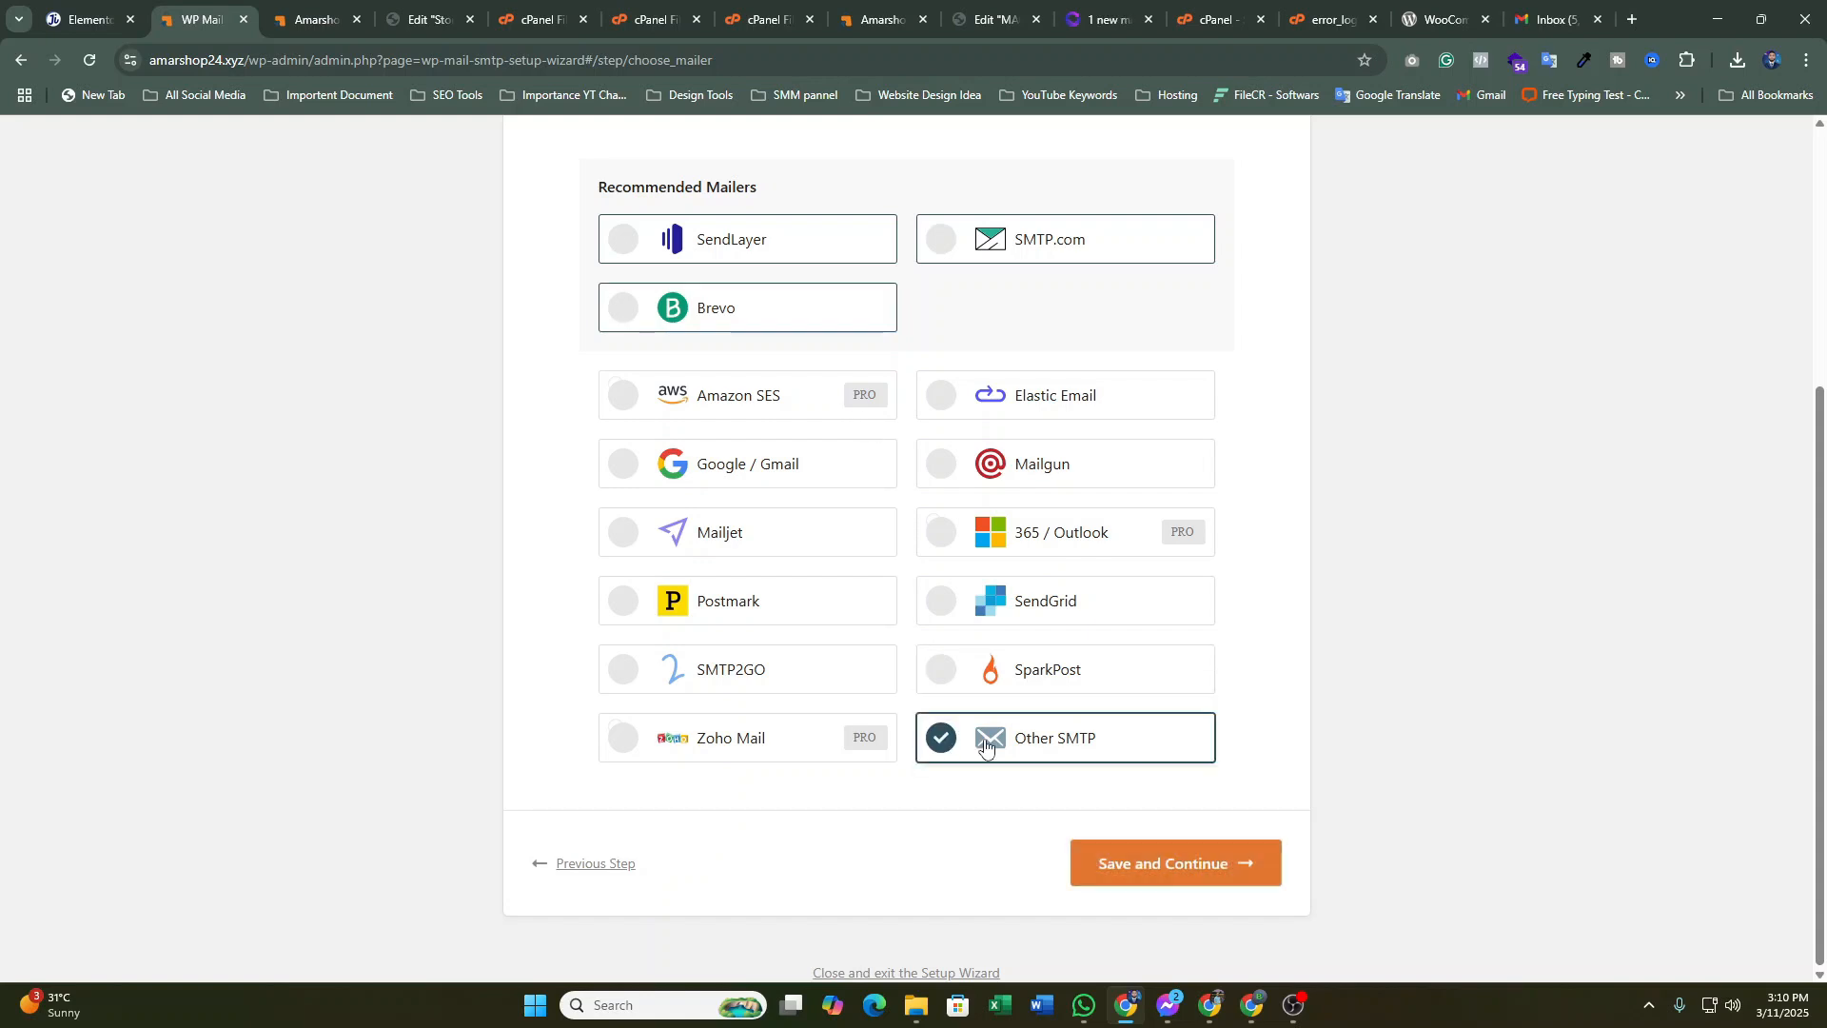
left_click(1150, 861)
scroll(983, 651, "down", 2)
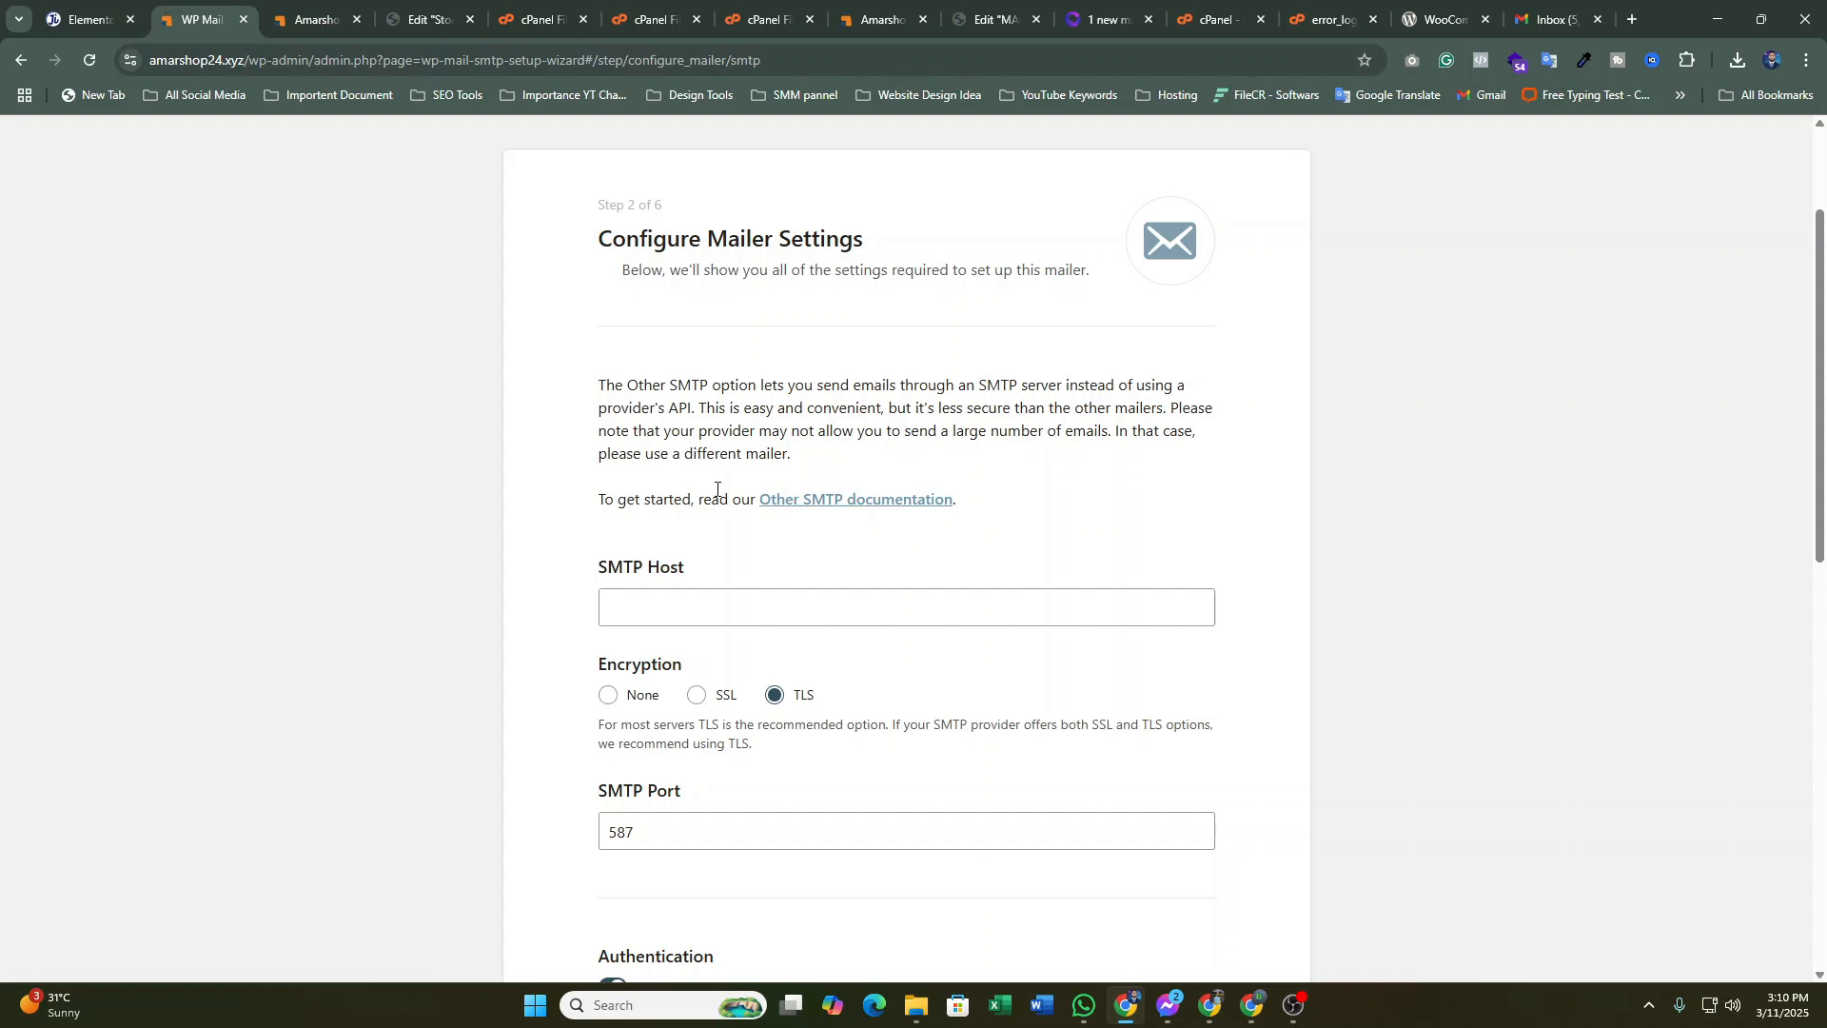
Look through the File Manager, Elementor and checkout tabs, ending on cPanel's no-reply mail client settings
left_click(539, 21)
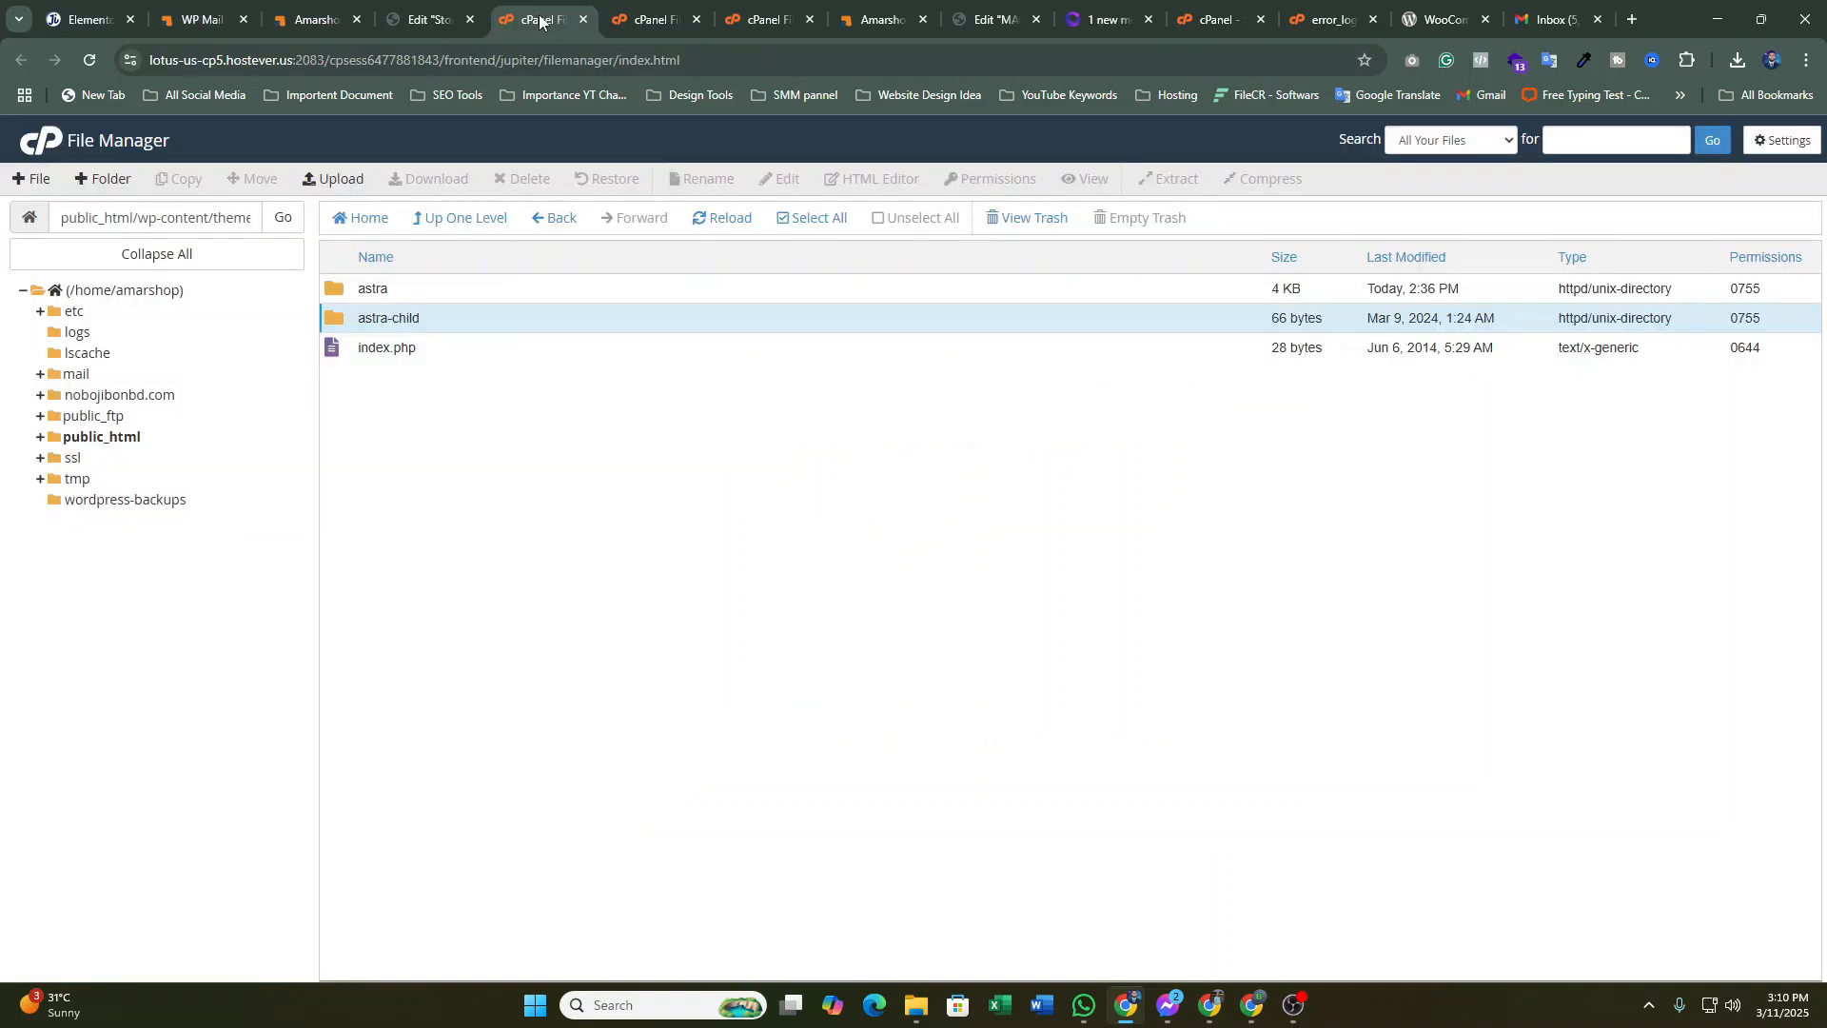
left_click(656, 19)
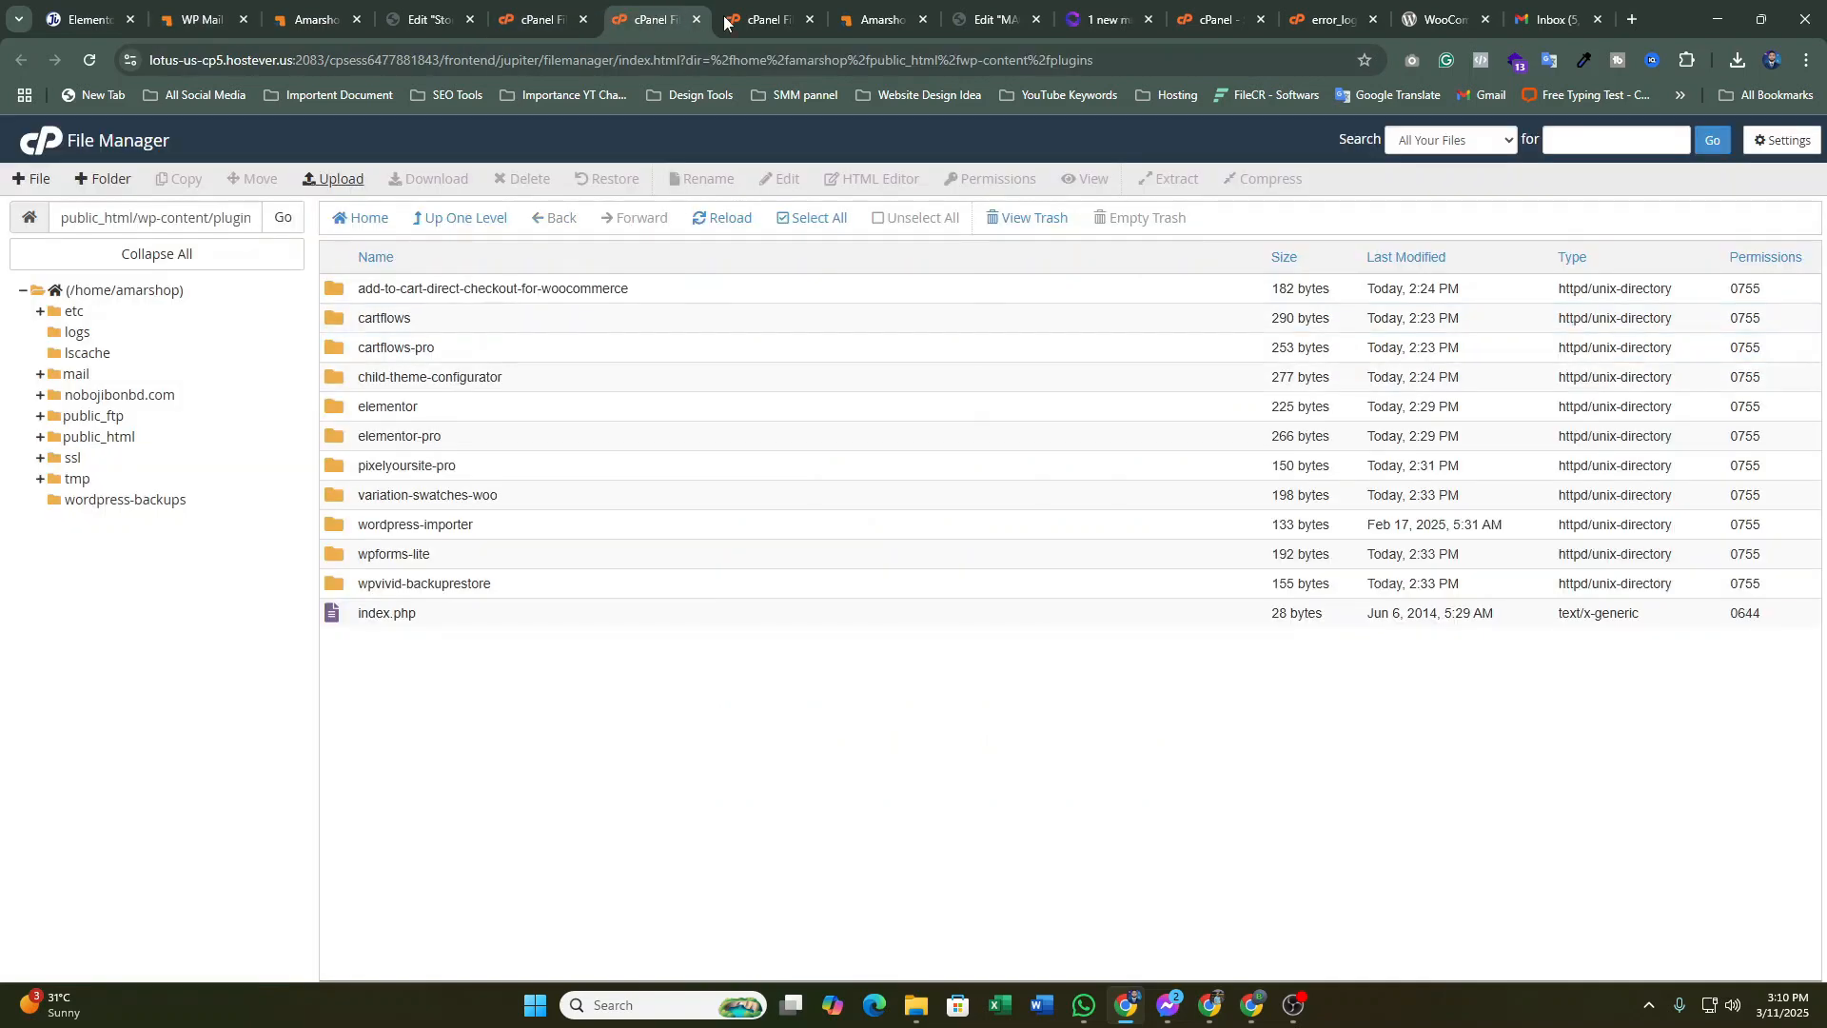
left_click(764, 9)
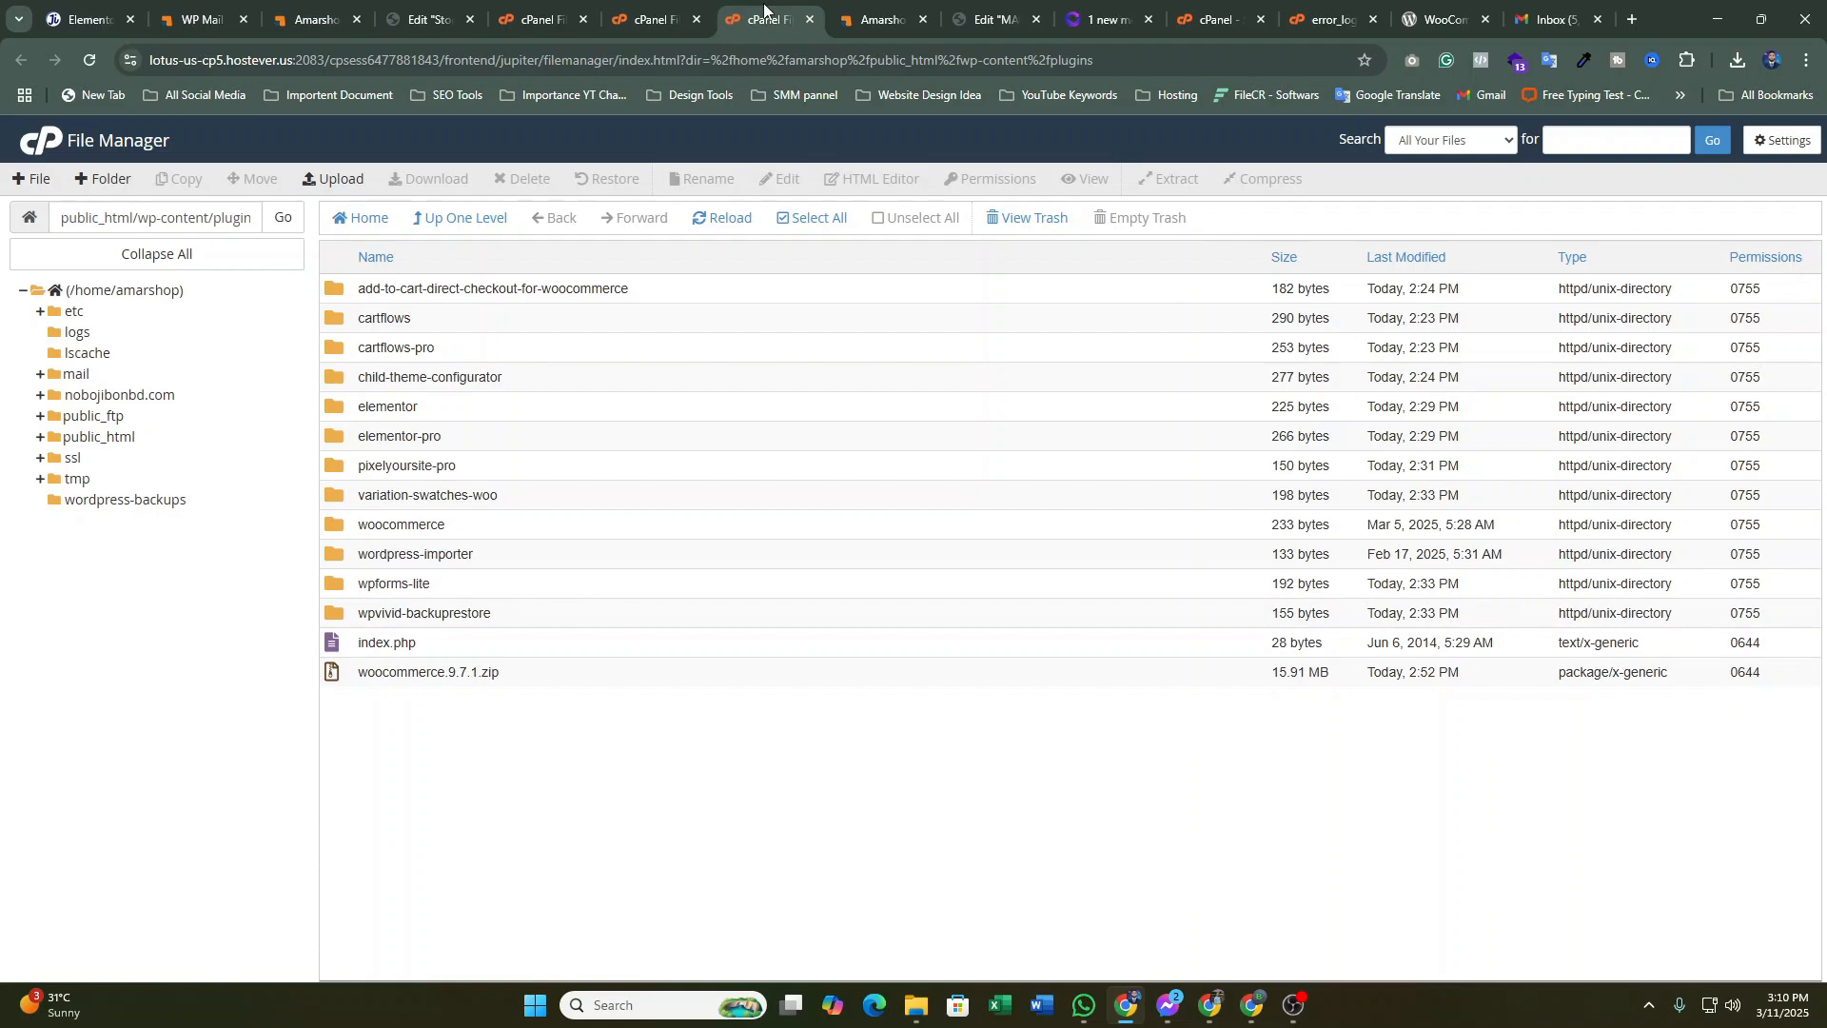
left_click(972, 2)
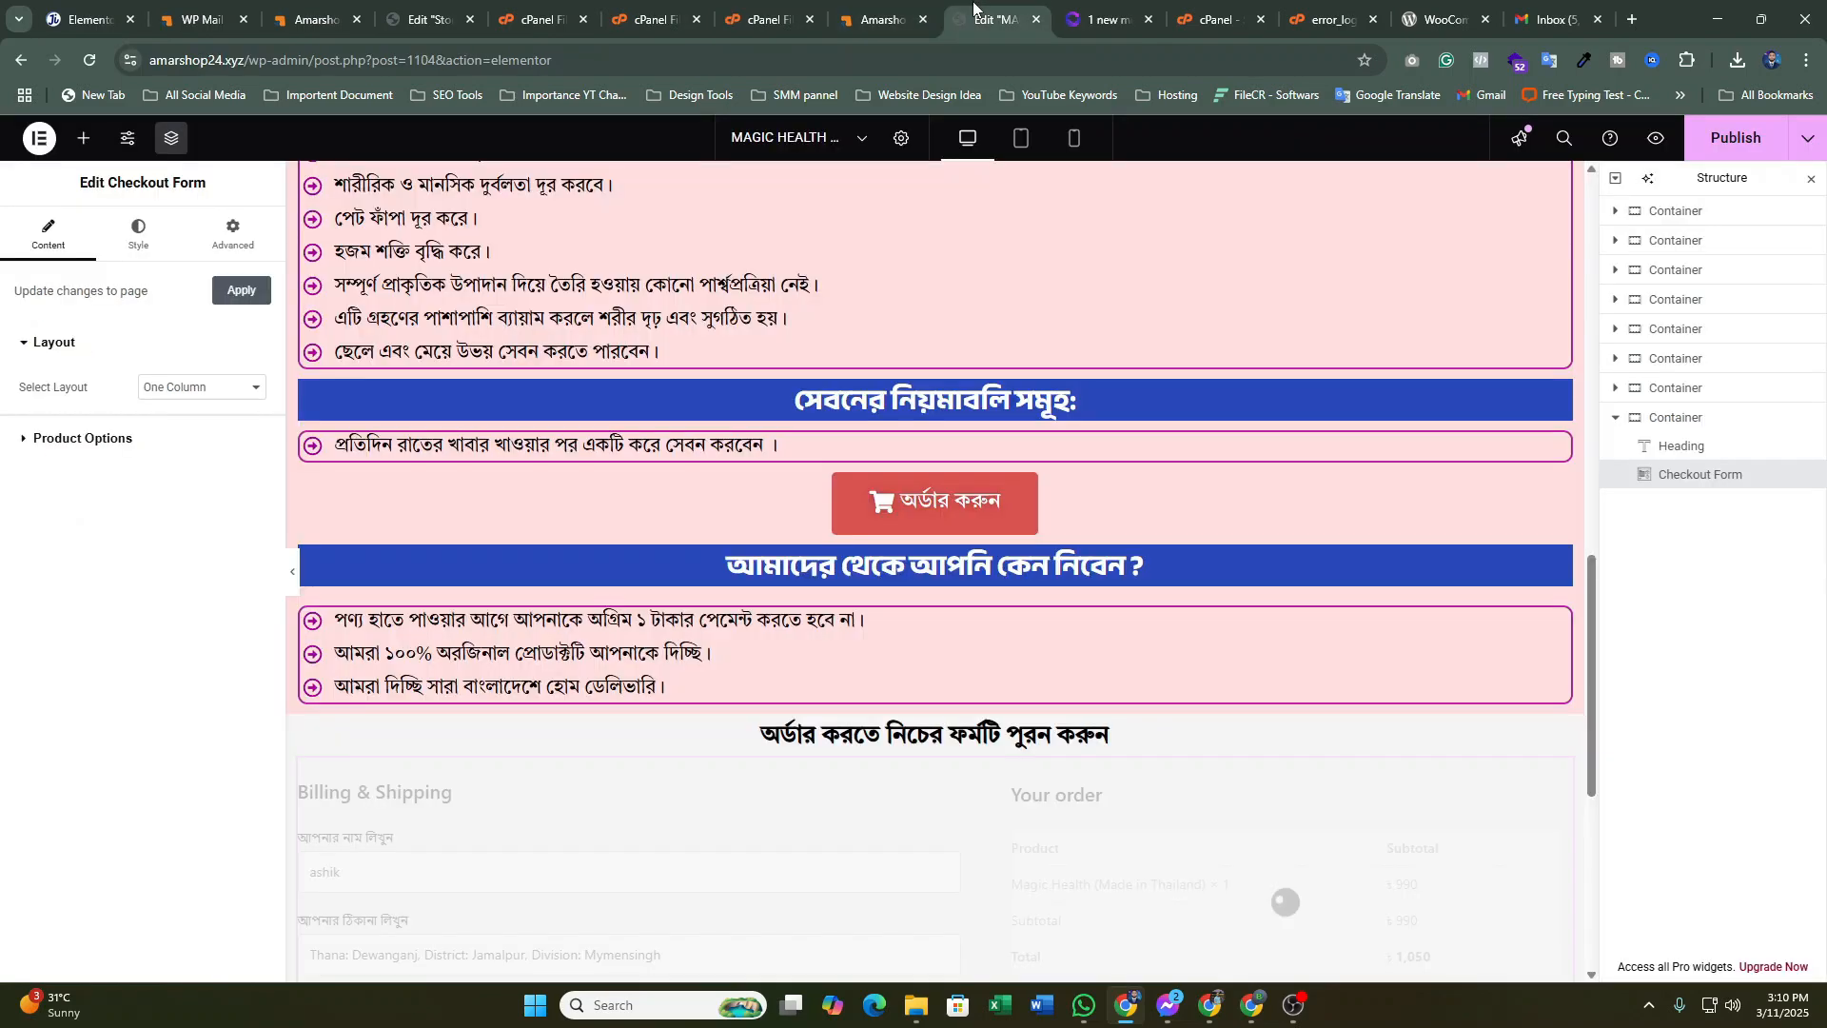
left_click(894, 11)
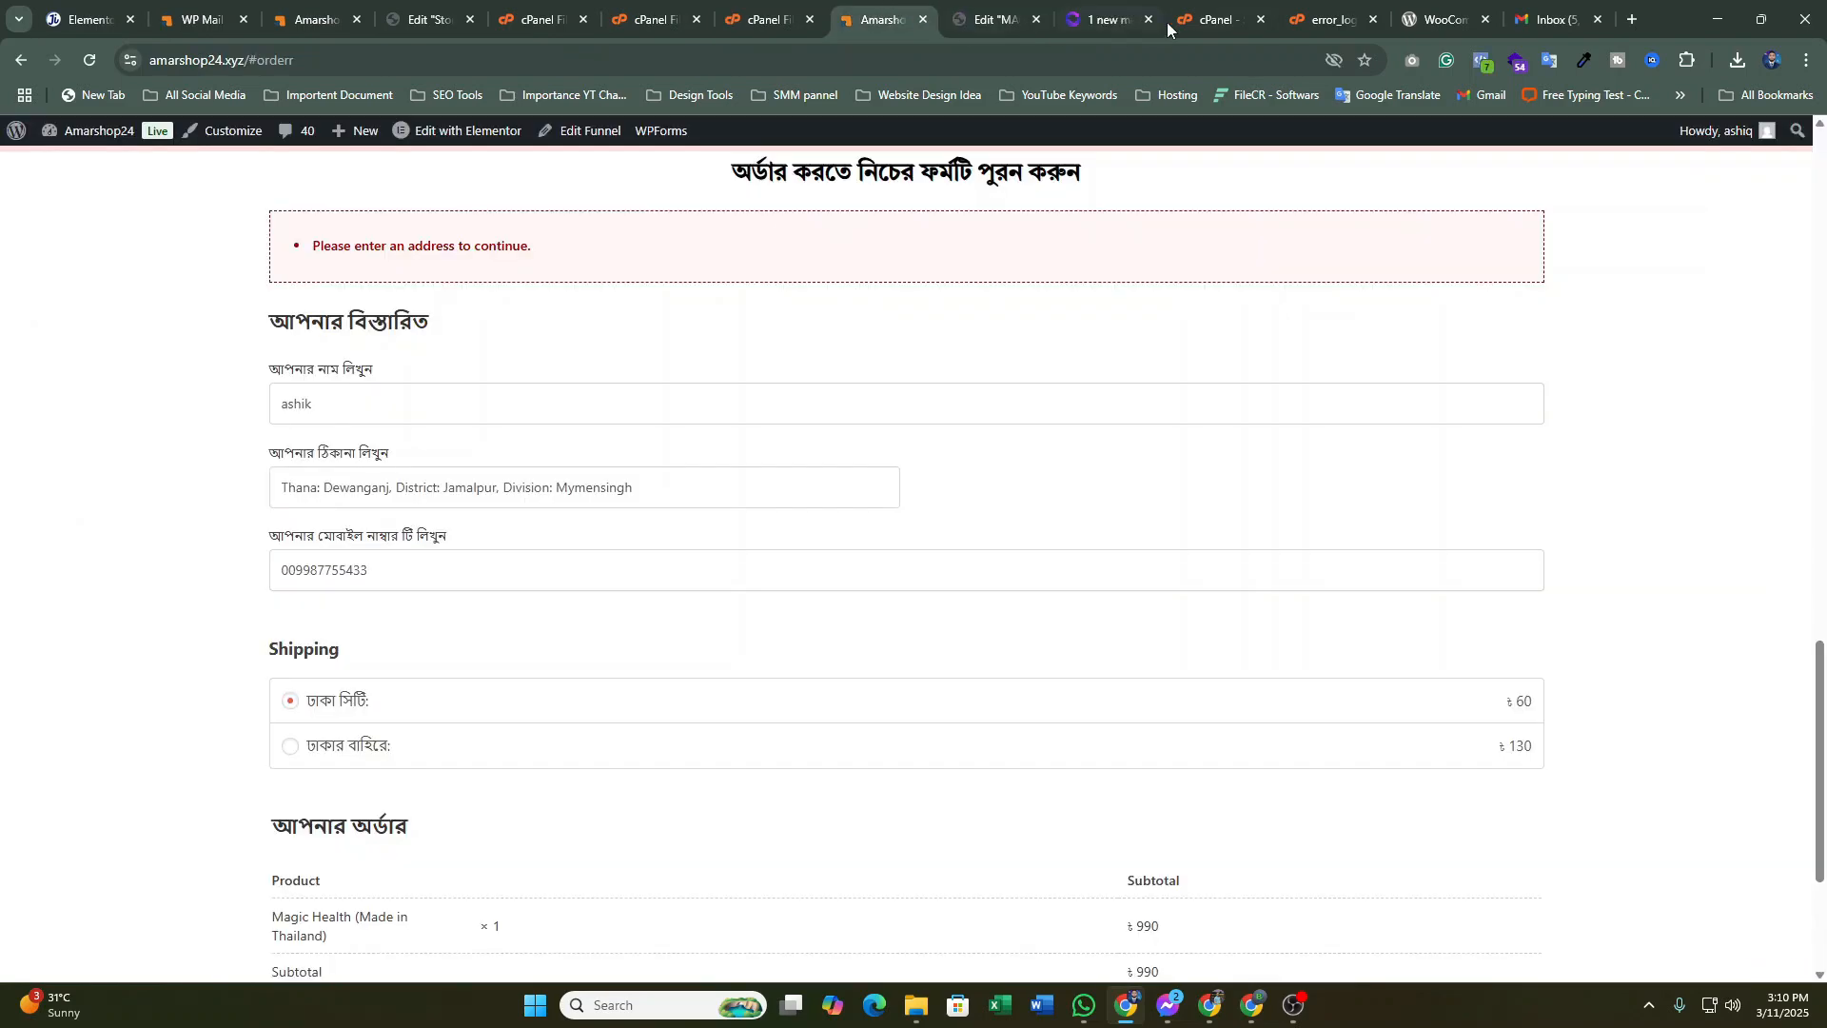
left_click(1217, 7)
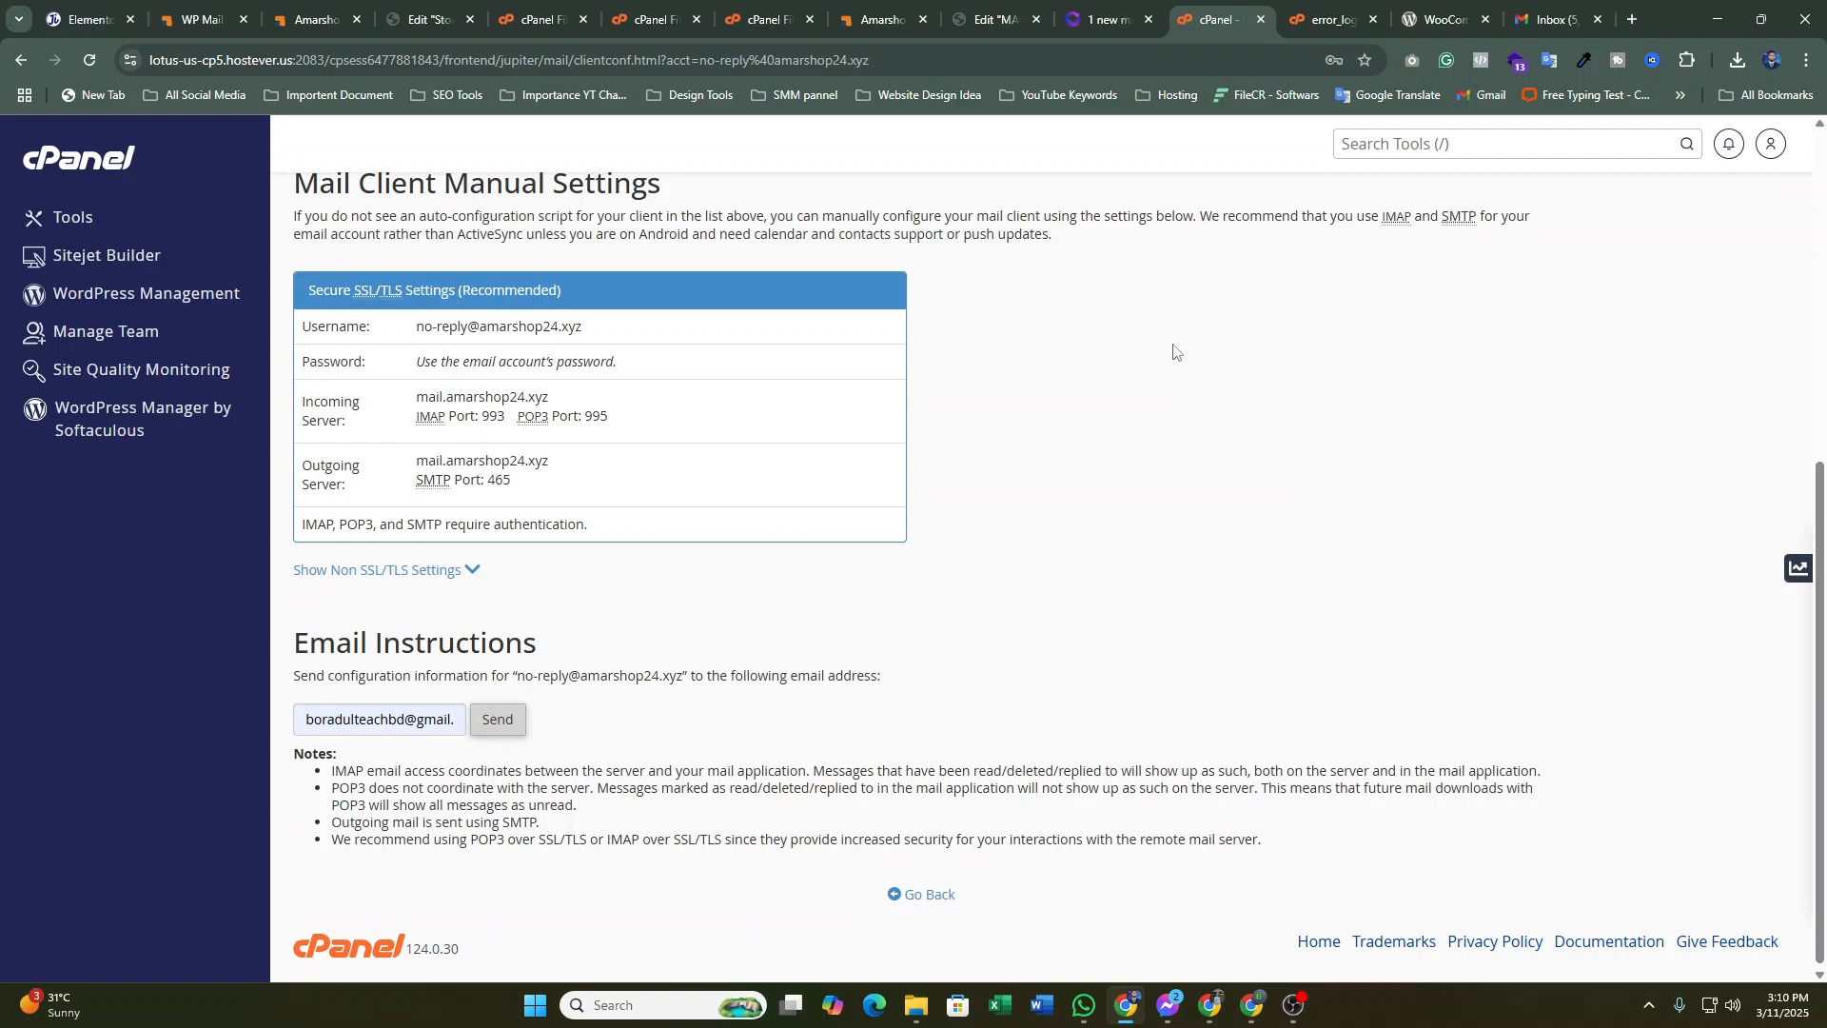
Go back through the cPanel home page to Email > Email Accounts showing the no-reply mailbox
scroll(1170, 343, "up", 5)
scroll(1170, 343, "up", 2)
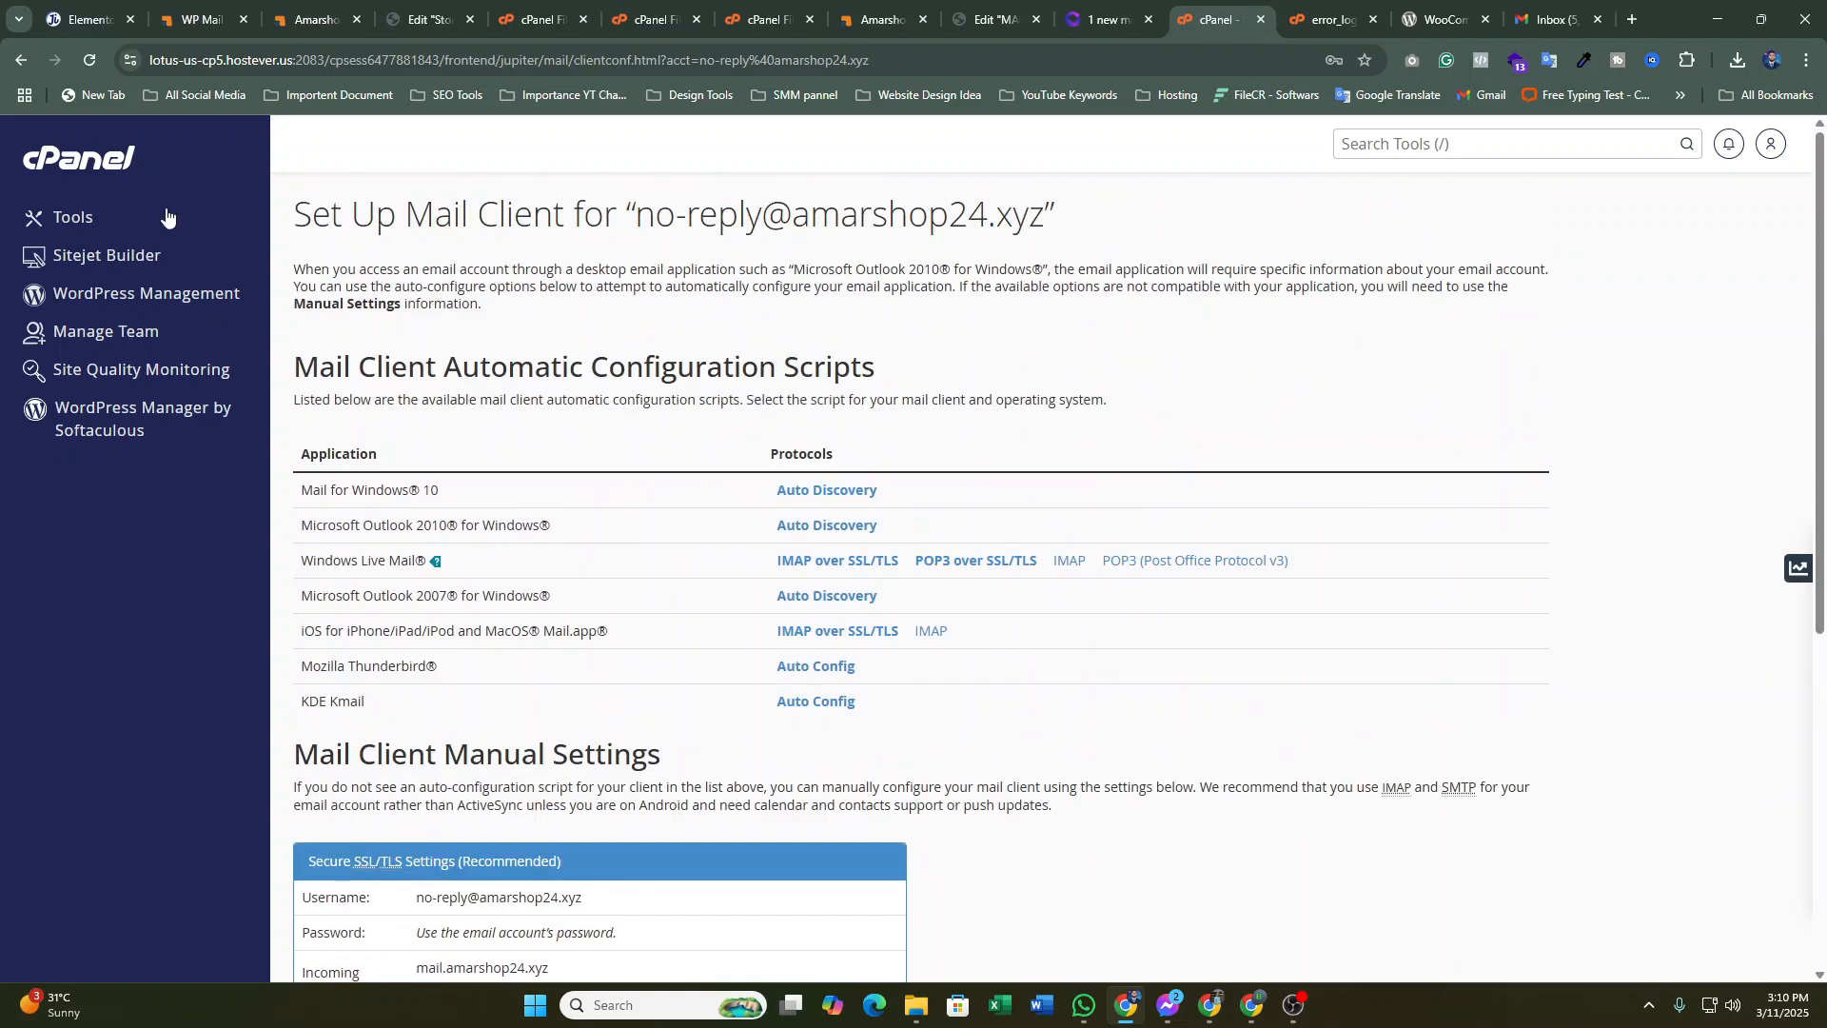
scroll(897, 403, "down", 5)
scroll(841, 368, "up", 3)
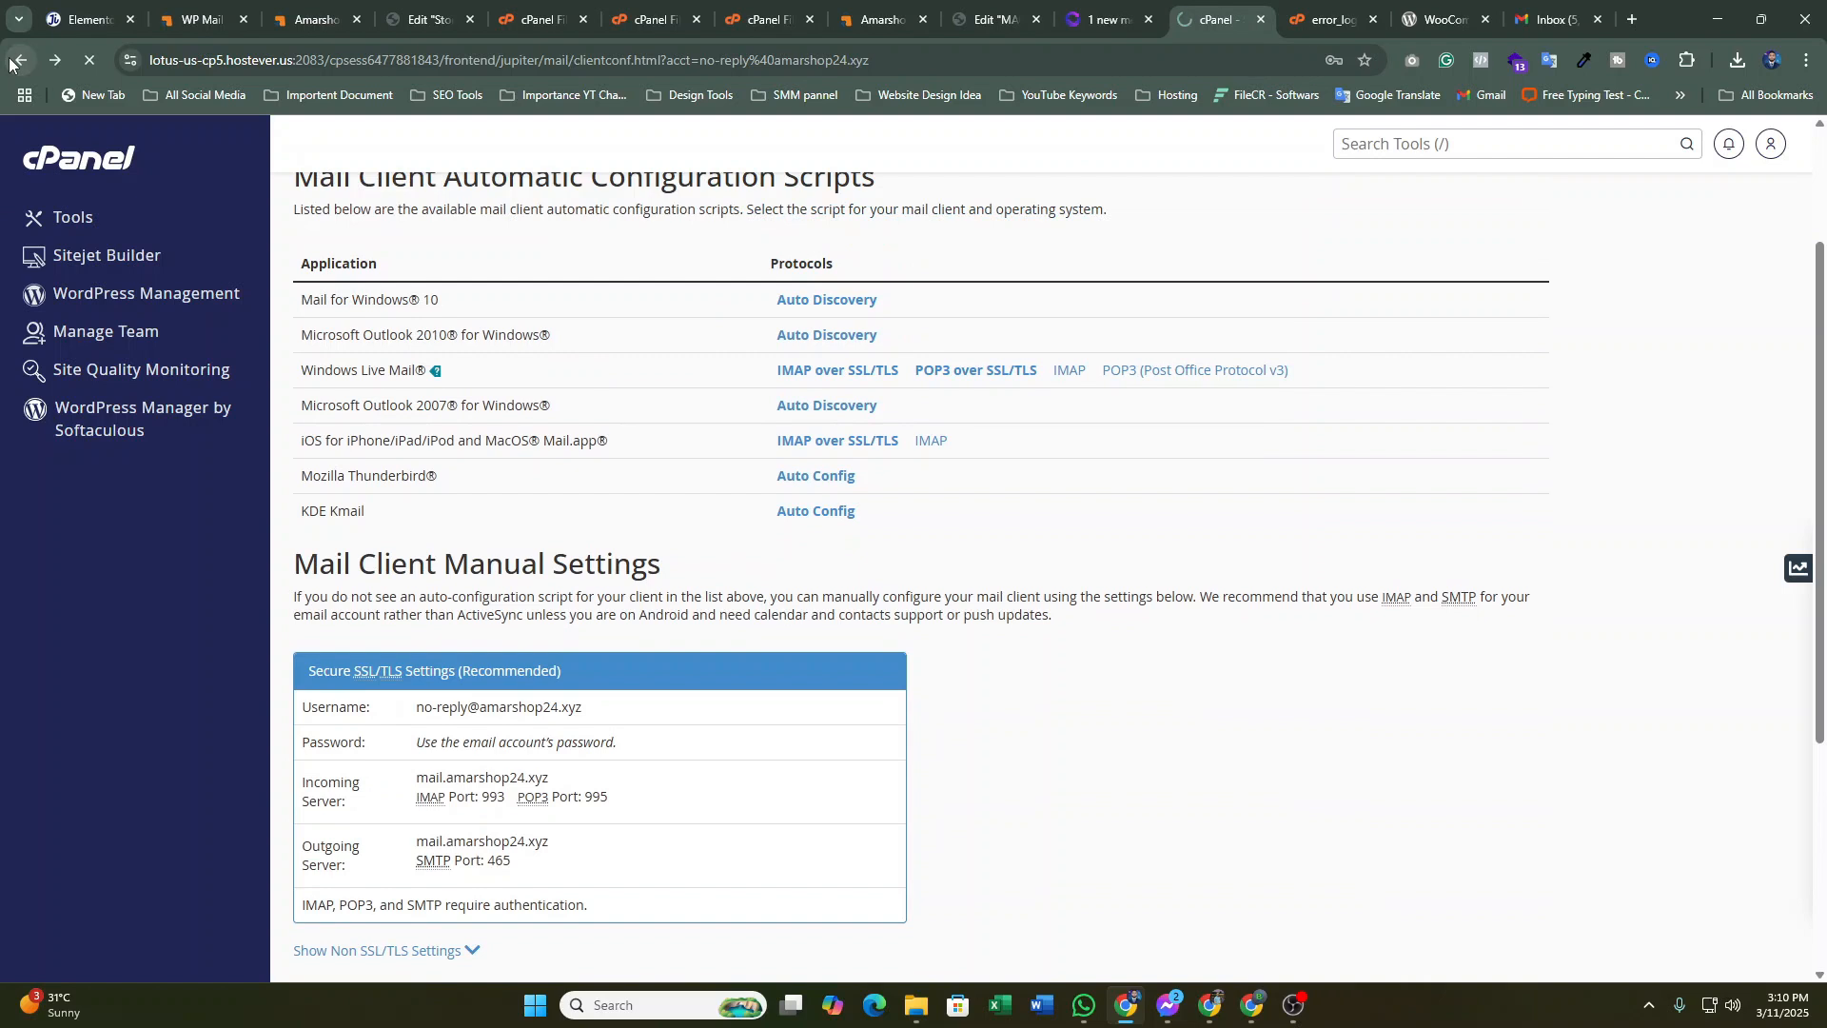
left_click(13, 61)
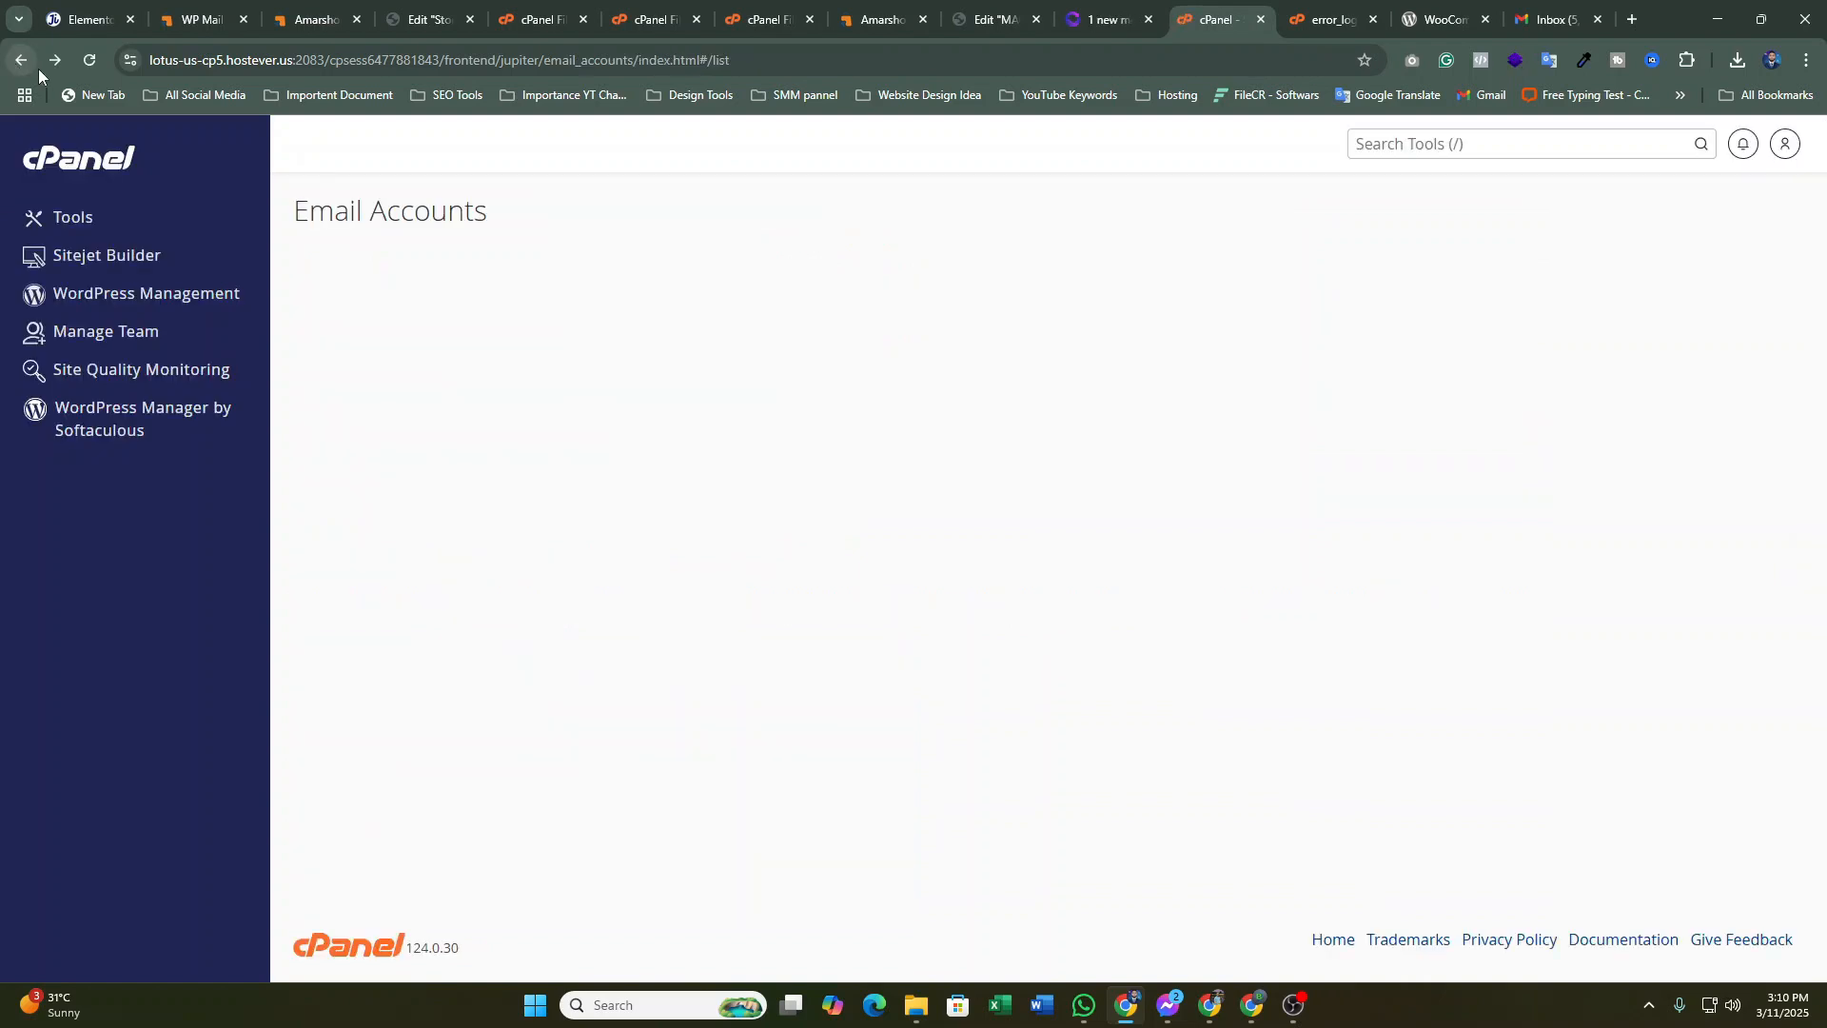
left_click(69, 169)
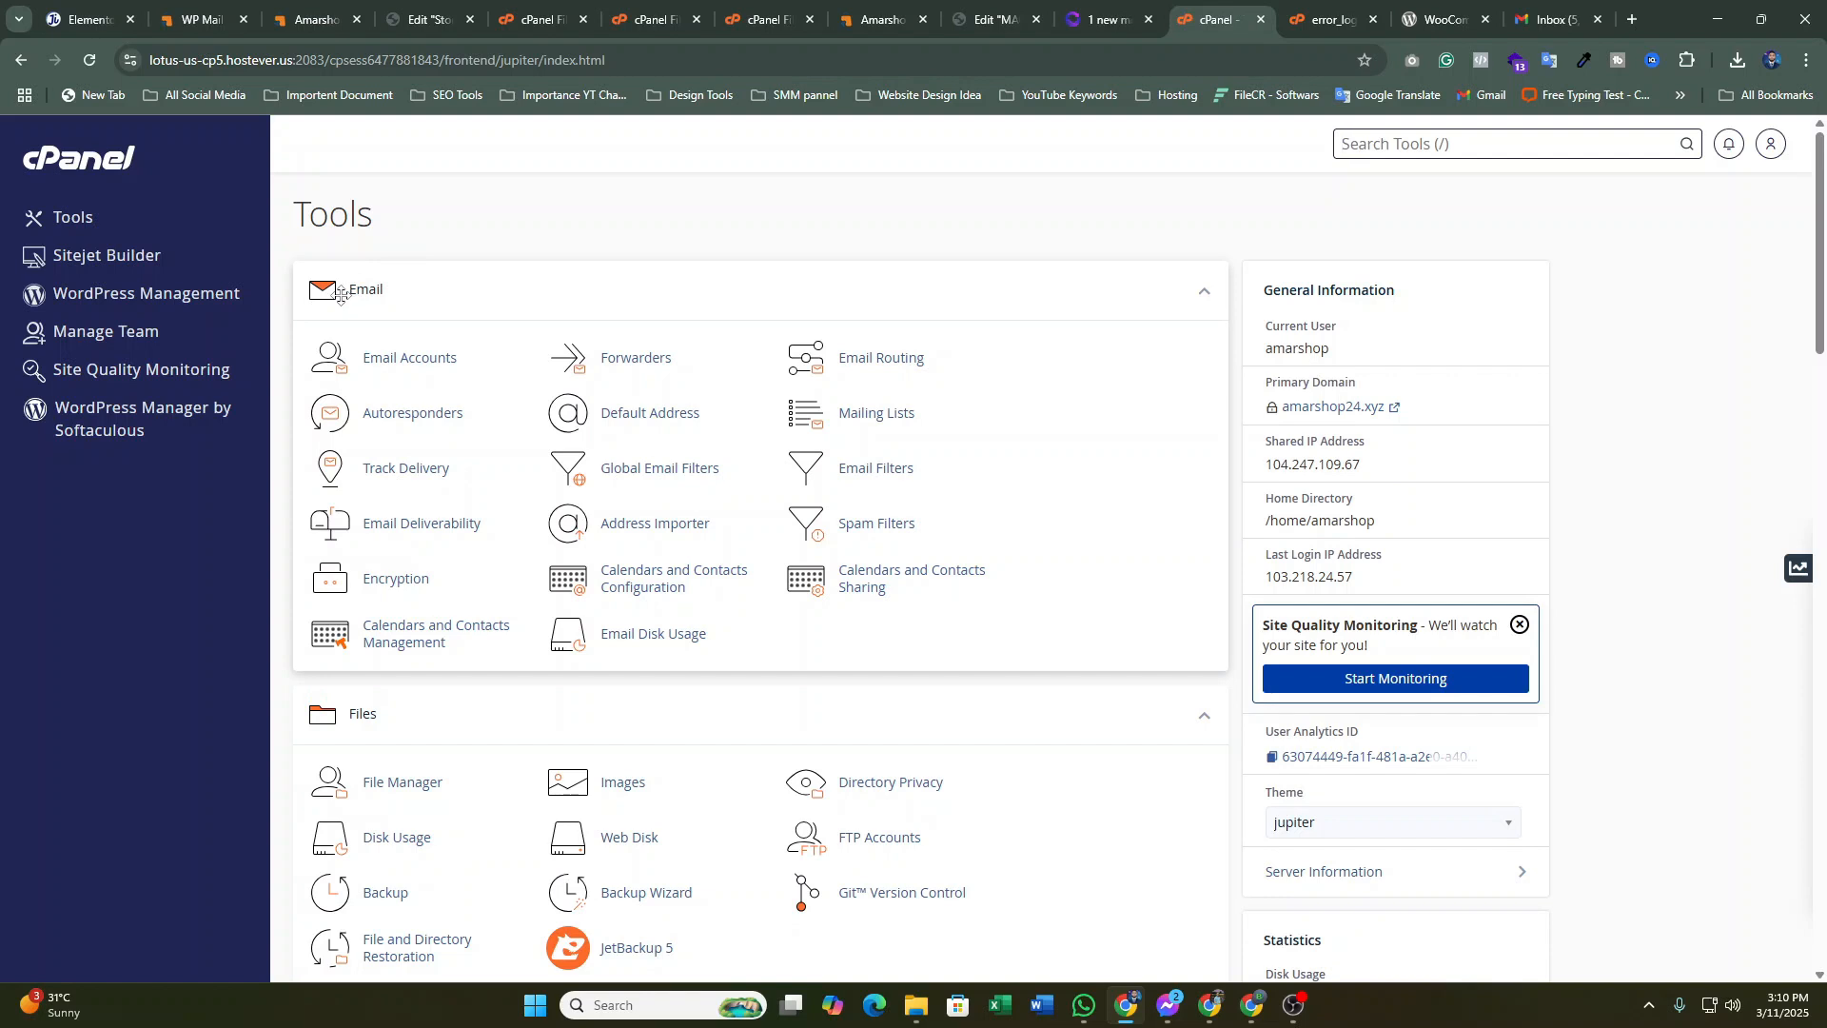
left_click(428, 358)
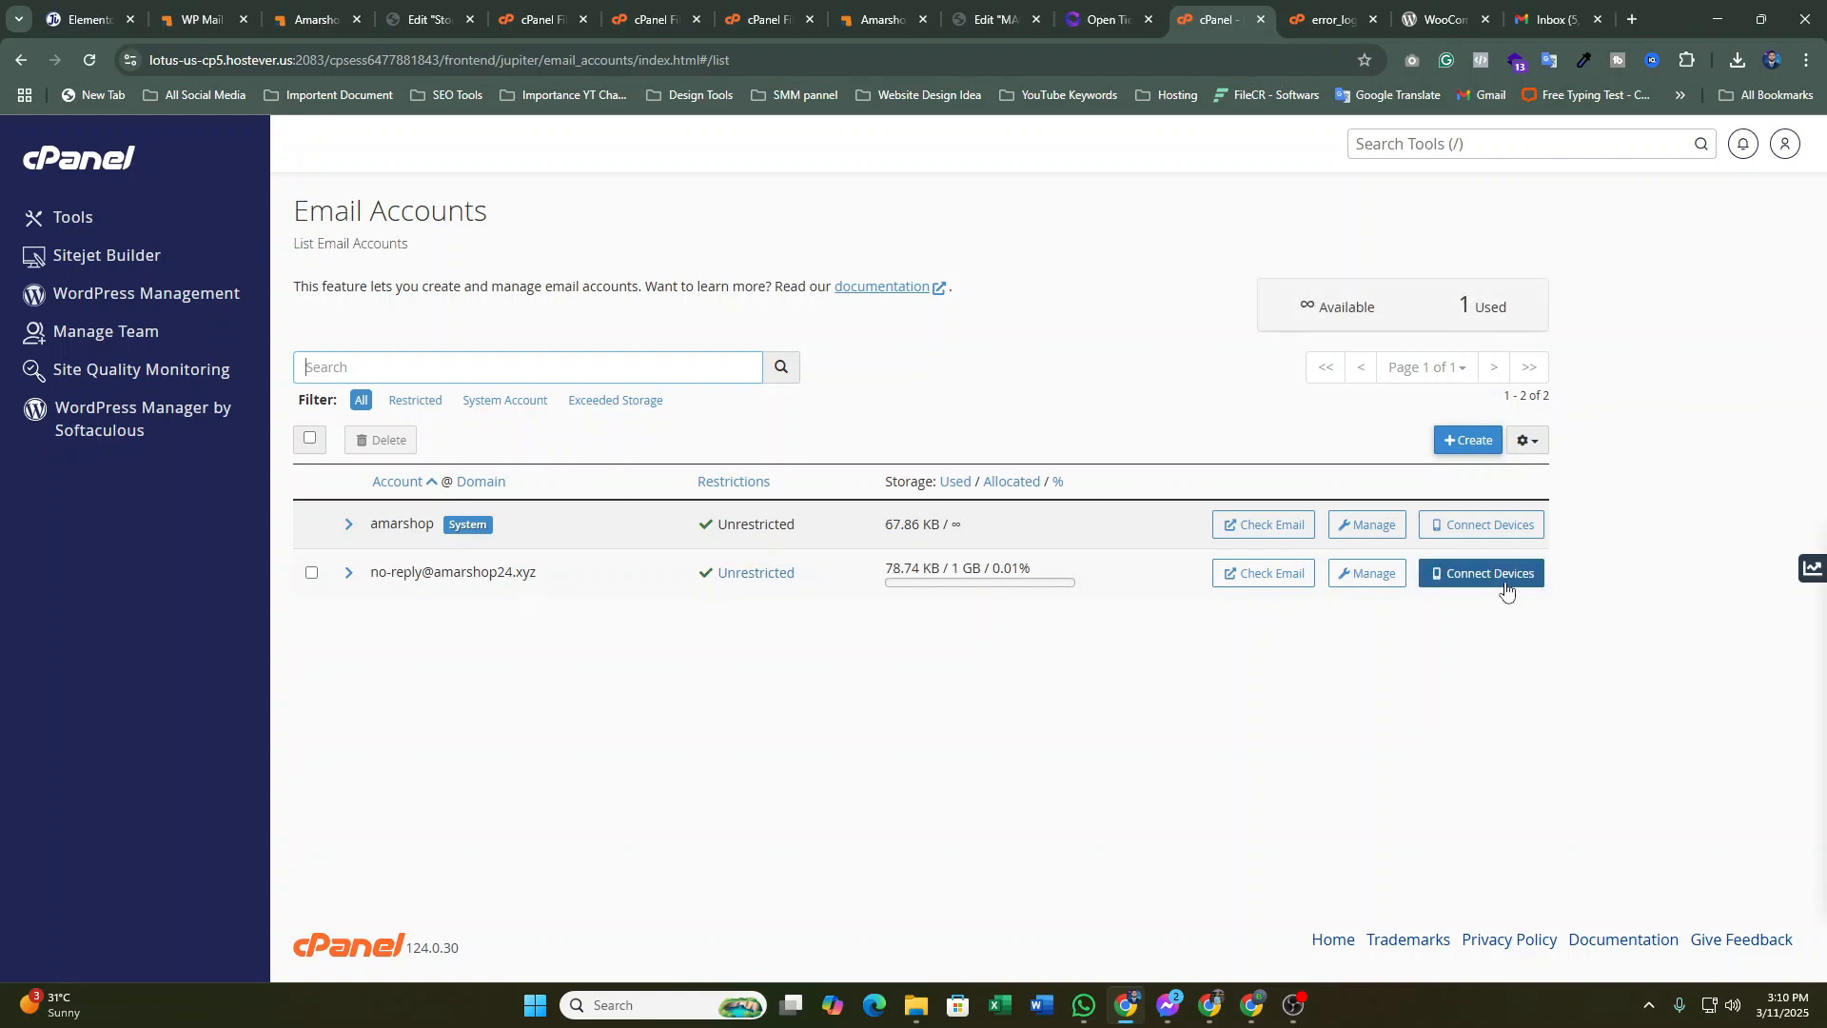
Open the new email account form, then back out to the Email Accounts list
left_click(1471, 449)
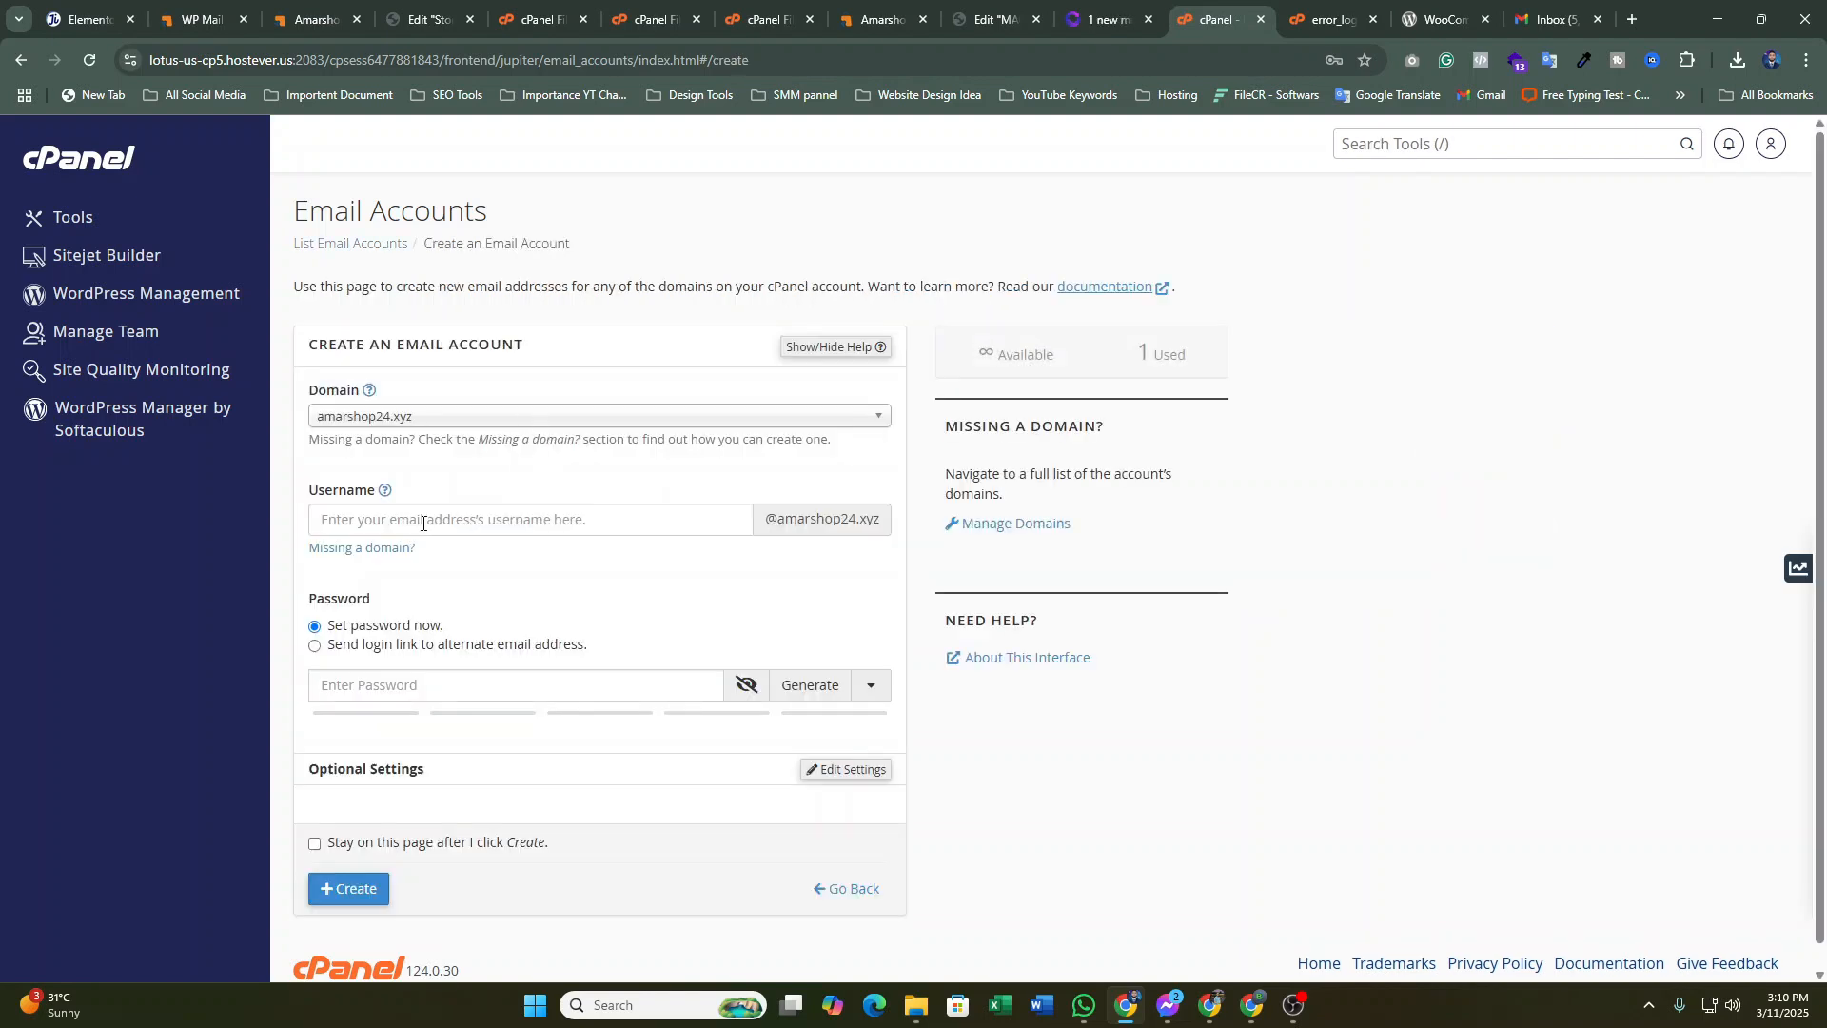
left_click(457, 516)
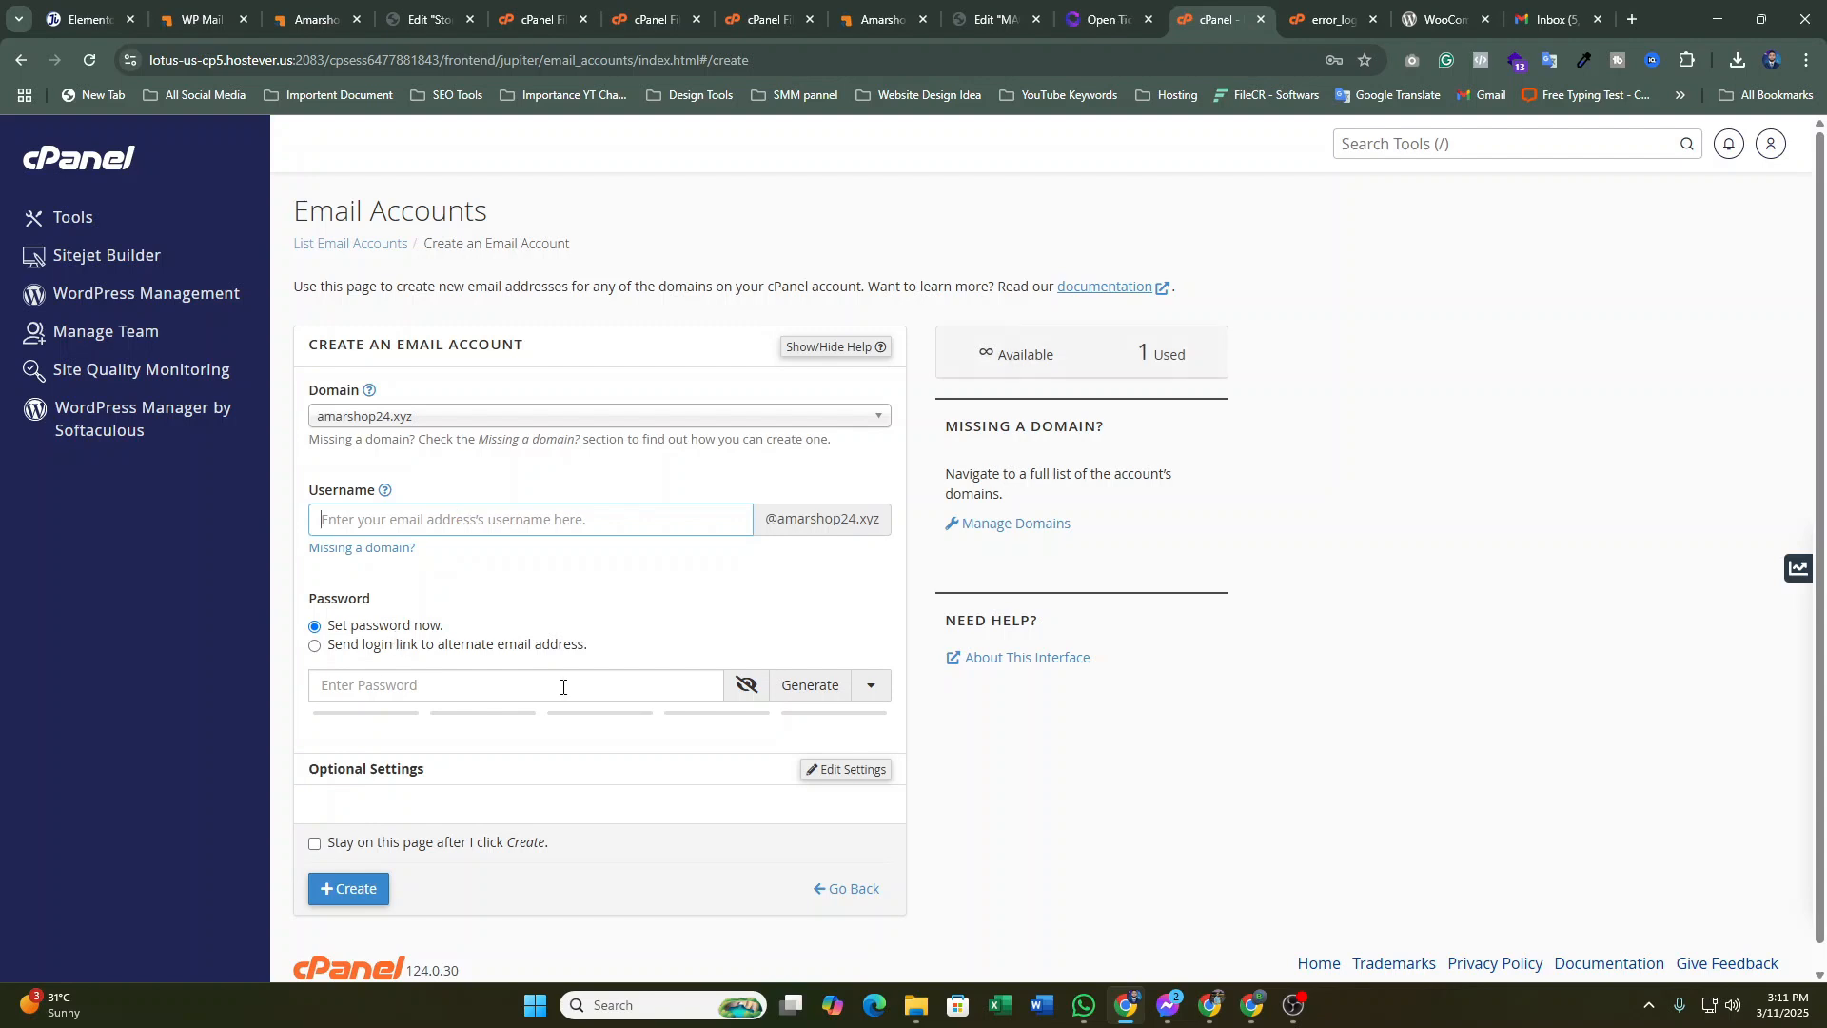
scroll(437, 728, "down", 1)
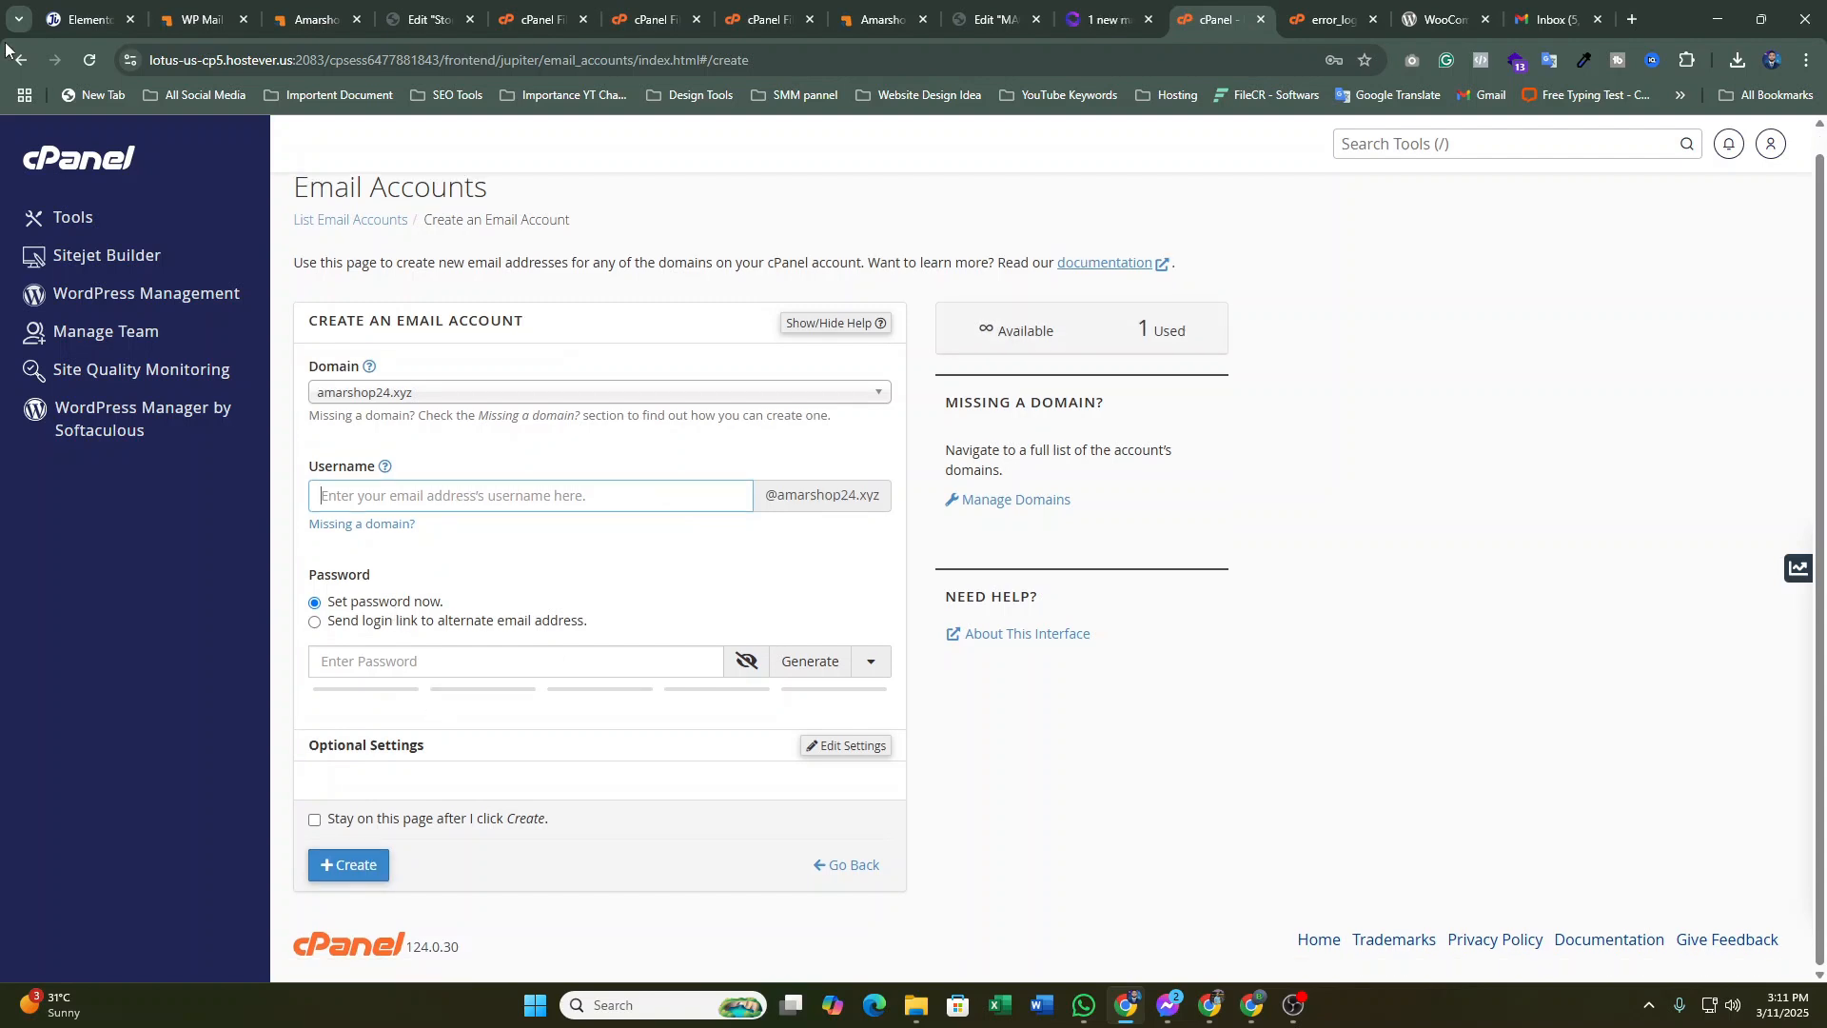
left_click(14, 57)
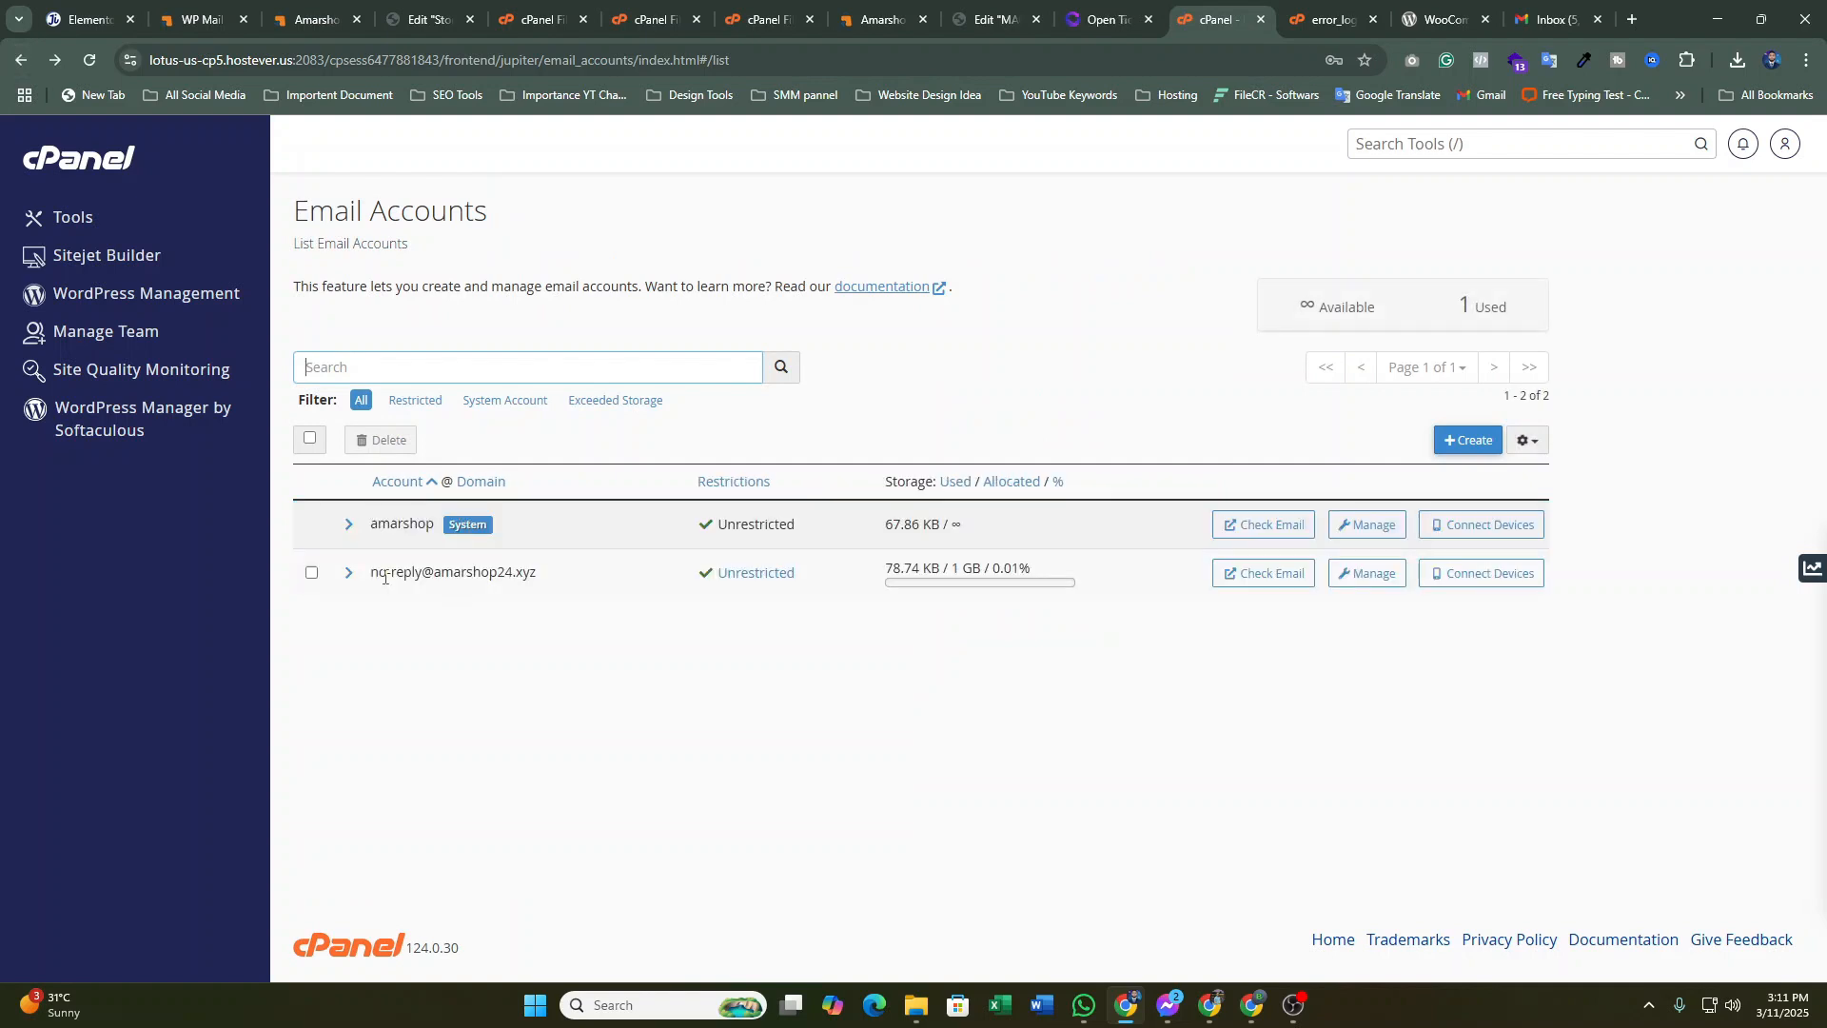
Open Connect Devices for the no-reply mailbox to view SSL settings: IMAP 993, SMTP 465
left_click(1263, 573)
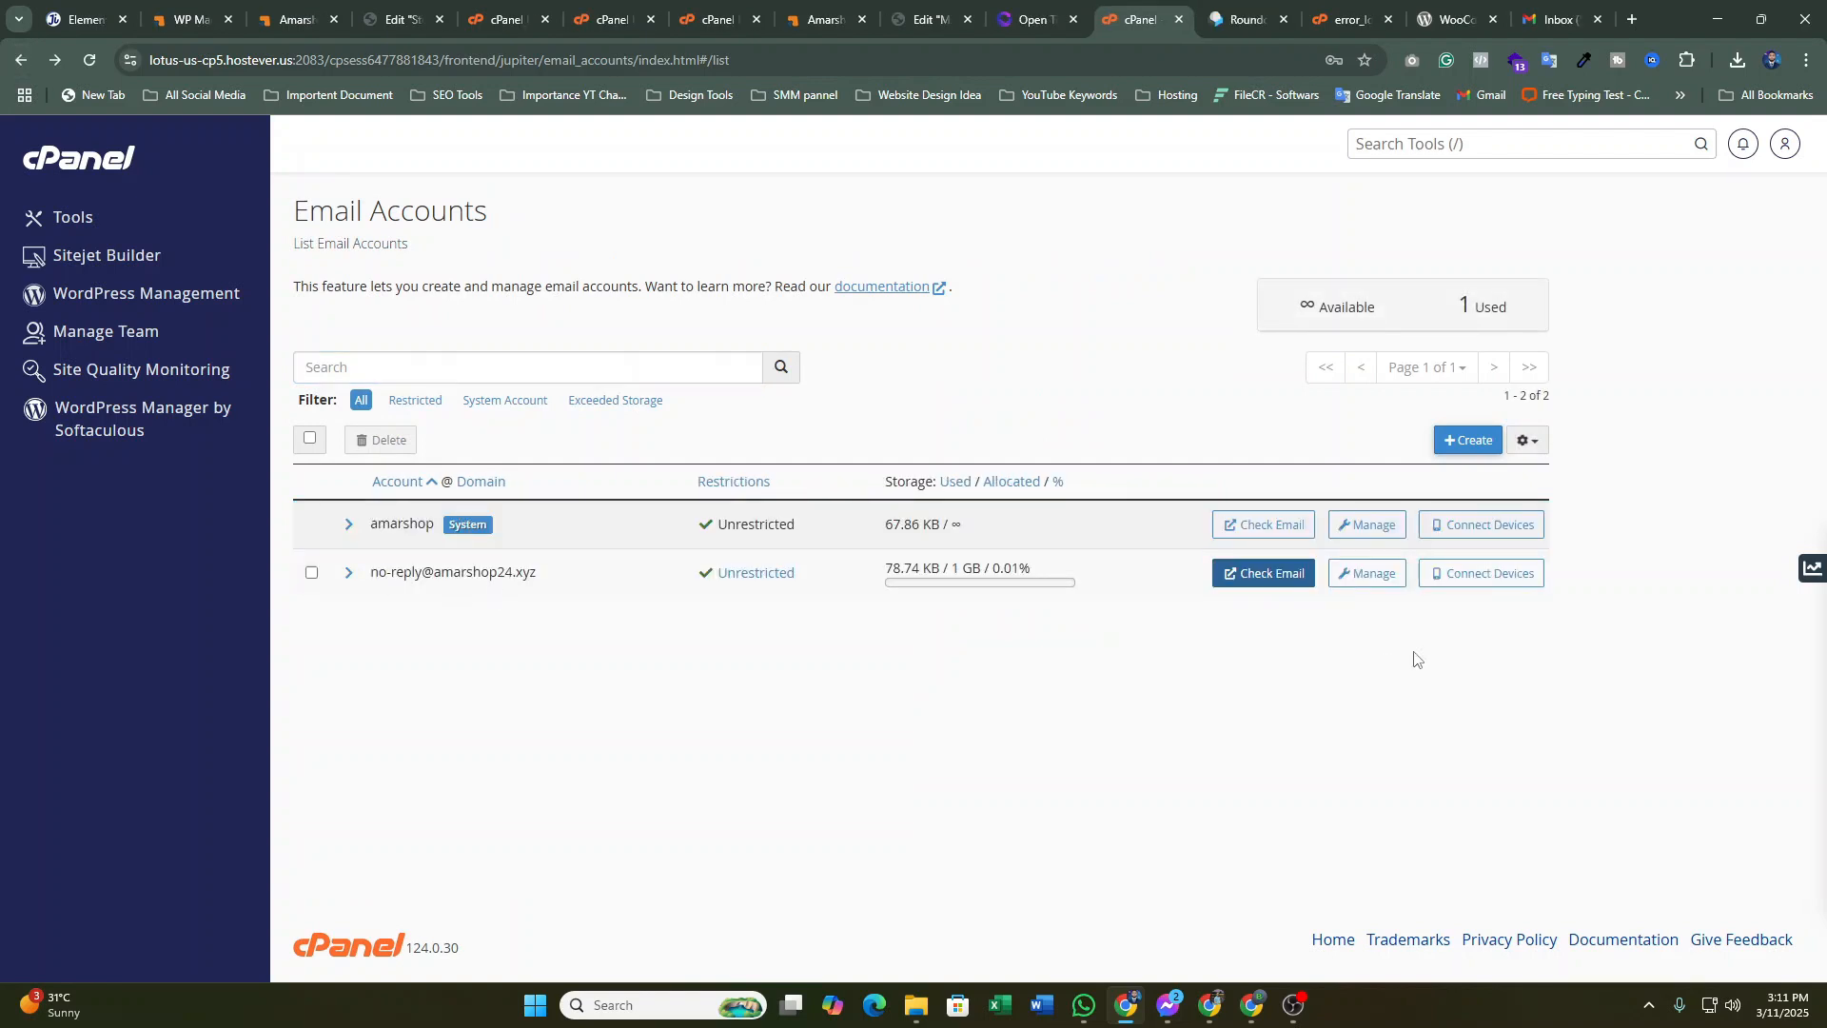
left_click(1480, 576)
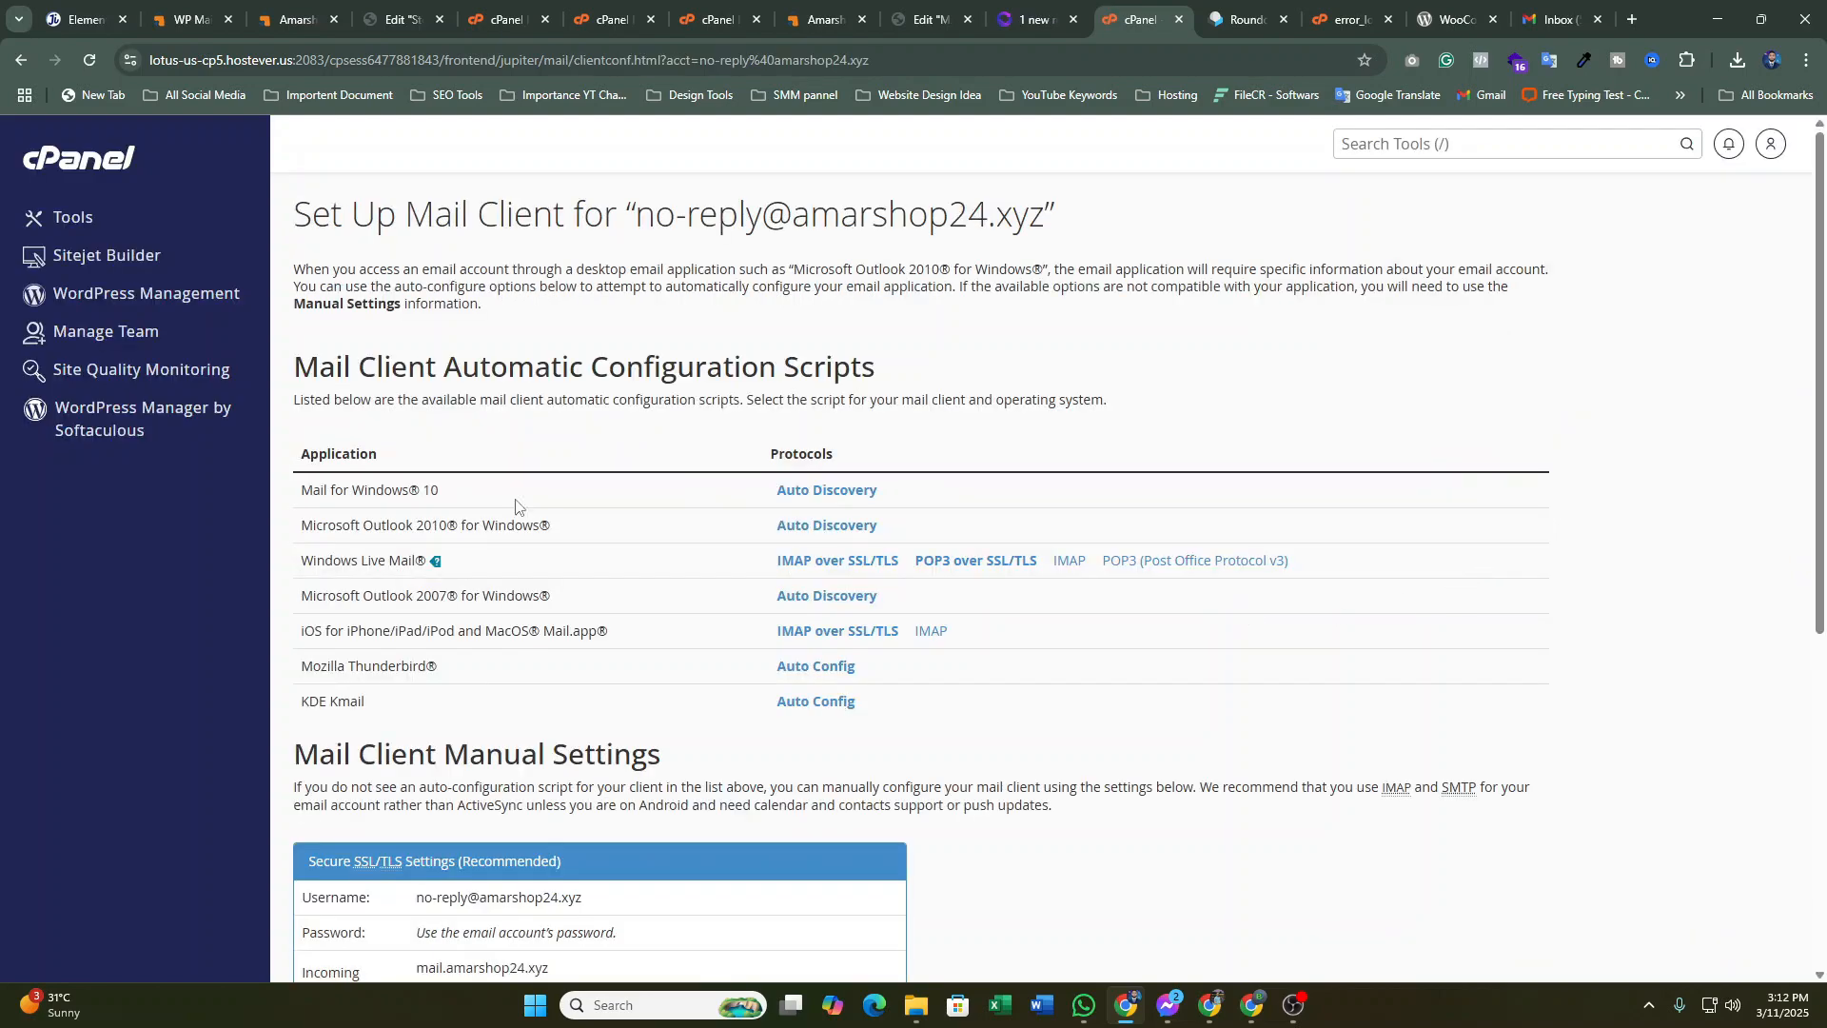
scroll(584, 387, "down", 4)
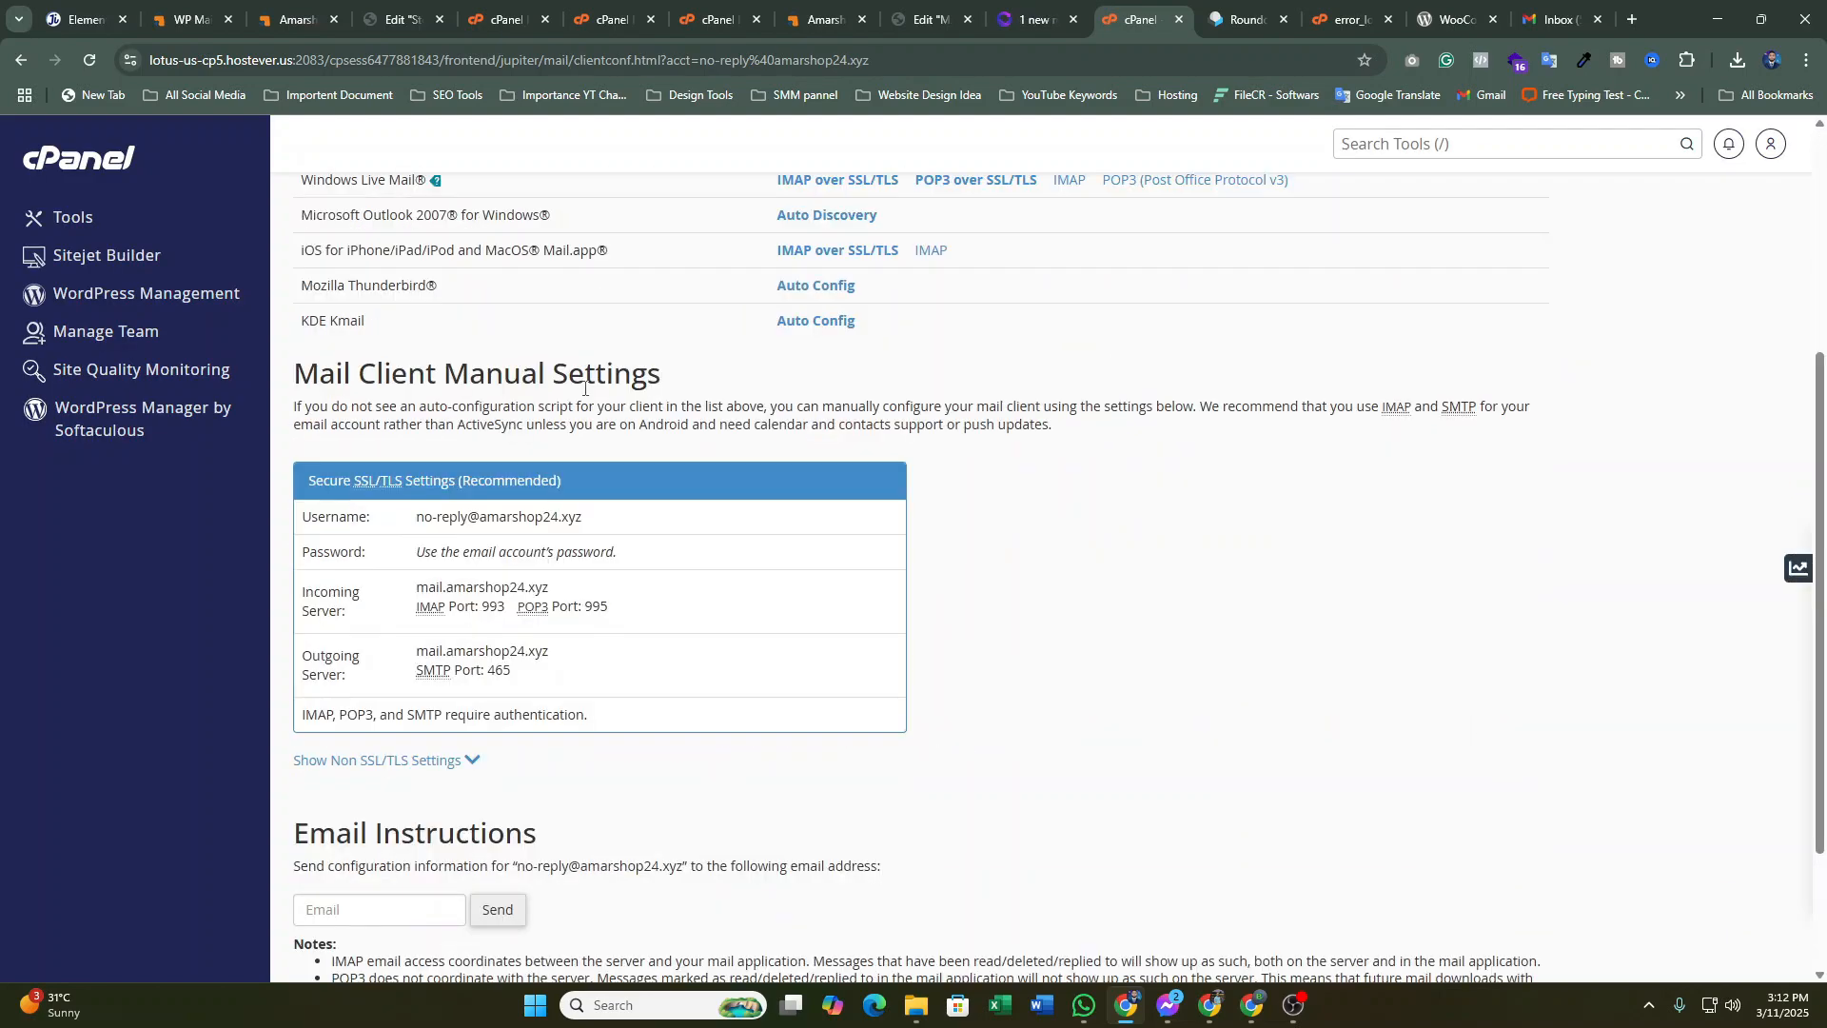
scroll(585, 387, "down", 1)
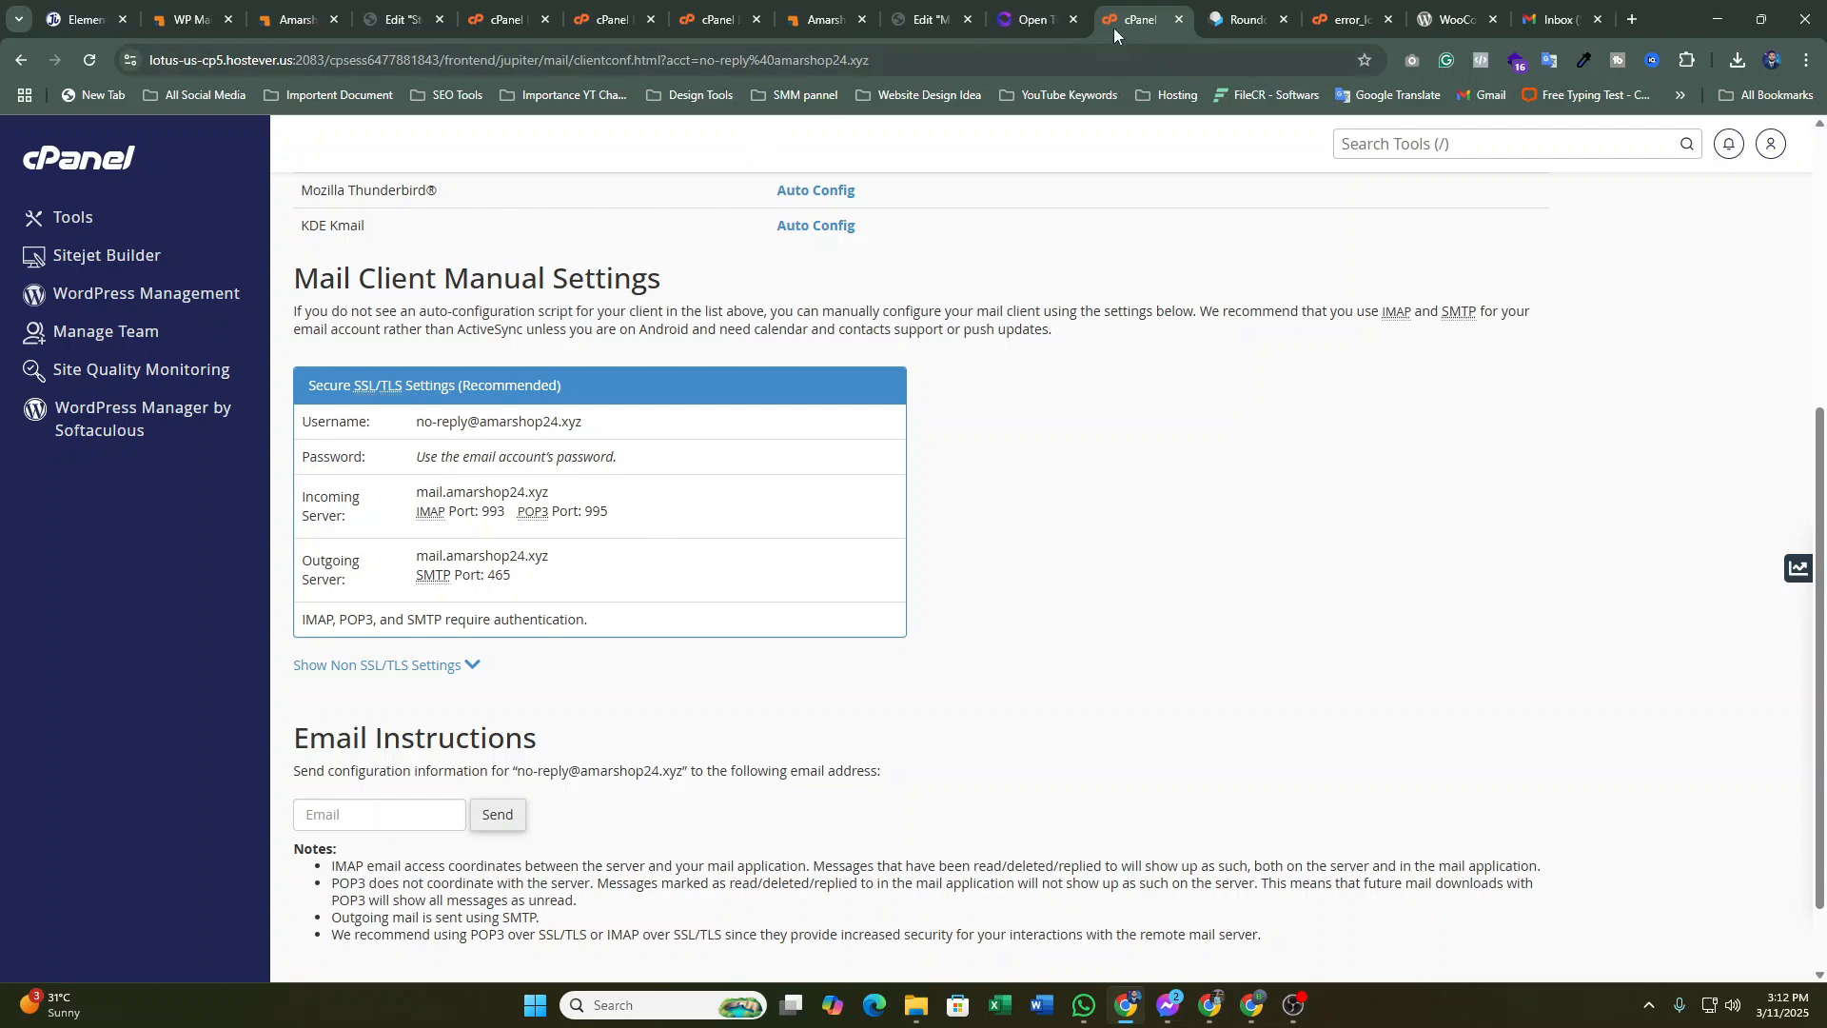
left_click_drag(1117, 17, 485, 17)
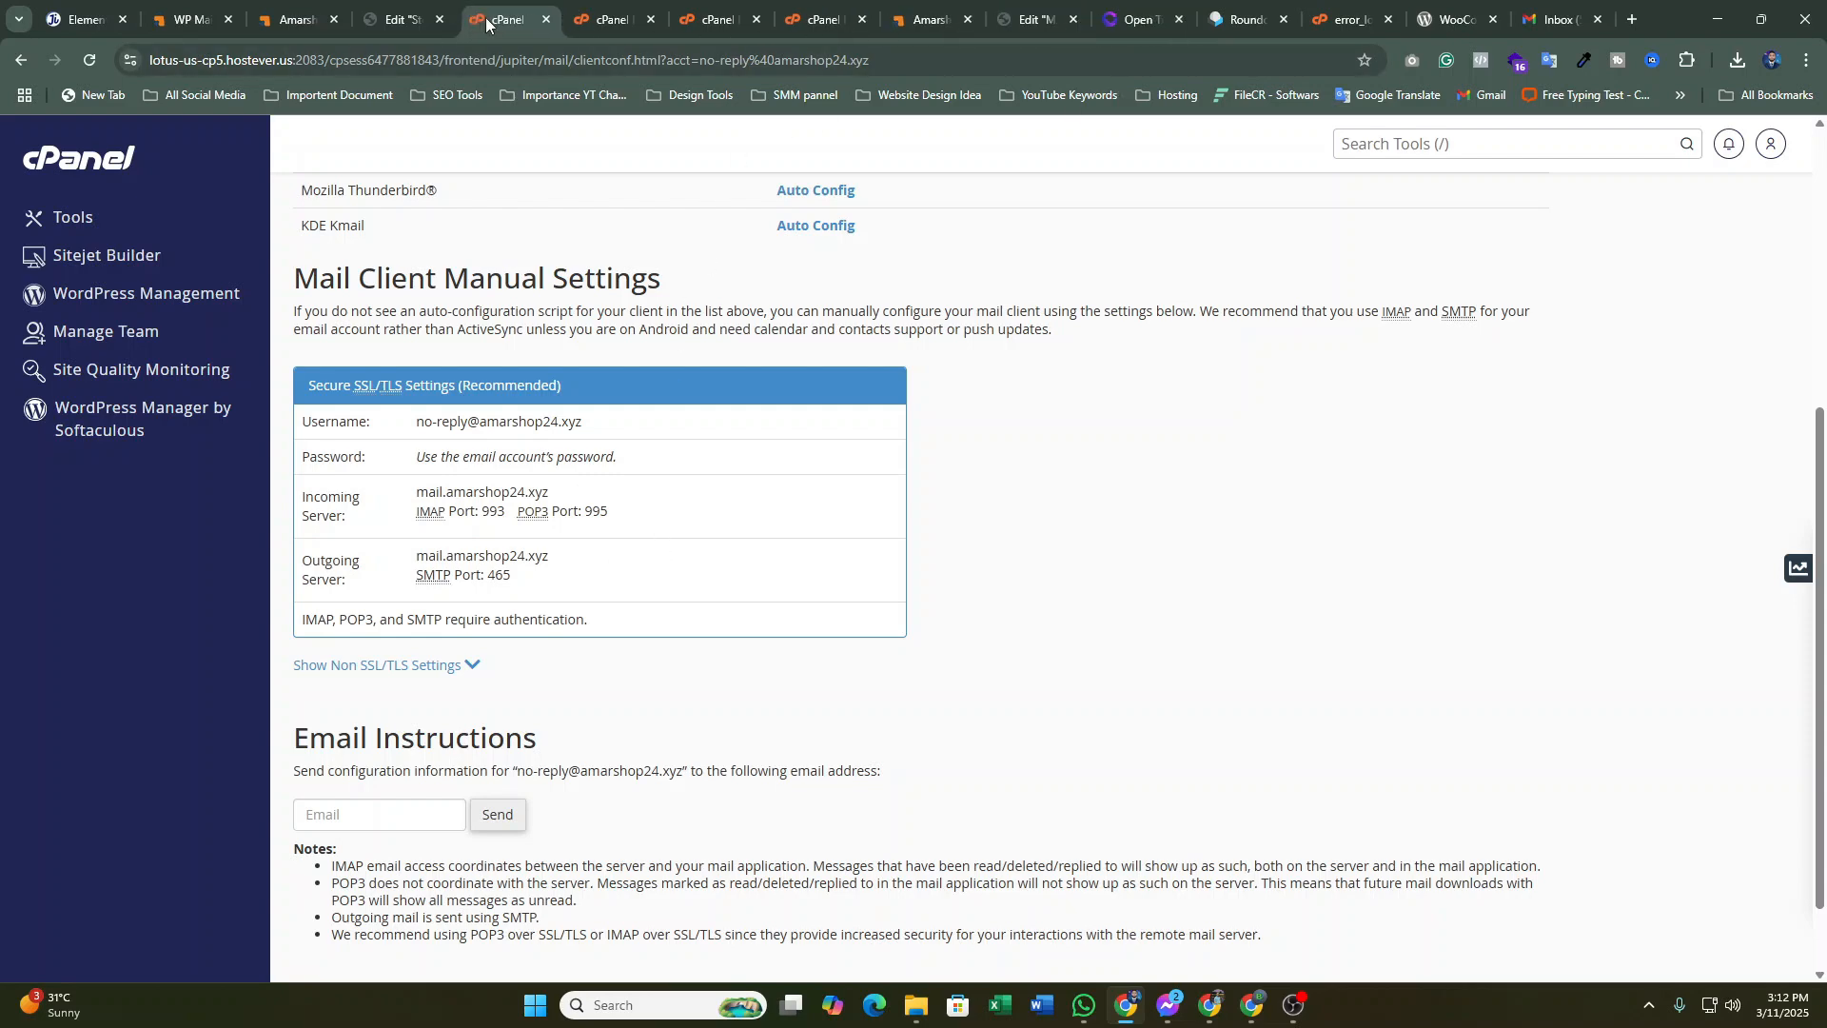
Place the cPanel tab beside the WP Mail SMTP wizard and focus the SMTP Host field
left_click(398, 21)
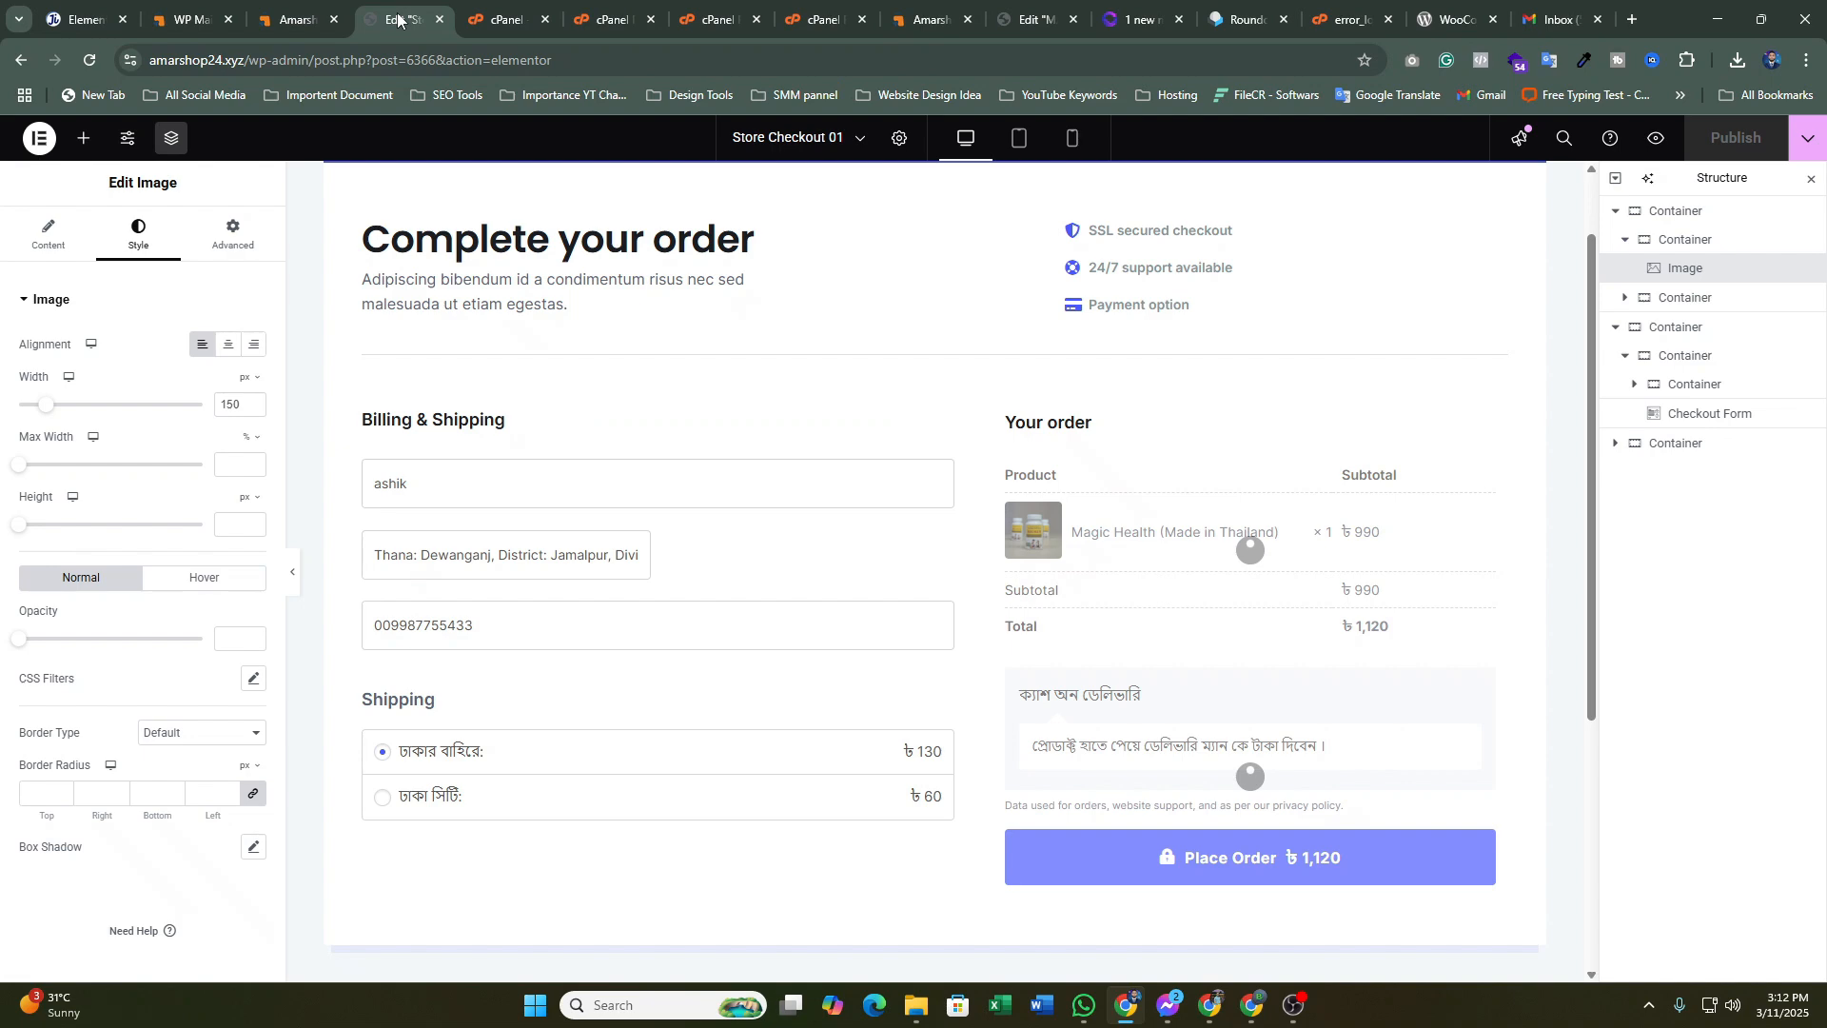
left_click(295, 23)
left_click(179, 27)
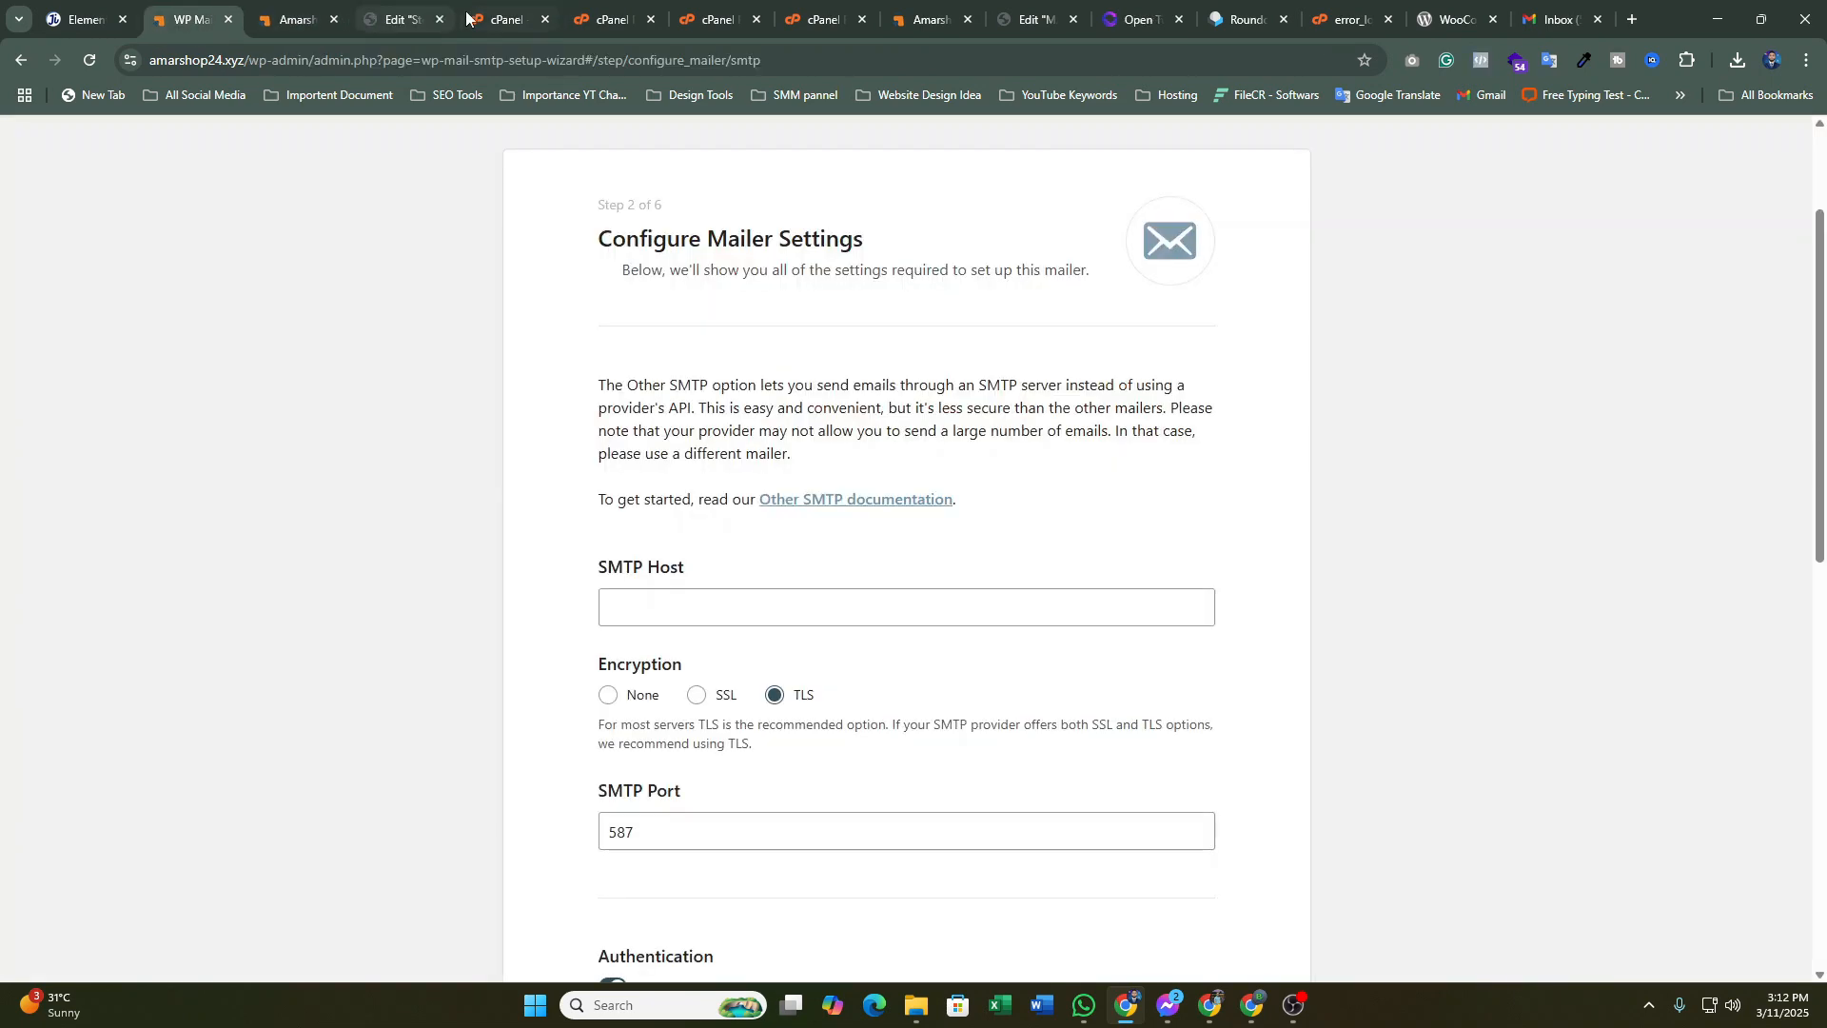
left_click_drag(466, 17, 292, 29)
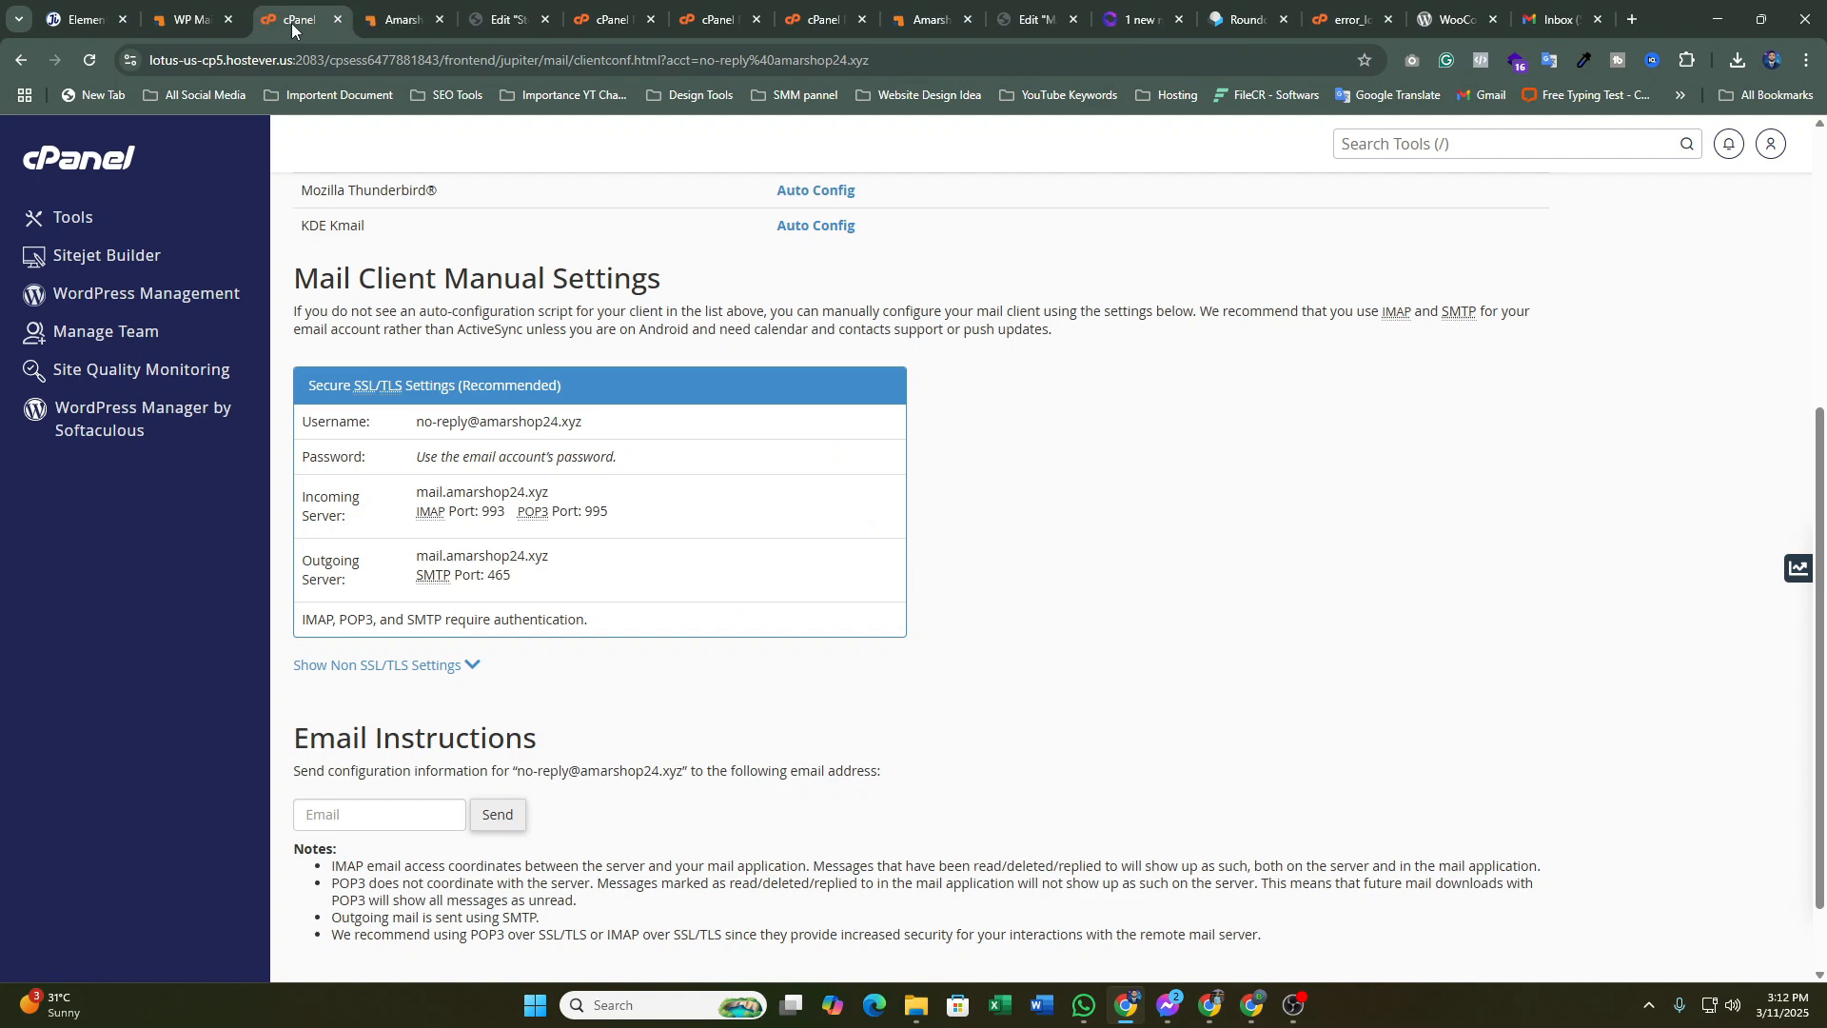
left_click(170, 12)
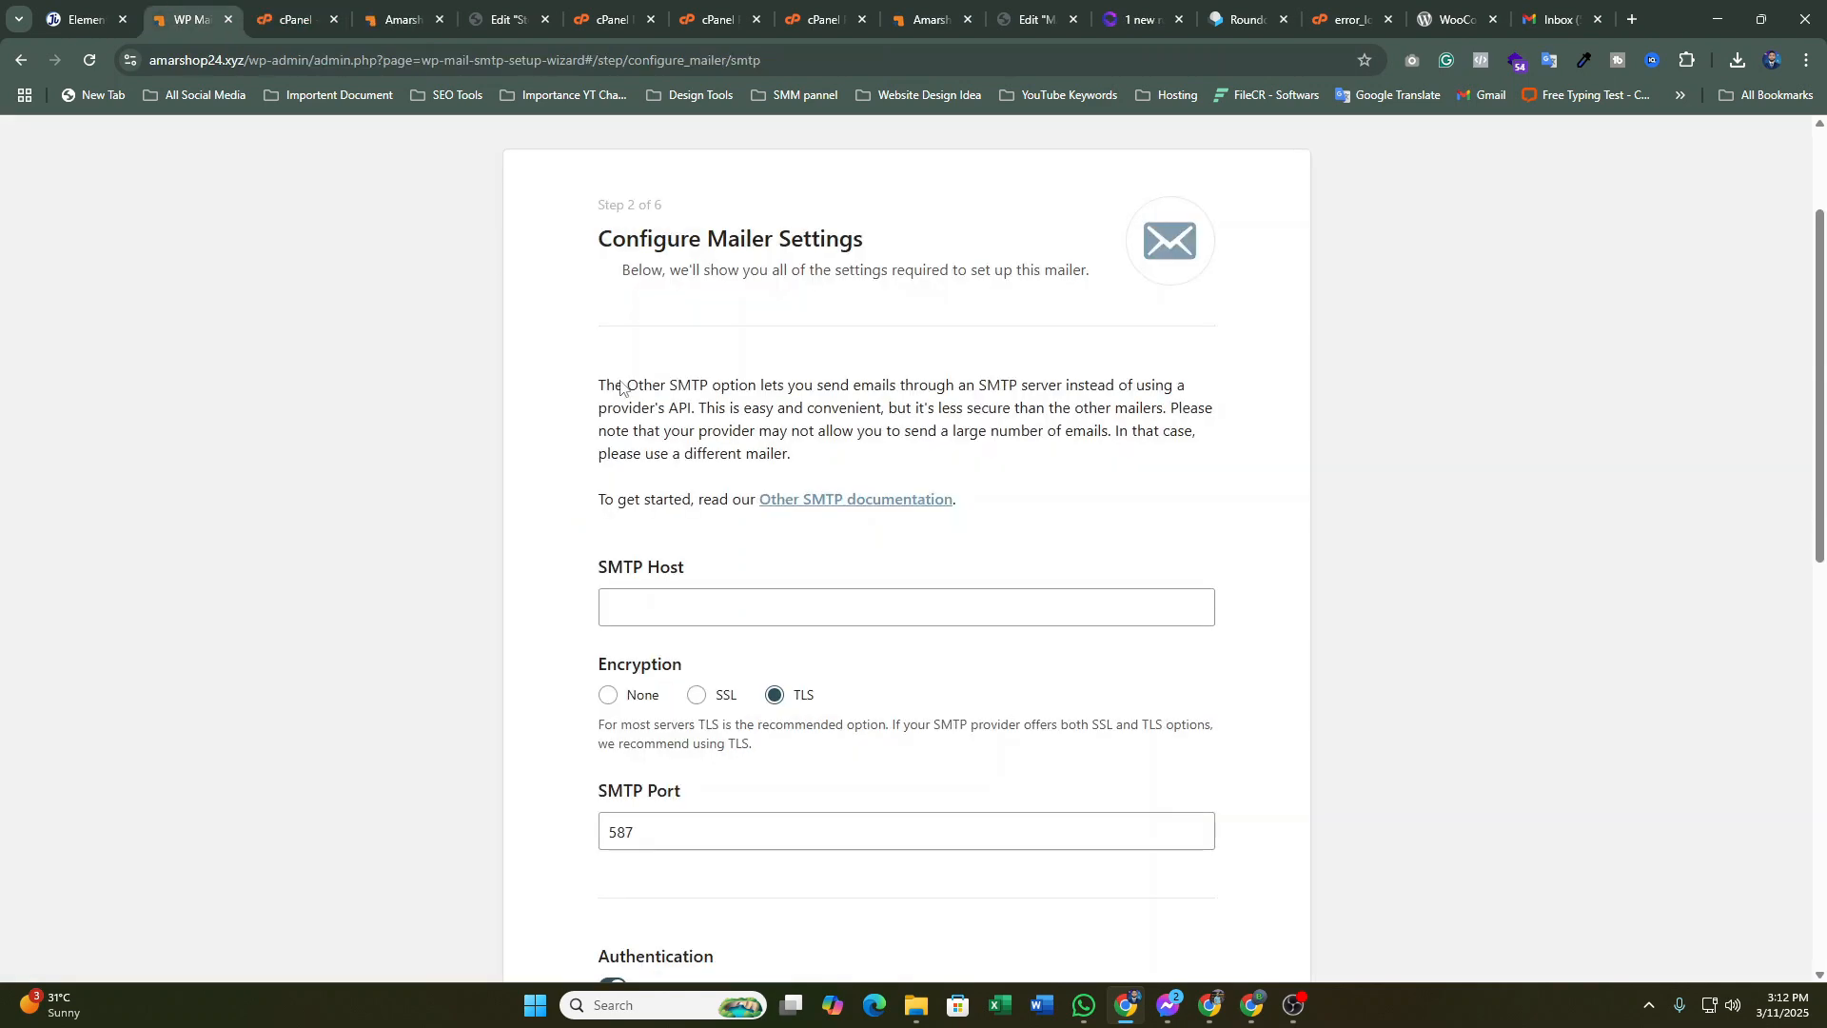
scroll(634, 542, "down", 1)
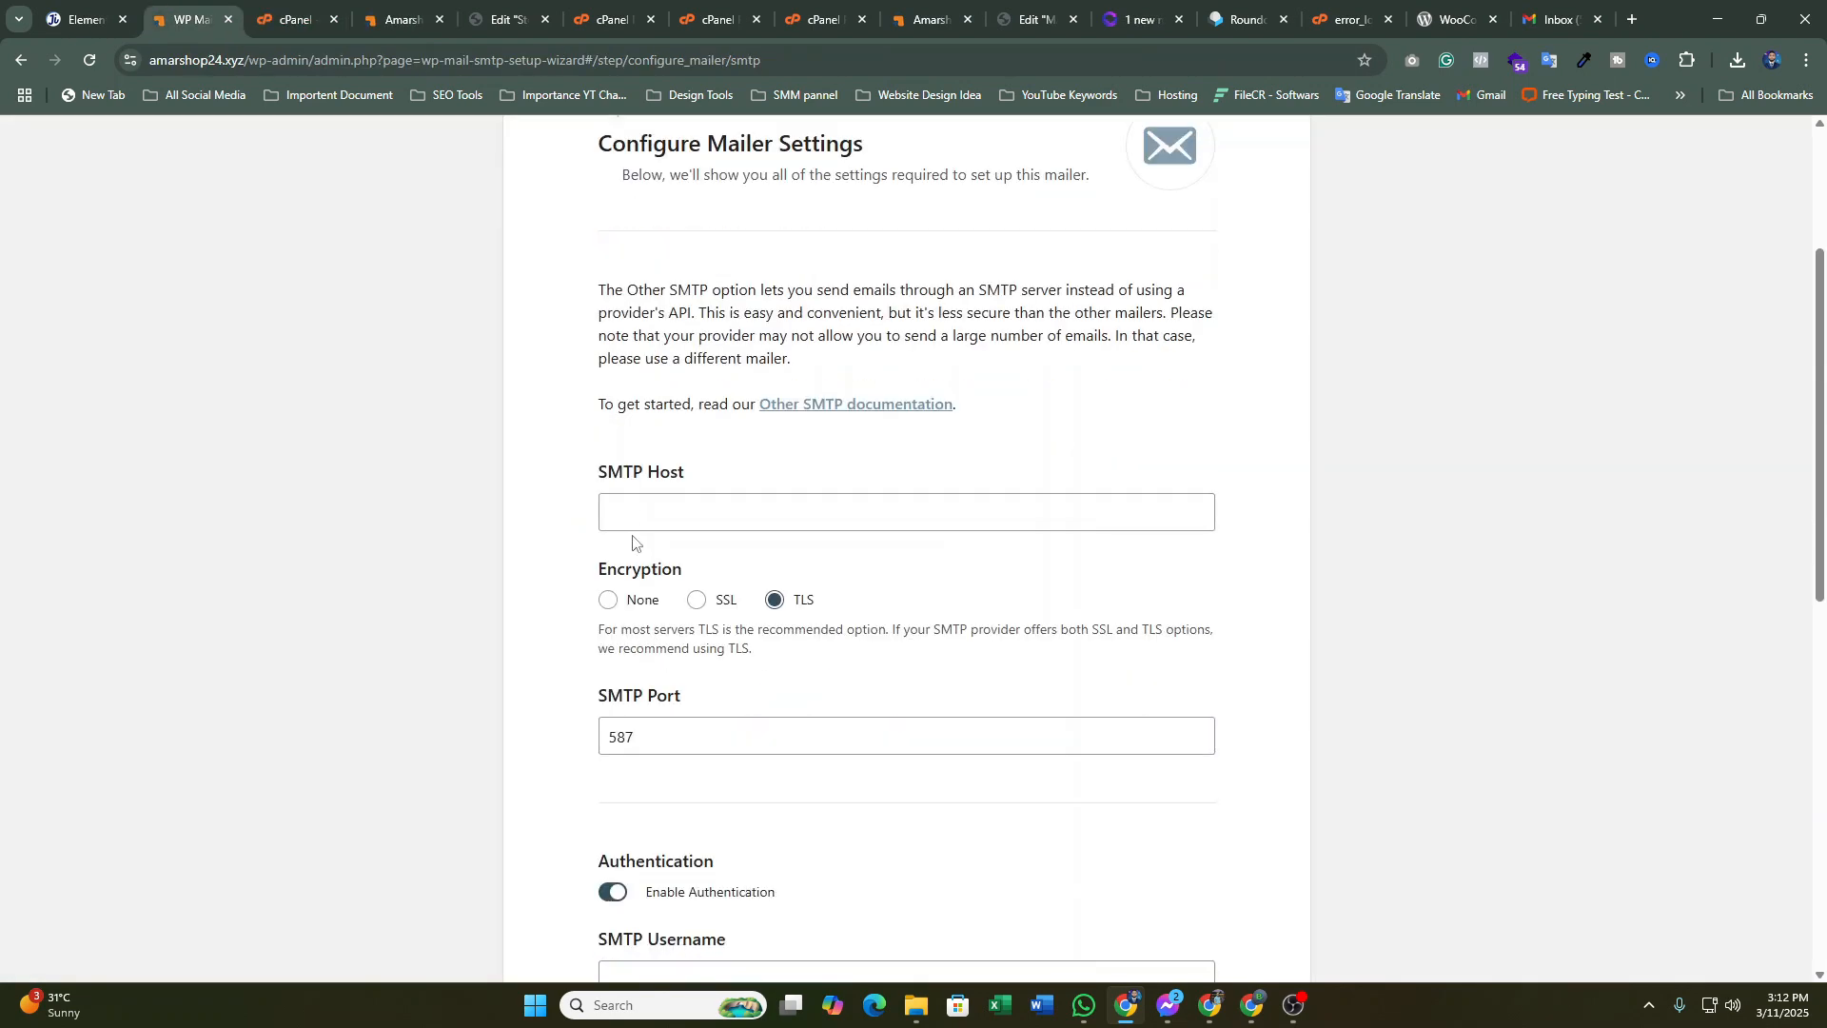
left_click(704, 519)
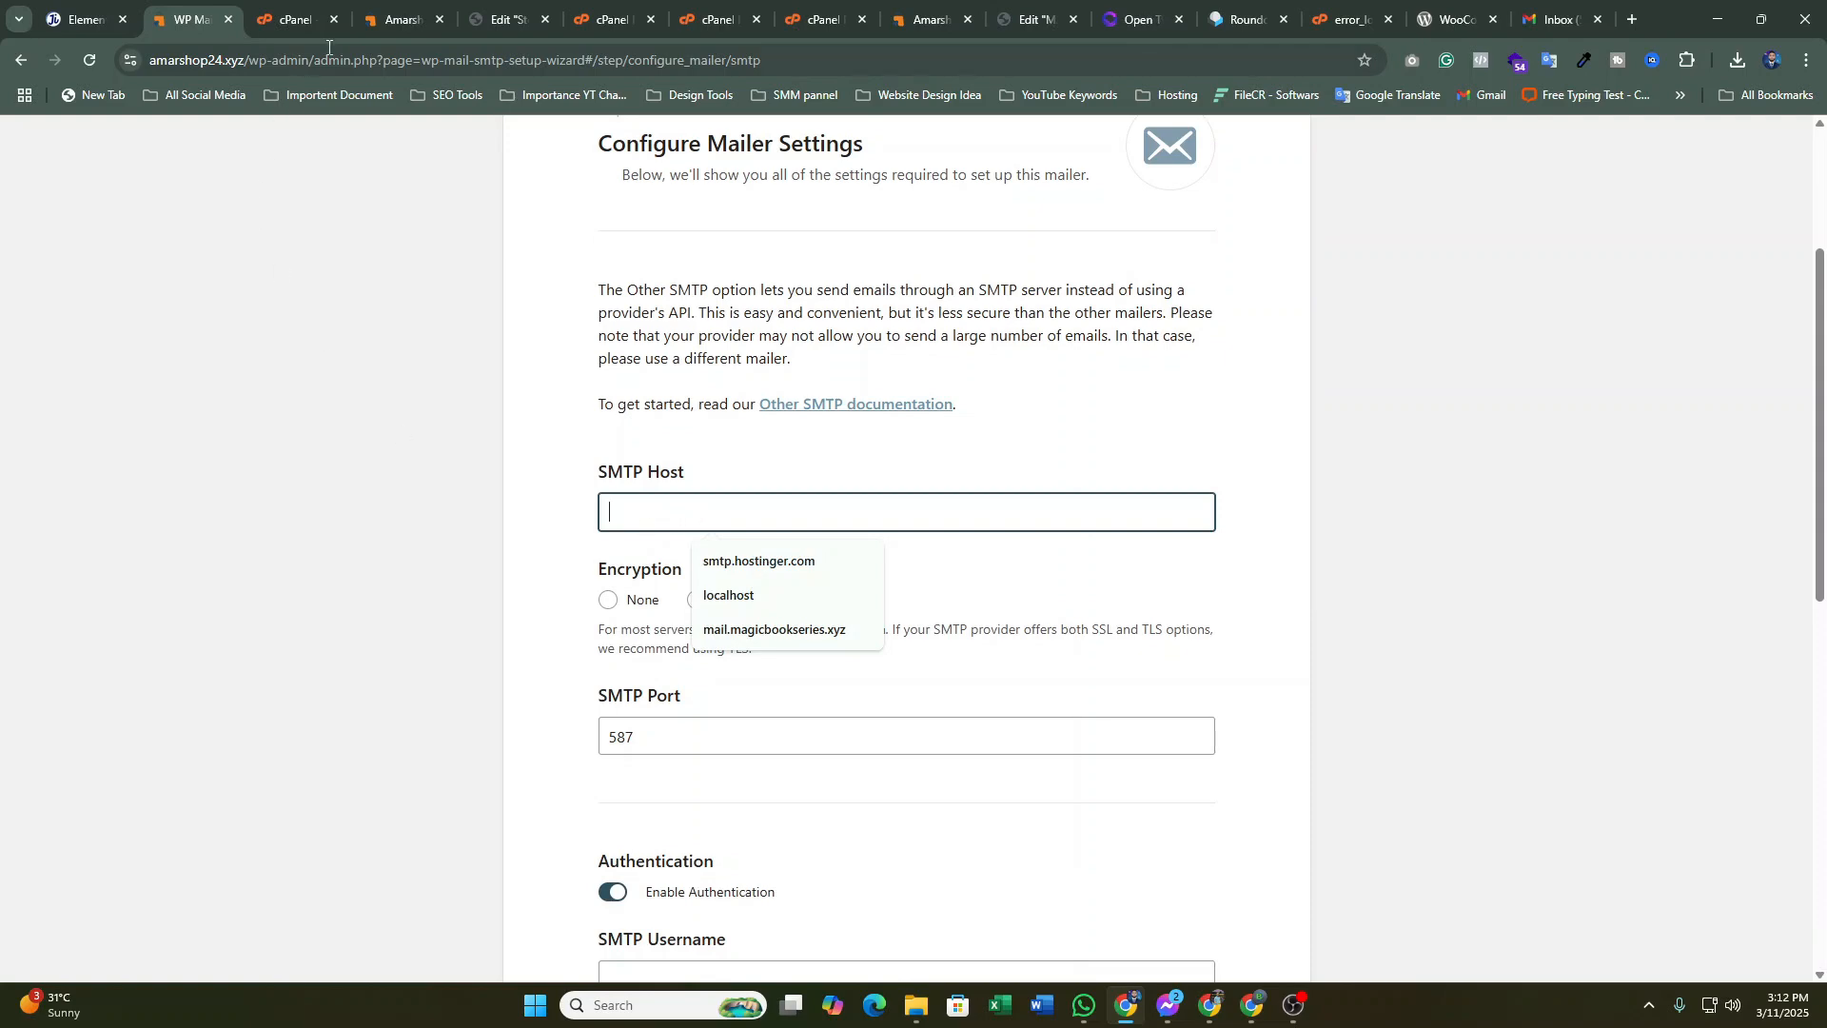
Copy amarshop24.xyz from cPanel and paste it into SMTP Host as mail.amarshop24.xyz
left_click(267, 11)
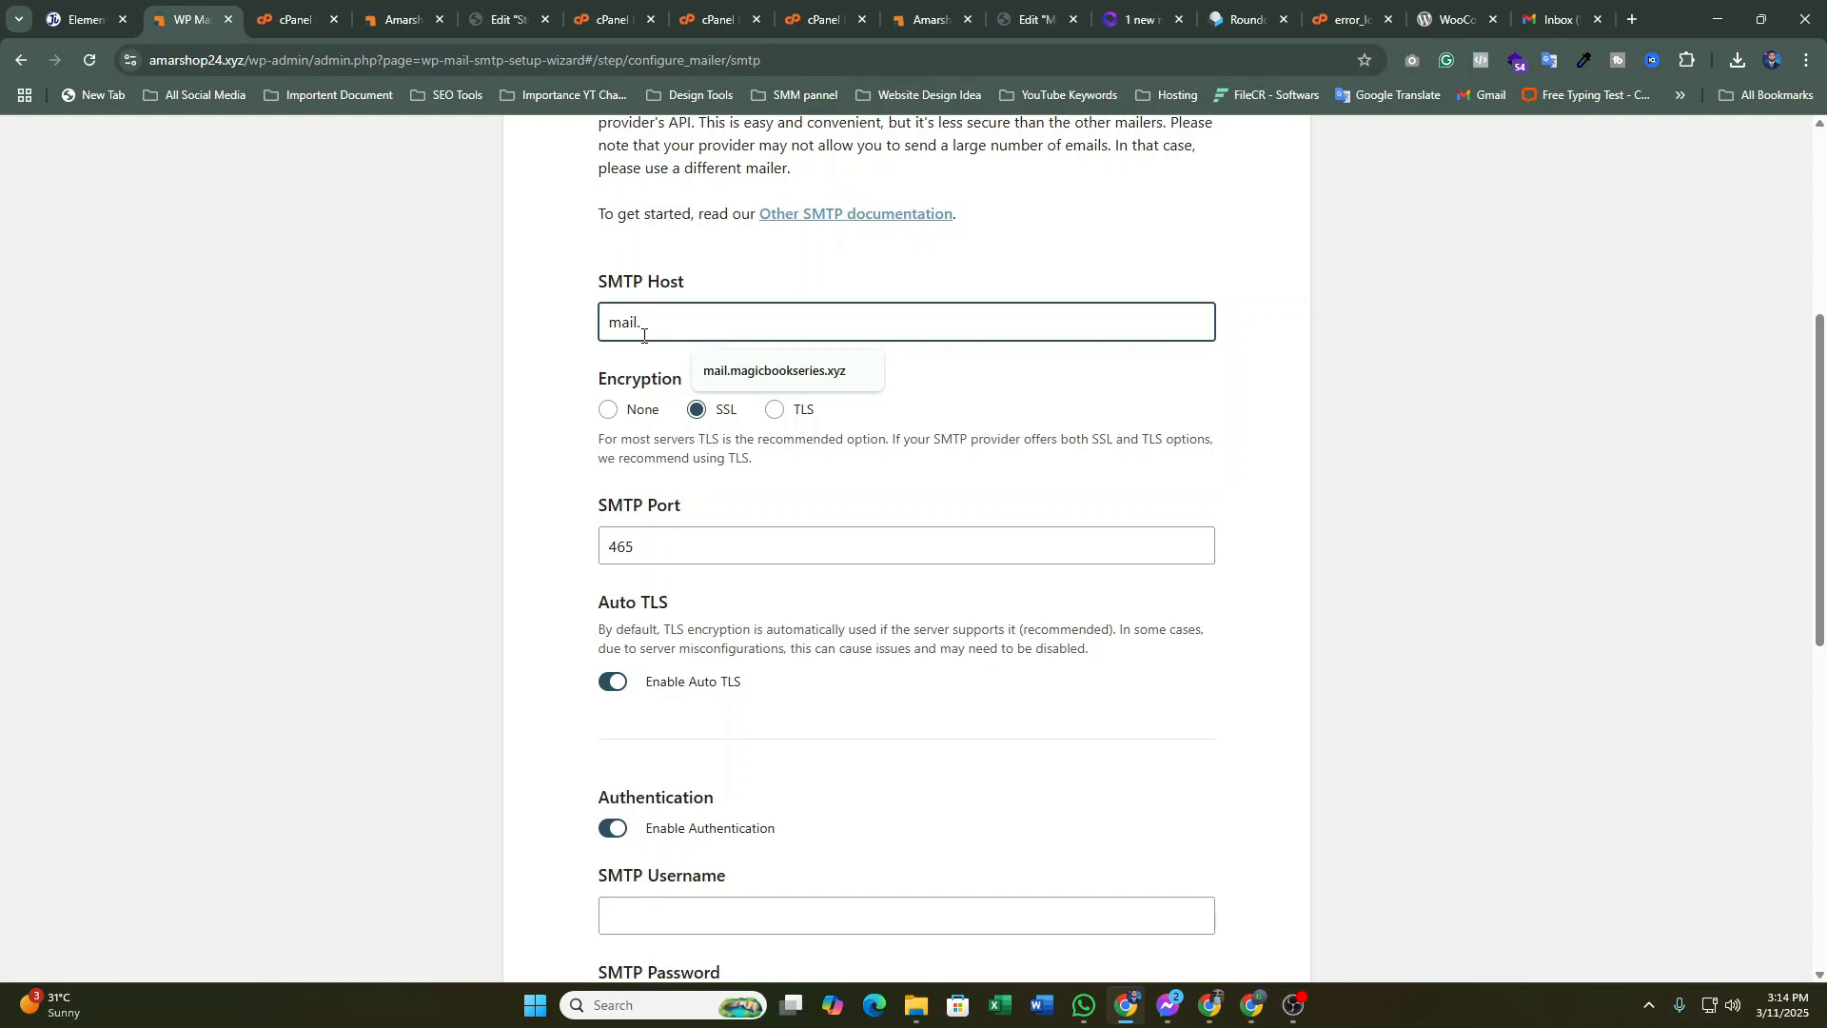
left_click(300, 21)
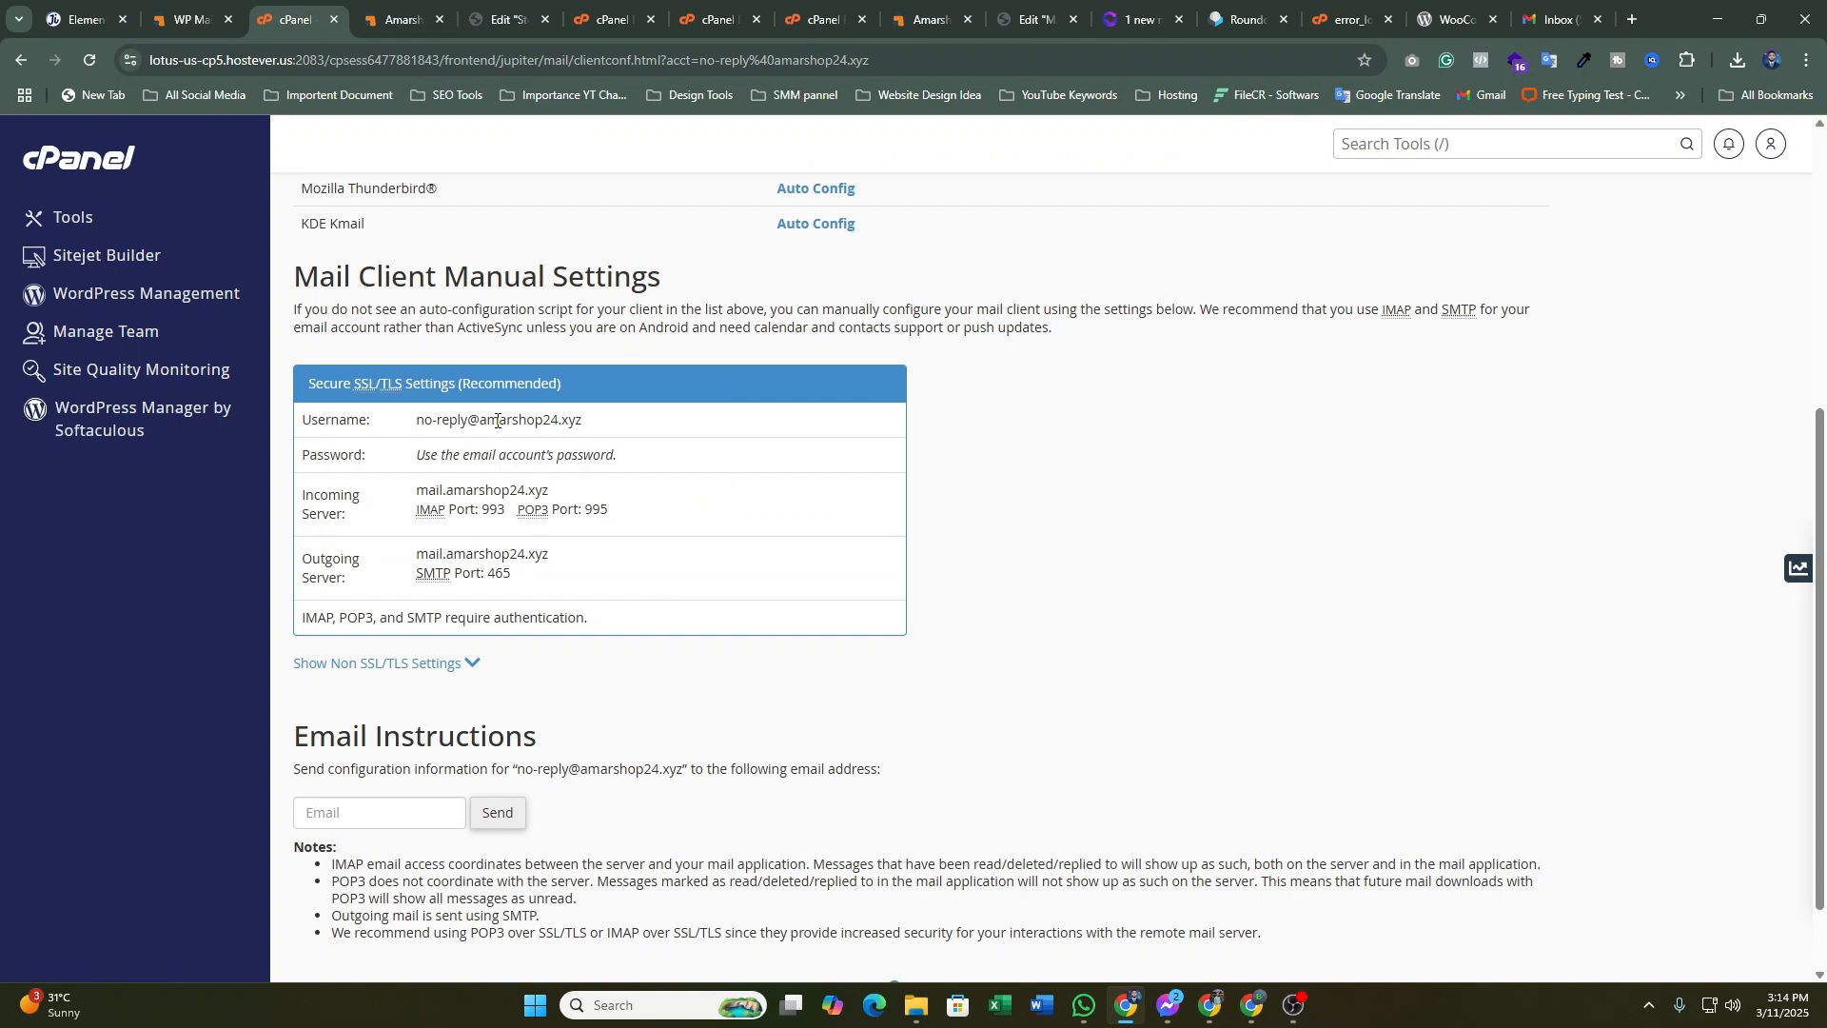
left_click_drag(481, 419, 602, 421)
key("ctrl+c")
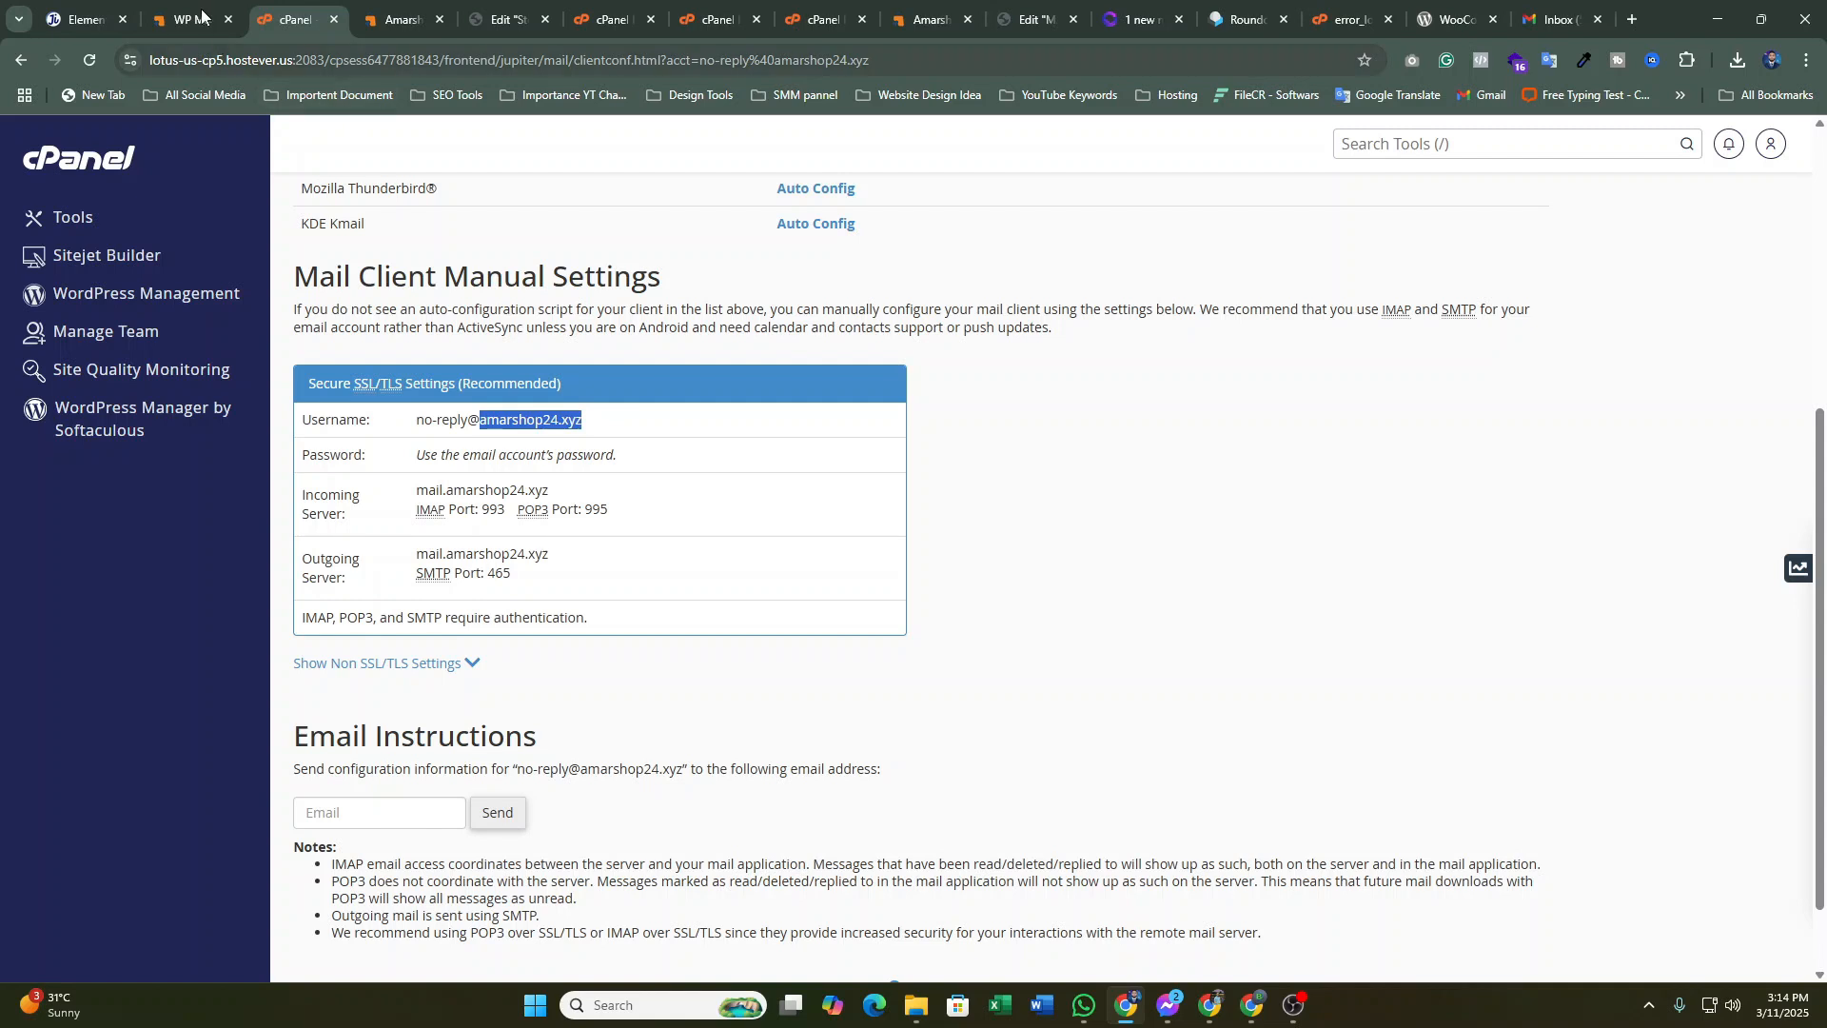
left_click(201, 16)
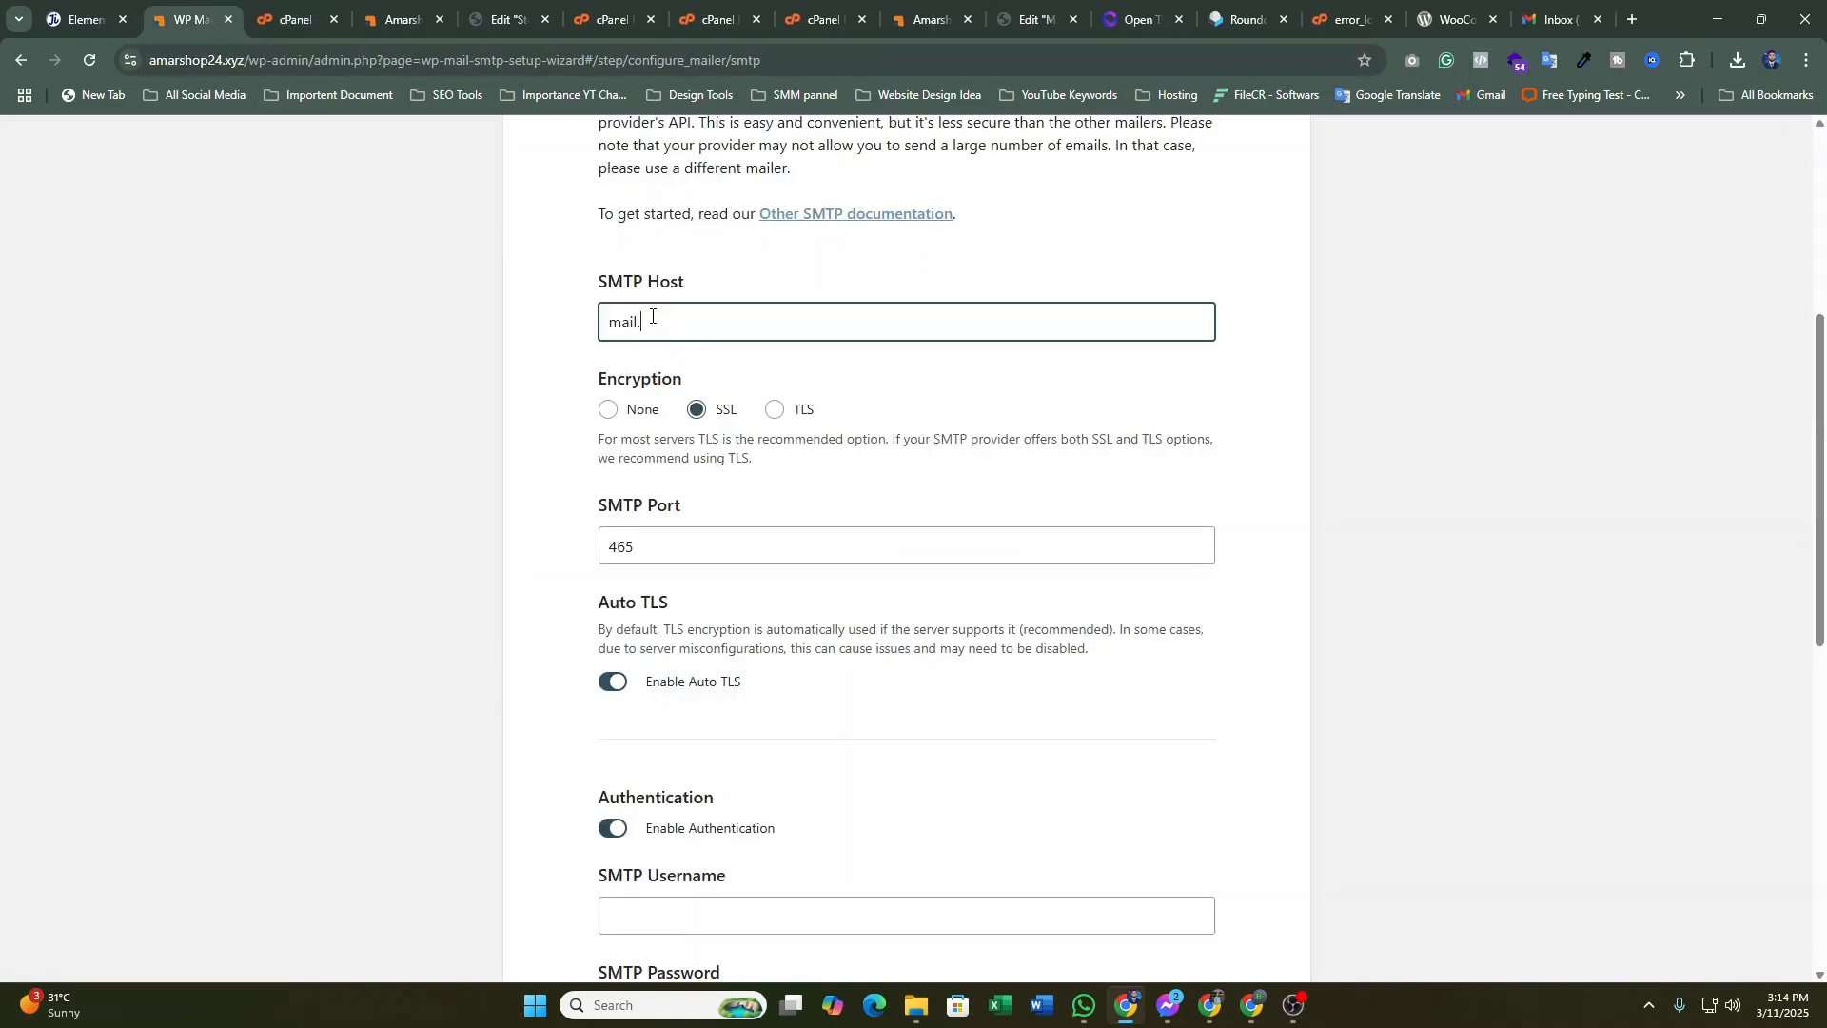
key("ctrl+v")
Copy SMTP port 465 from cPanel's settings and return to the wizard's encryption and port fields
left_click(290, 16)
left_click(1028, 435)
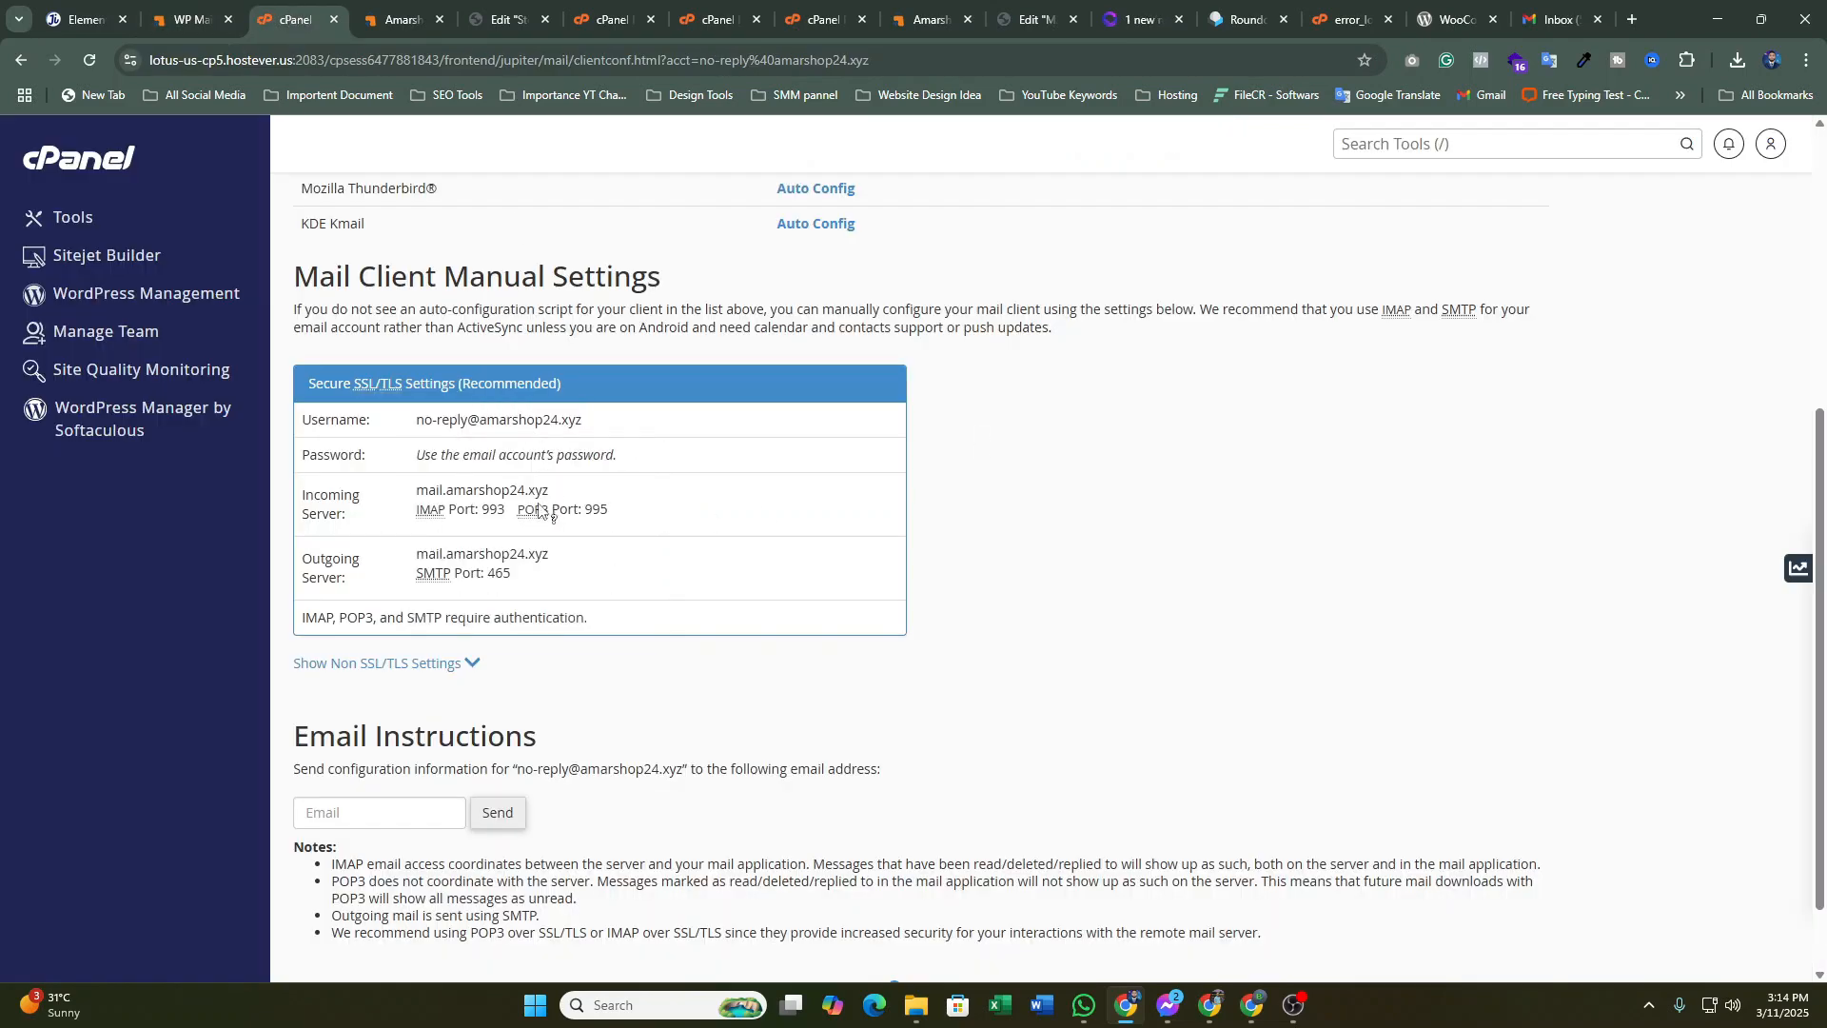
scroll(557, 498, "down", 1)
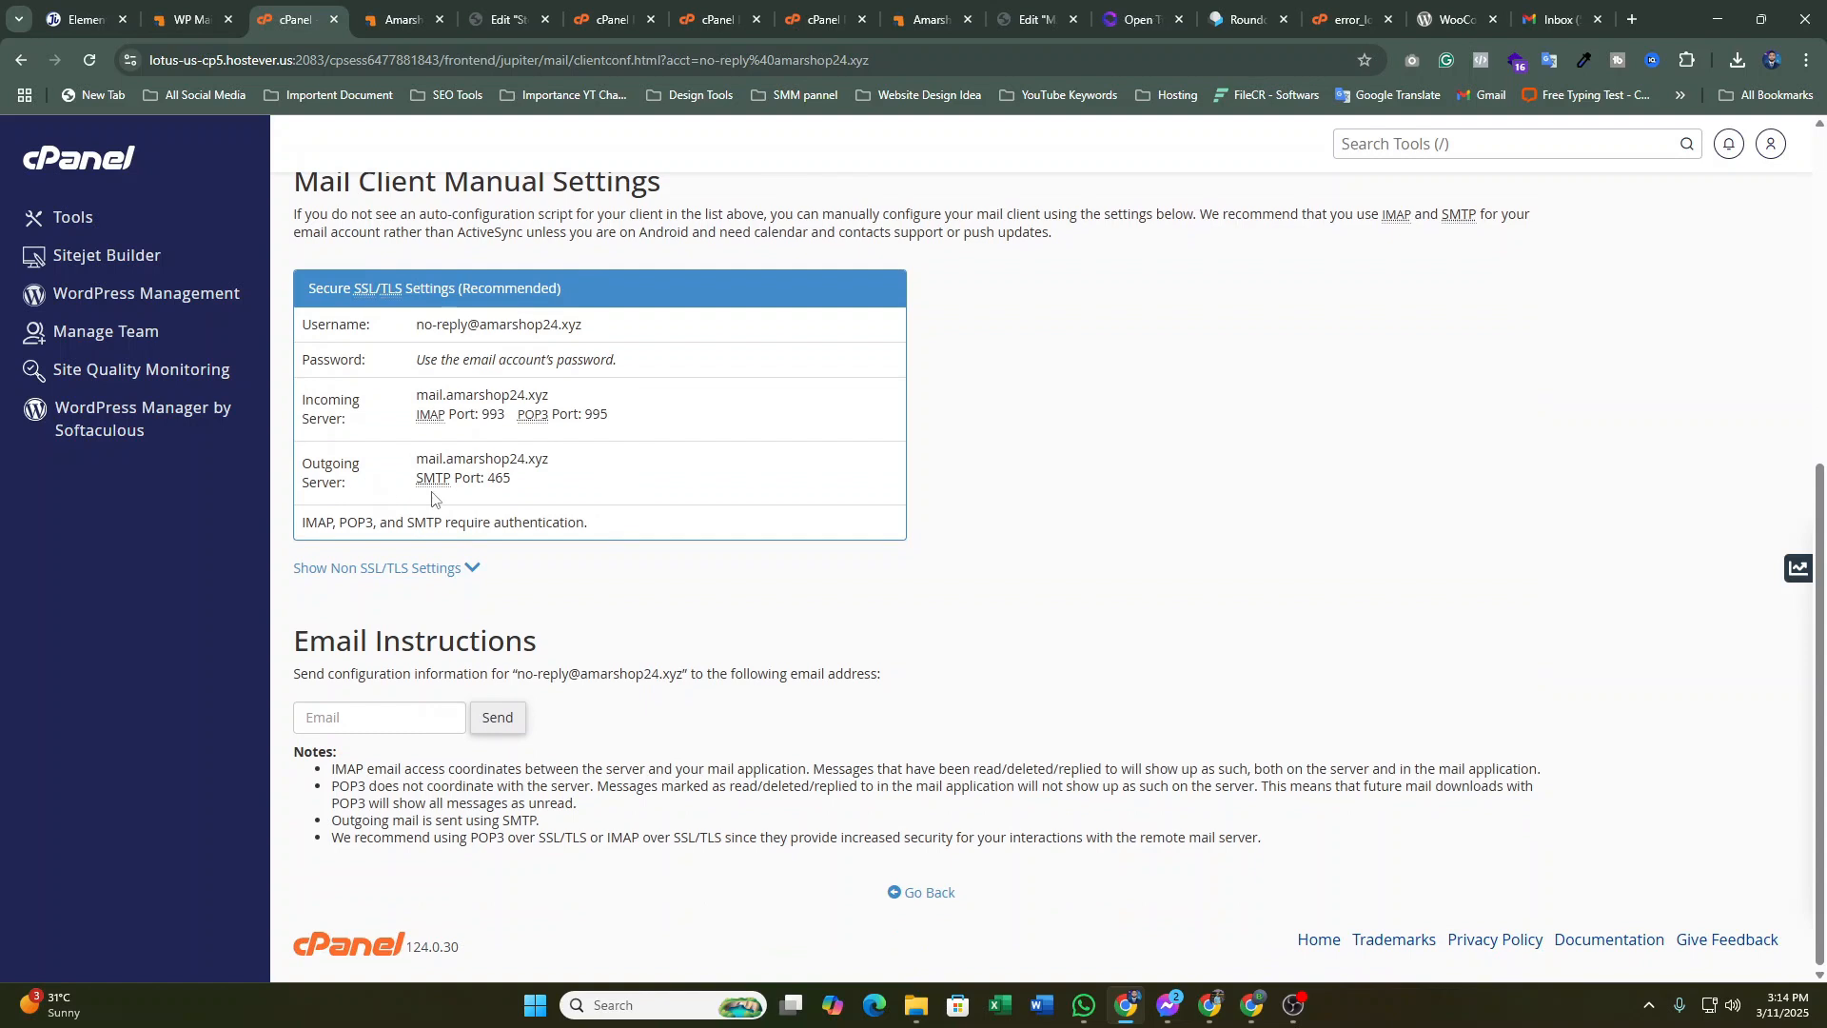
left_click_drag(514, 486, 490, 481)
left_click(190, 19)
scroll(644, 550, "down", 1)
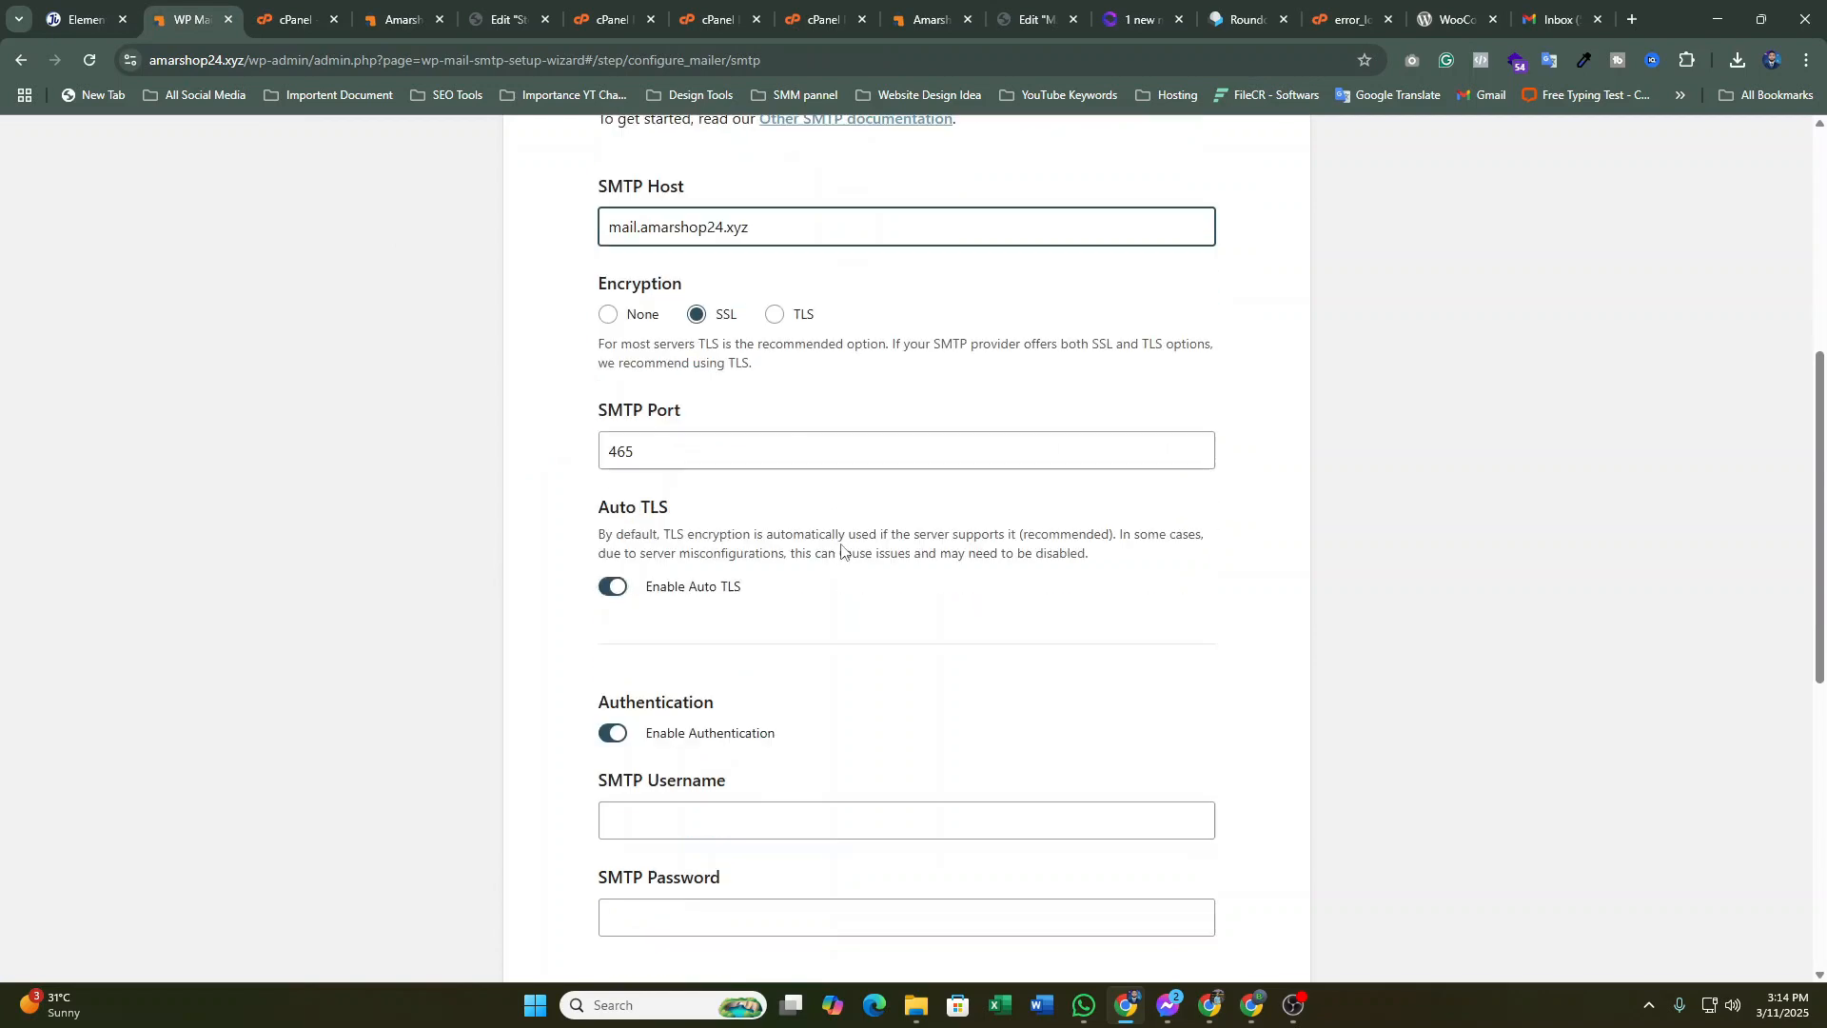
scroll(892, 645, "down", 2)
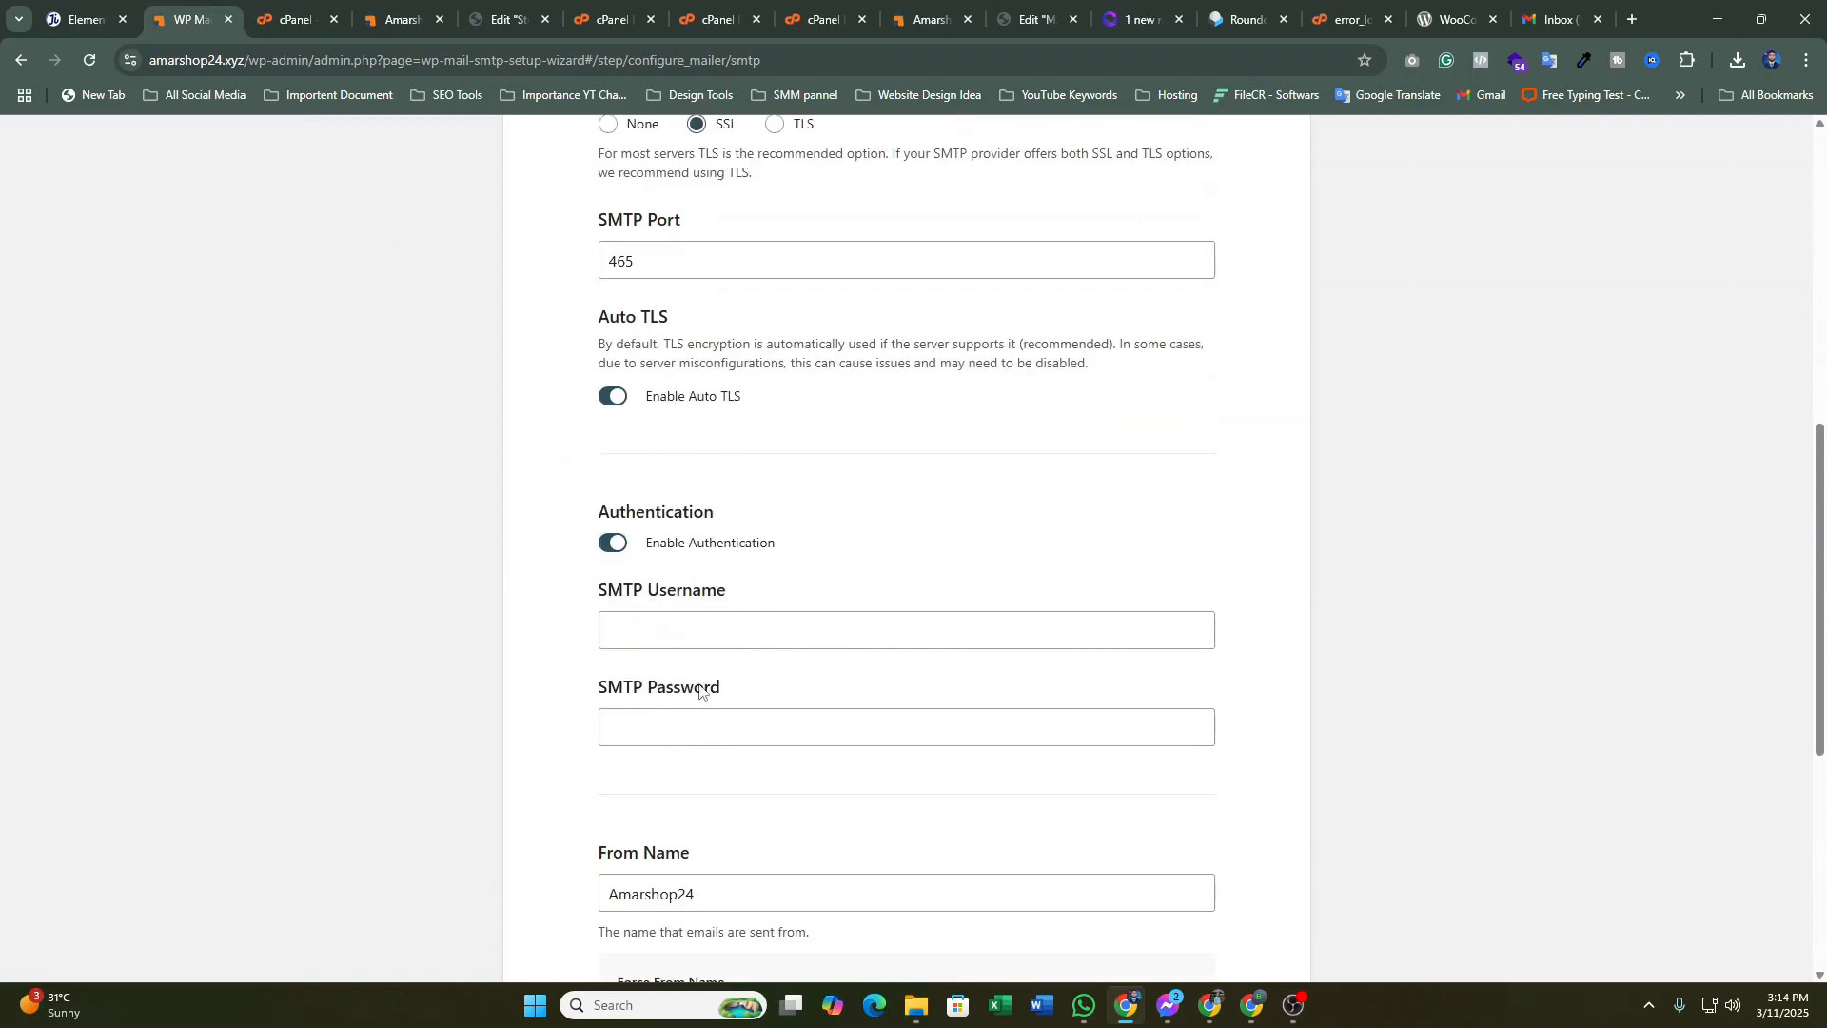
Copy the no-reply mailbox address from cPanel and paste it into the SMTP Username field
left_click(292, 15)
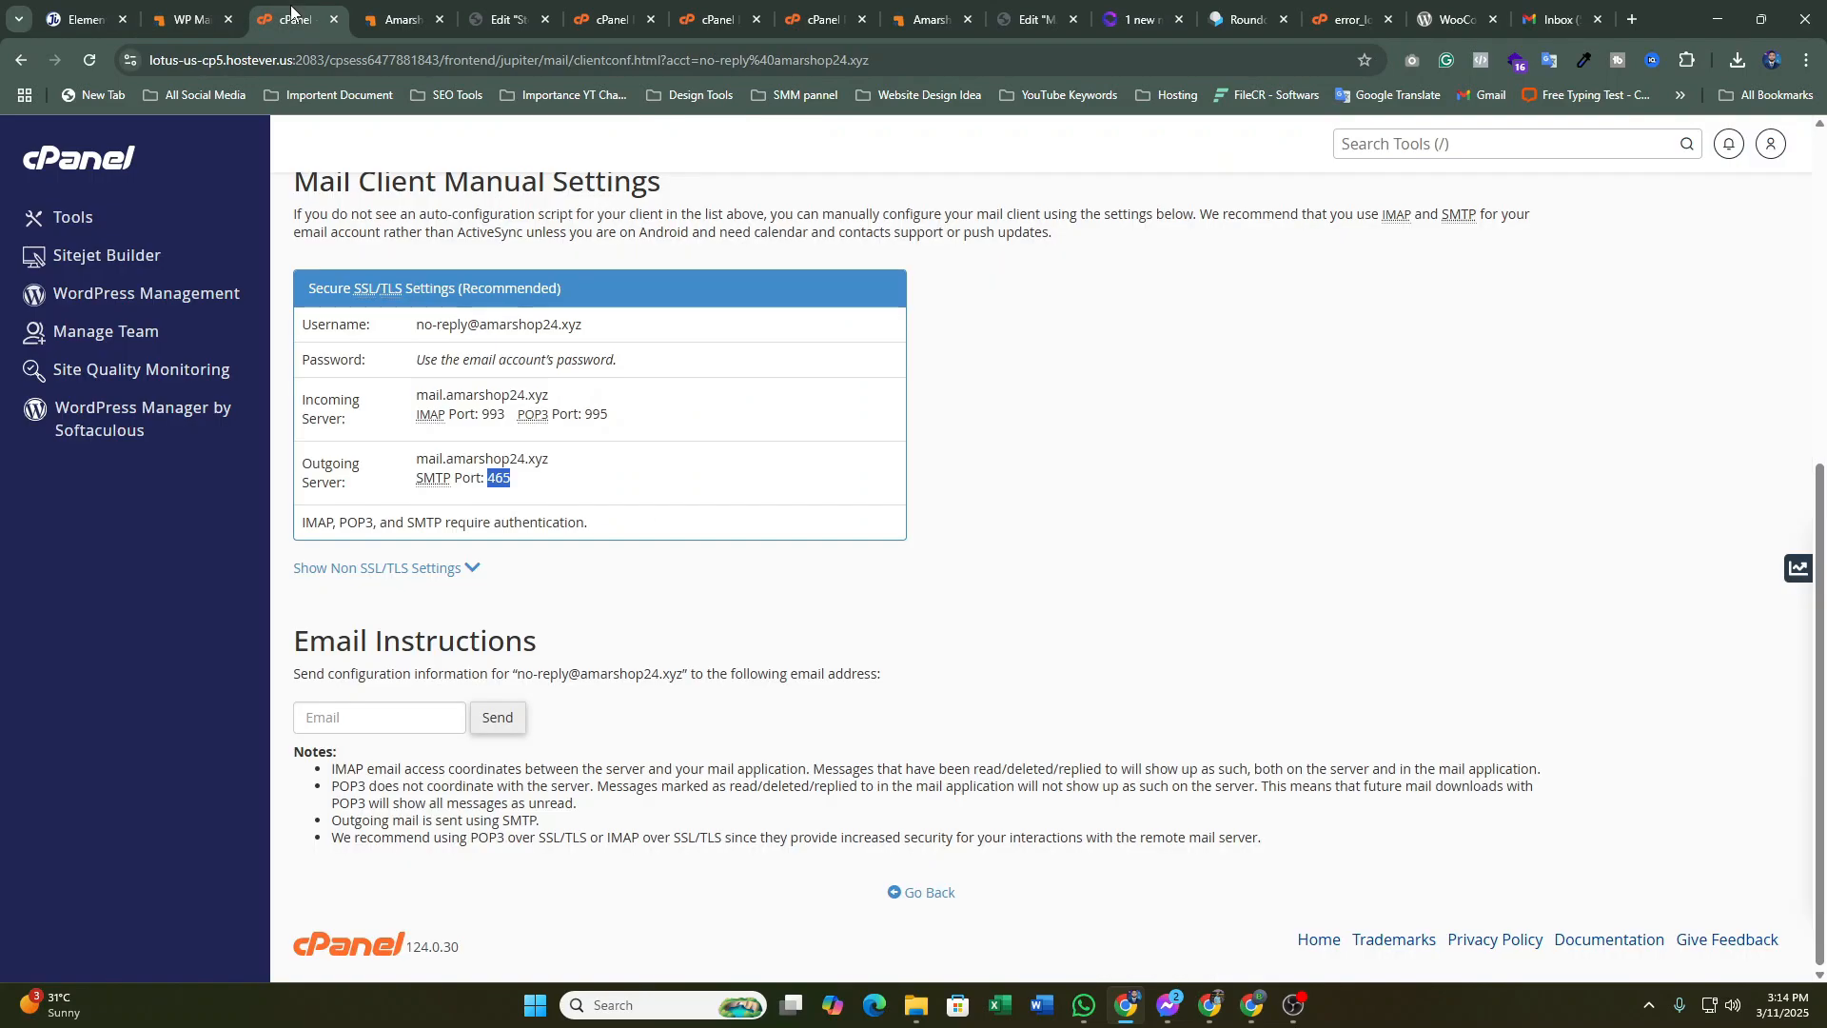
left_click(977, 465)
left_click_drag(415, 327, 610, 326)
key("ctrl+c")
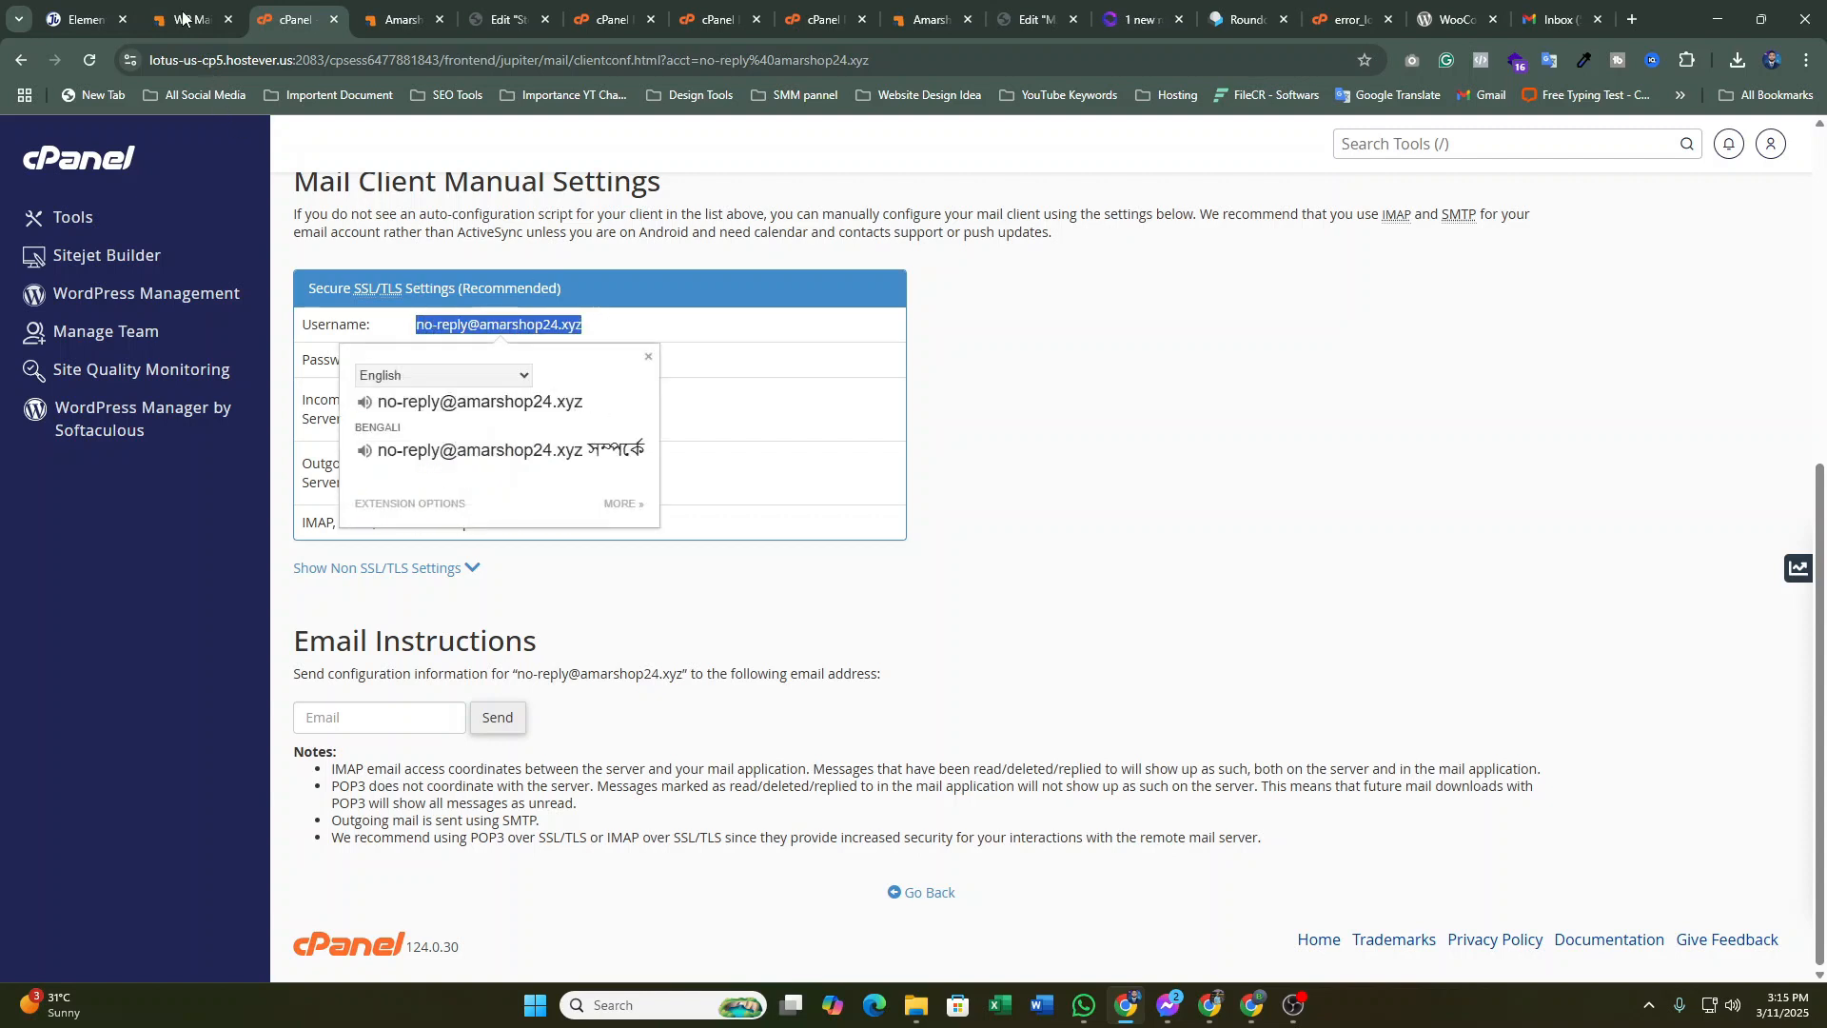
left_click(182, 16)
left_click(662, 617)
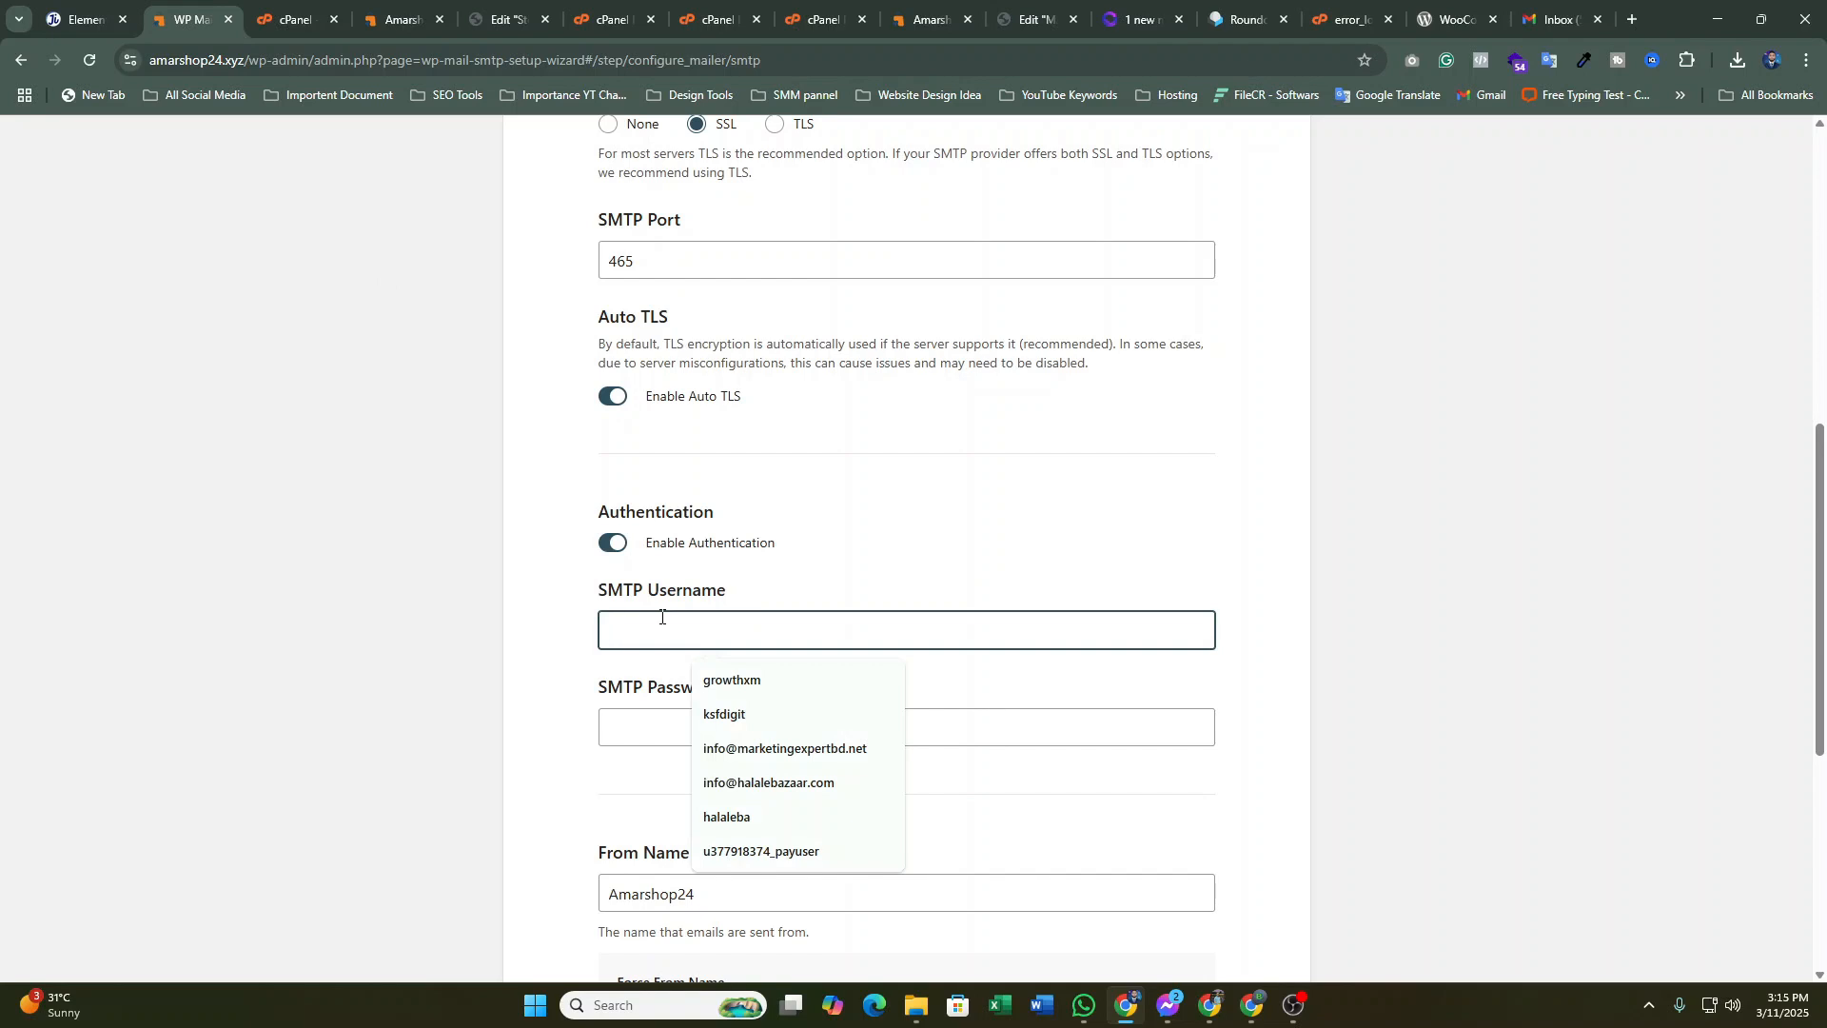
key("ctrl+v")
scroll(951, 556, "down", 3)
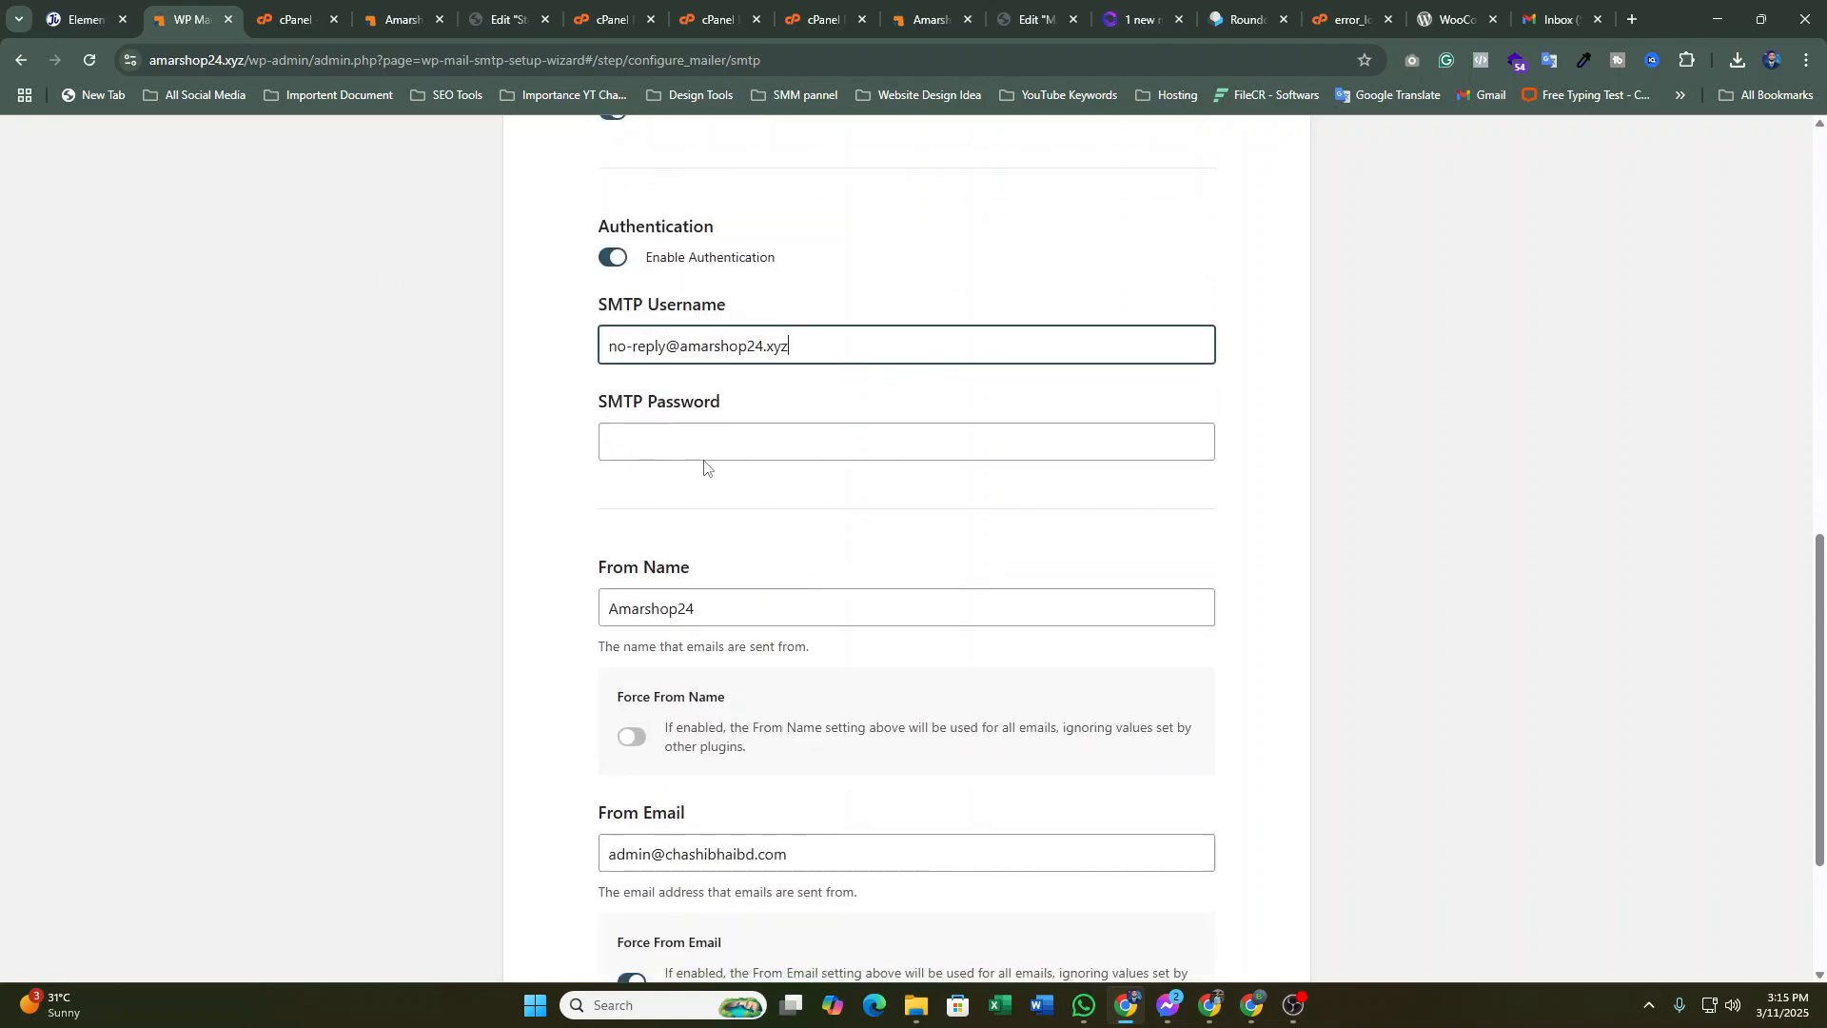
left_click(683, 431)
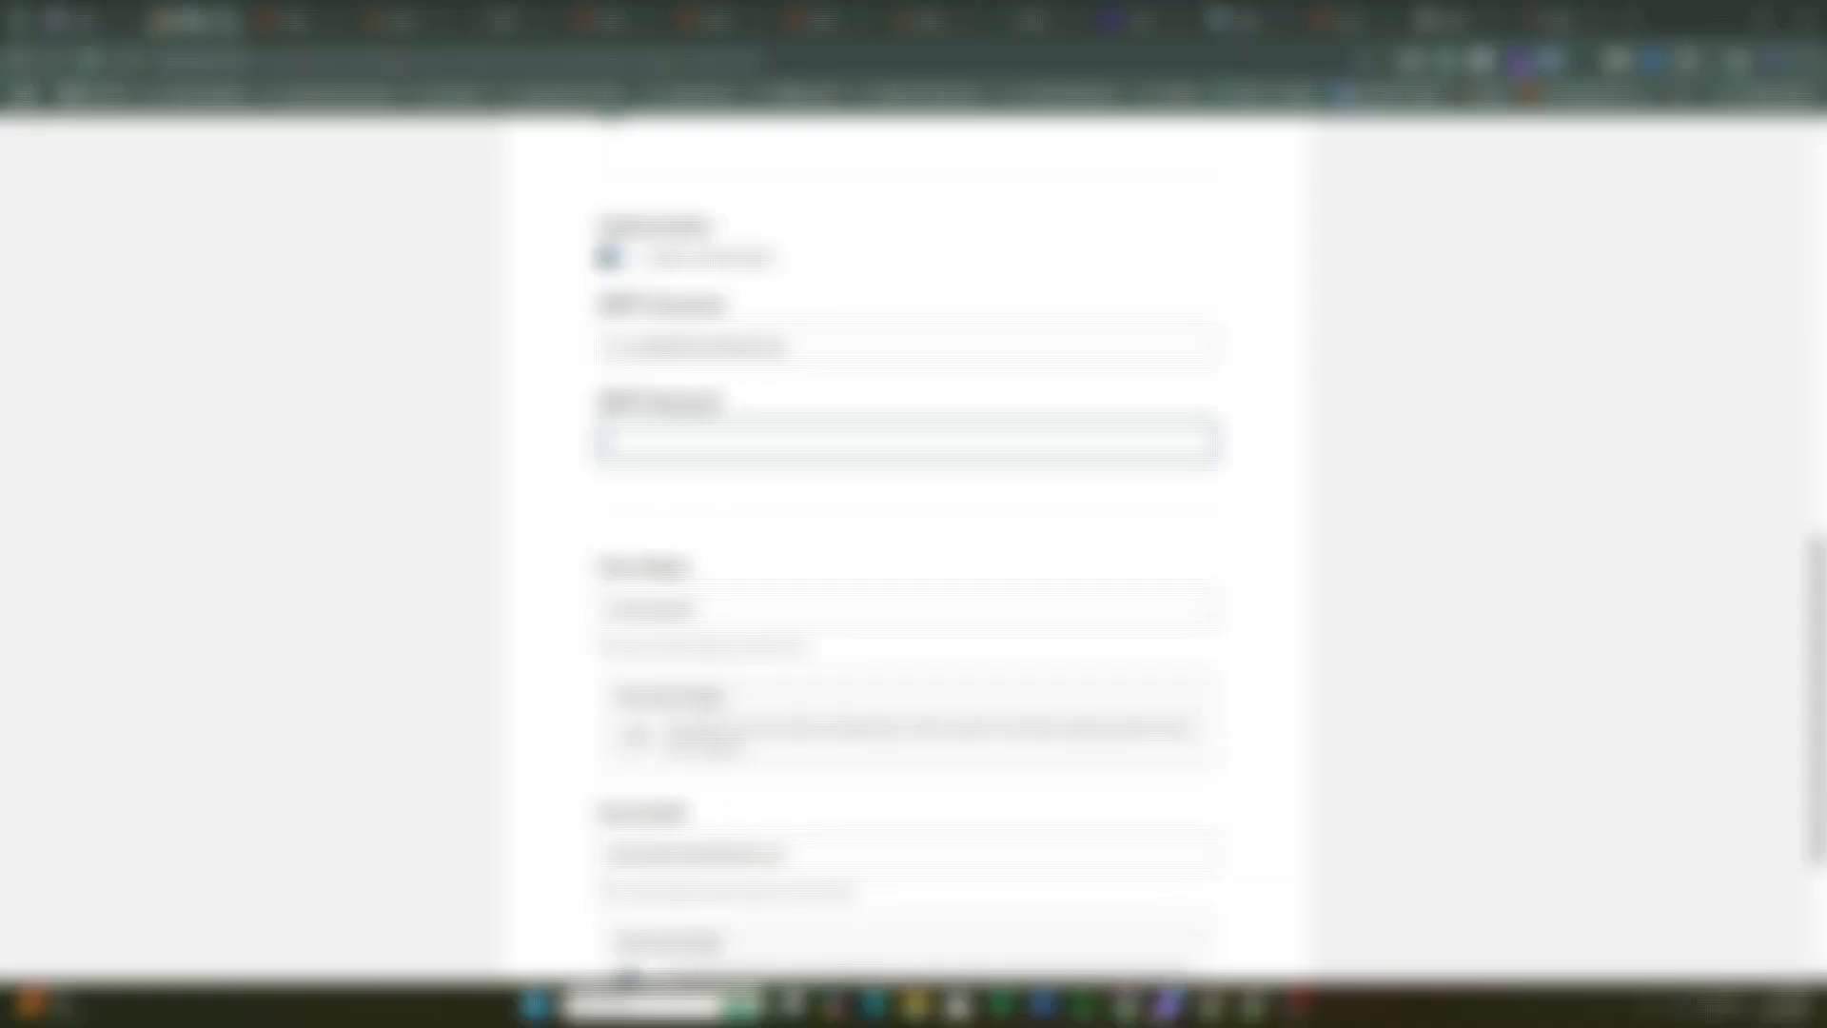
Copy the mailbox password and paste it into the wizard's SMTP Password field
left_click(1170, 1005)
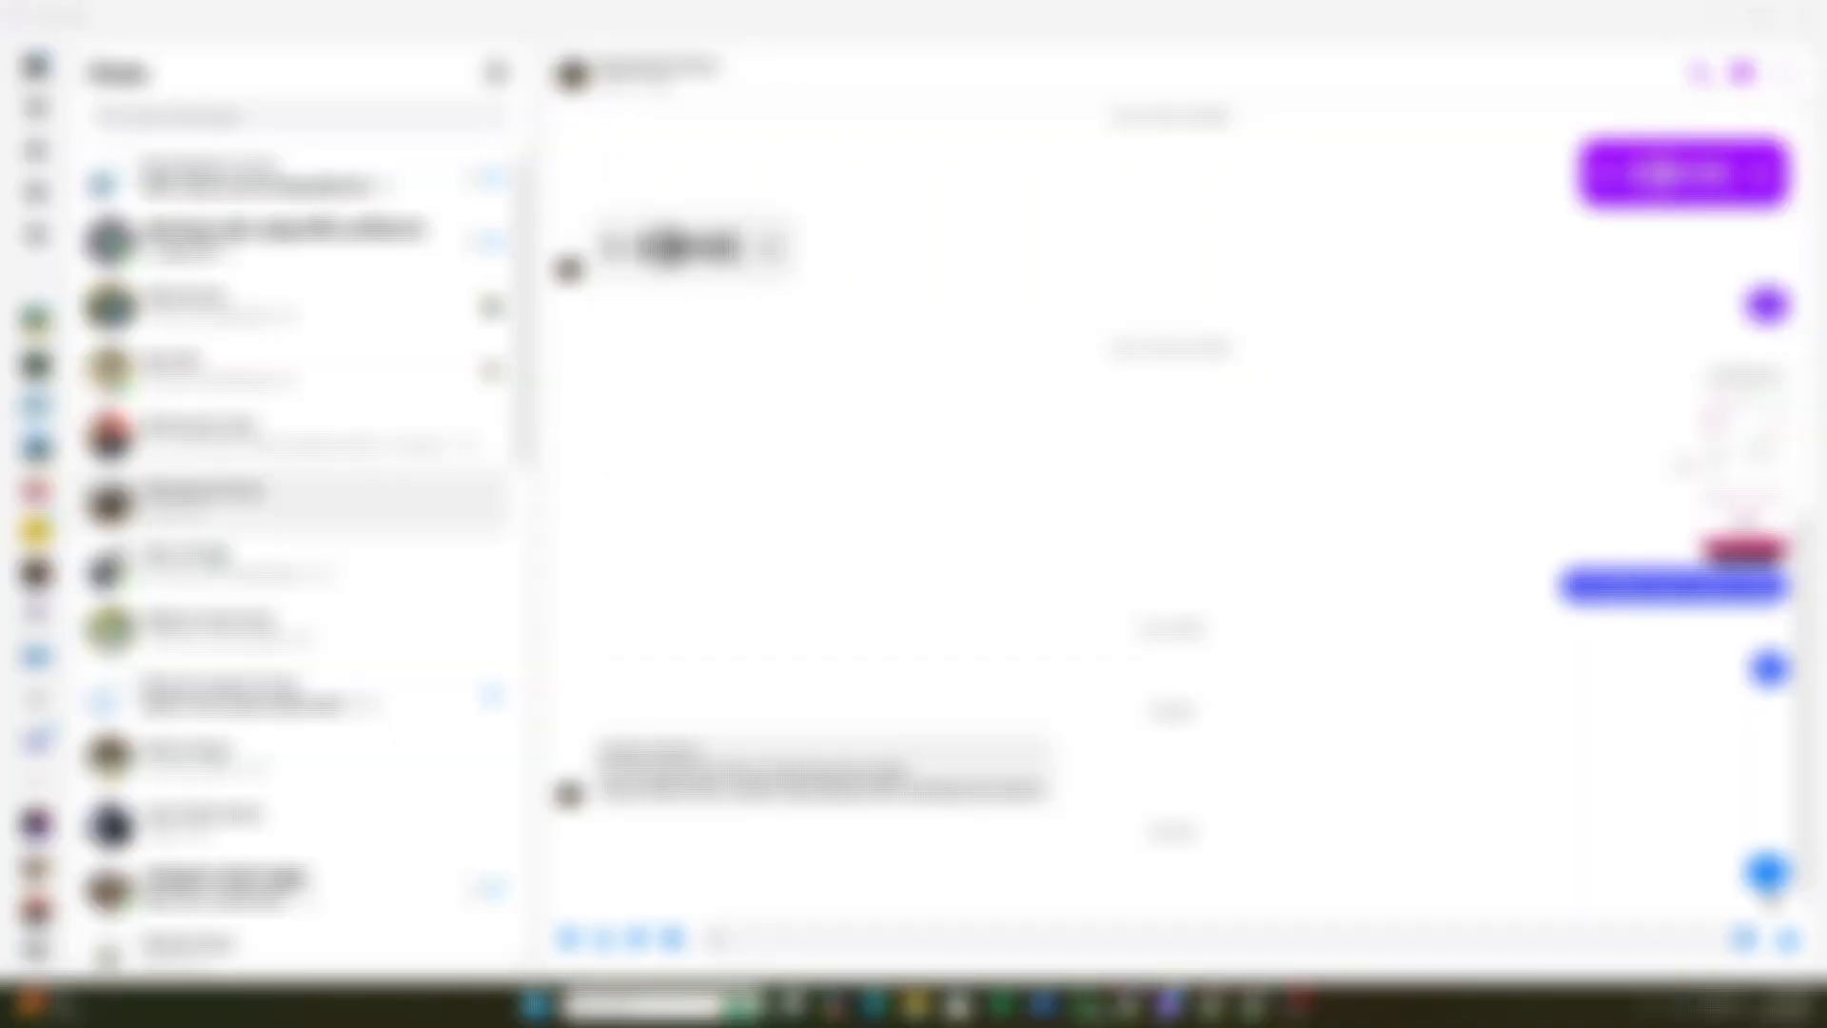
left_click(1087, 1005)
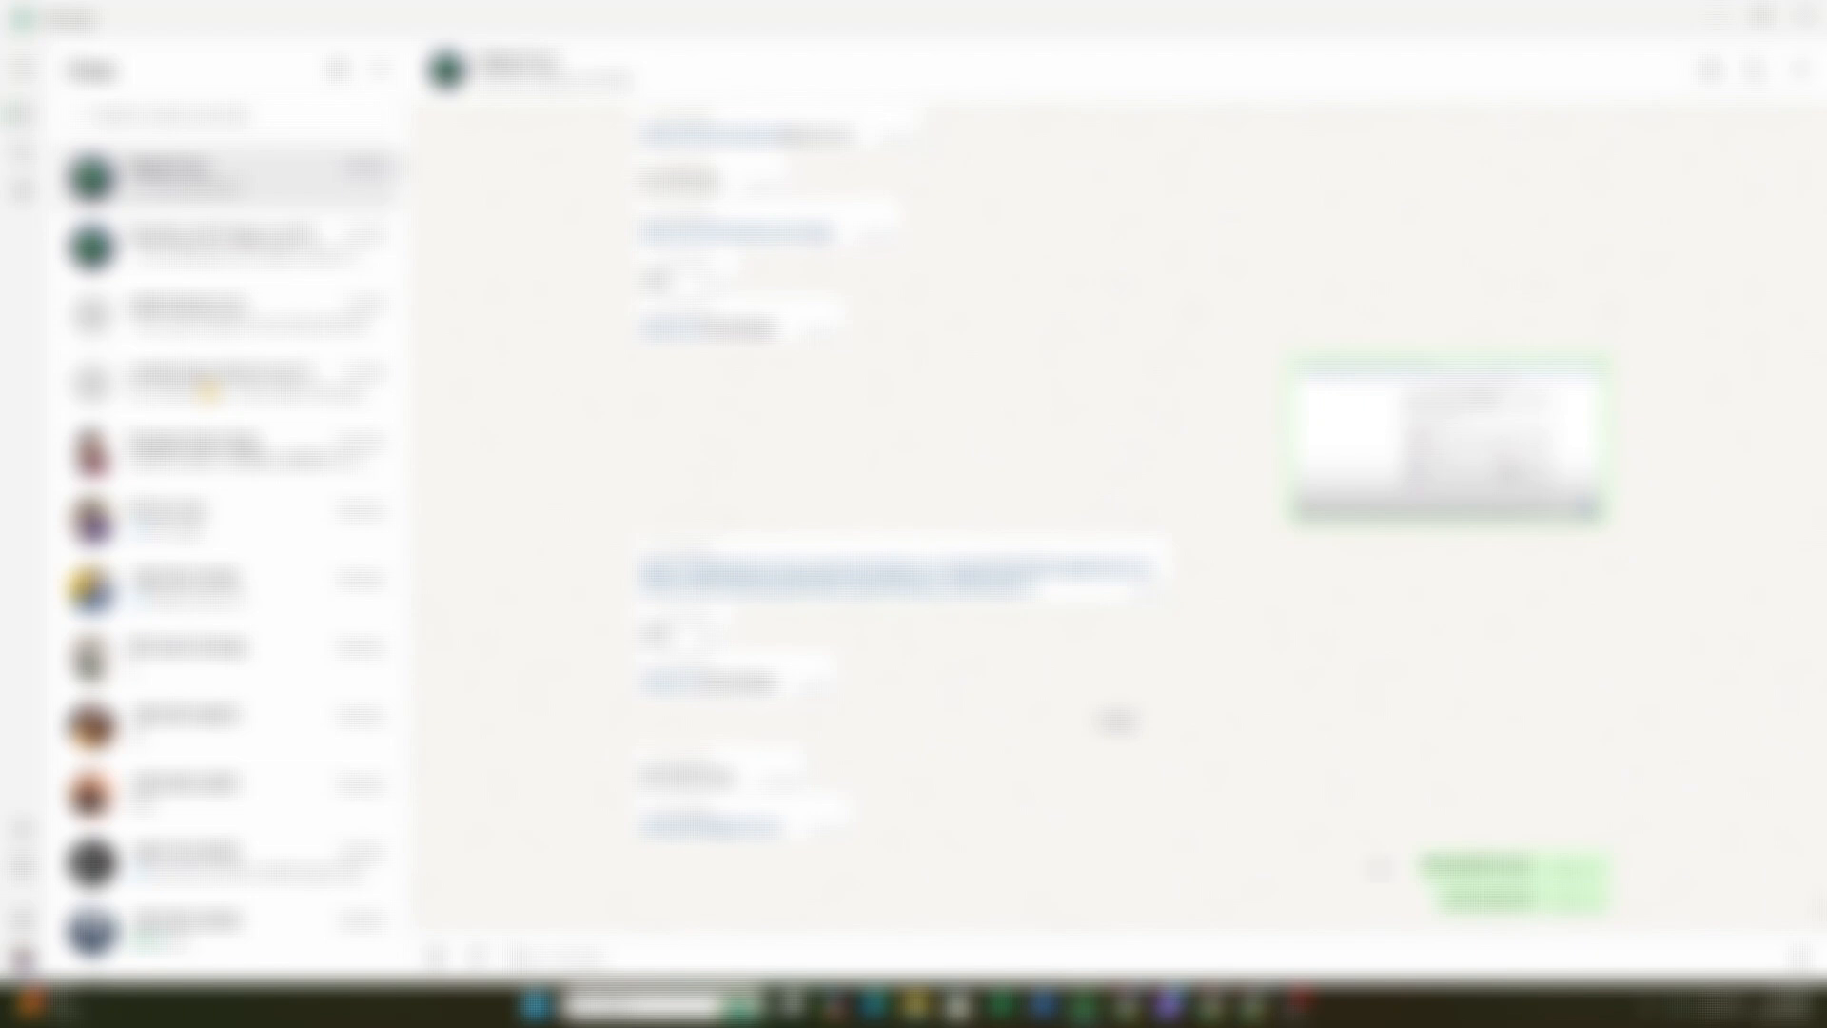
double_click(1477, 867)
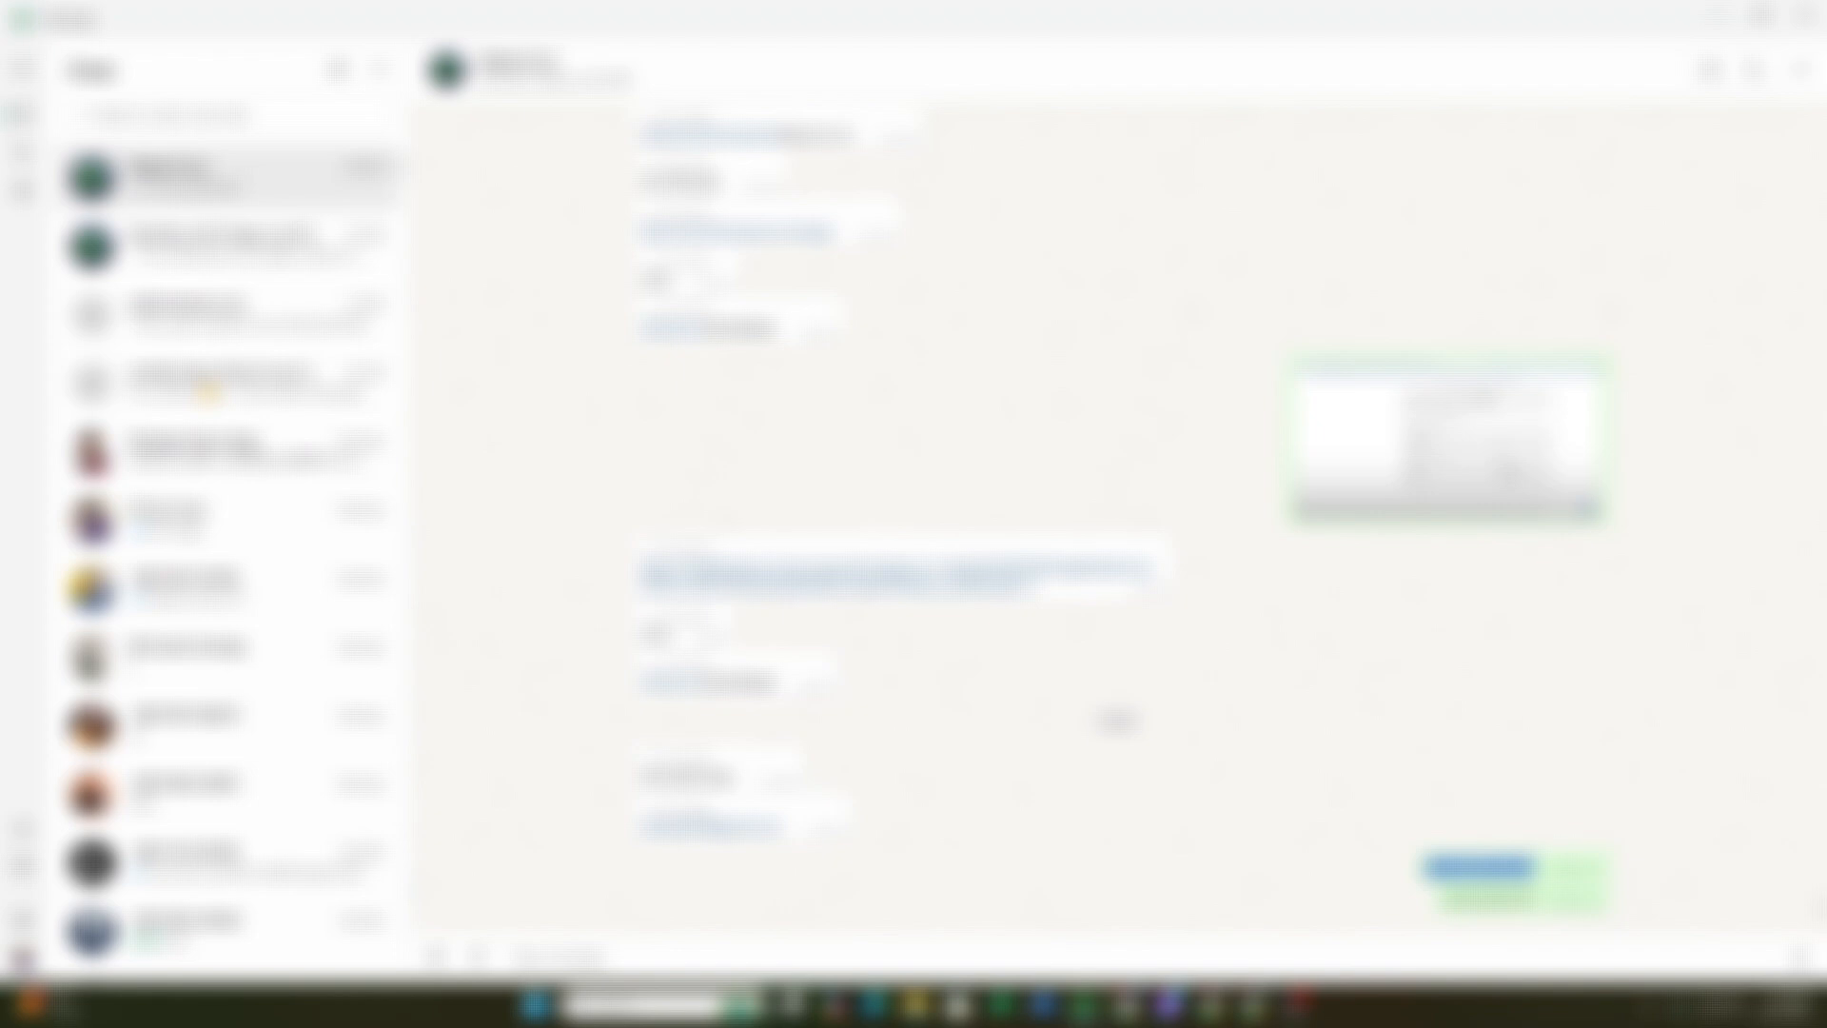
key("alt+Tab")
key("ctrl+v")
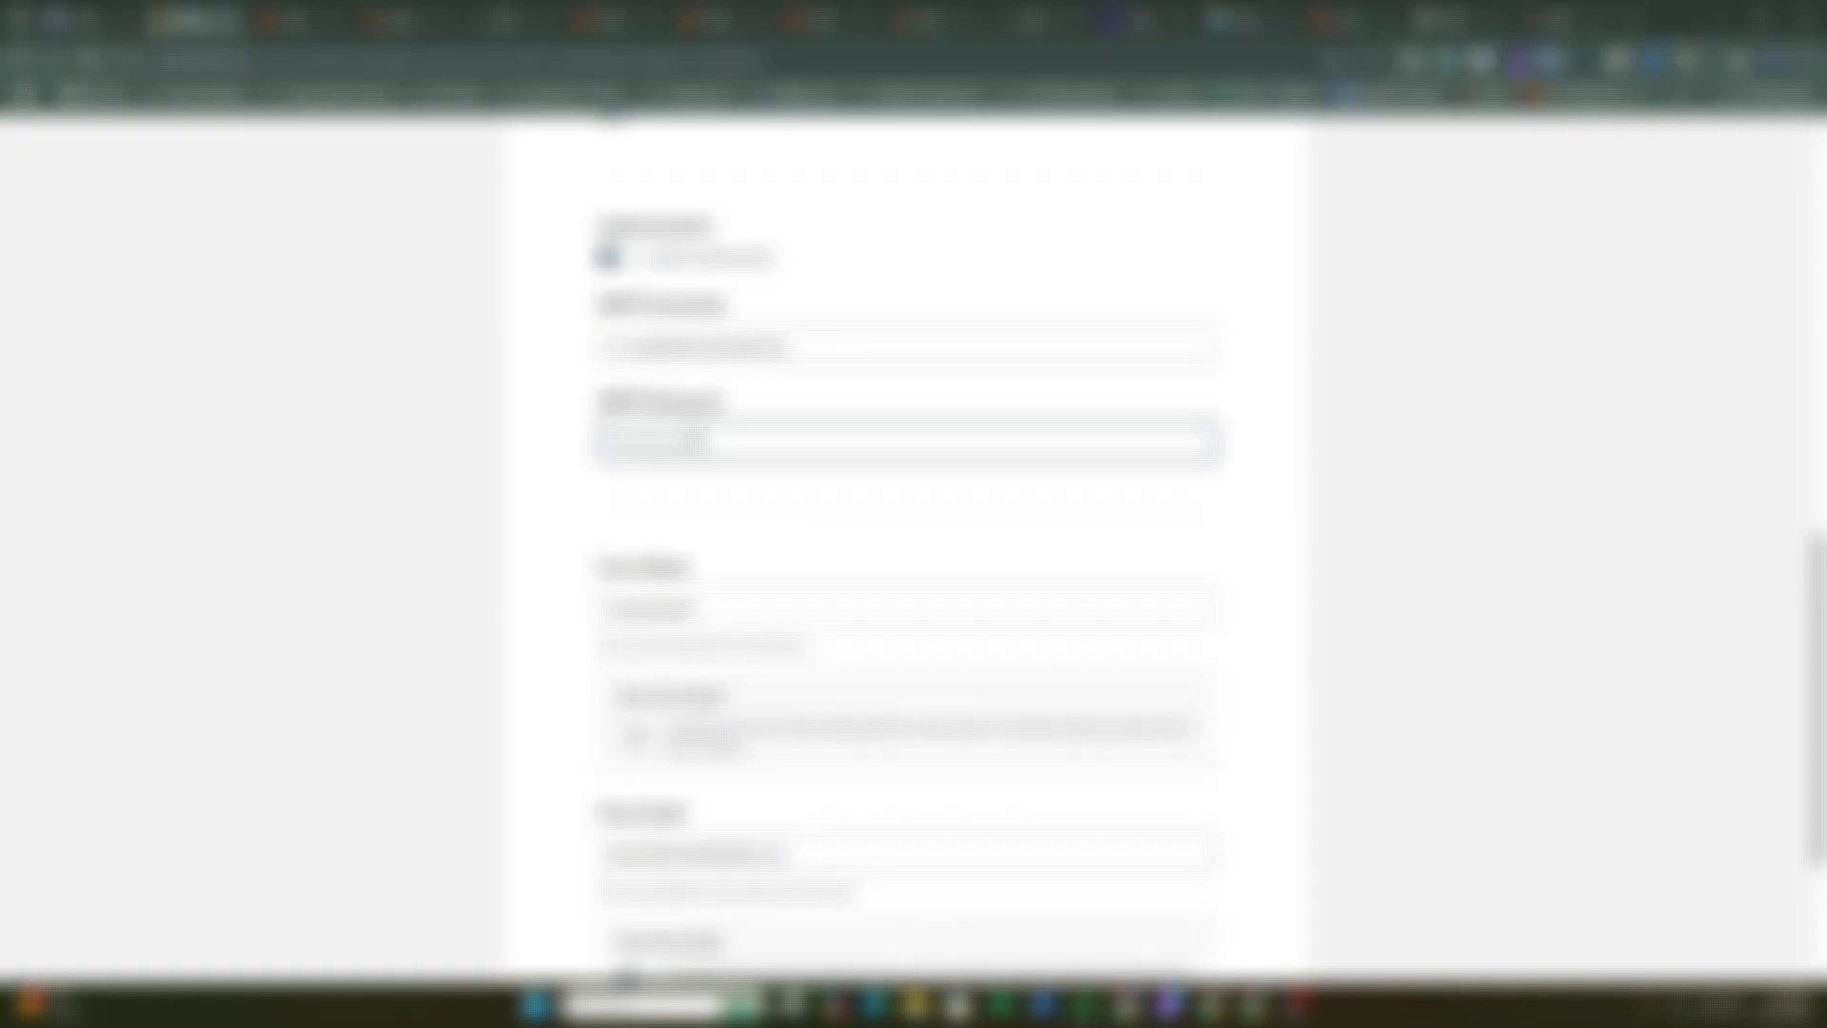
Replace the old From Email with the no-reply SMTP username copied from the Username field
left_click(704, 607)
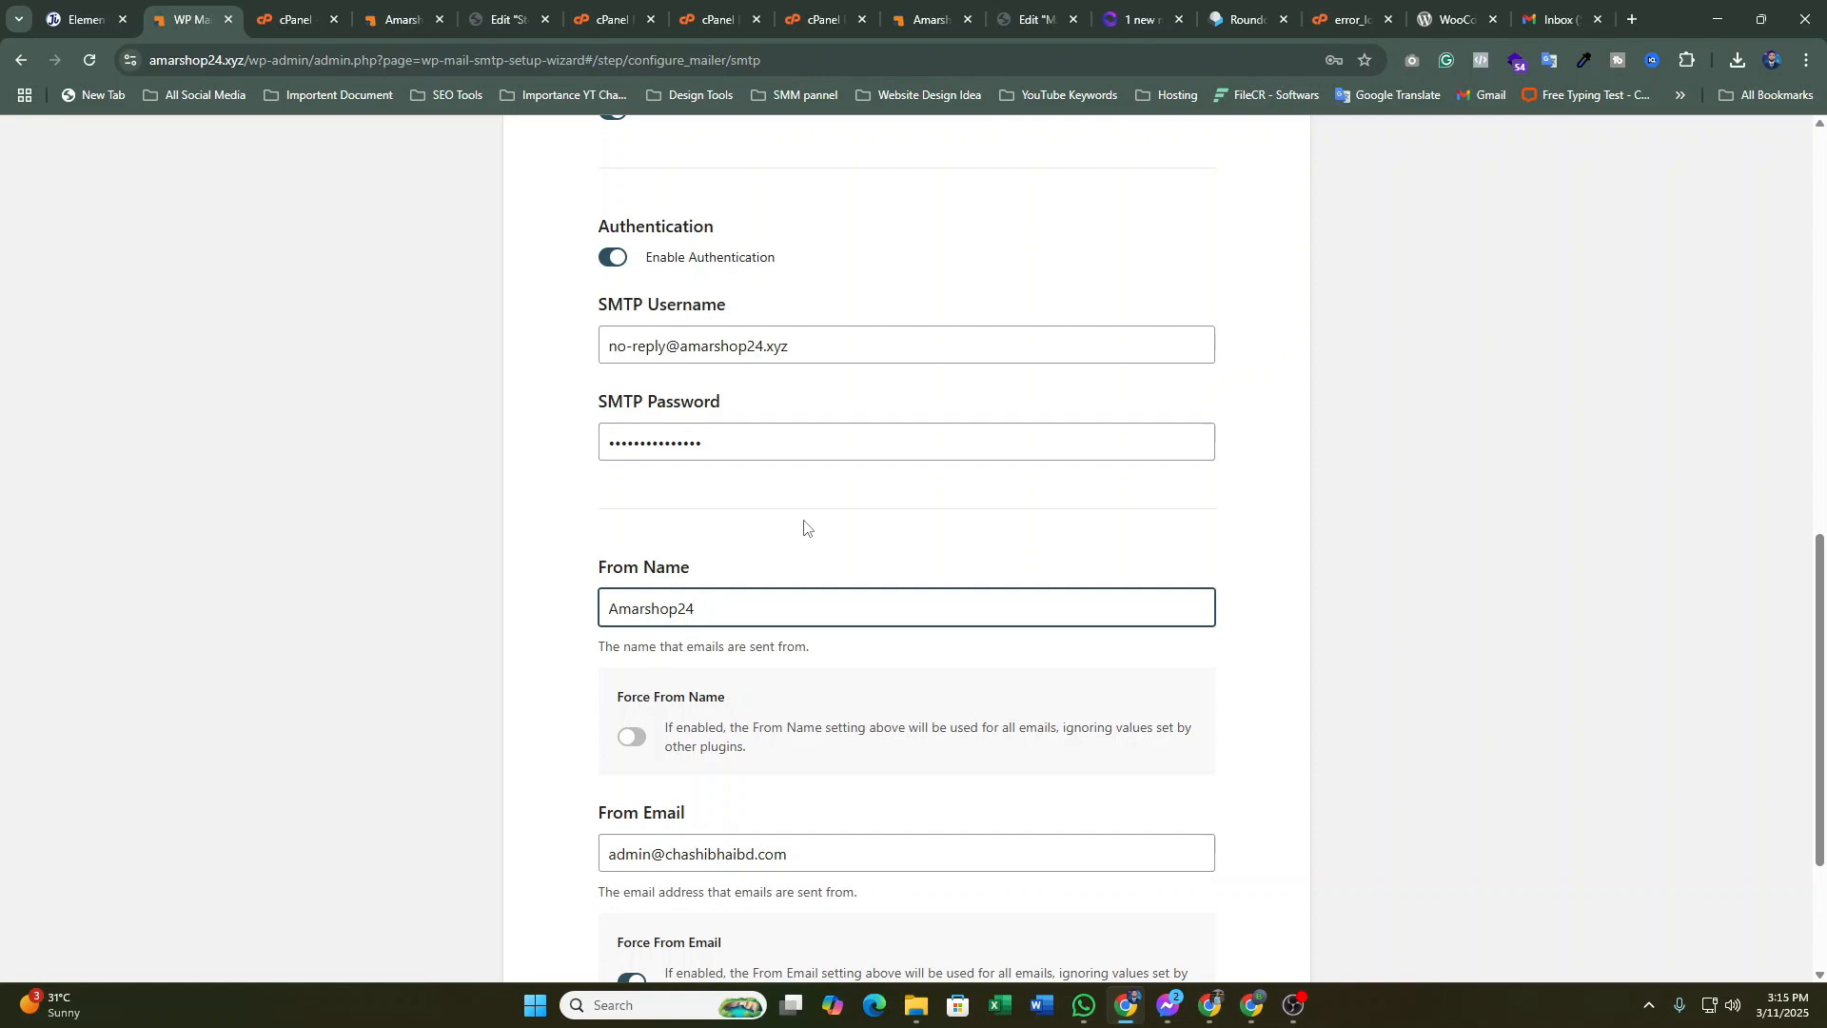
scroll(860, 612, "down", 1)
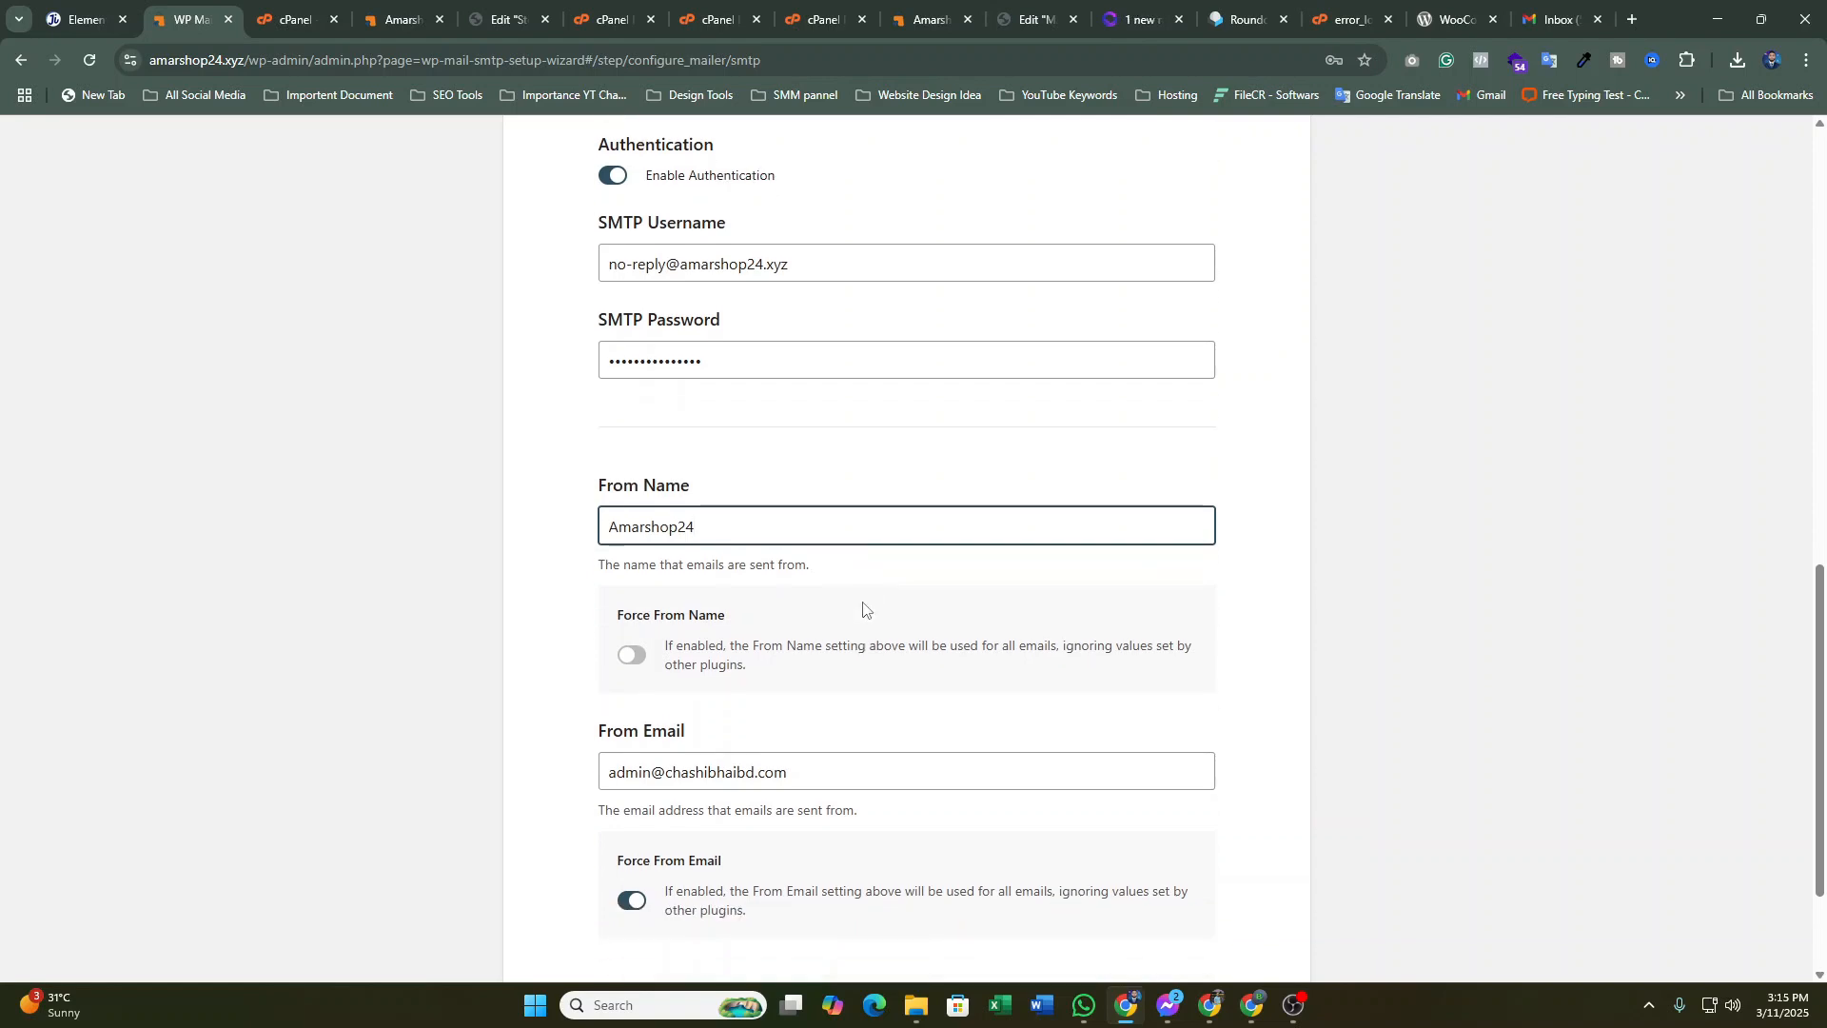
left_click_drag(798, 759, 589, 744)
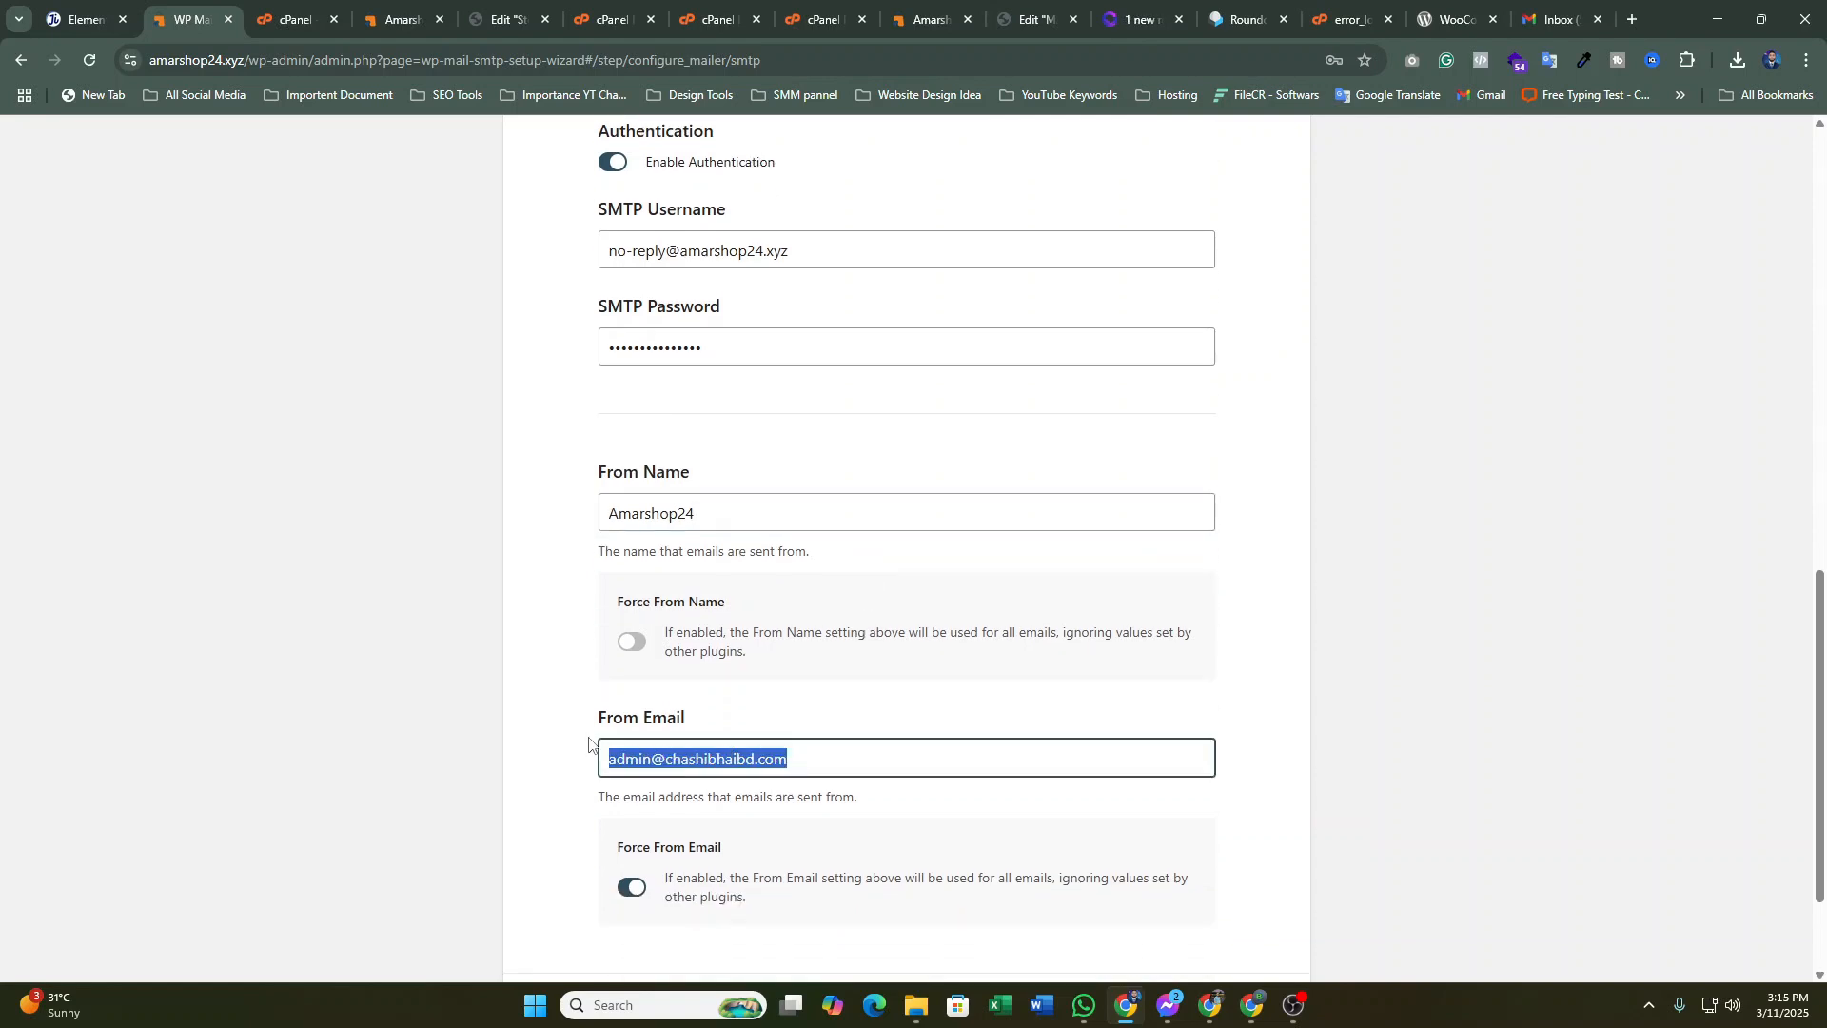
key("BackSpace")
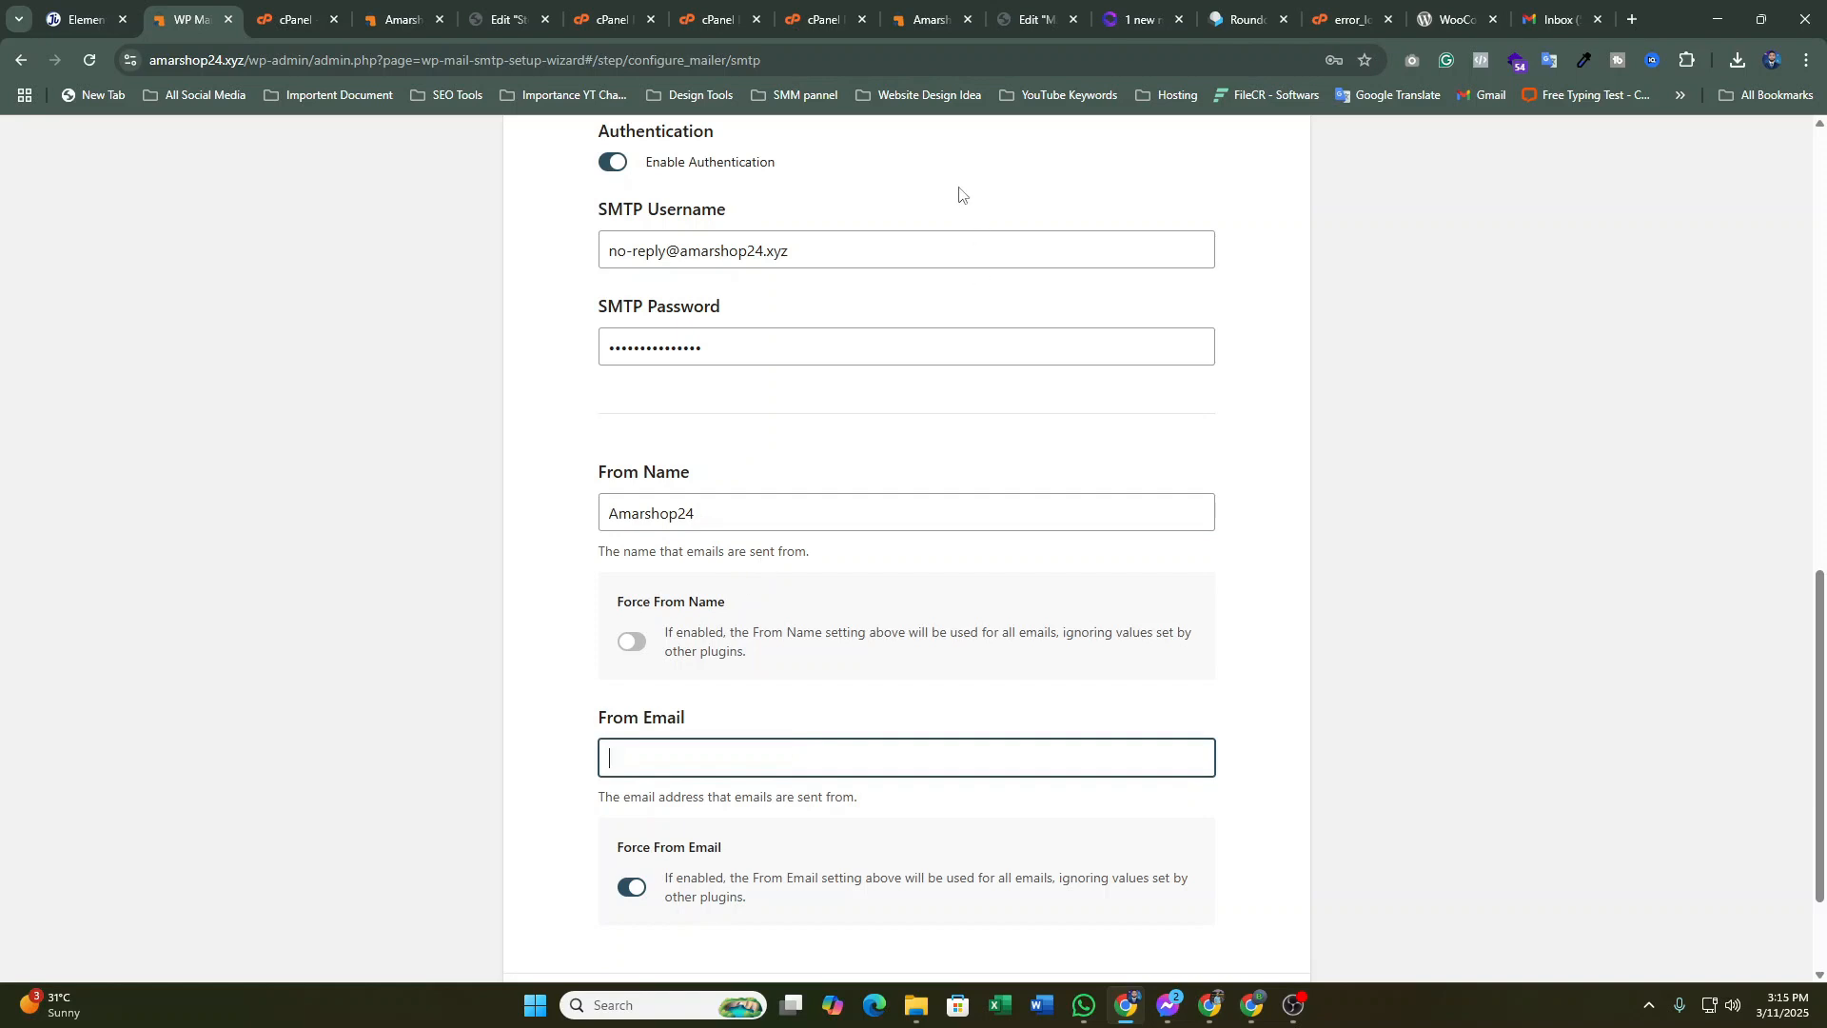
left_click_drag(832, 250, 594, 278)
key("ctrl+c")
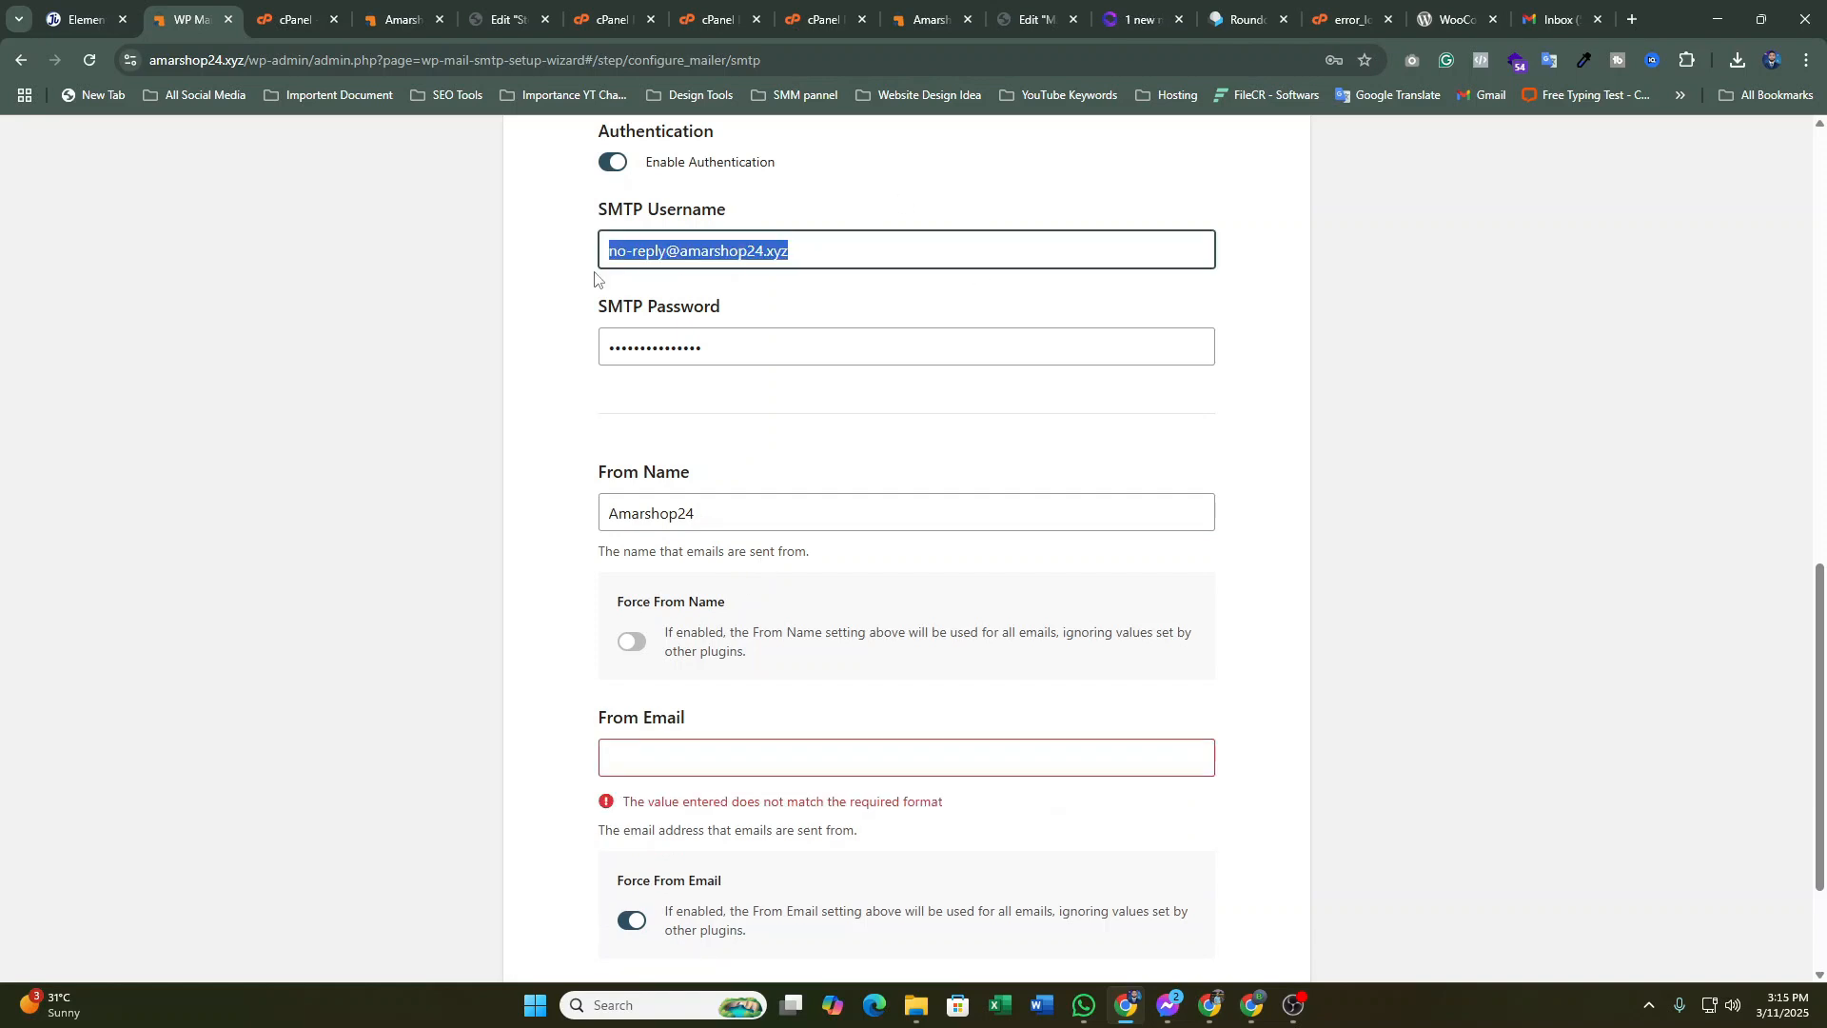
left_click(675, 756)
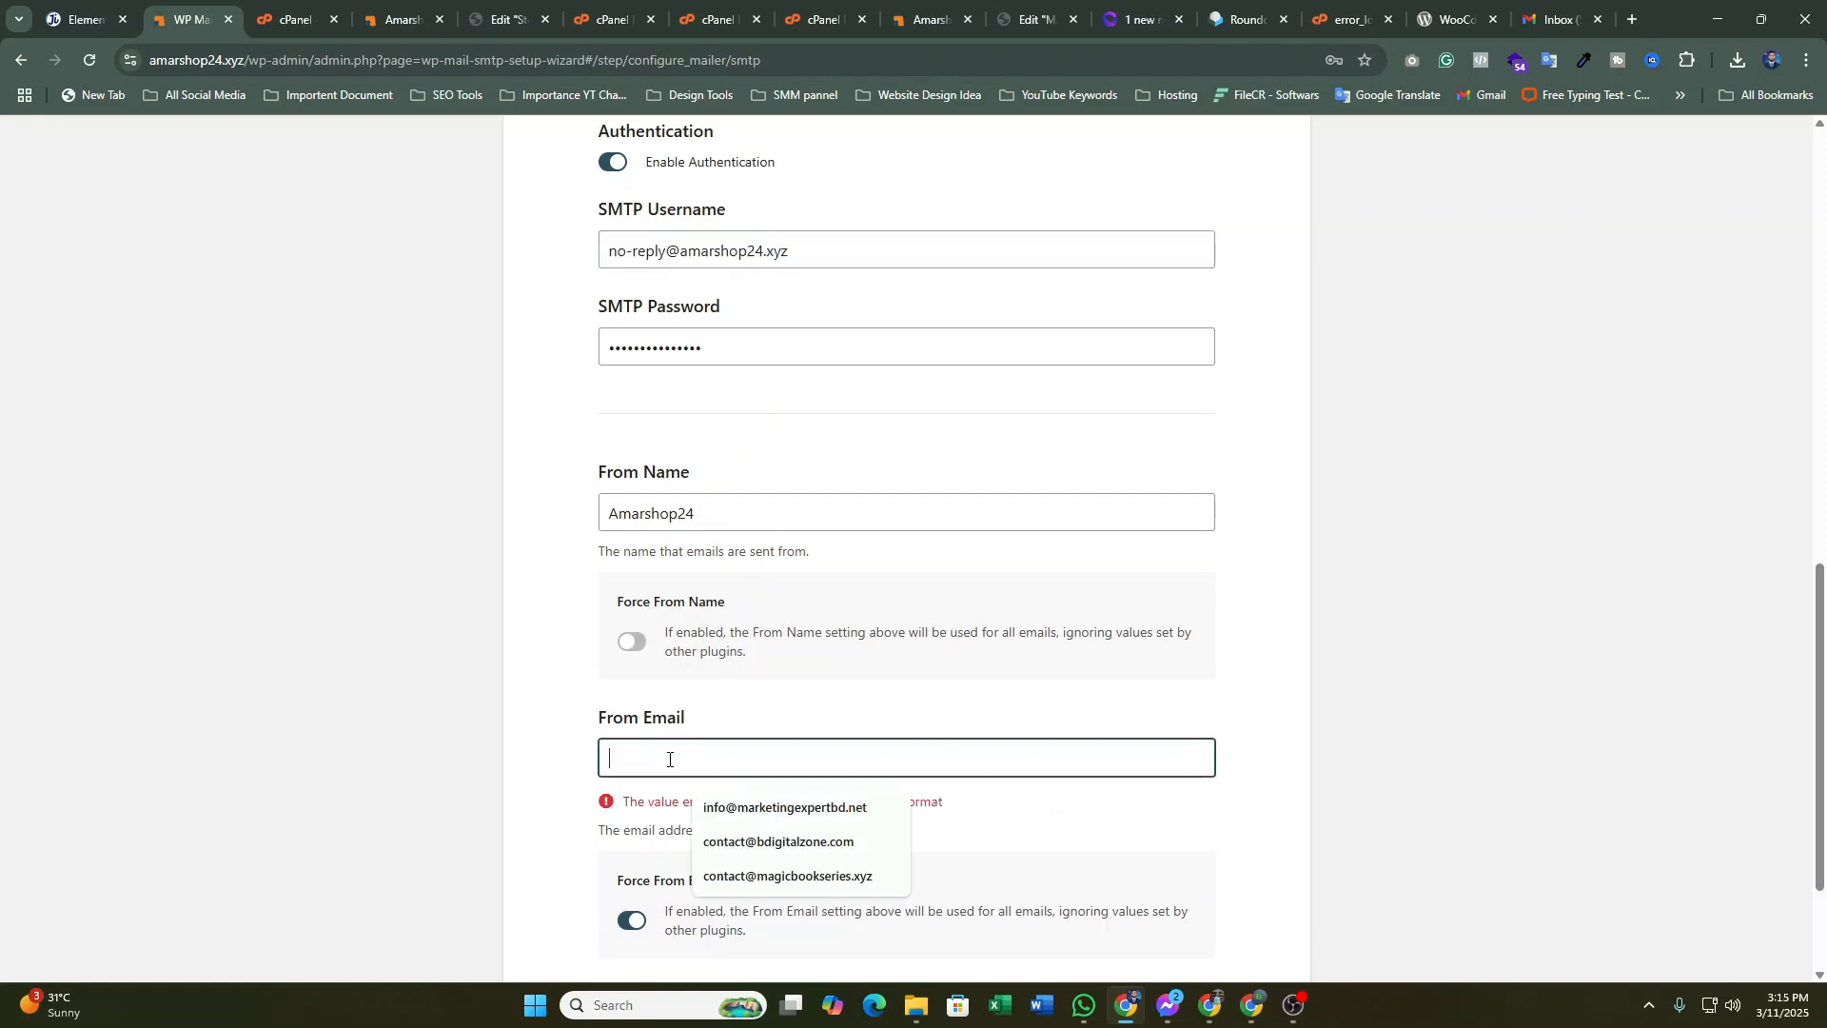
key("ctrl+v")
Save the mailer settings and continue to step 3, email features
left_click(1469, 687)
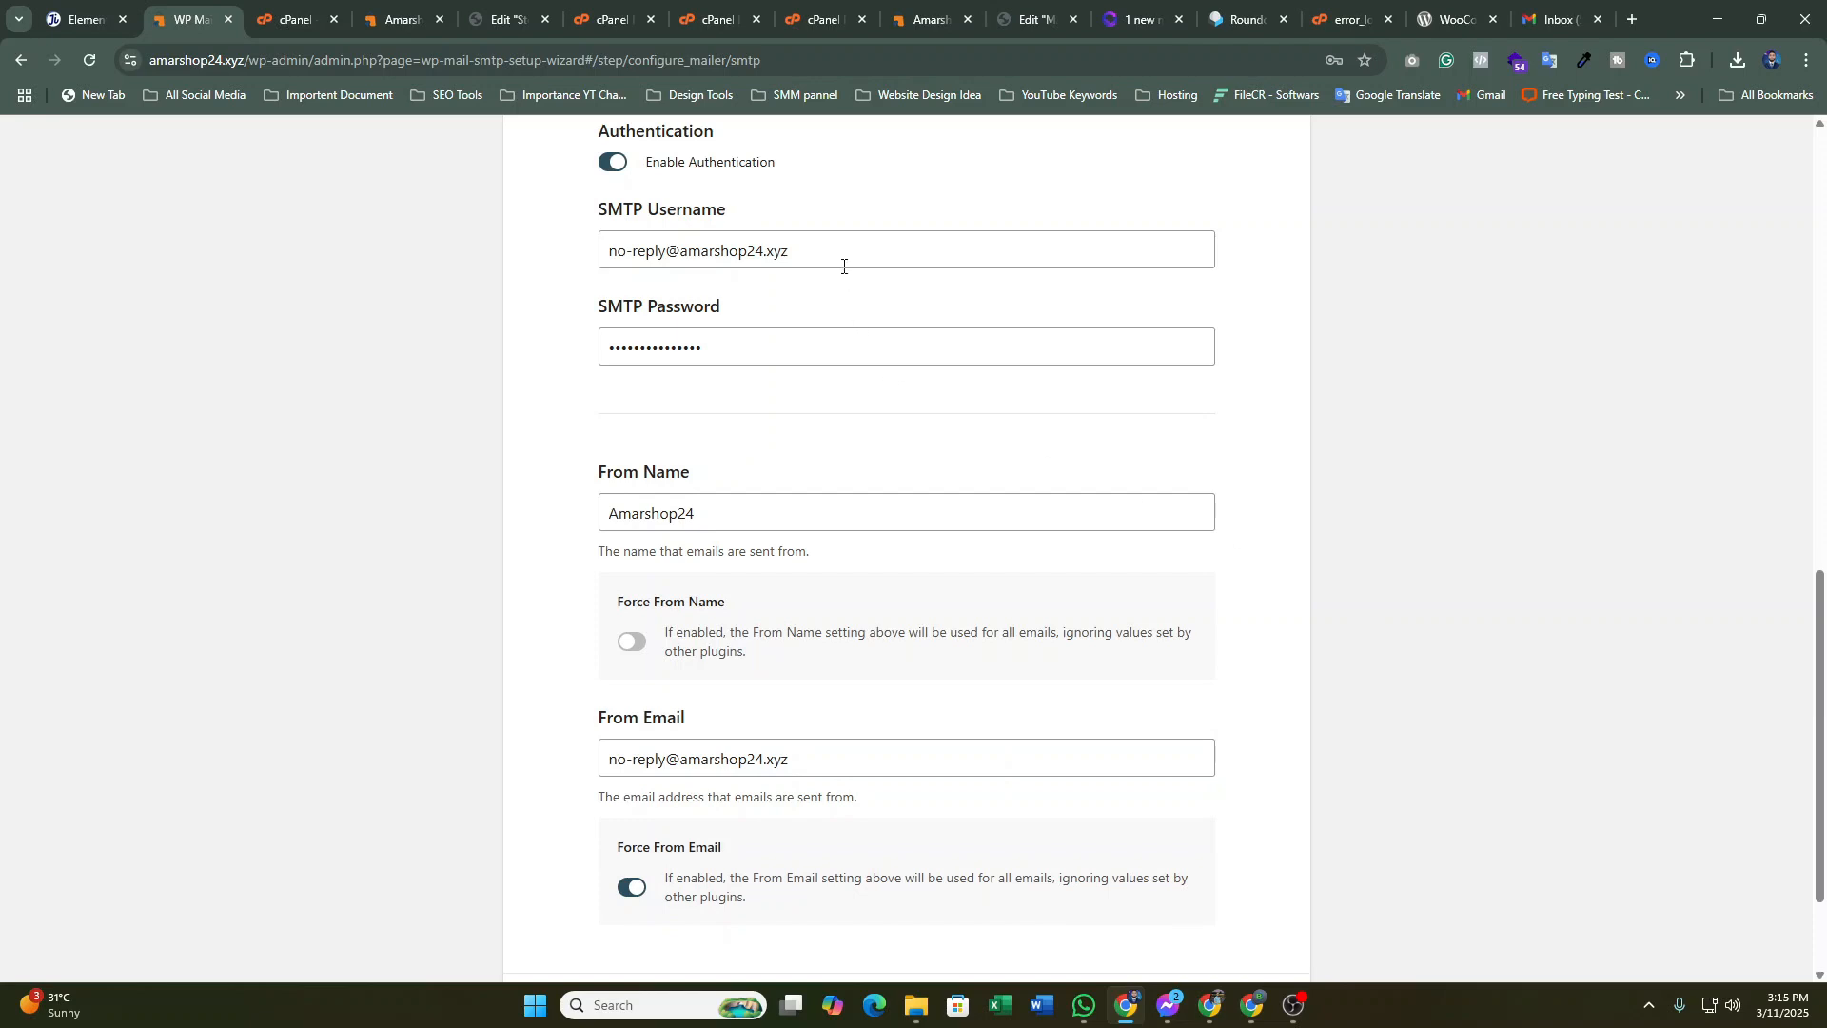
scroll(860, 523, "down", 3)
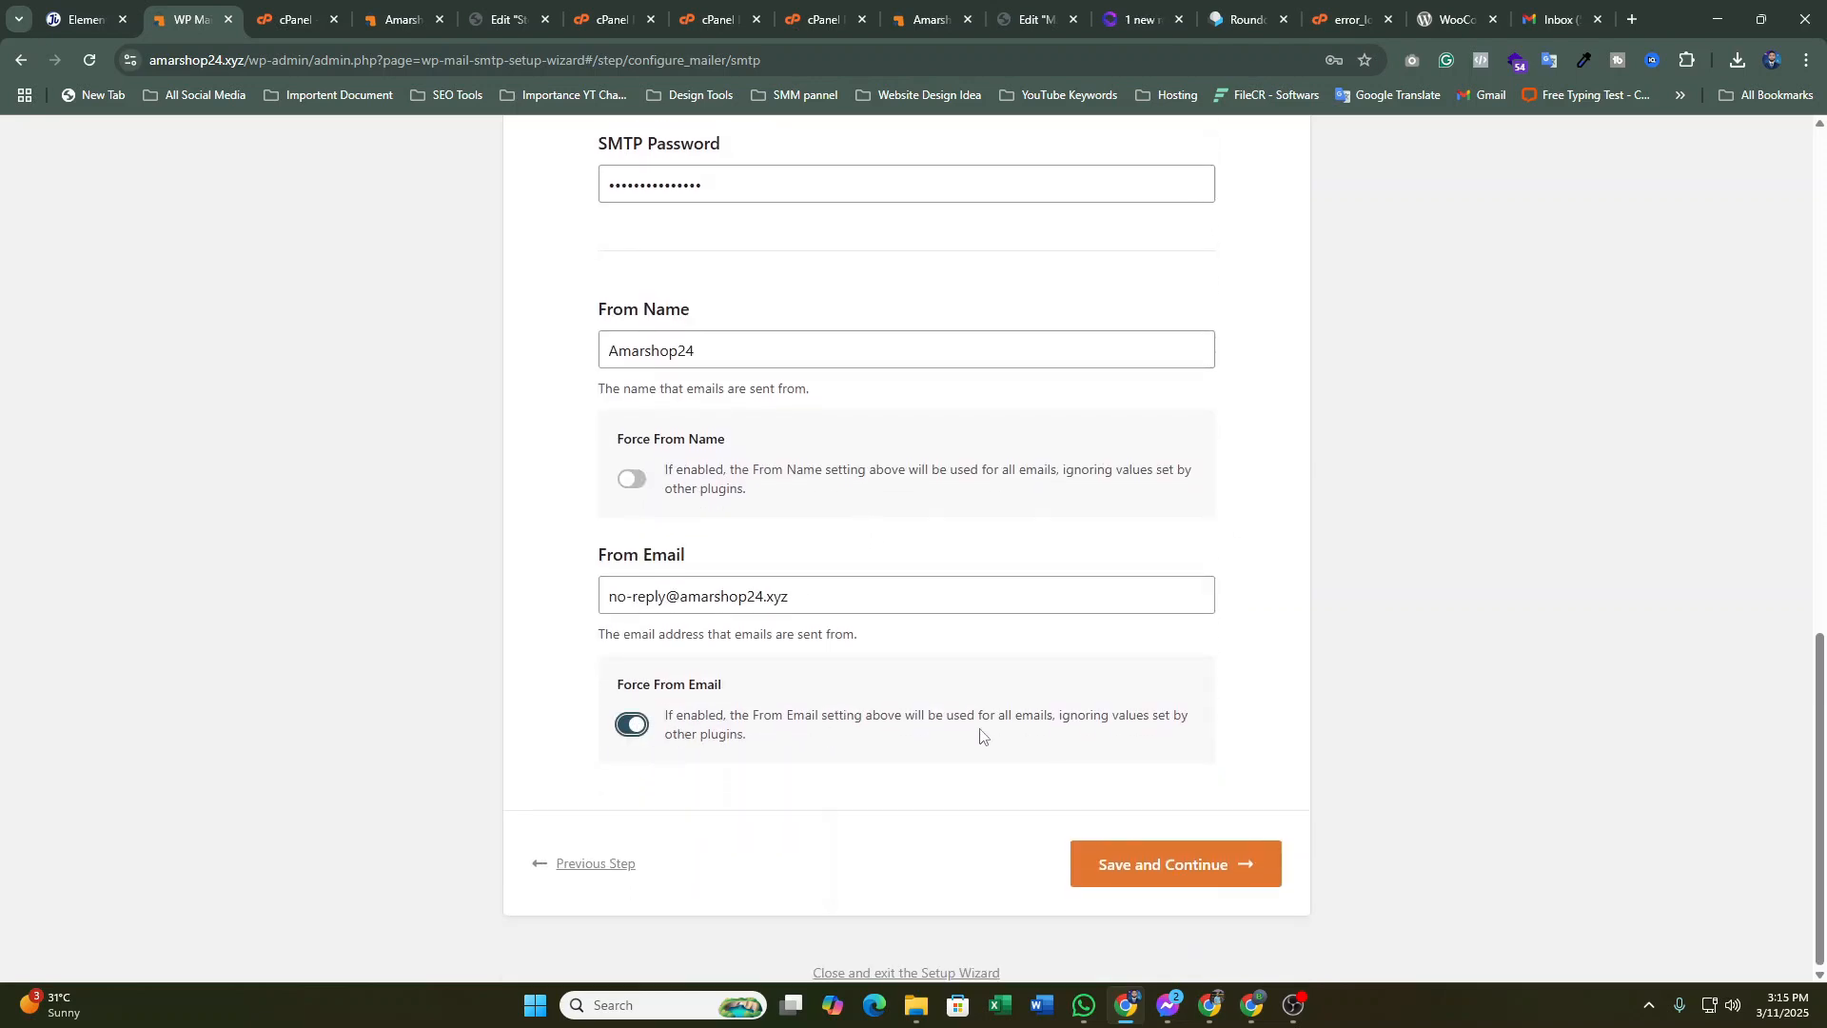
left_click(1137, 873)
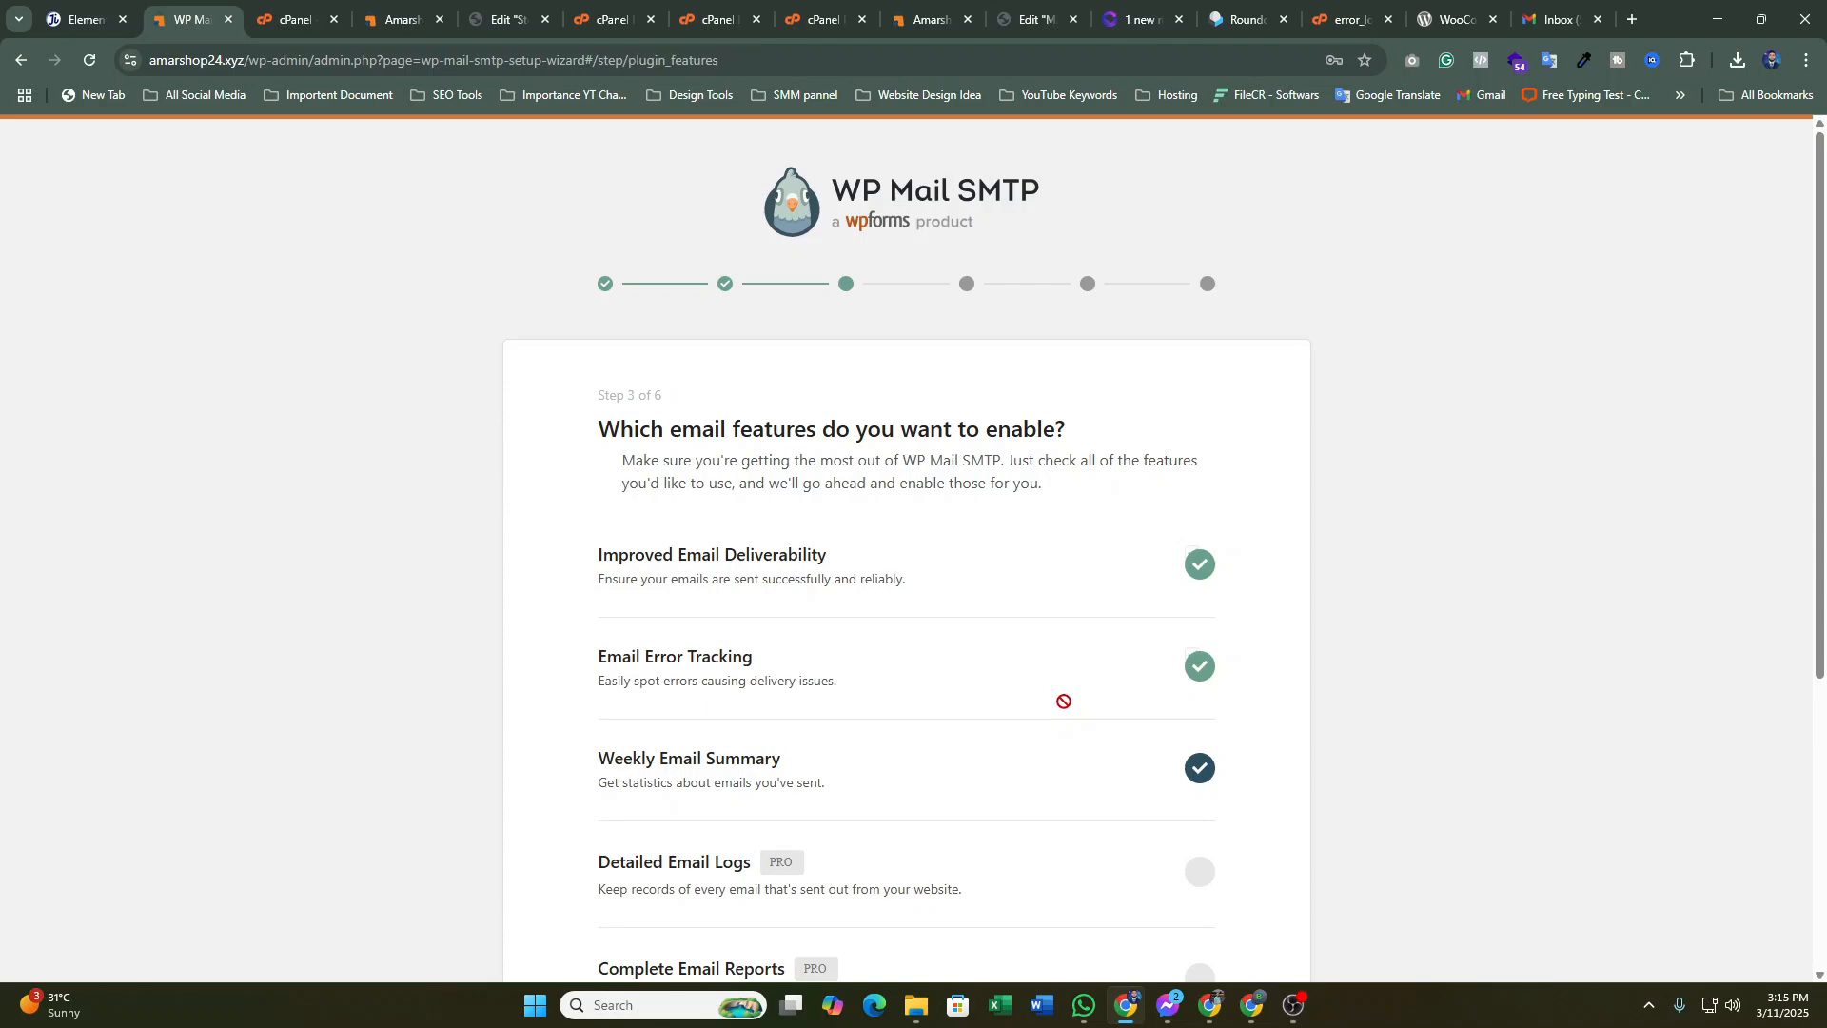
Keep step 3's email features, then skip the recommendations step after editing its email field
scroll(1007, 582, "down", 5)
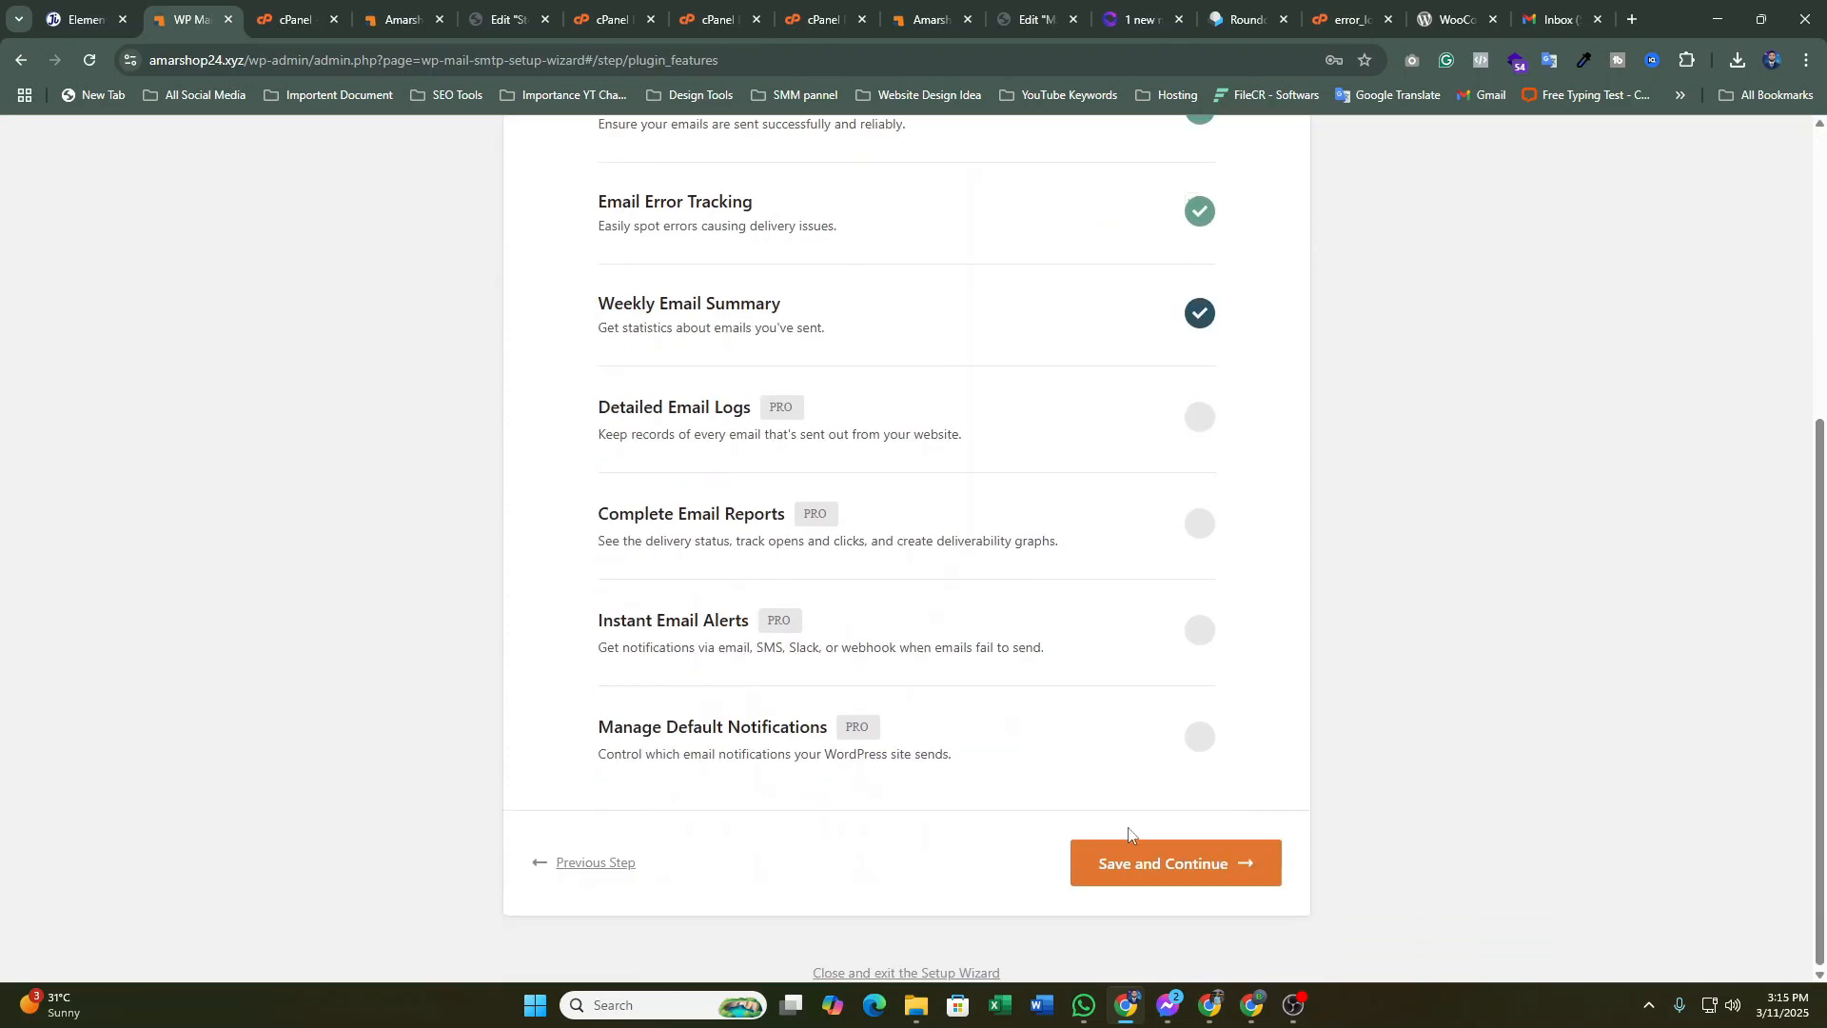
left_click(1148, 851)
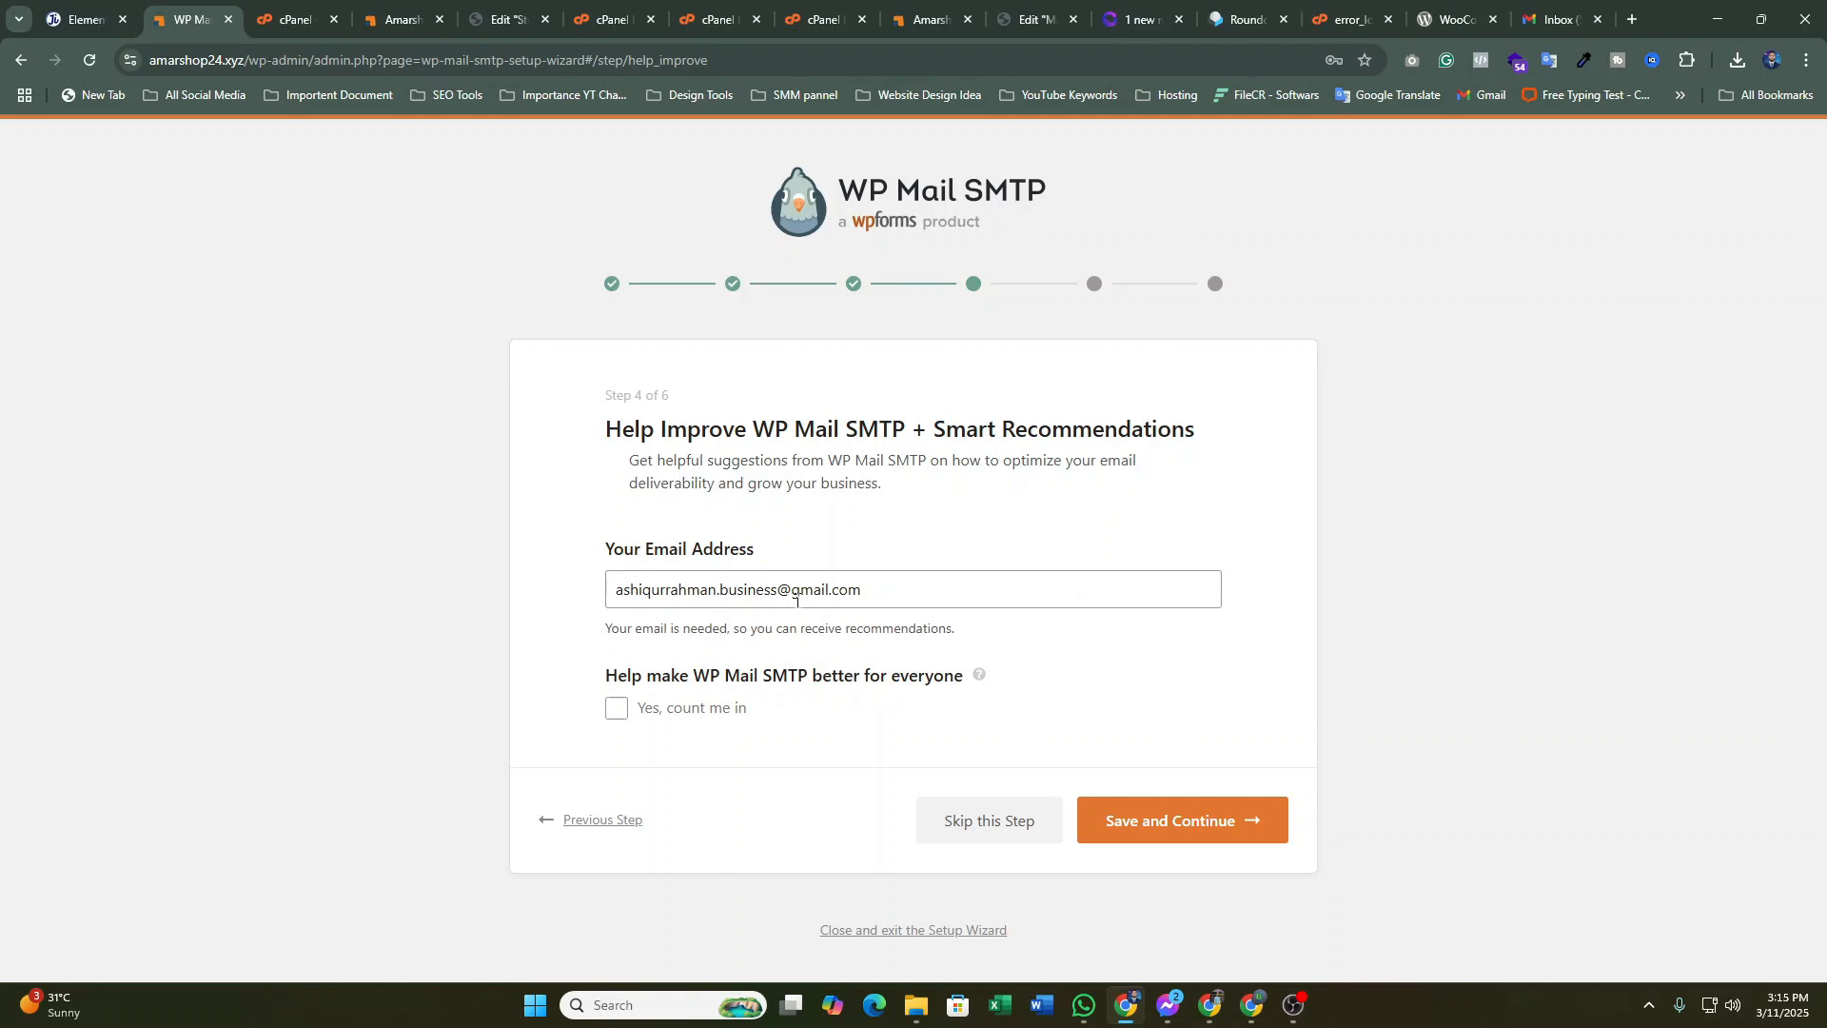
left_click_drag(887, 584, 528, 592)
key("BackSpace")
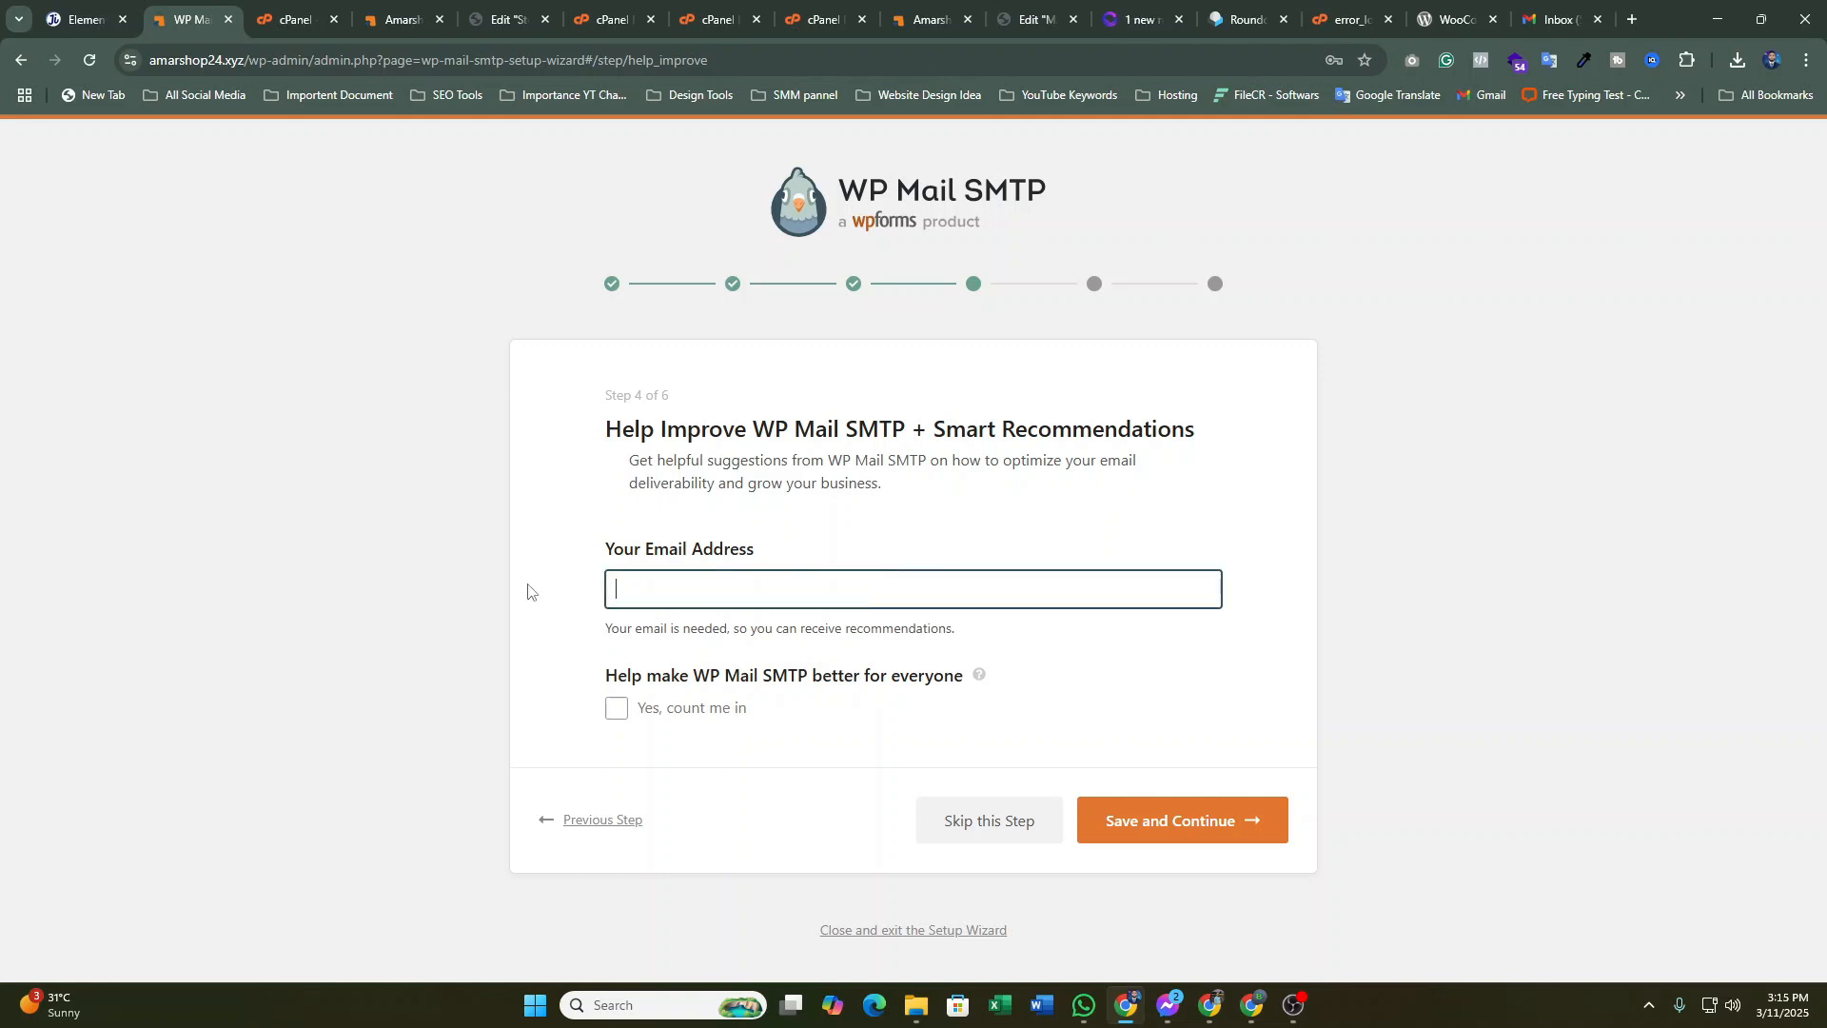
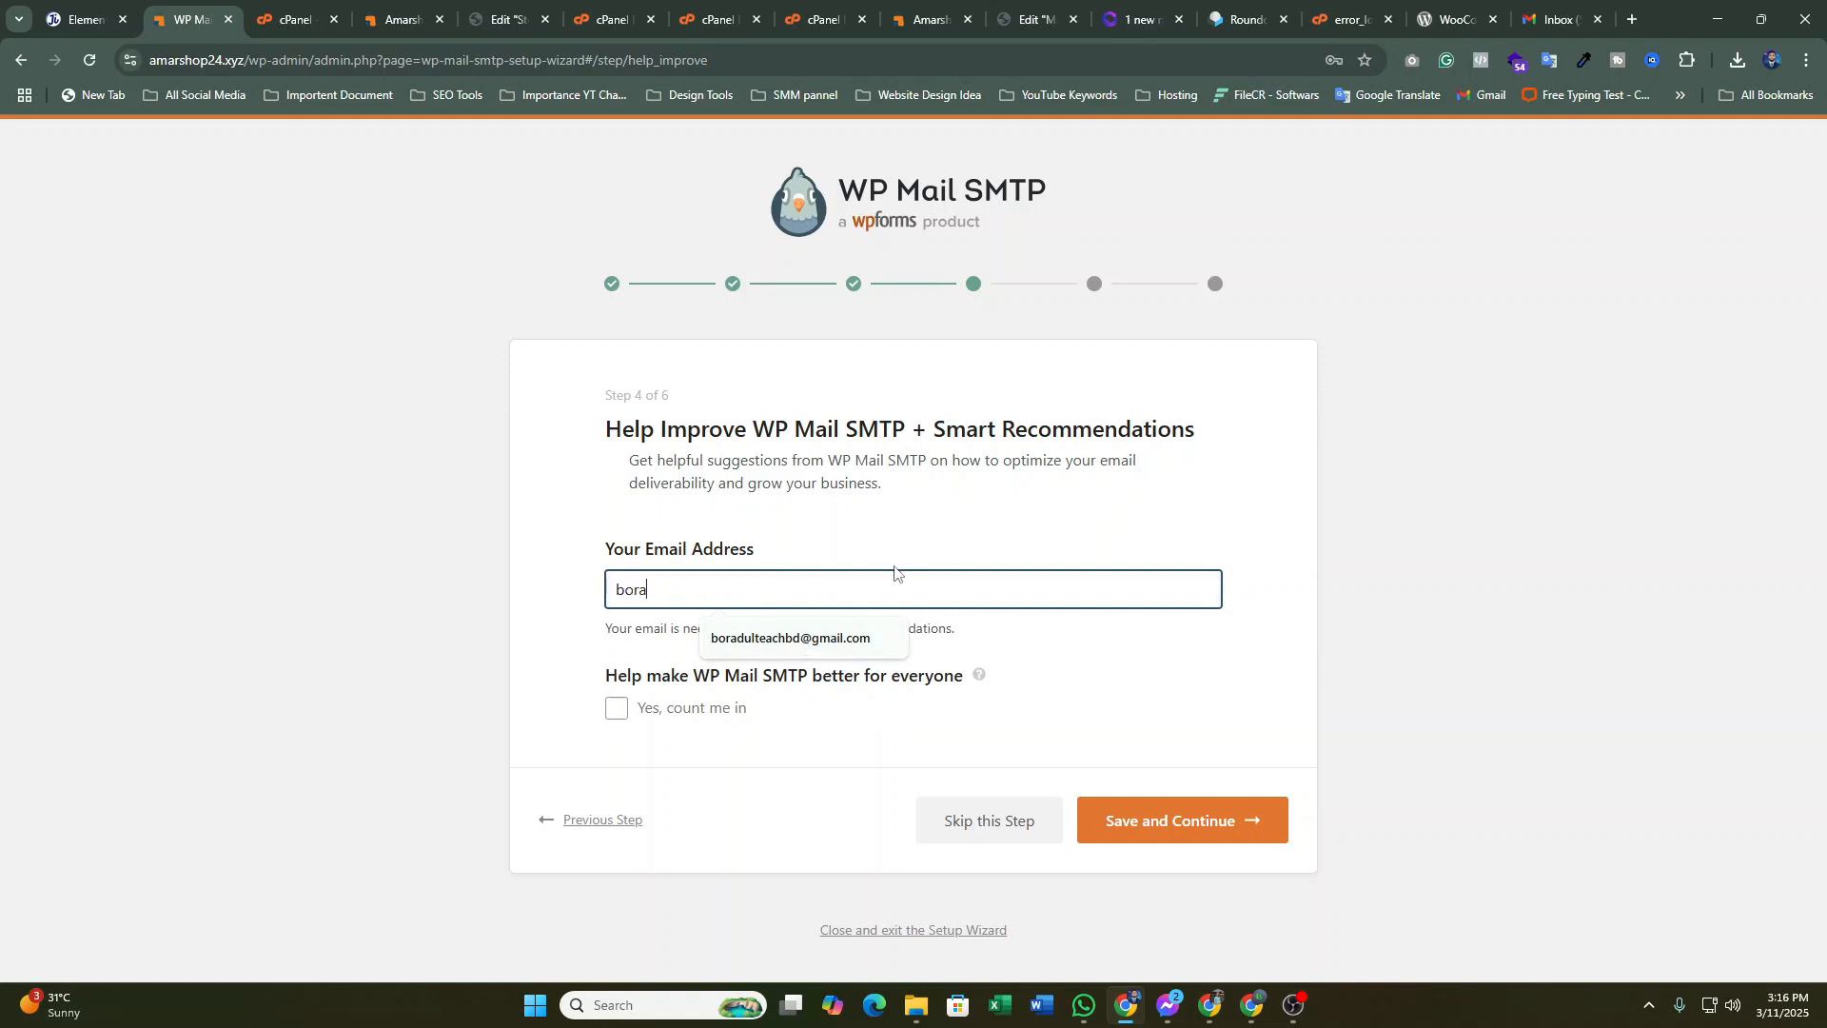
left_click(970, 842)
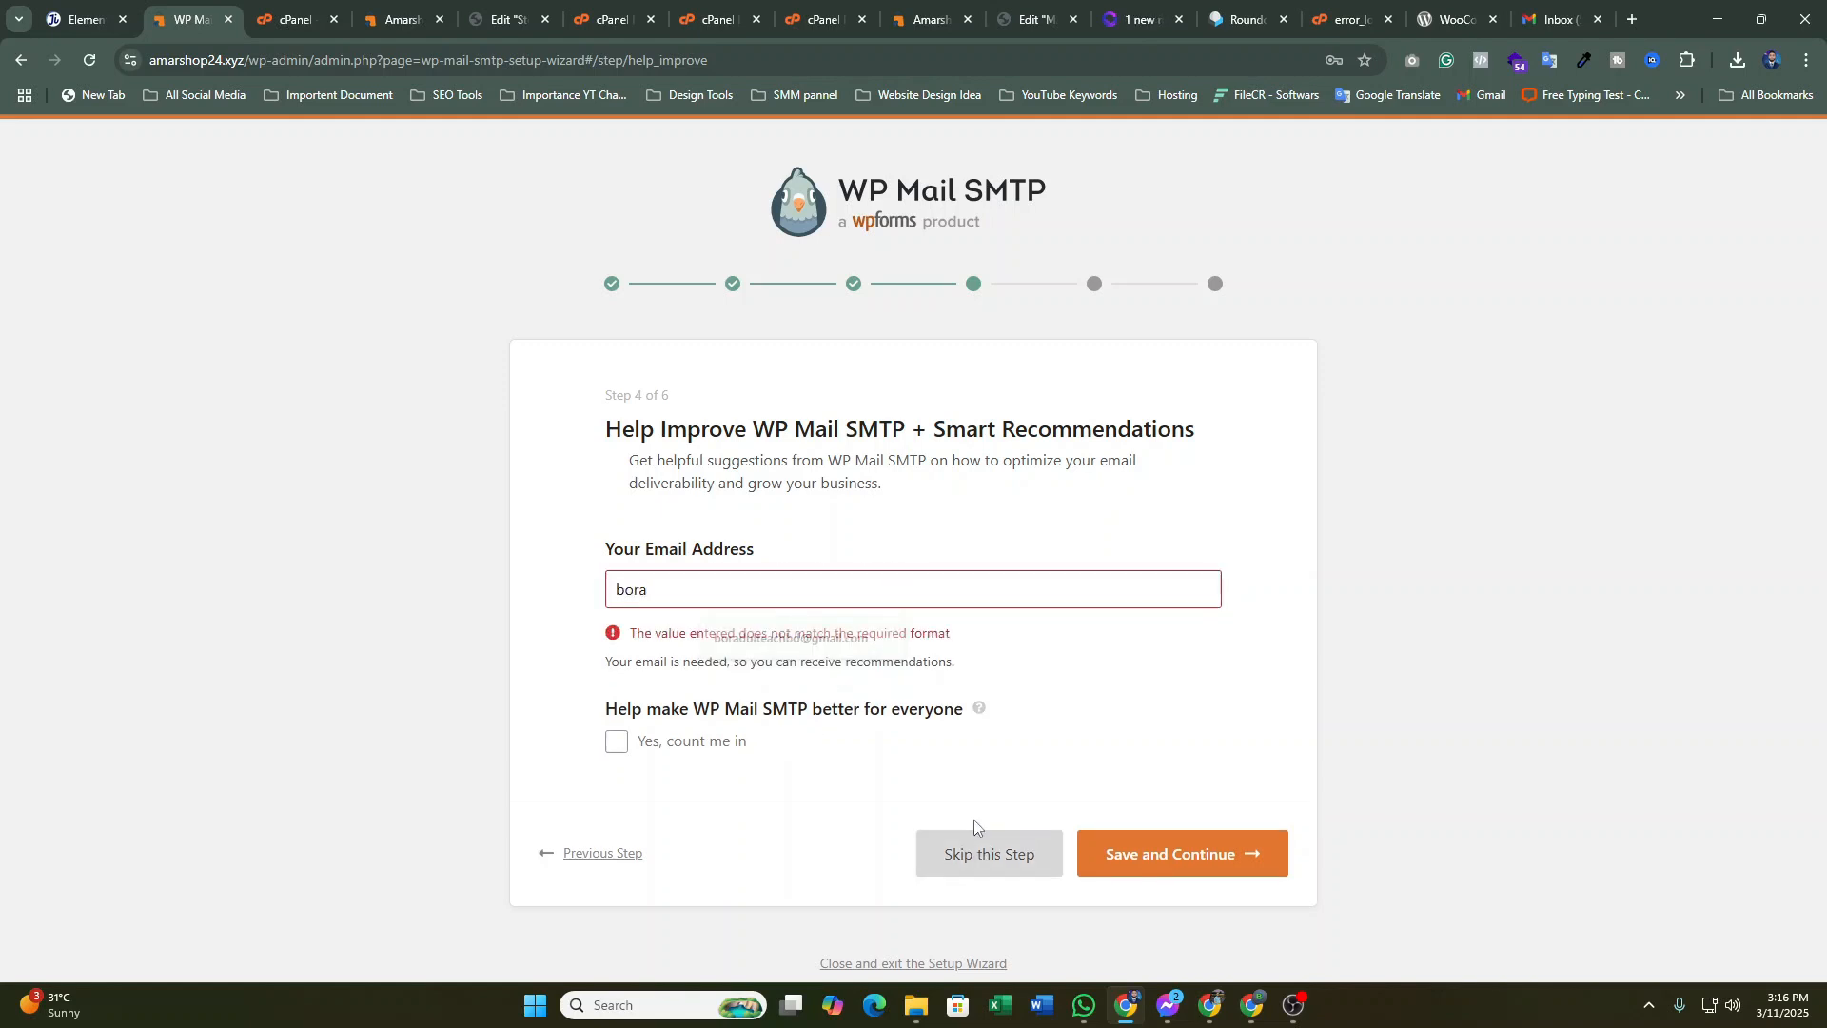
left_click(990, 853)
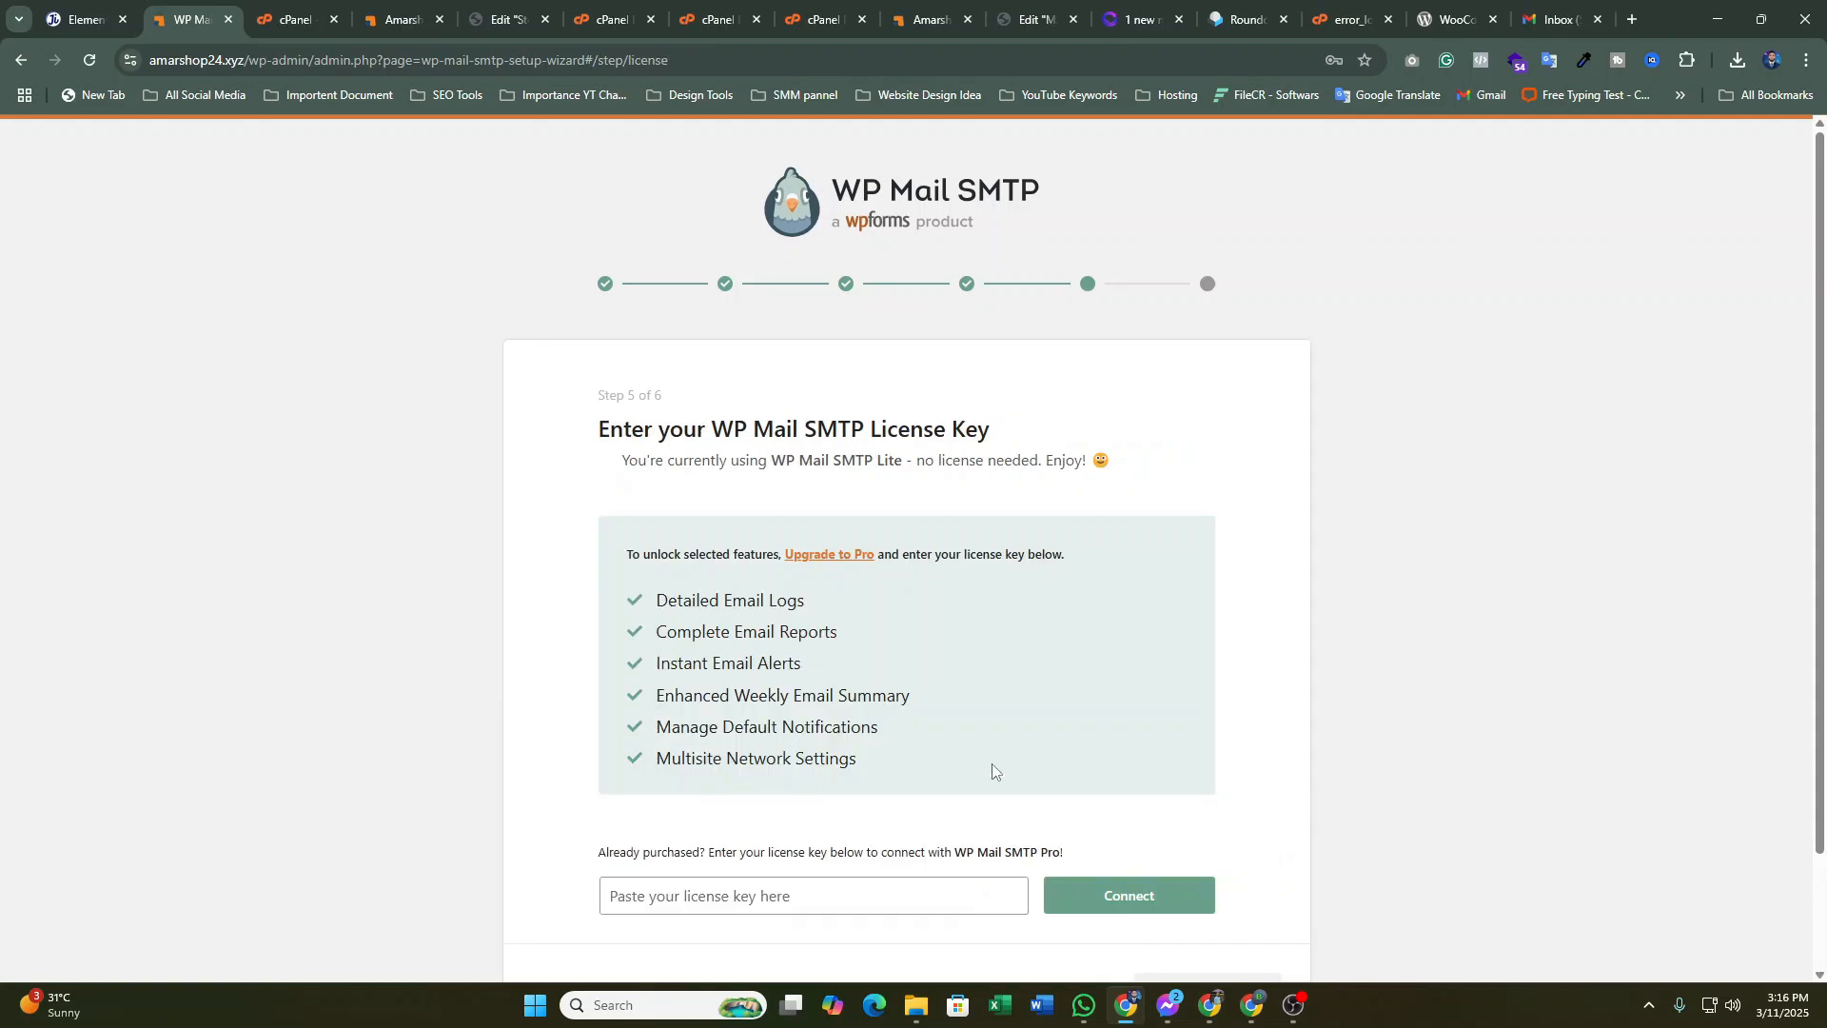
Skip the licence key step and review the step 6 Congrats success page
scroll(1020, 628, "down", 2)
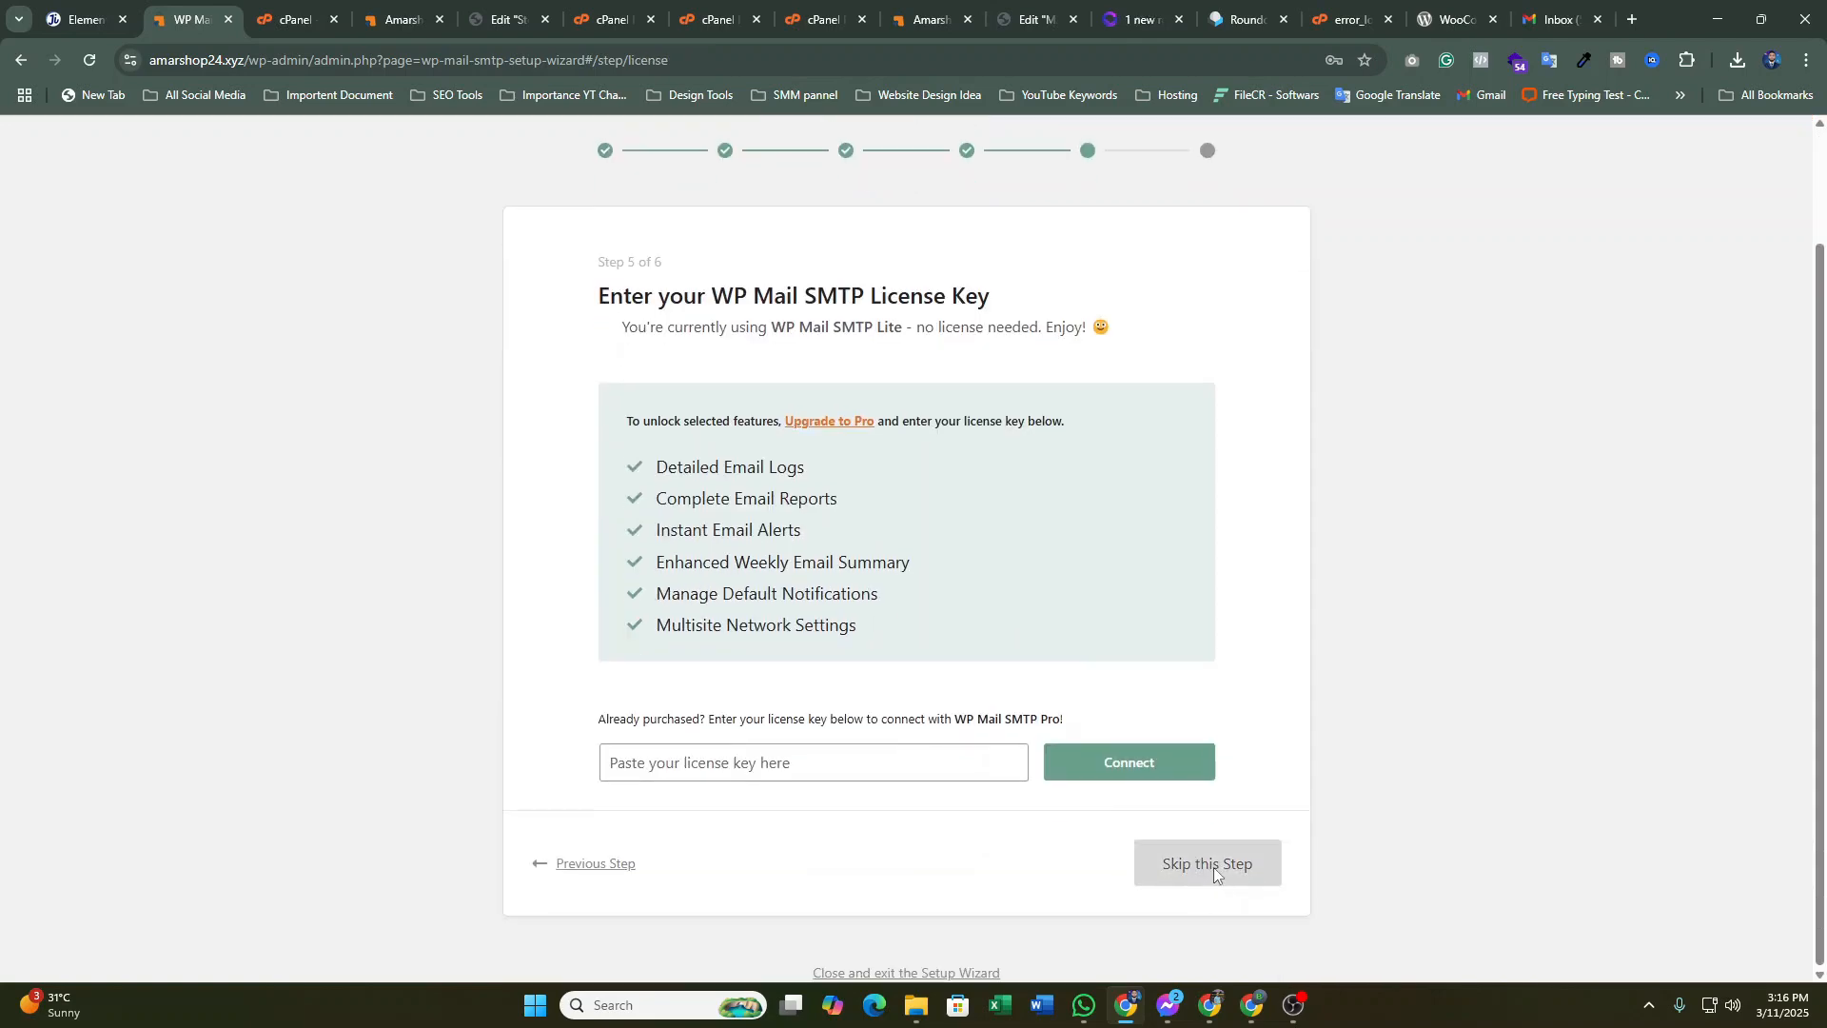
left_click(1213, 866)
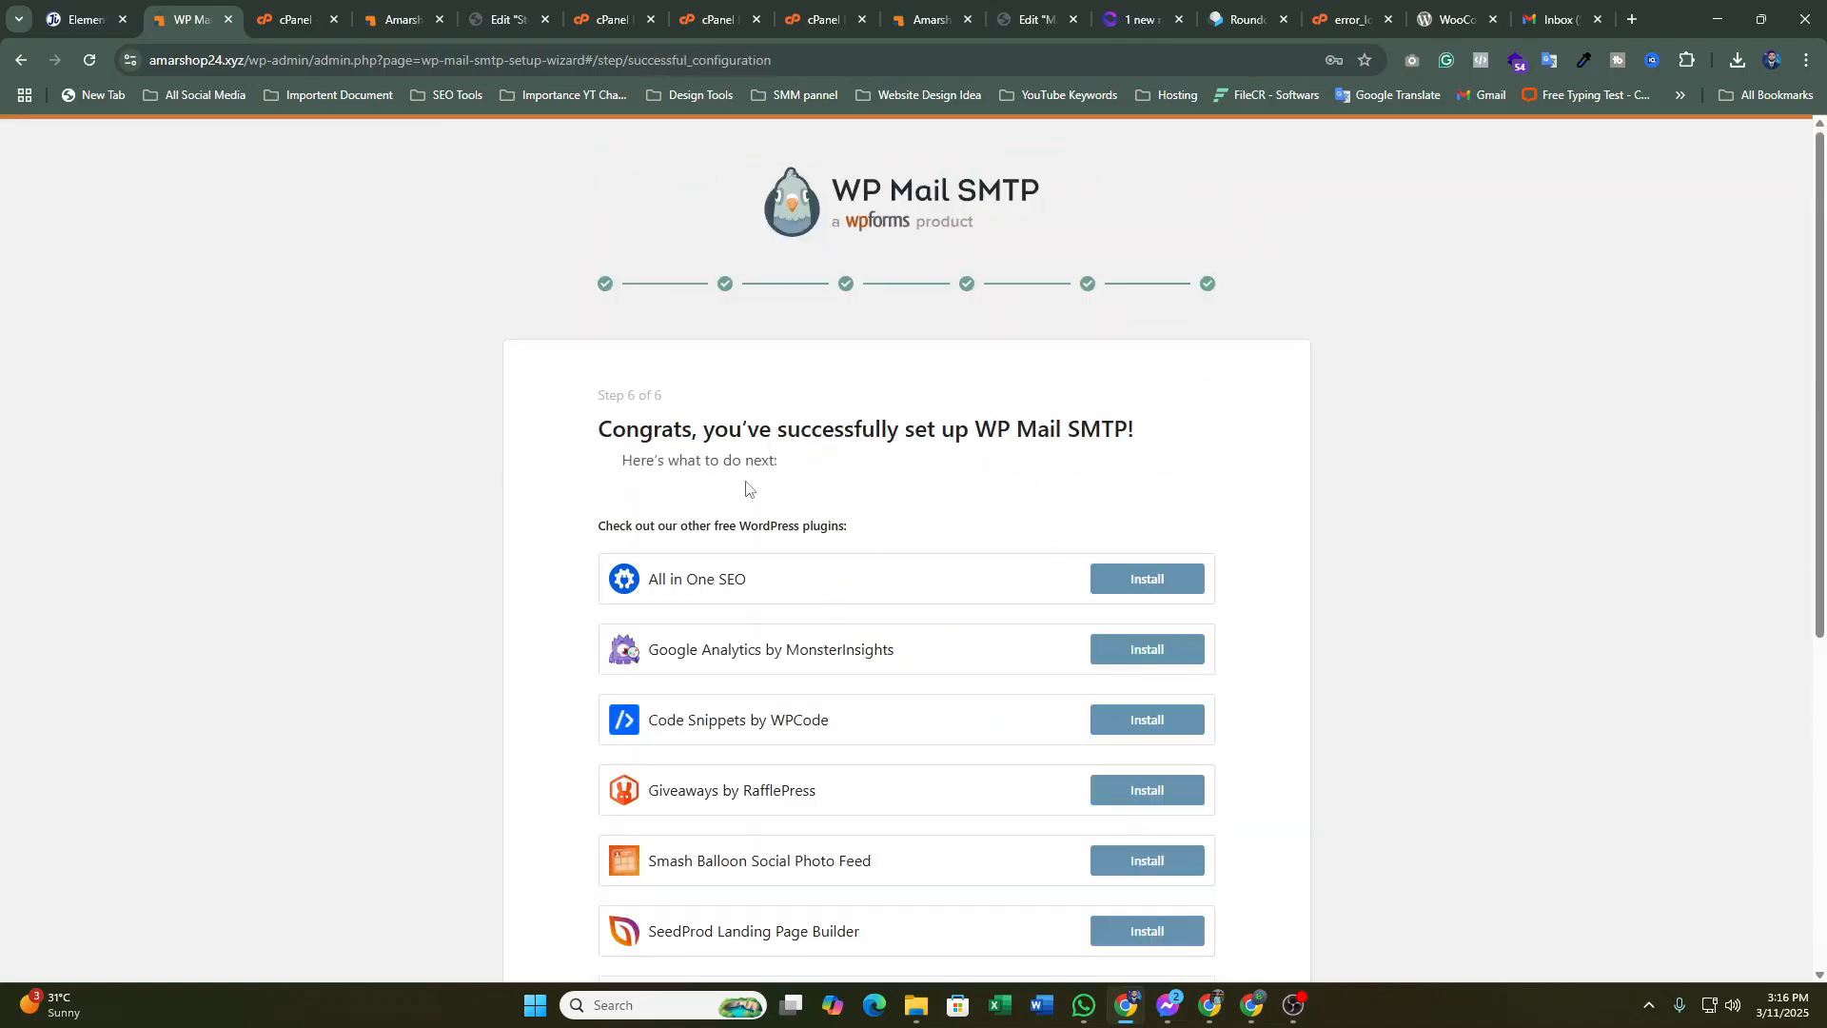
scroll(871, 480, "down", 4)
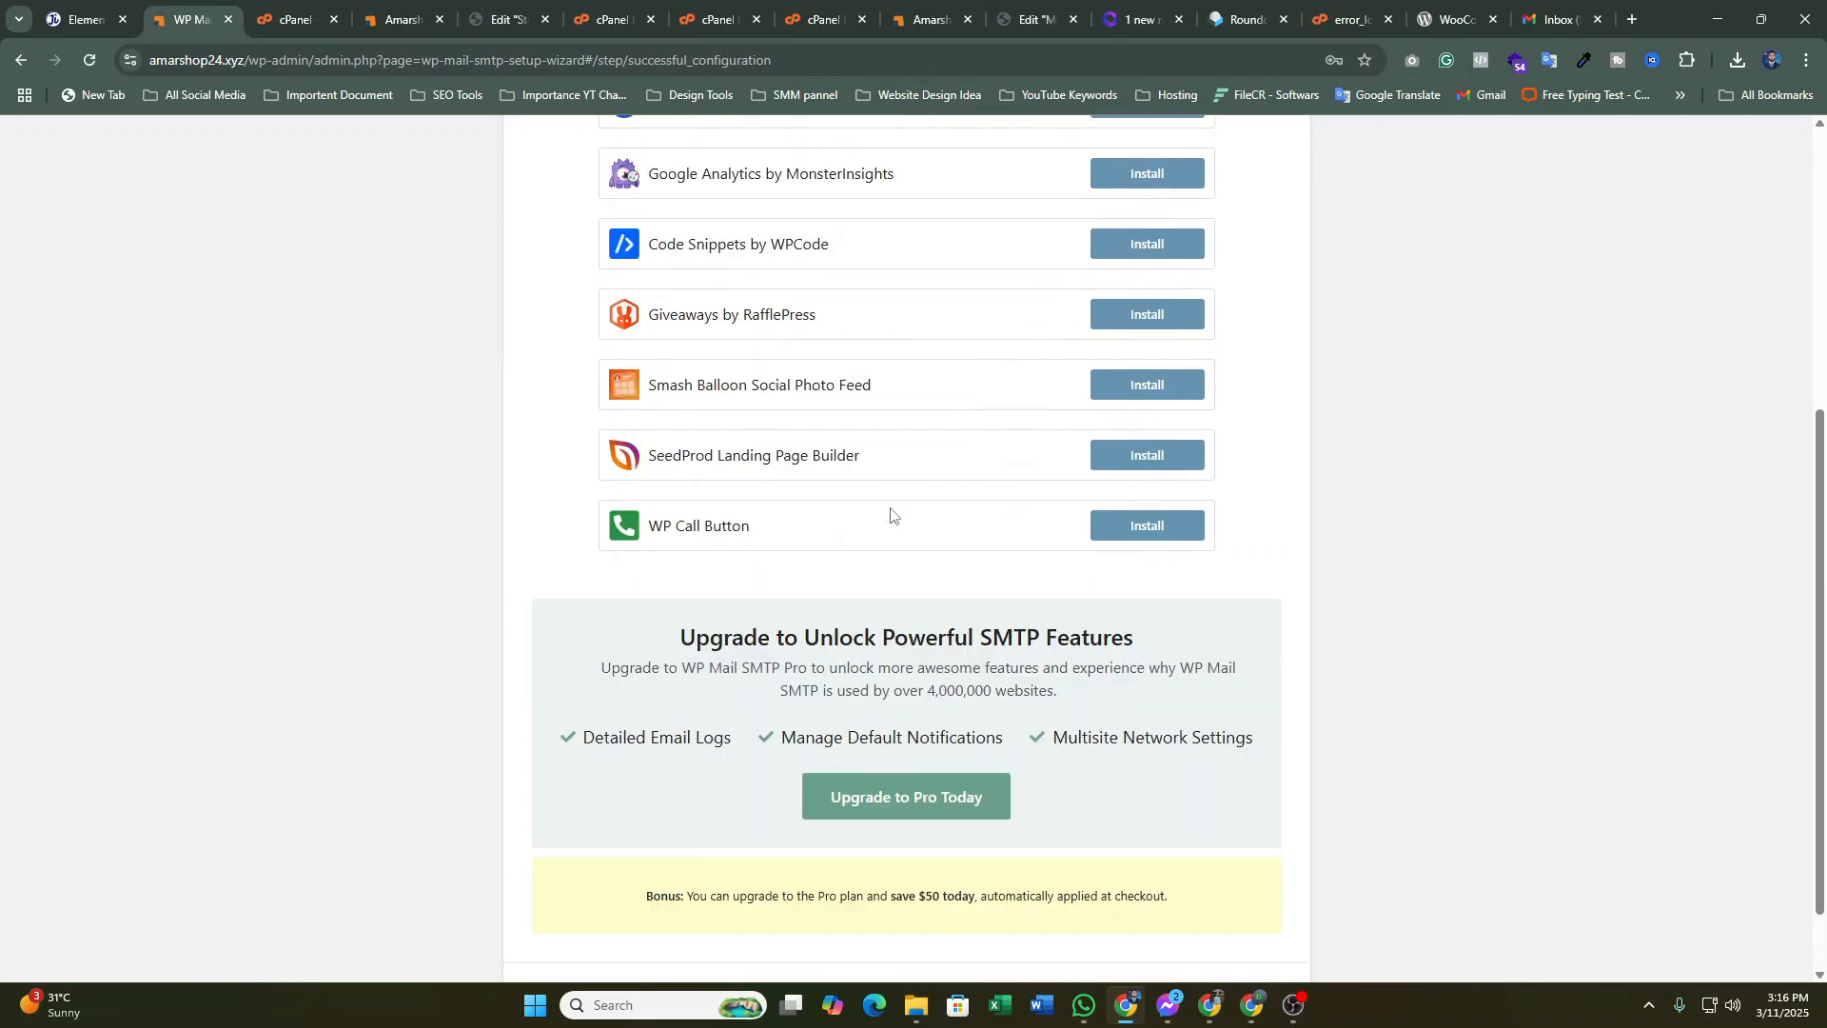
scroll(895, 510, "up", 5)
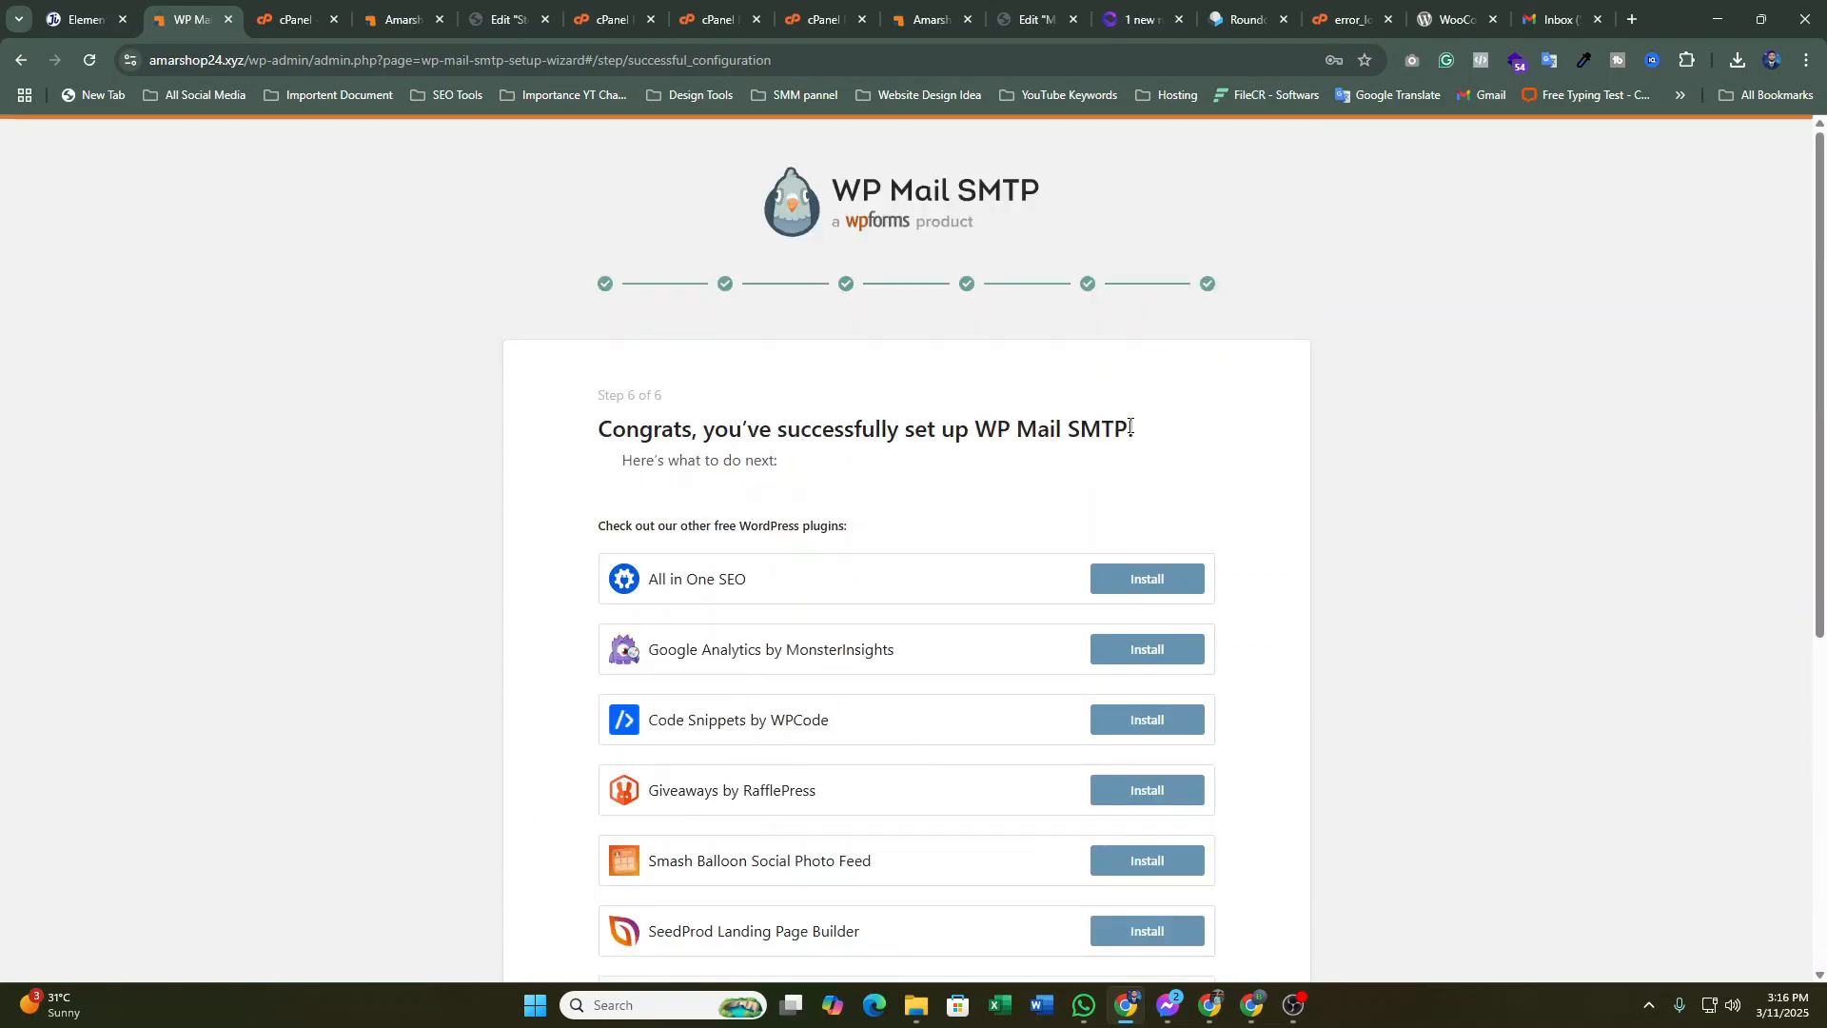
scroll(1130, 424, "down", 5)
scroll(1129, 454, "down", 2)
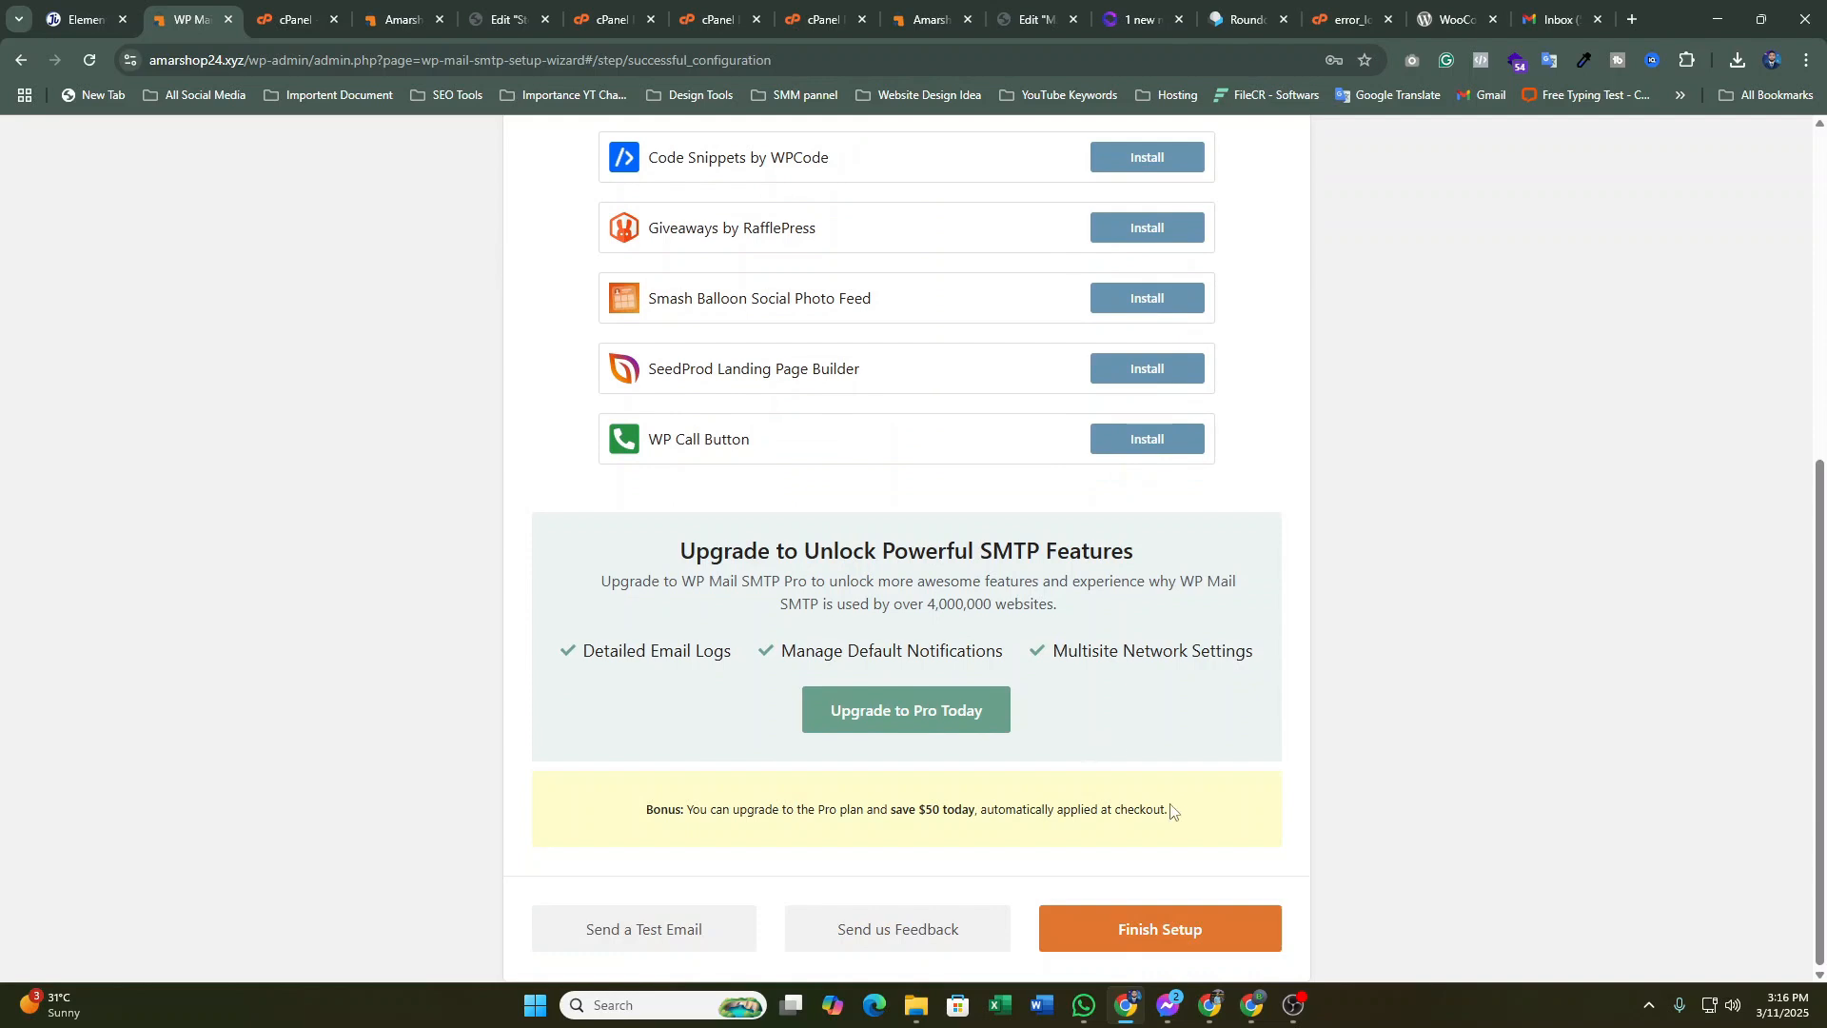
Send a test email from the Email Test tool to the autofilled Gmail address
left_click(629, 934)
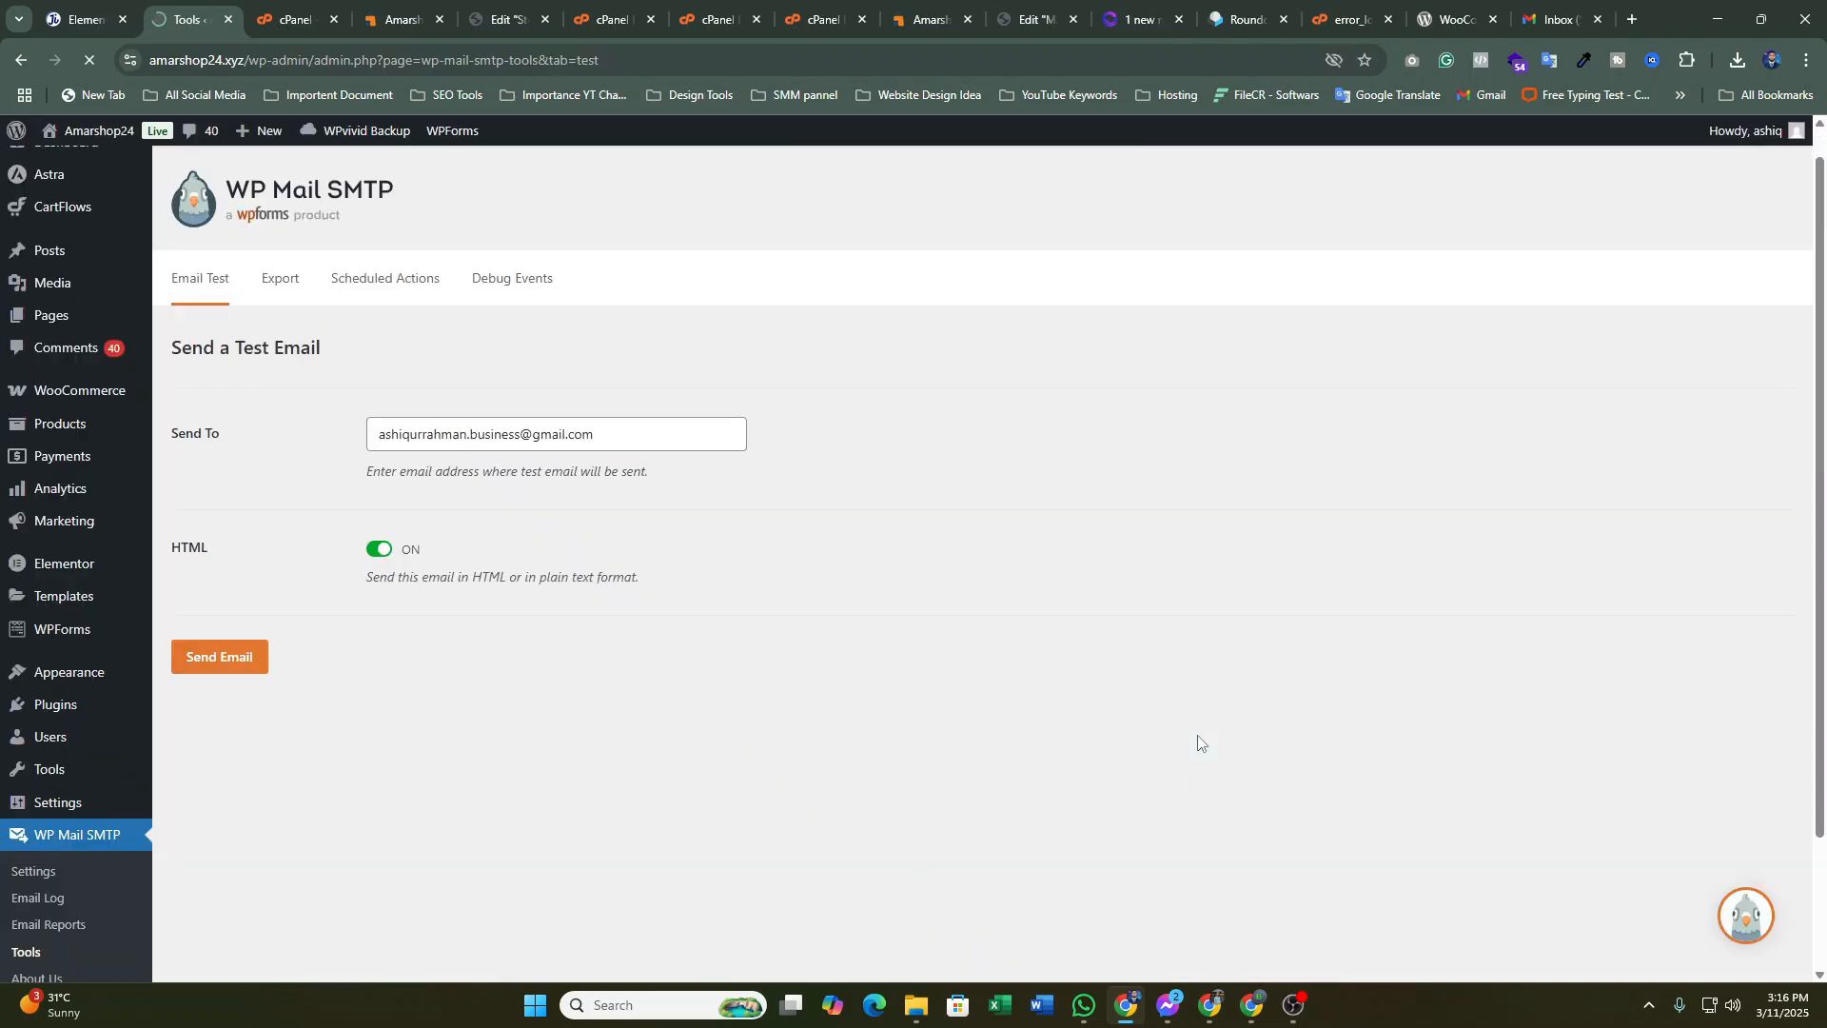
scroll(1199, 743, "down", 1)
left_click_drag(614, 379, 314, 385)
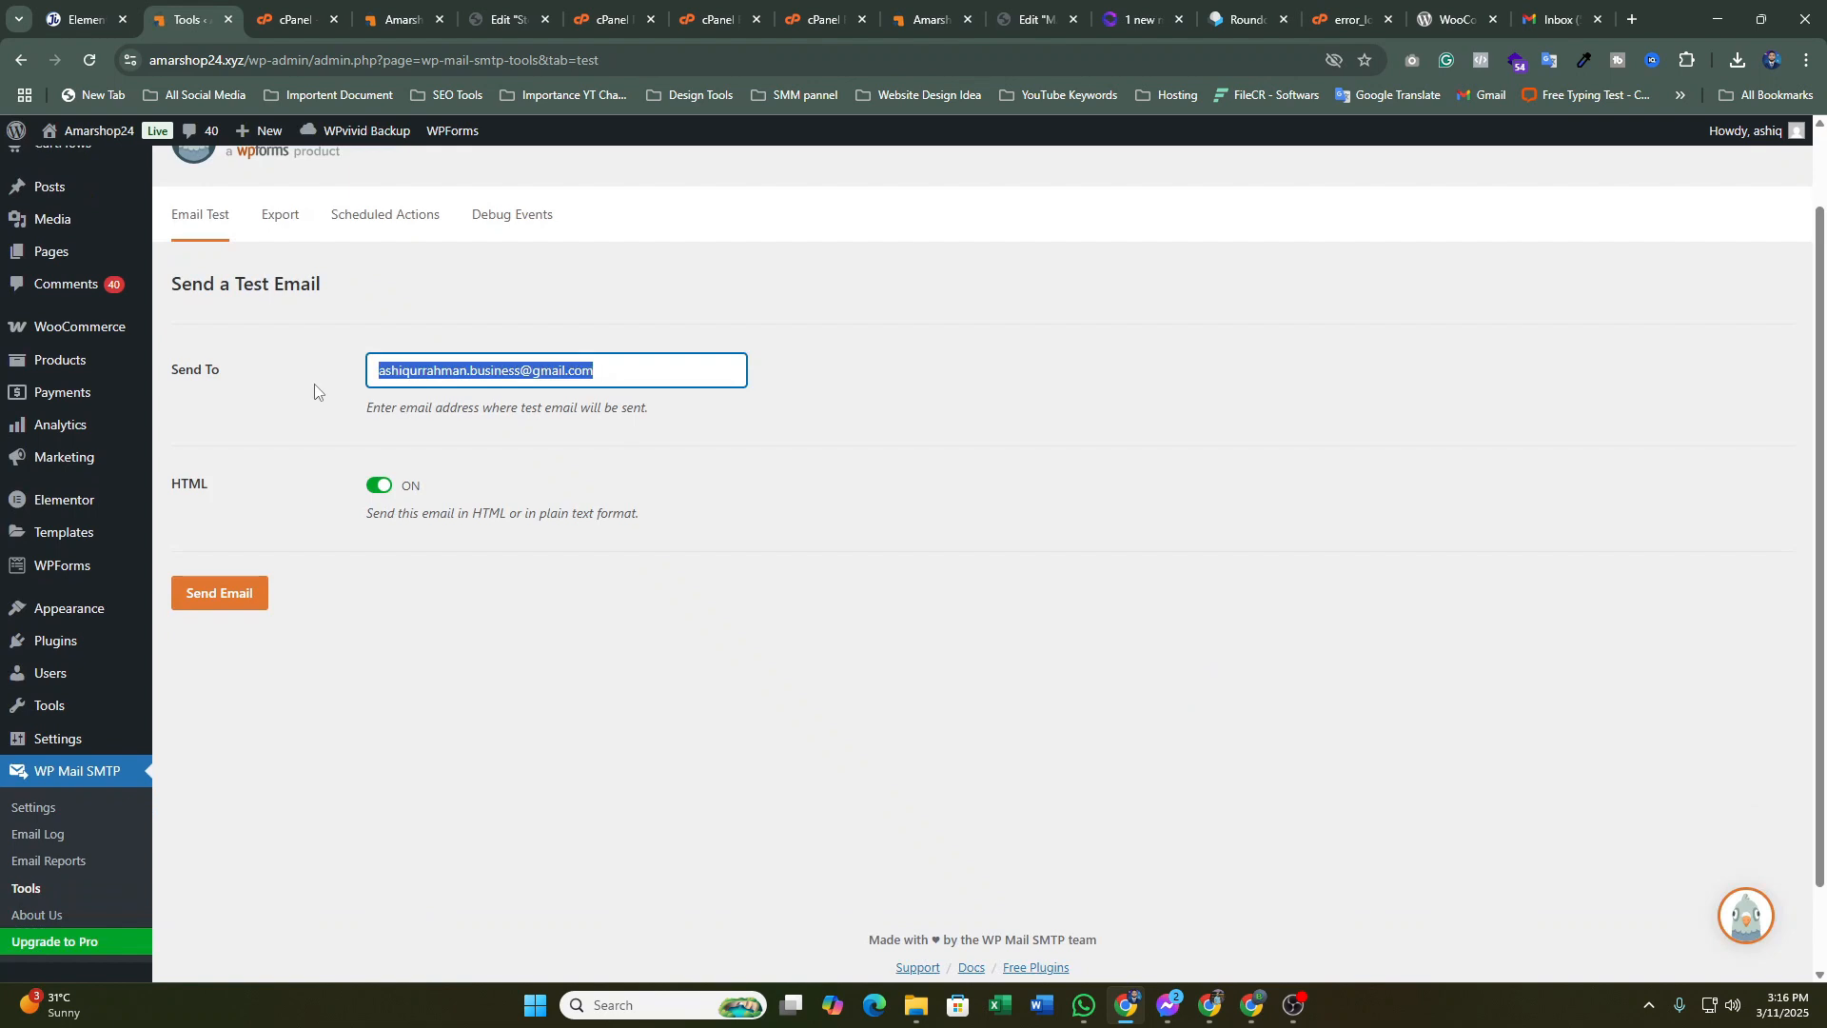
key("BackSpace")
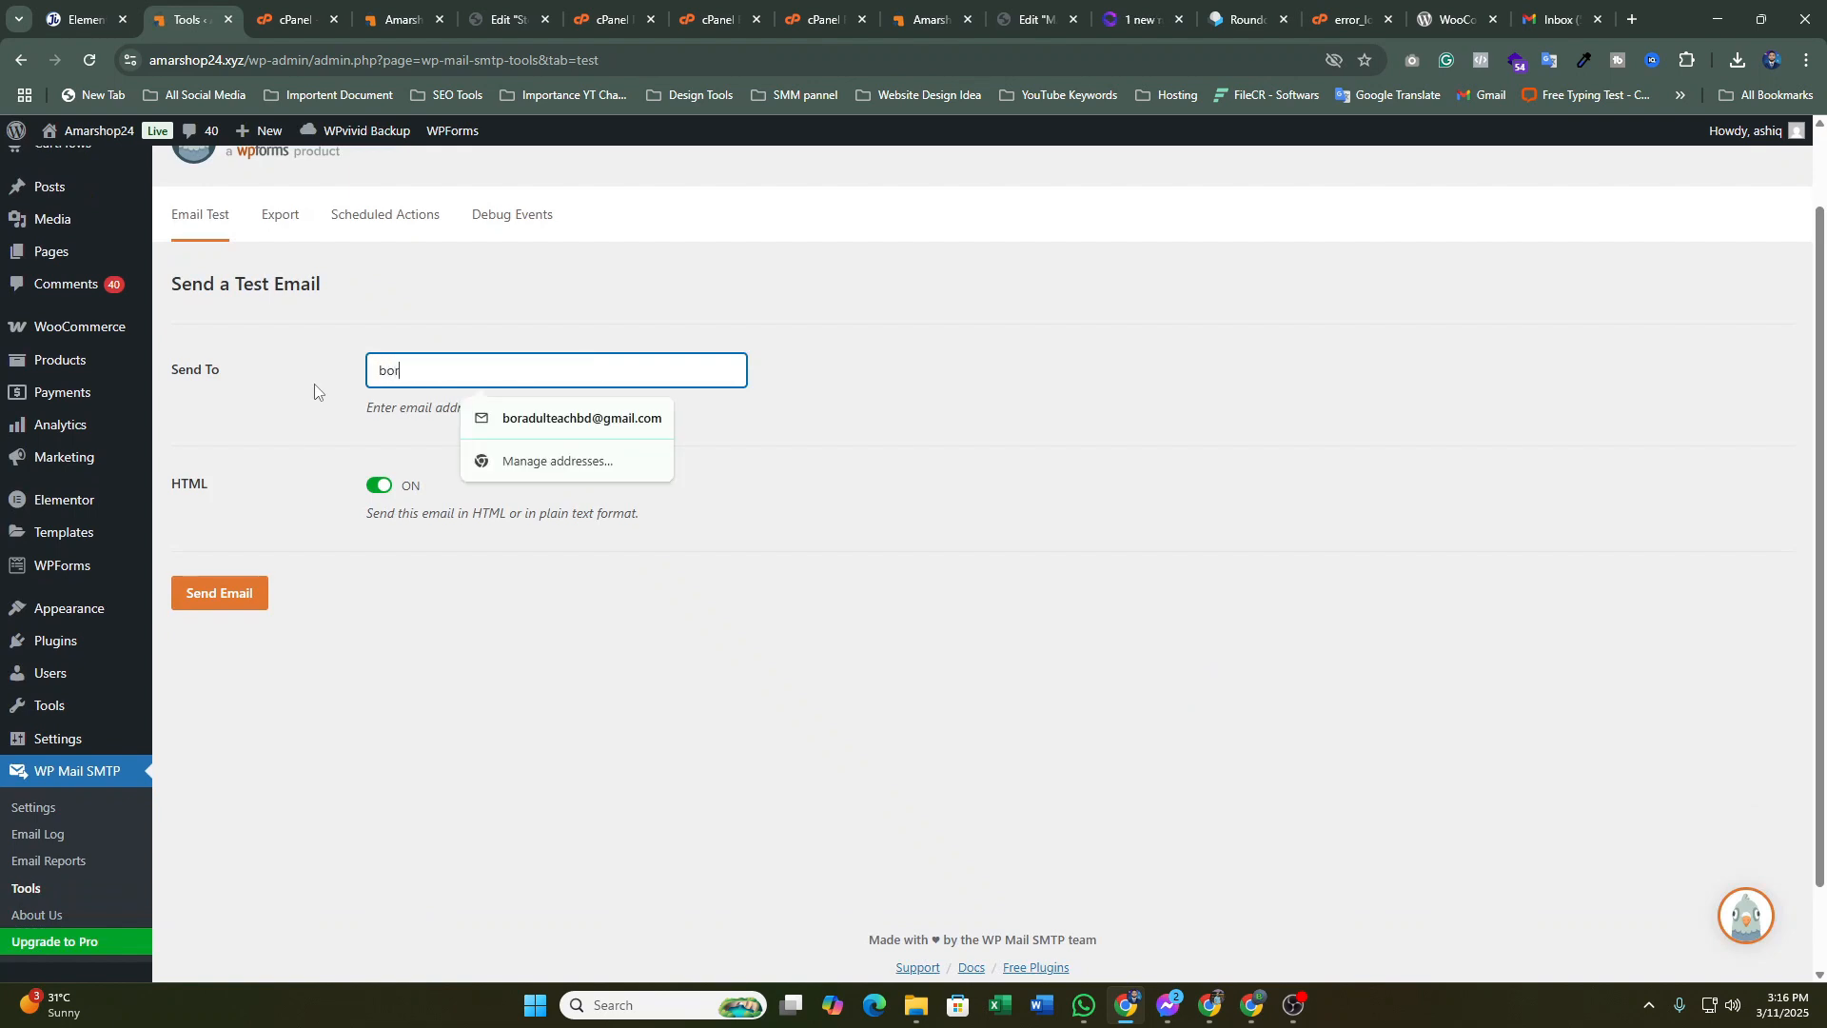
left_click(655, 421)
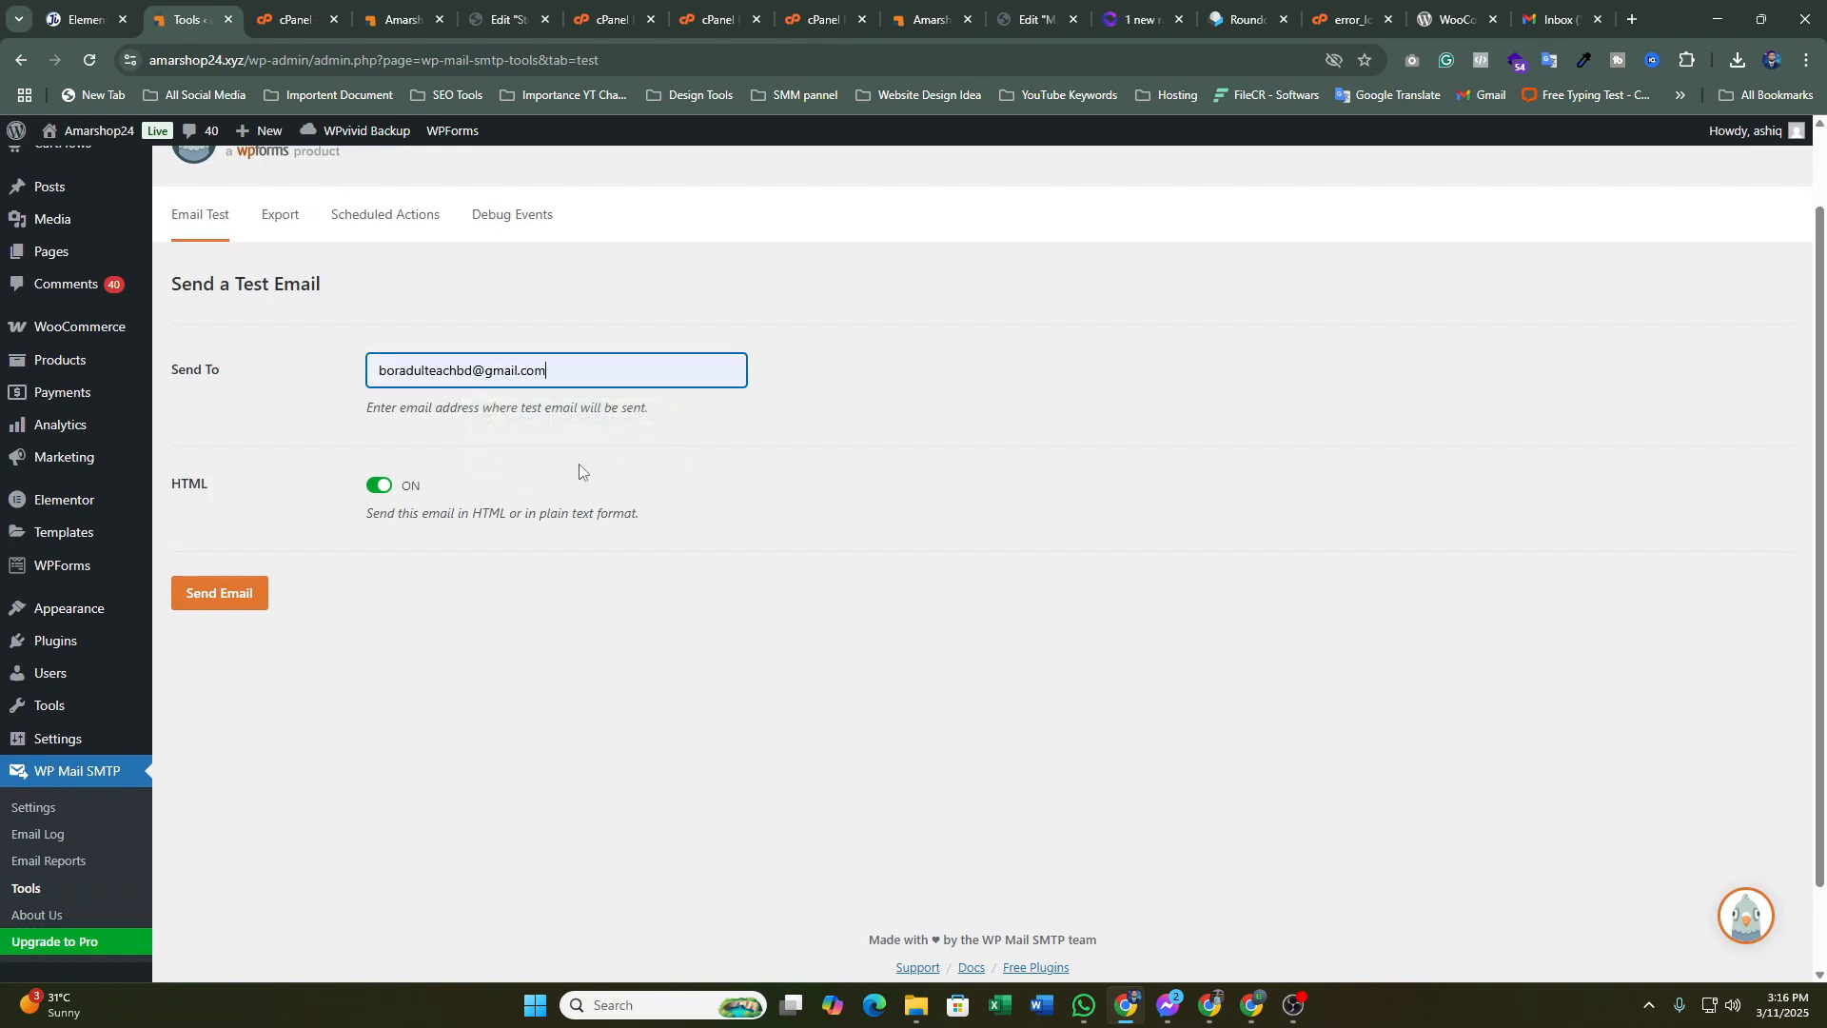
left_click(247, 600)
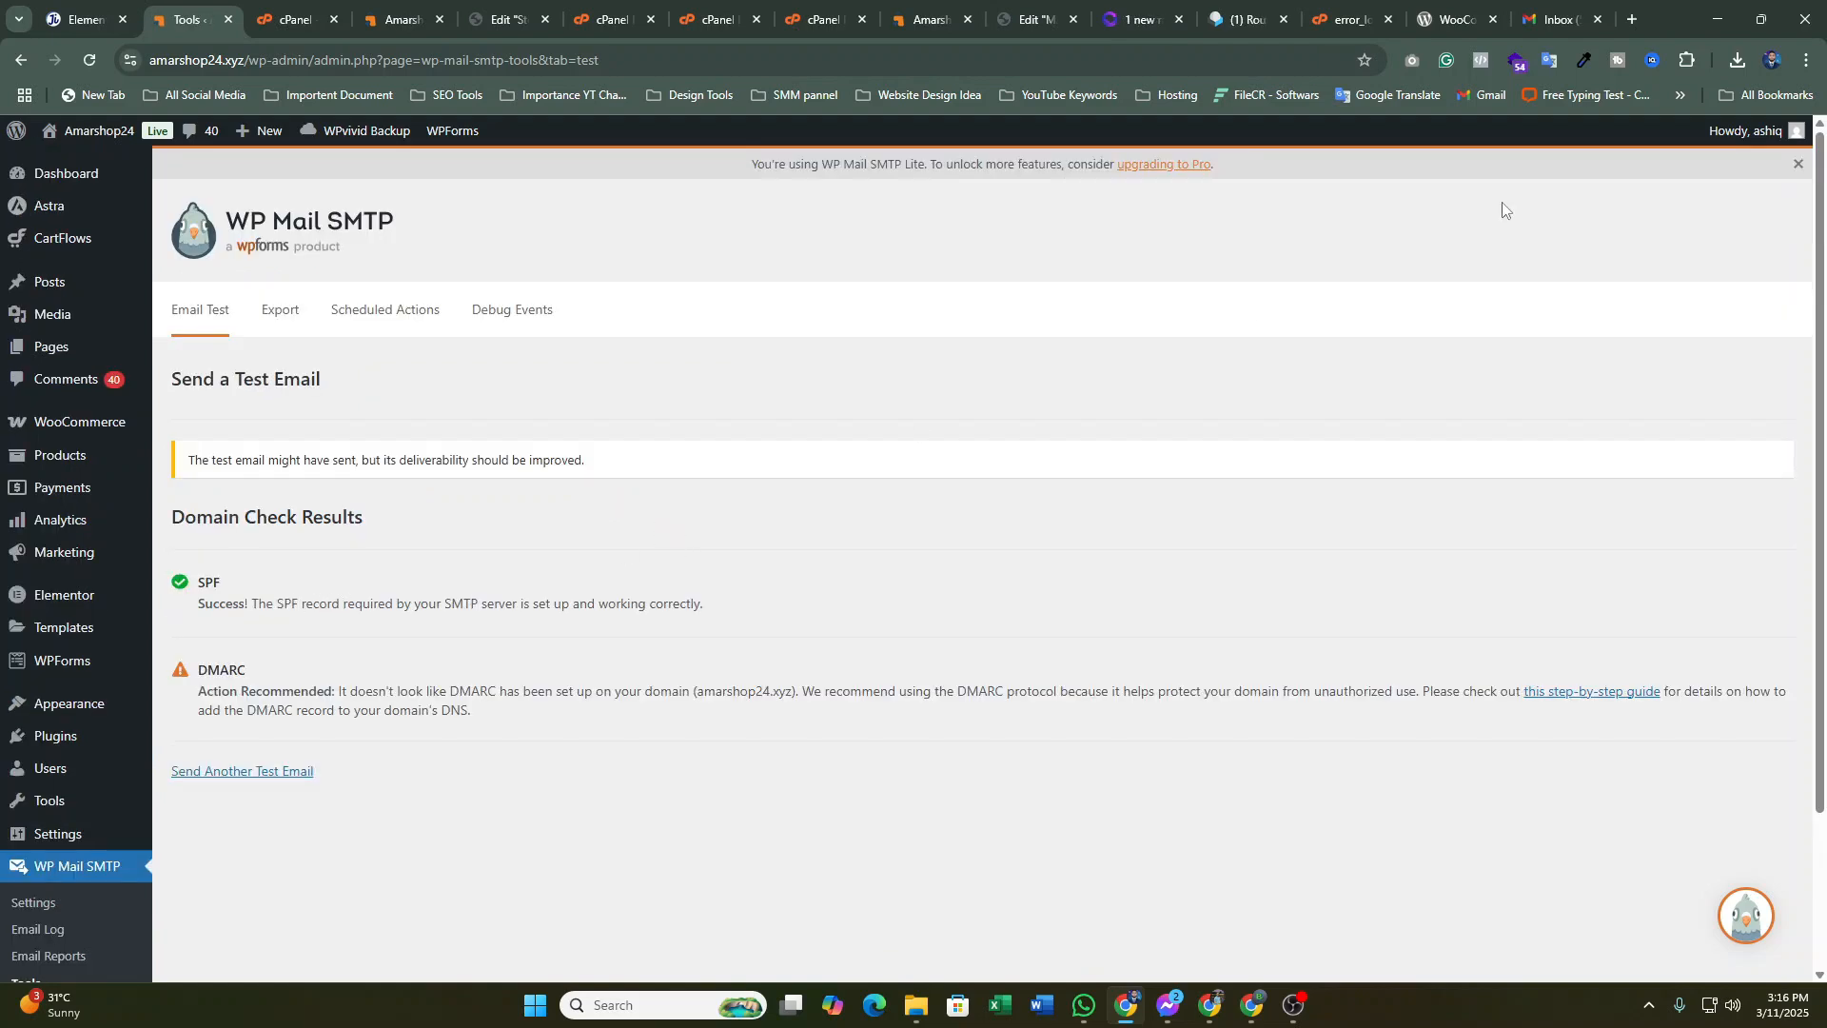
Open Gmail in a new tab and look for the test email in Promotions, then Spam
left_click(1633, 20)
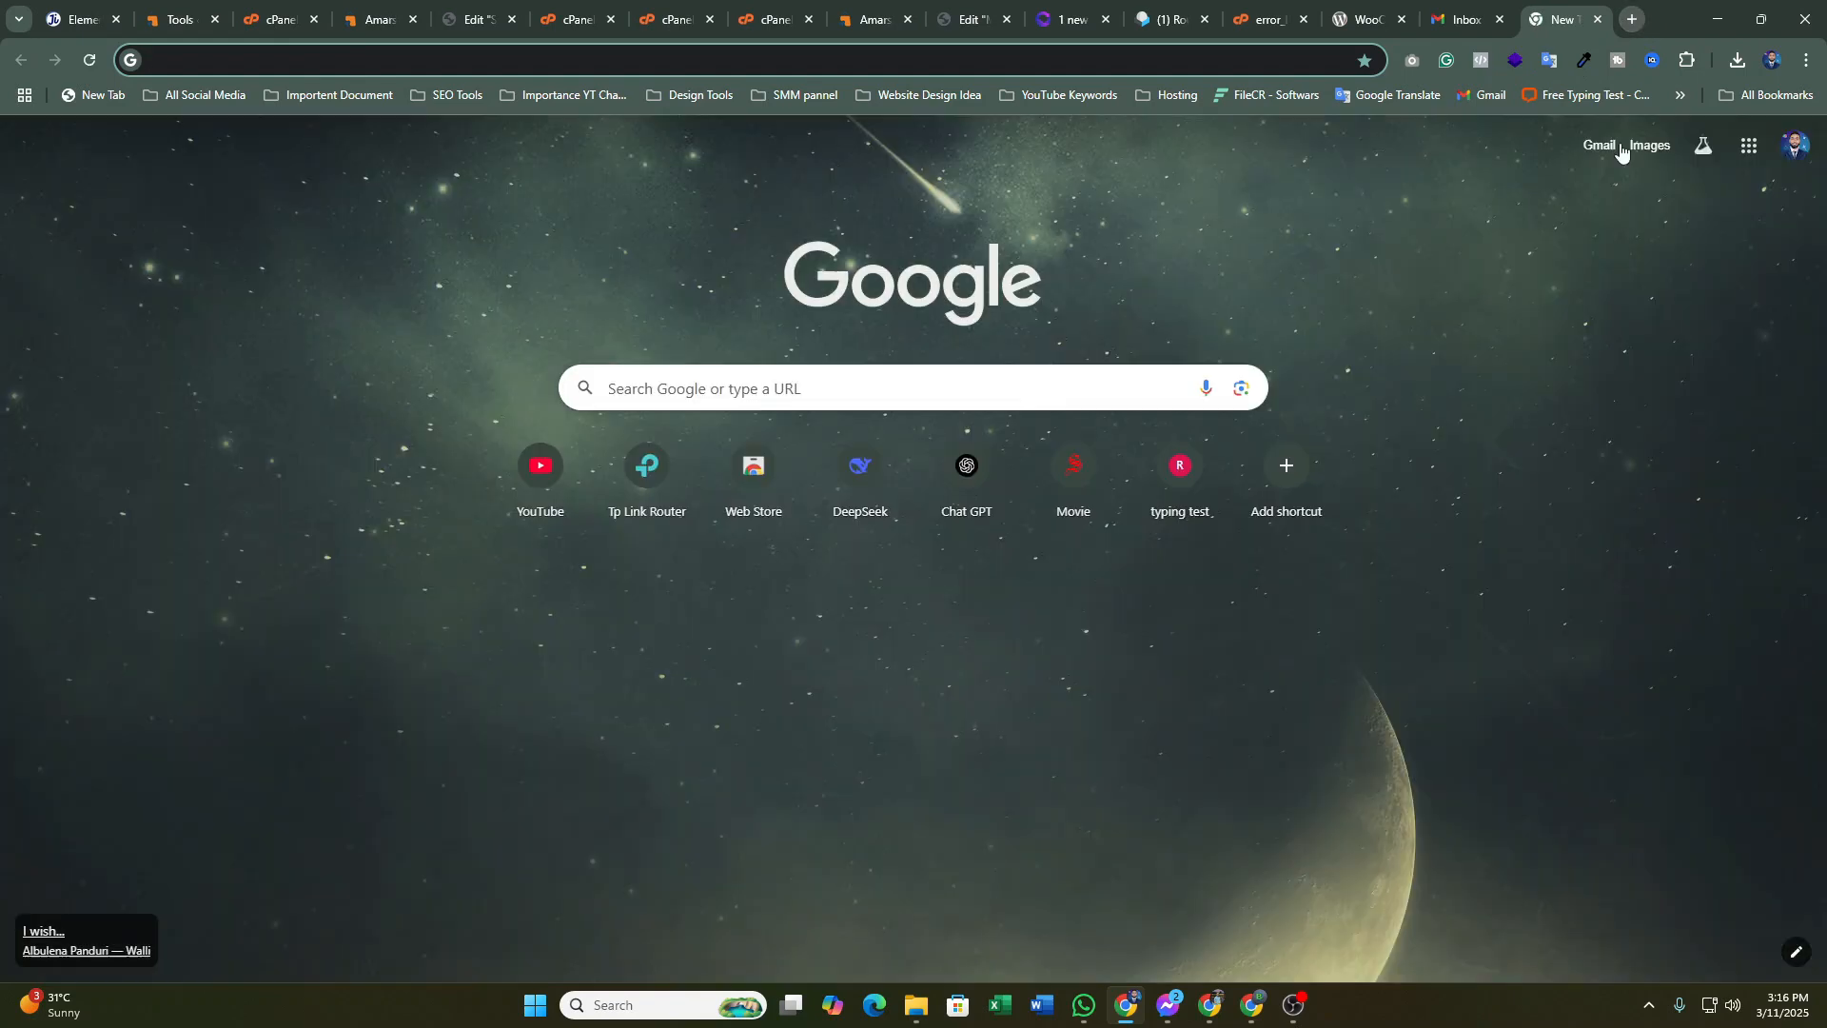
left_click(1600, 146)
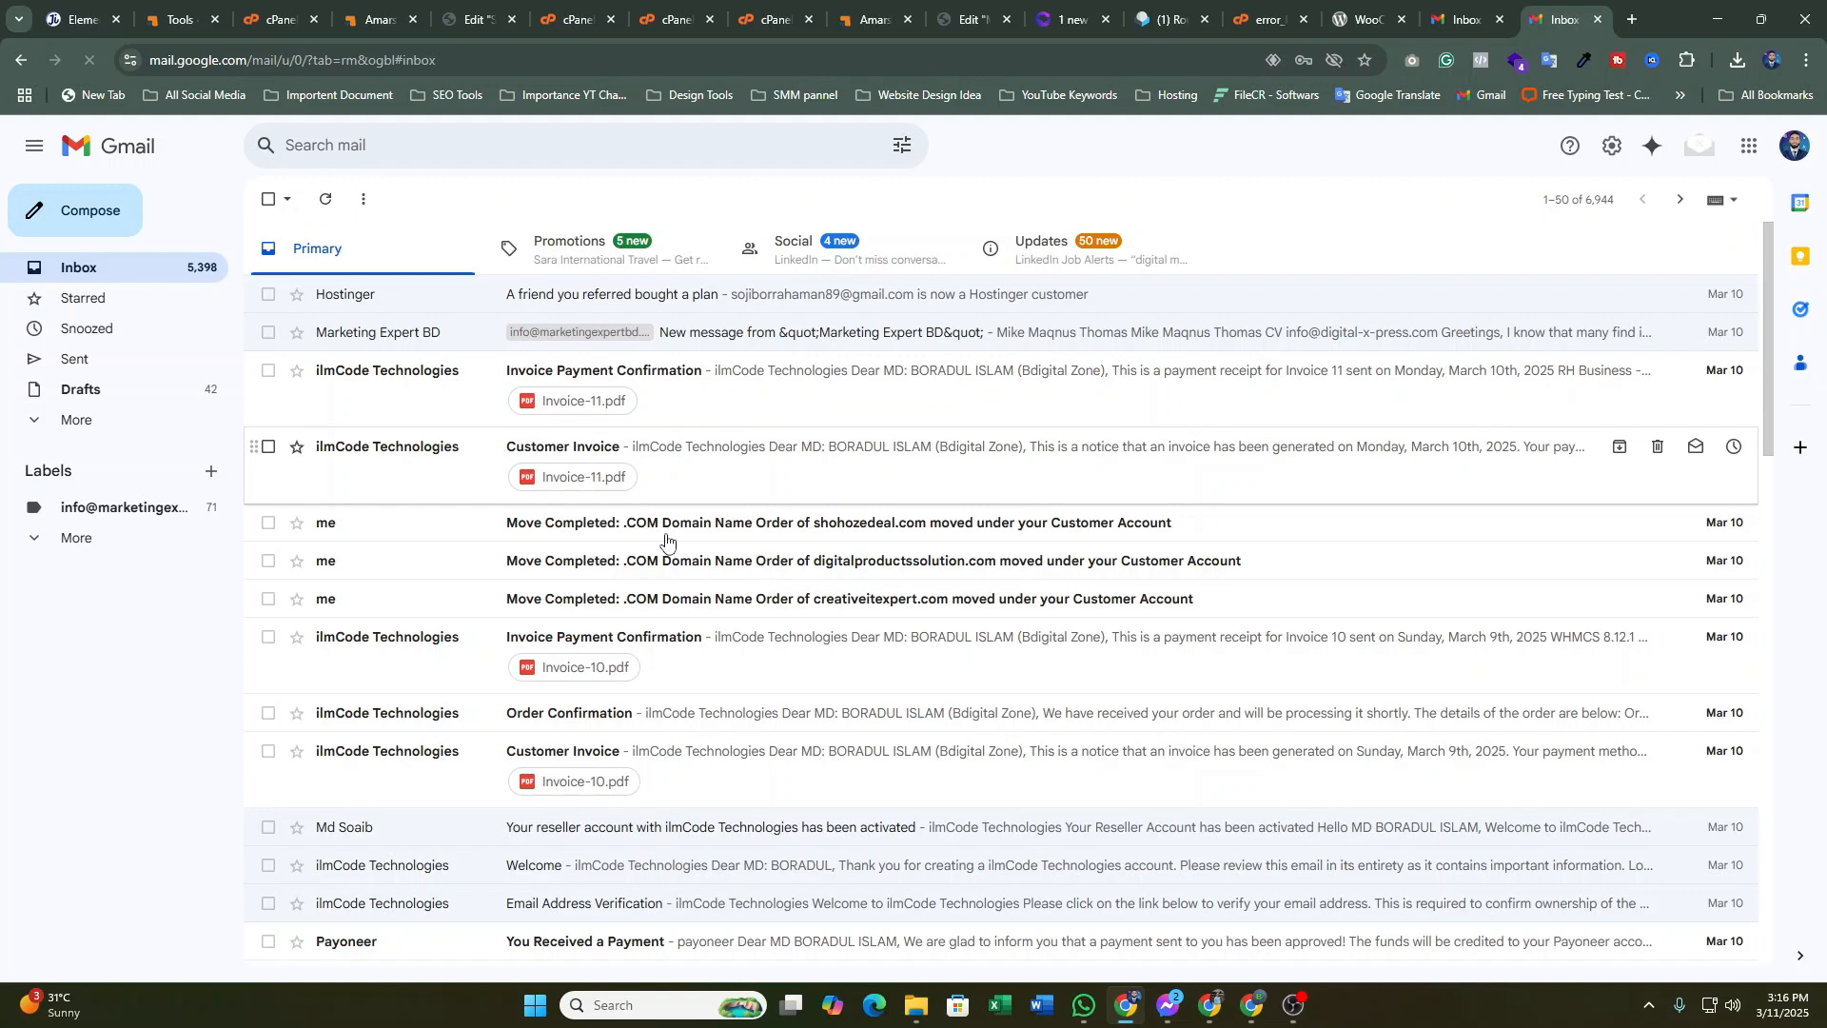
left_click(609, 249)
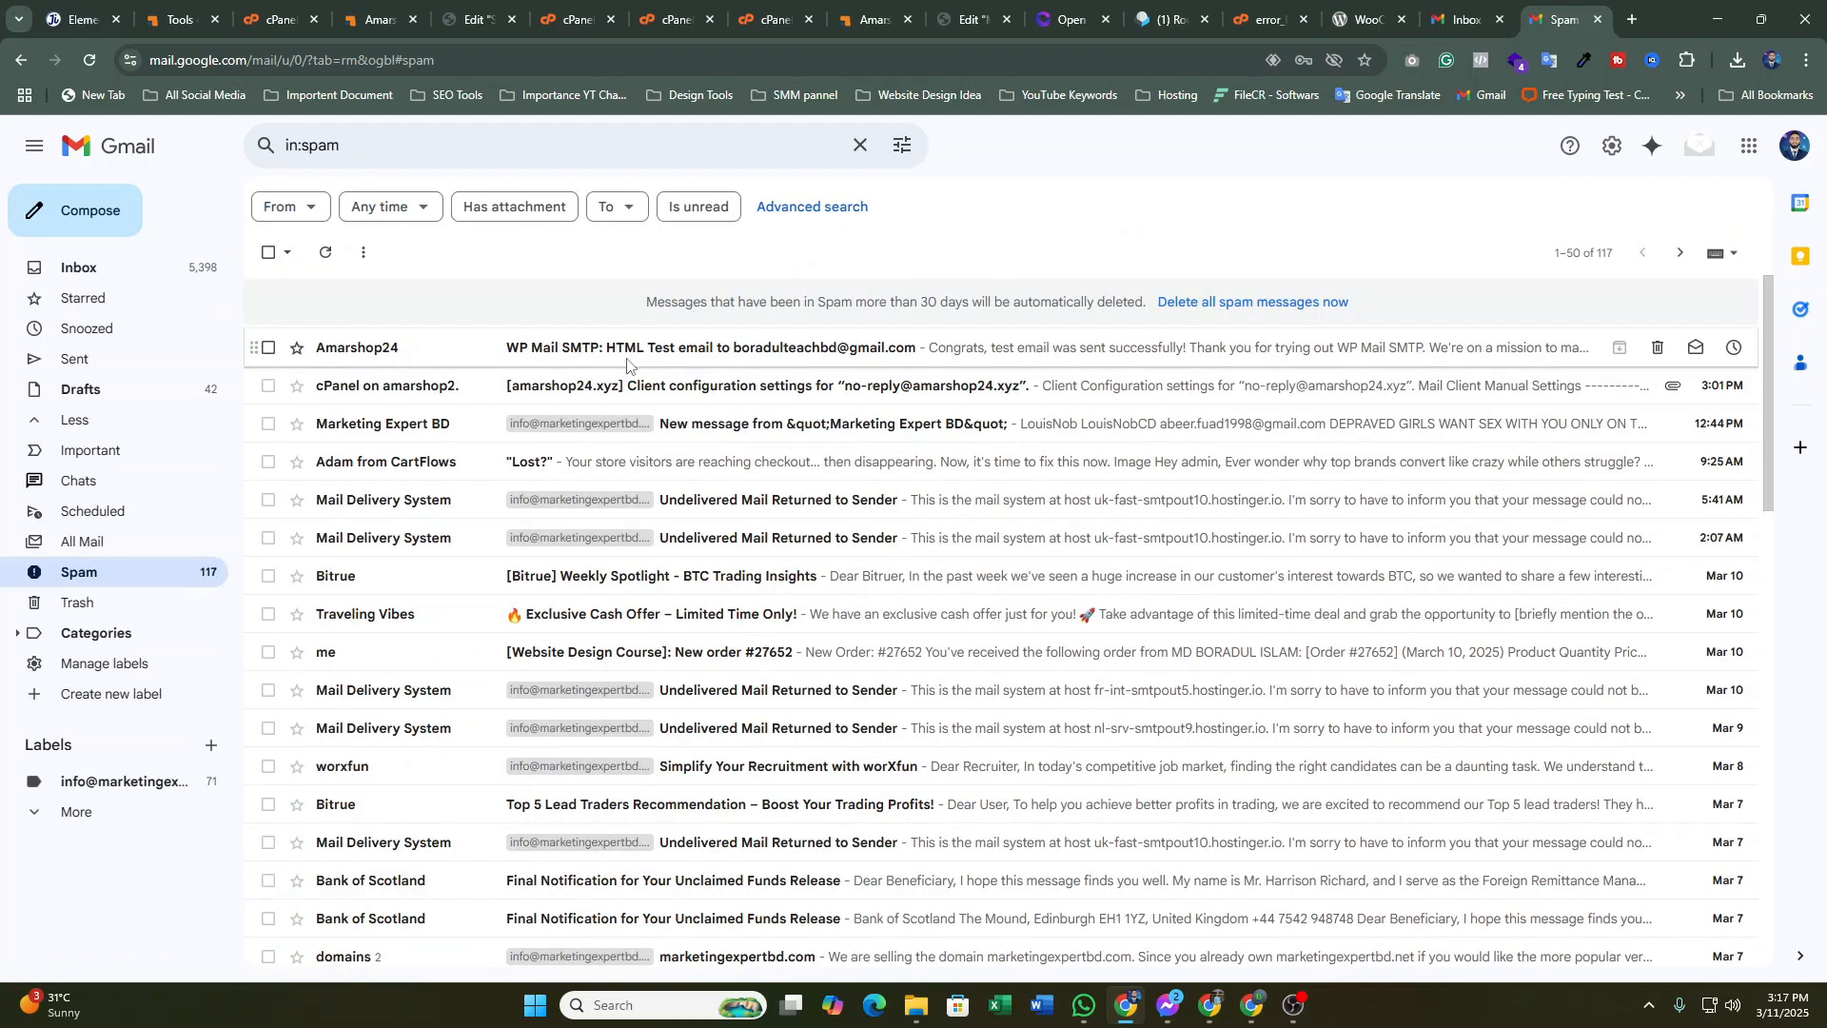
left_click(628, 366)
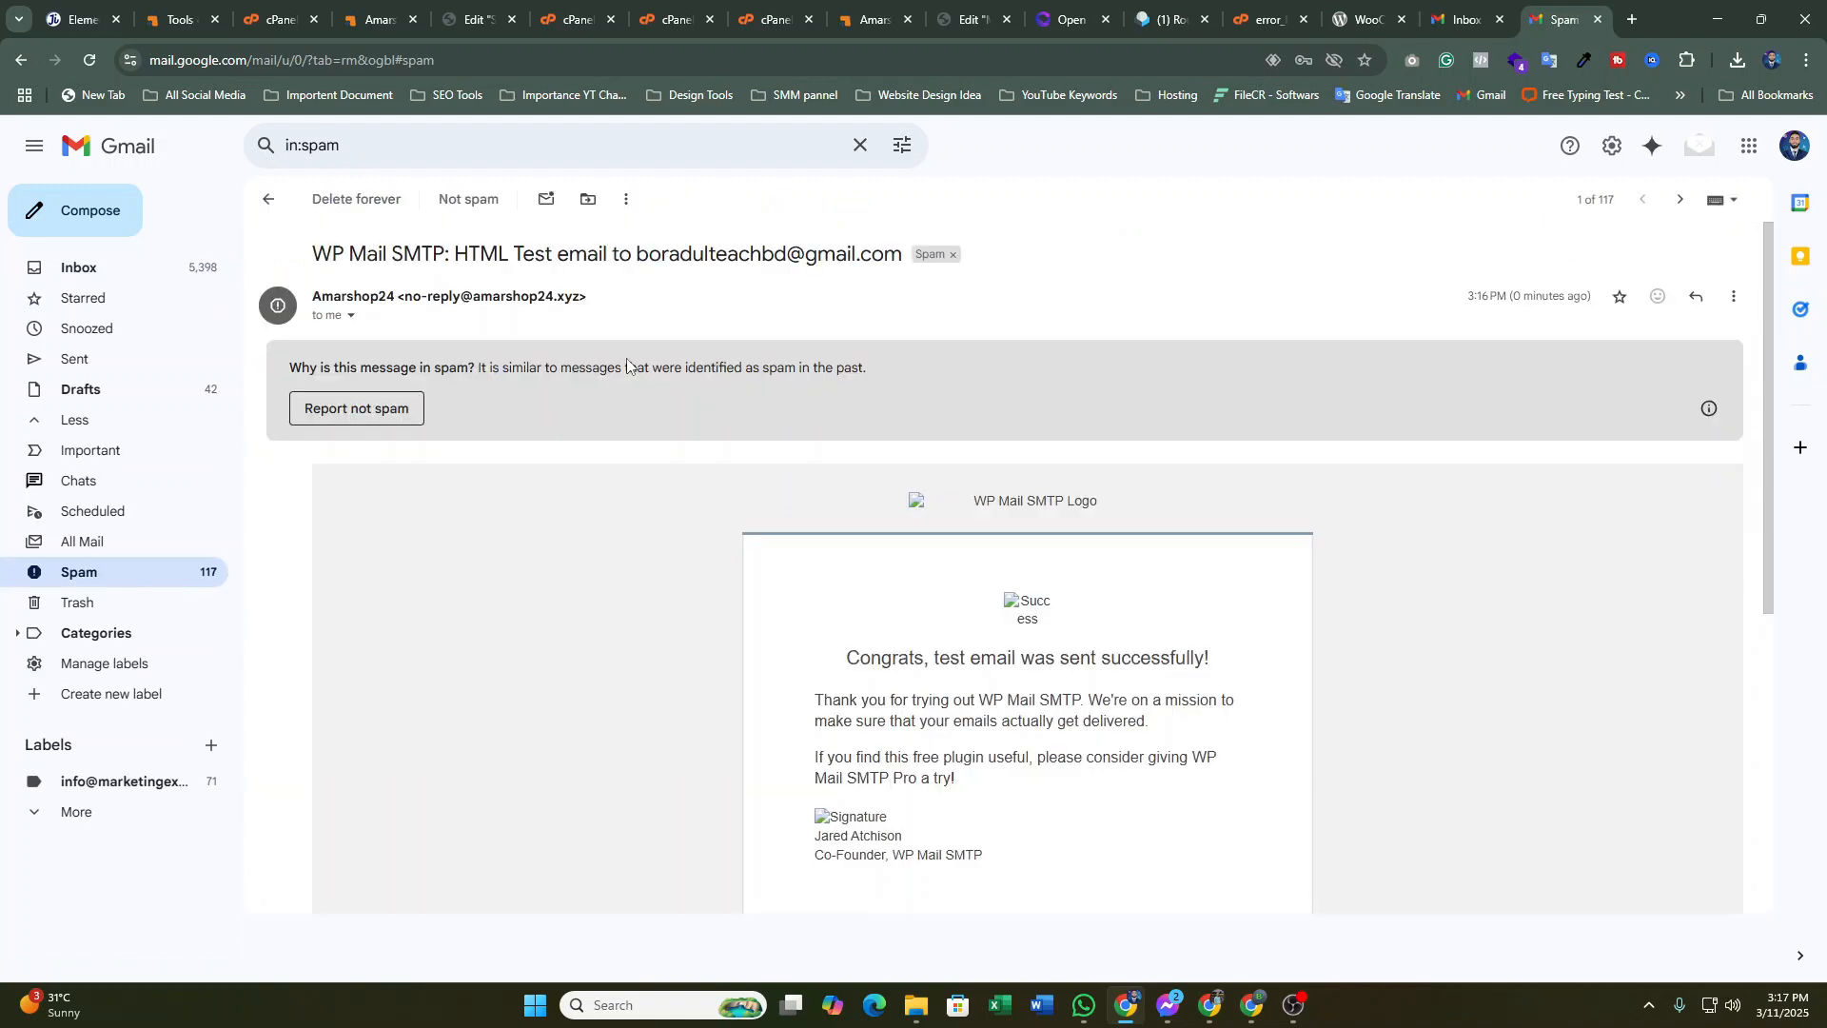
Mark the WP Mail SMTP test email as not spam and return to the Email Test tab
scroll(428, 333, "down", 1)
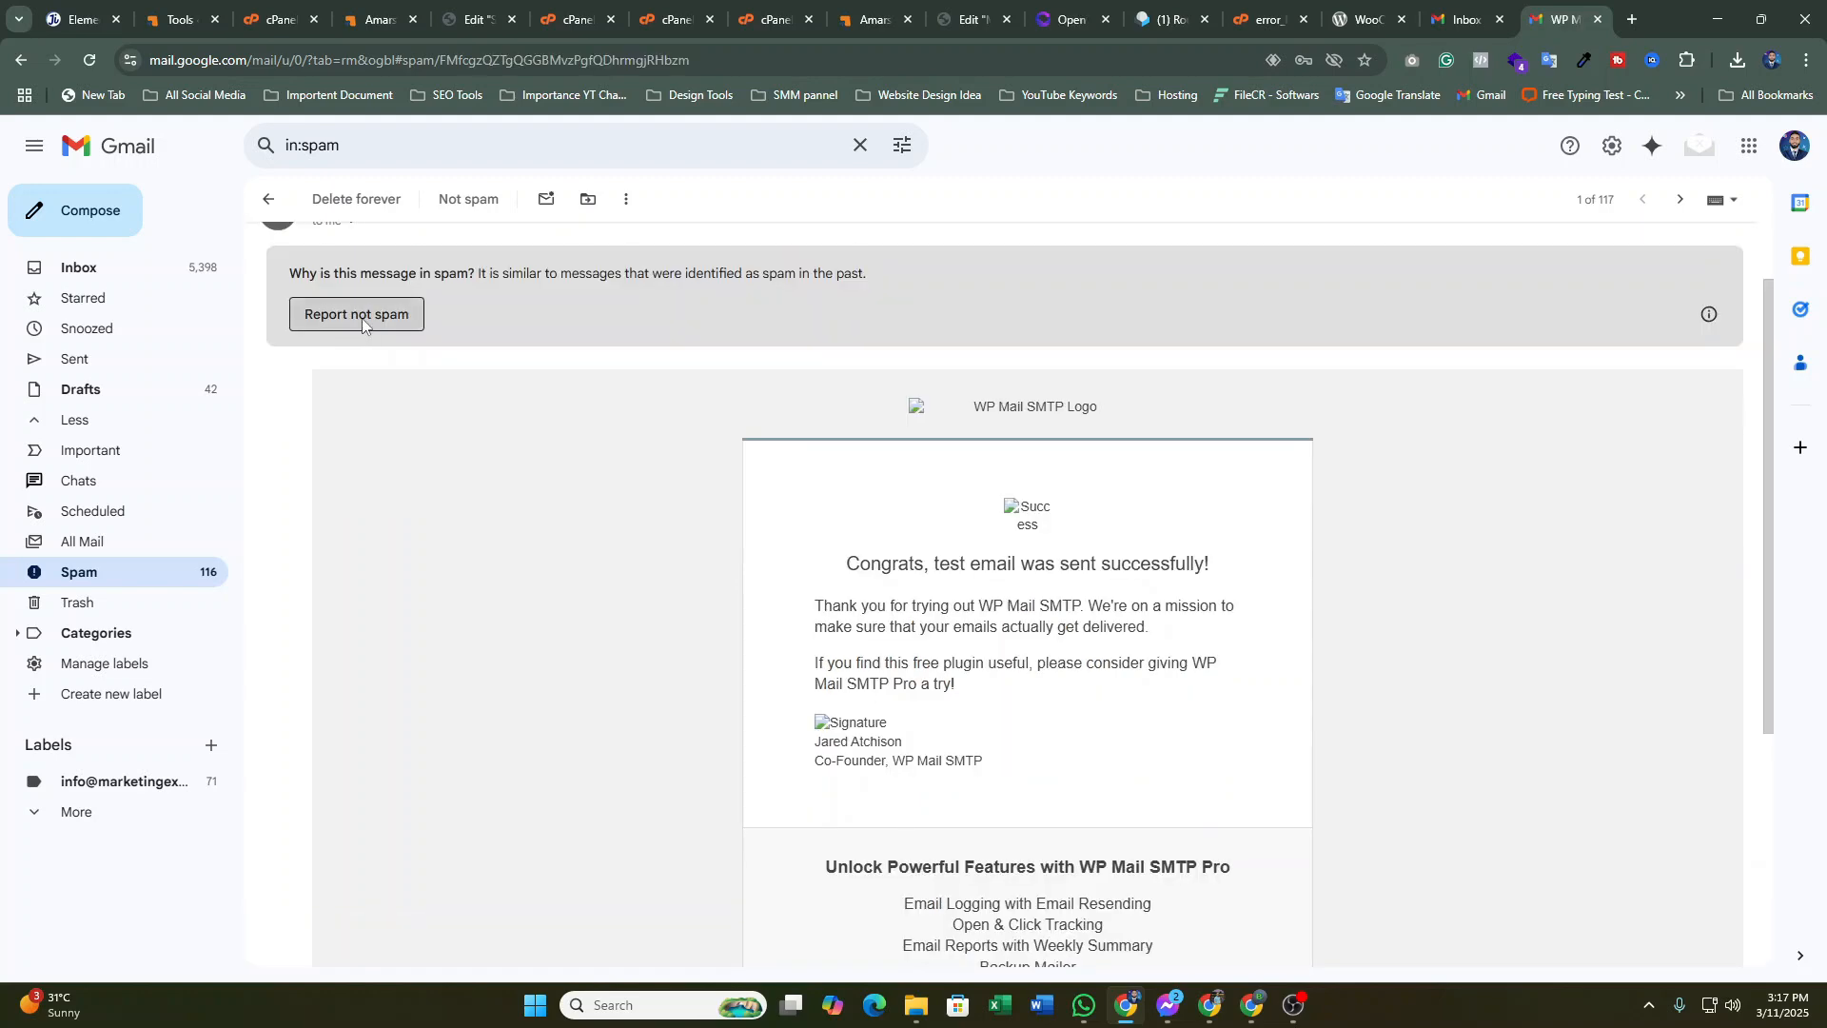
left_click(362, 325)
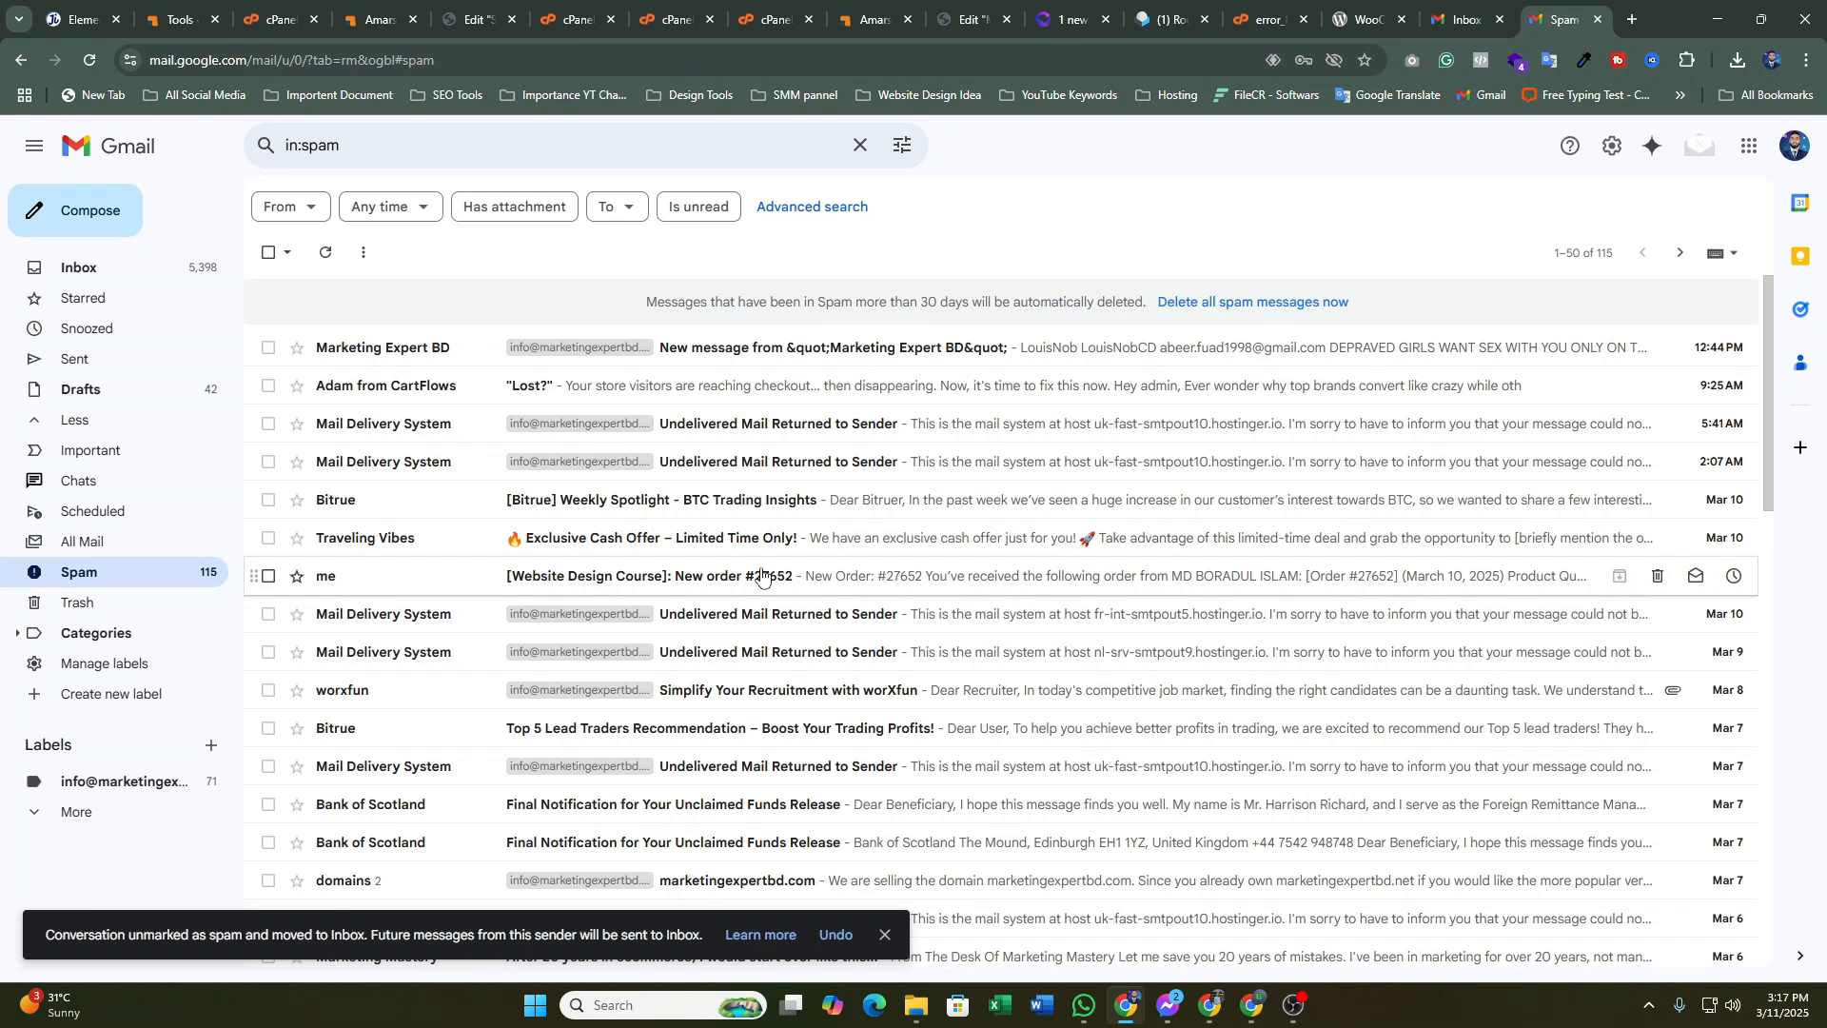
key("ctrl+2")
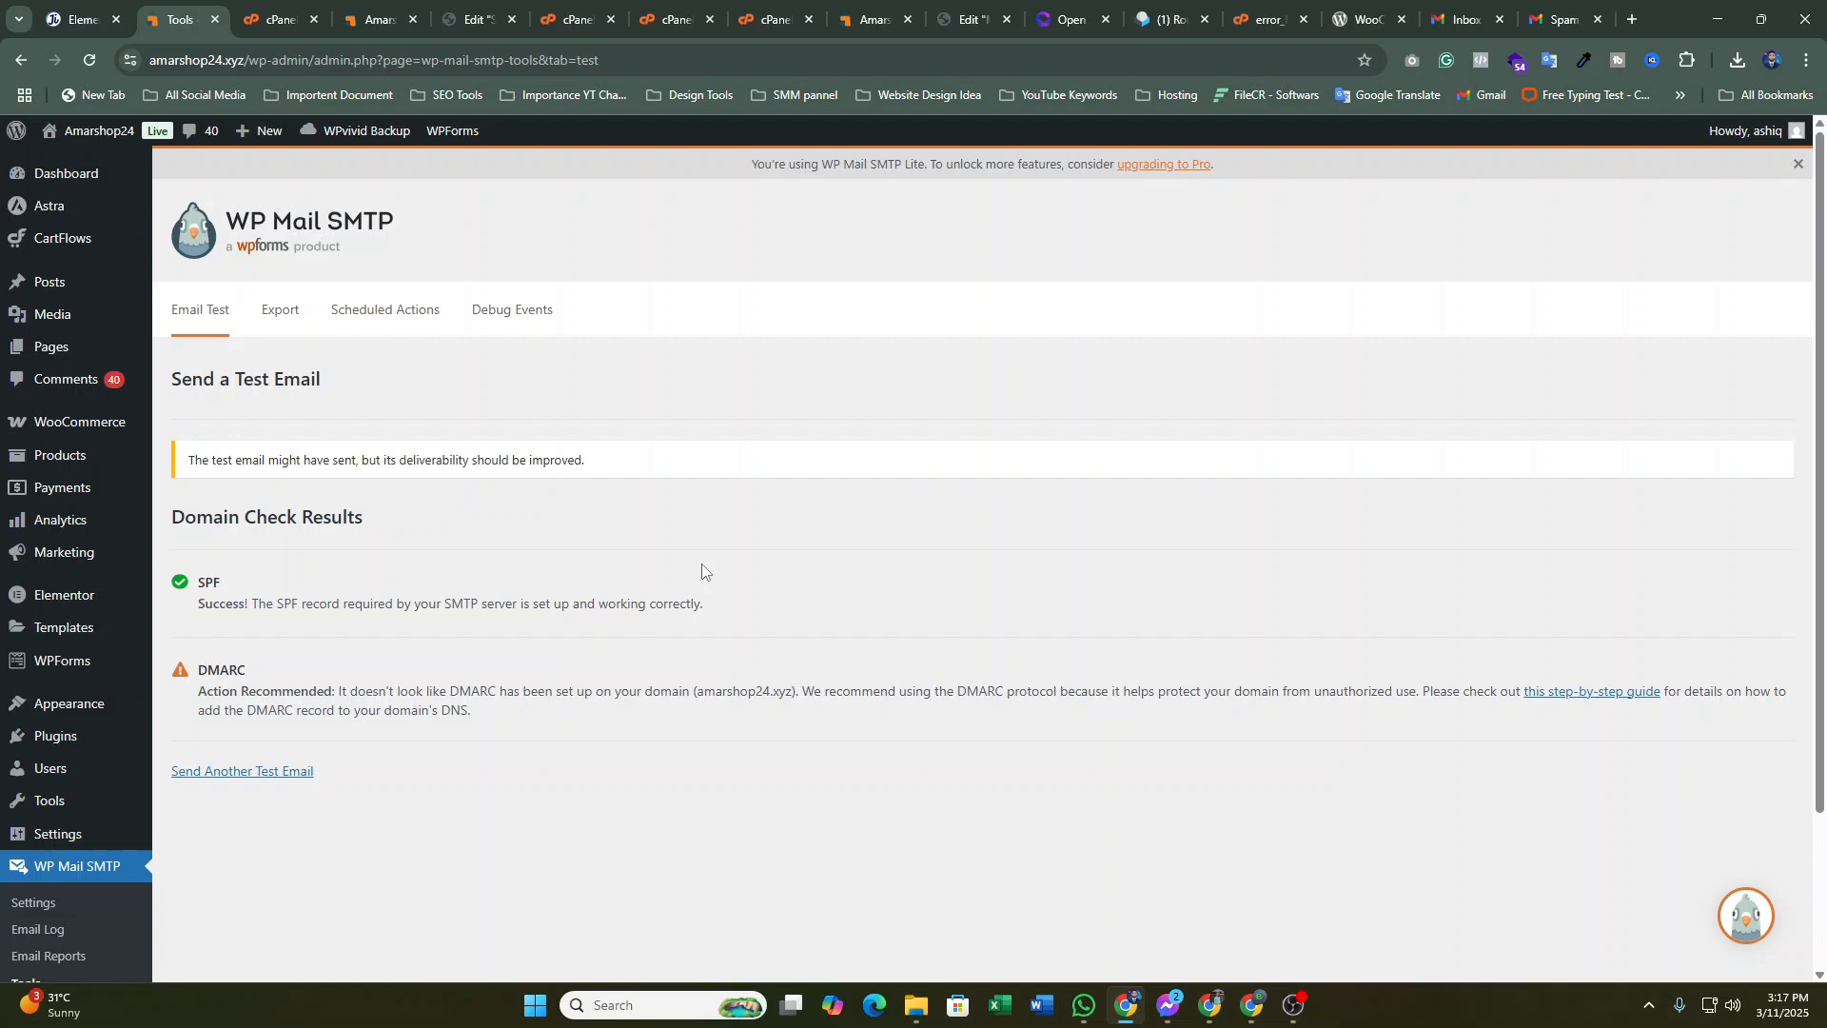
Reload the storefront order tab to confirm the test order was received
left_click(266, 8)
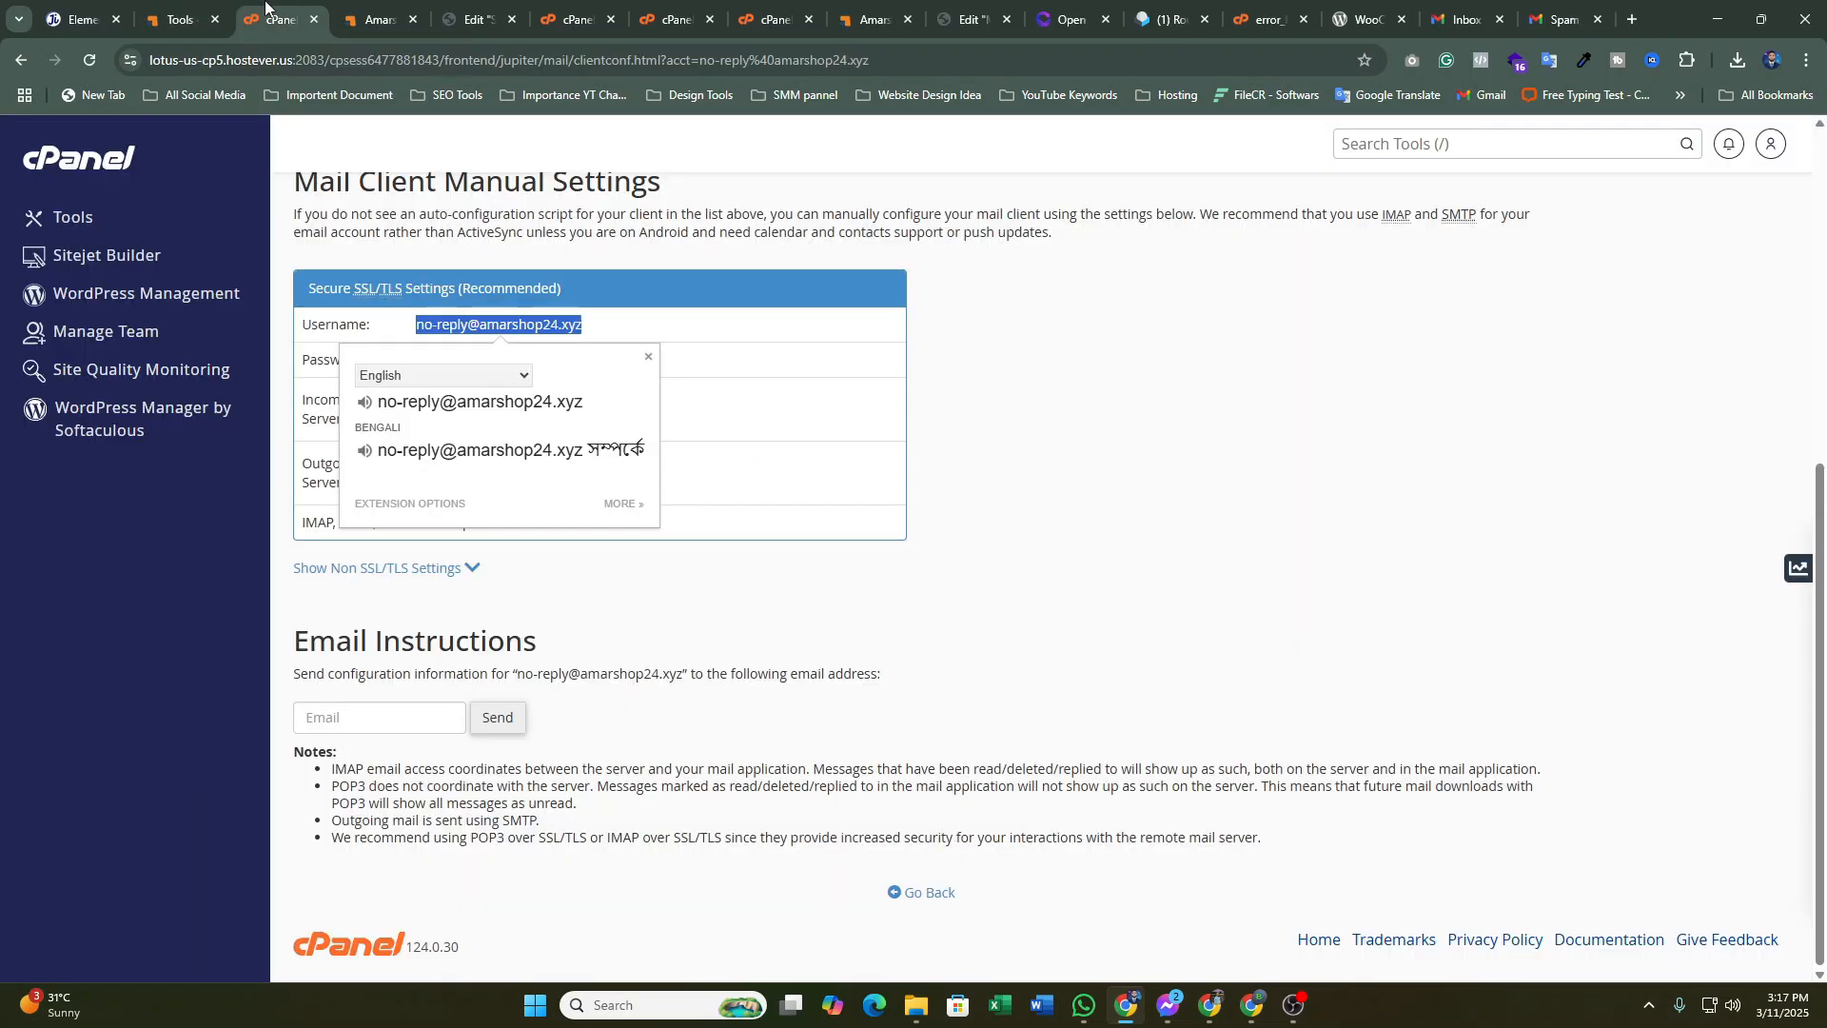
key("ctrl+4")
left_click(96, 57)
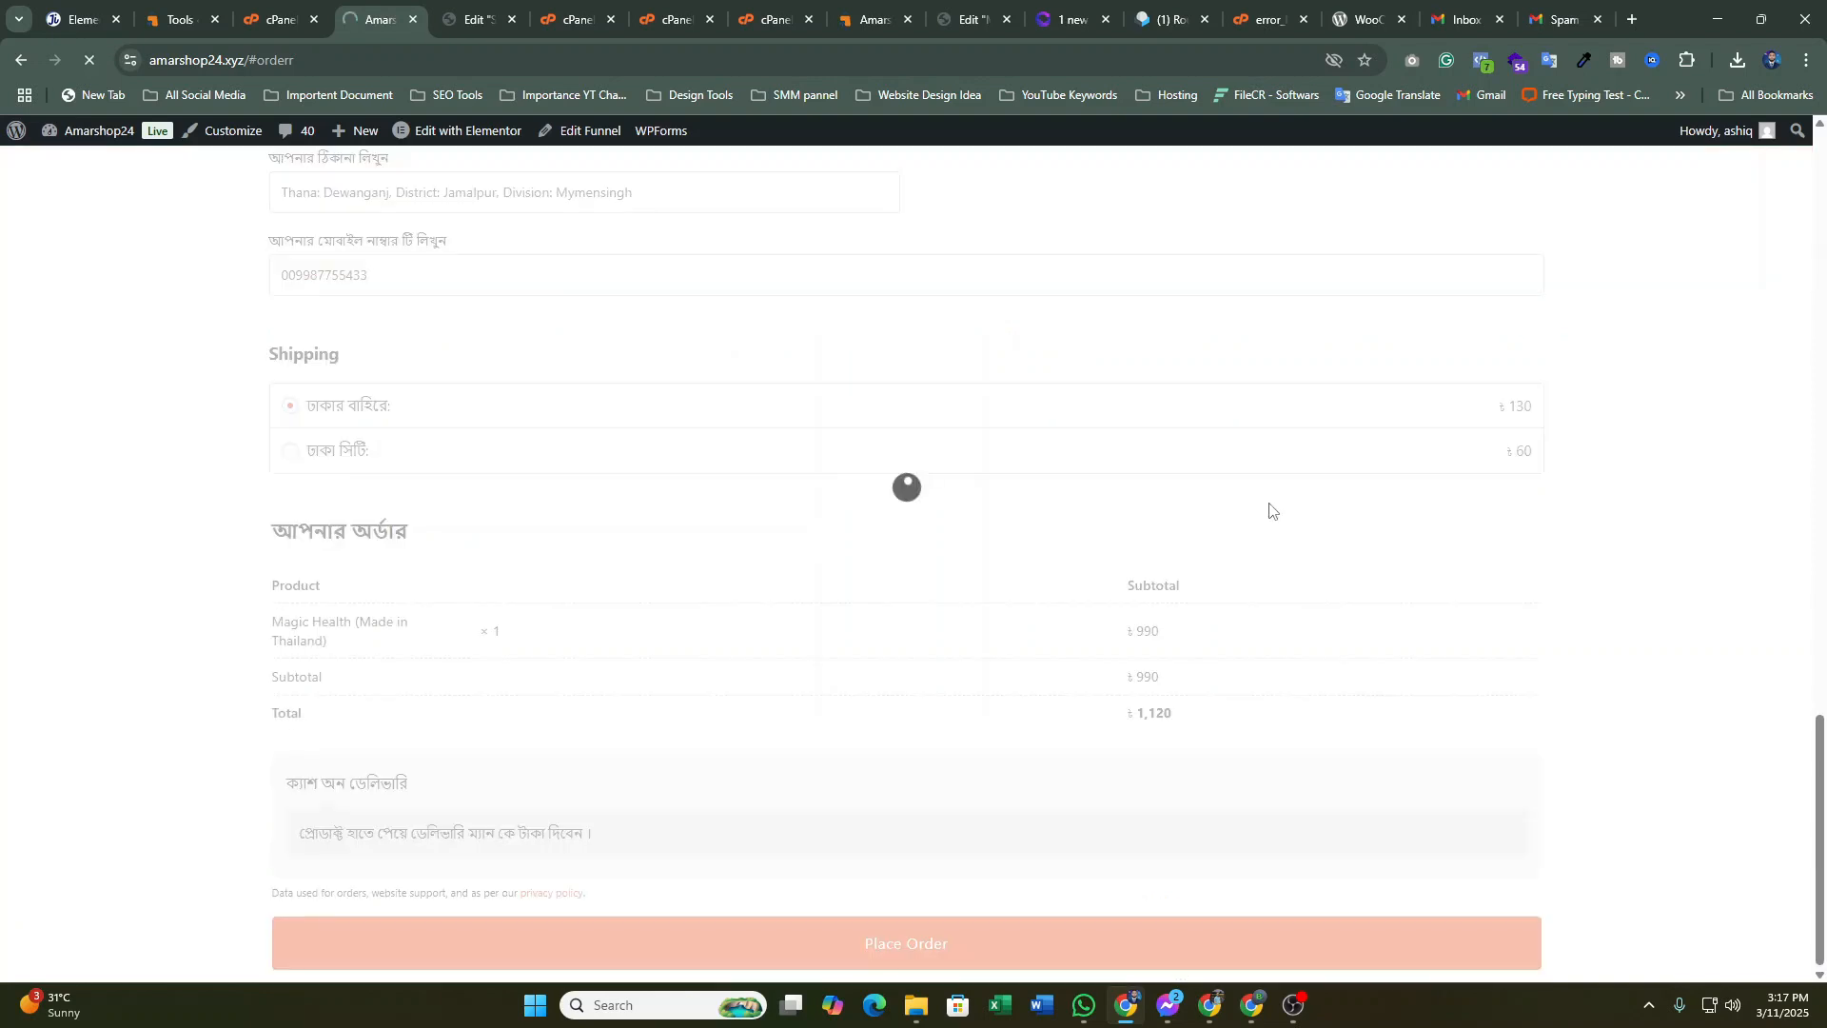
scroll(1270, 503, "up", 3)
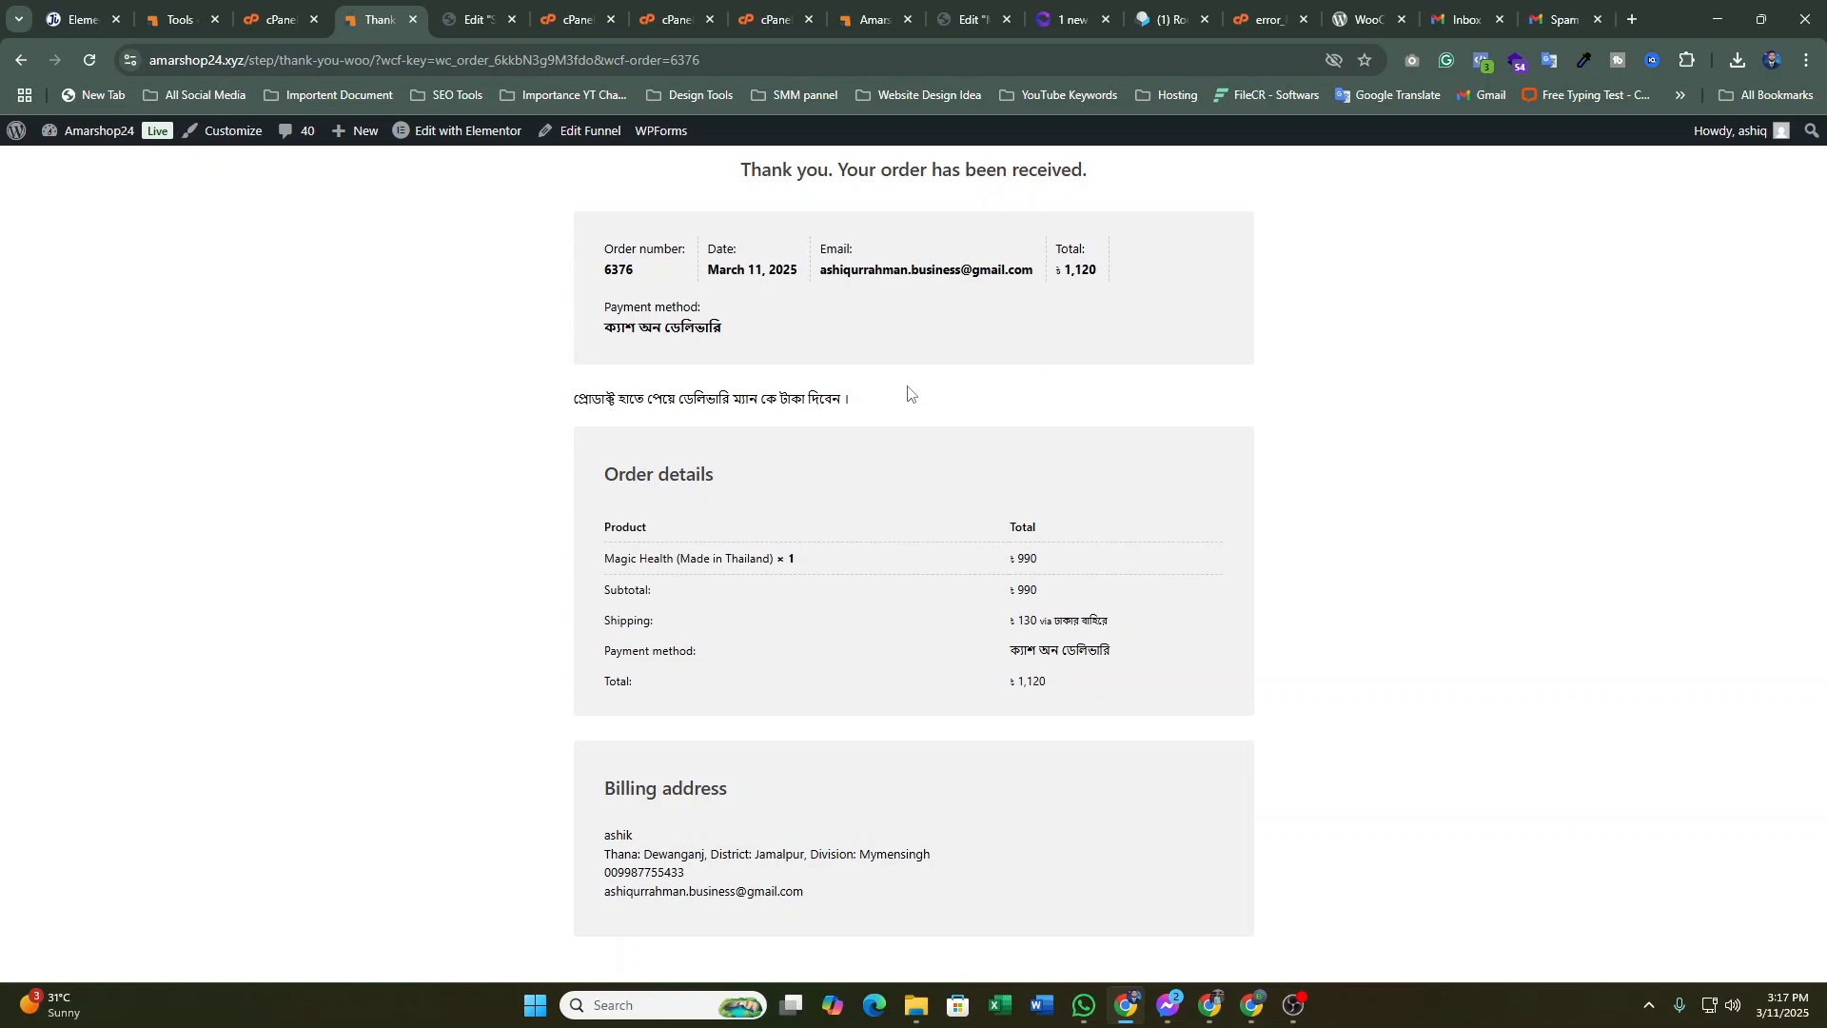
Open the Amarshop24 storefront in a new tab from the admin bar site name
left_click(176, 19)
left_click(274, 19)
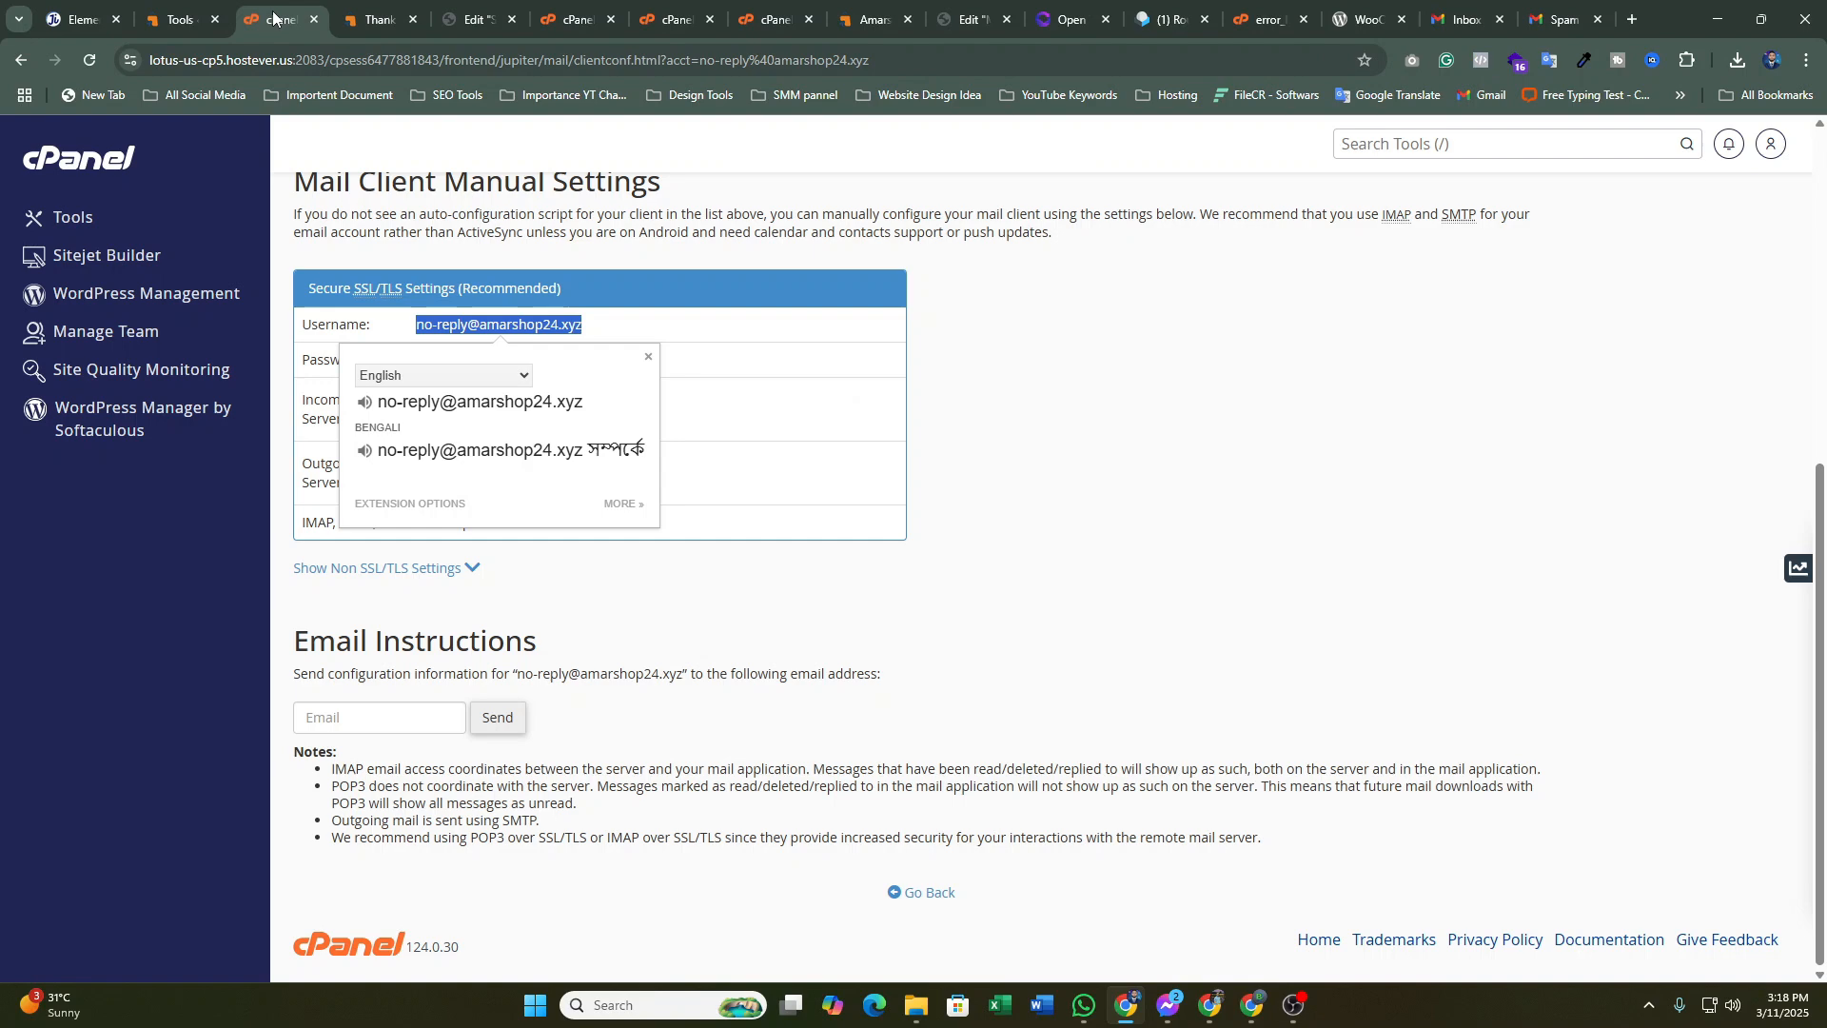
left_click(178, 19)
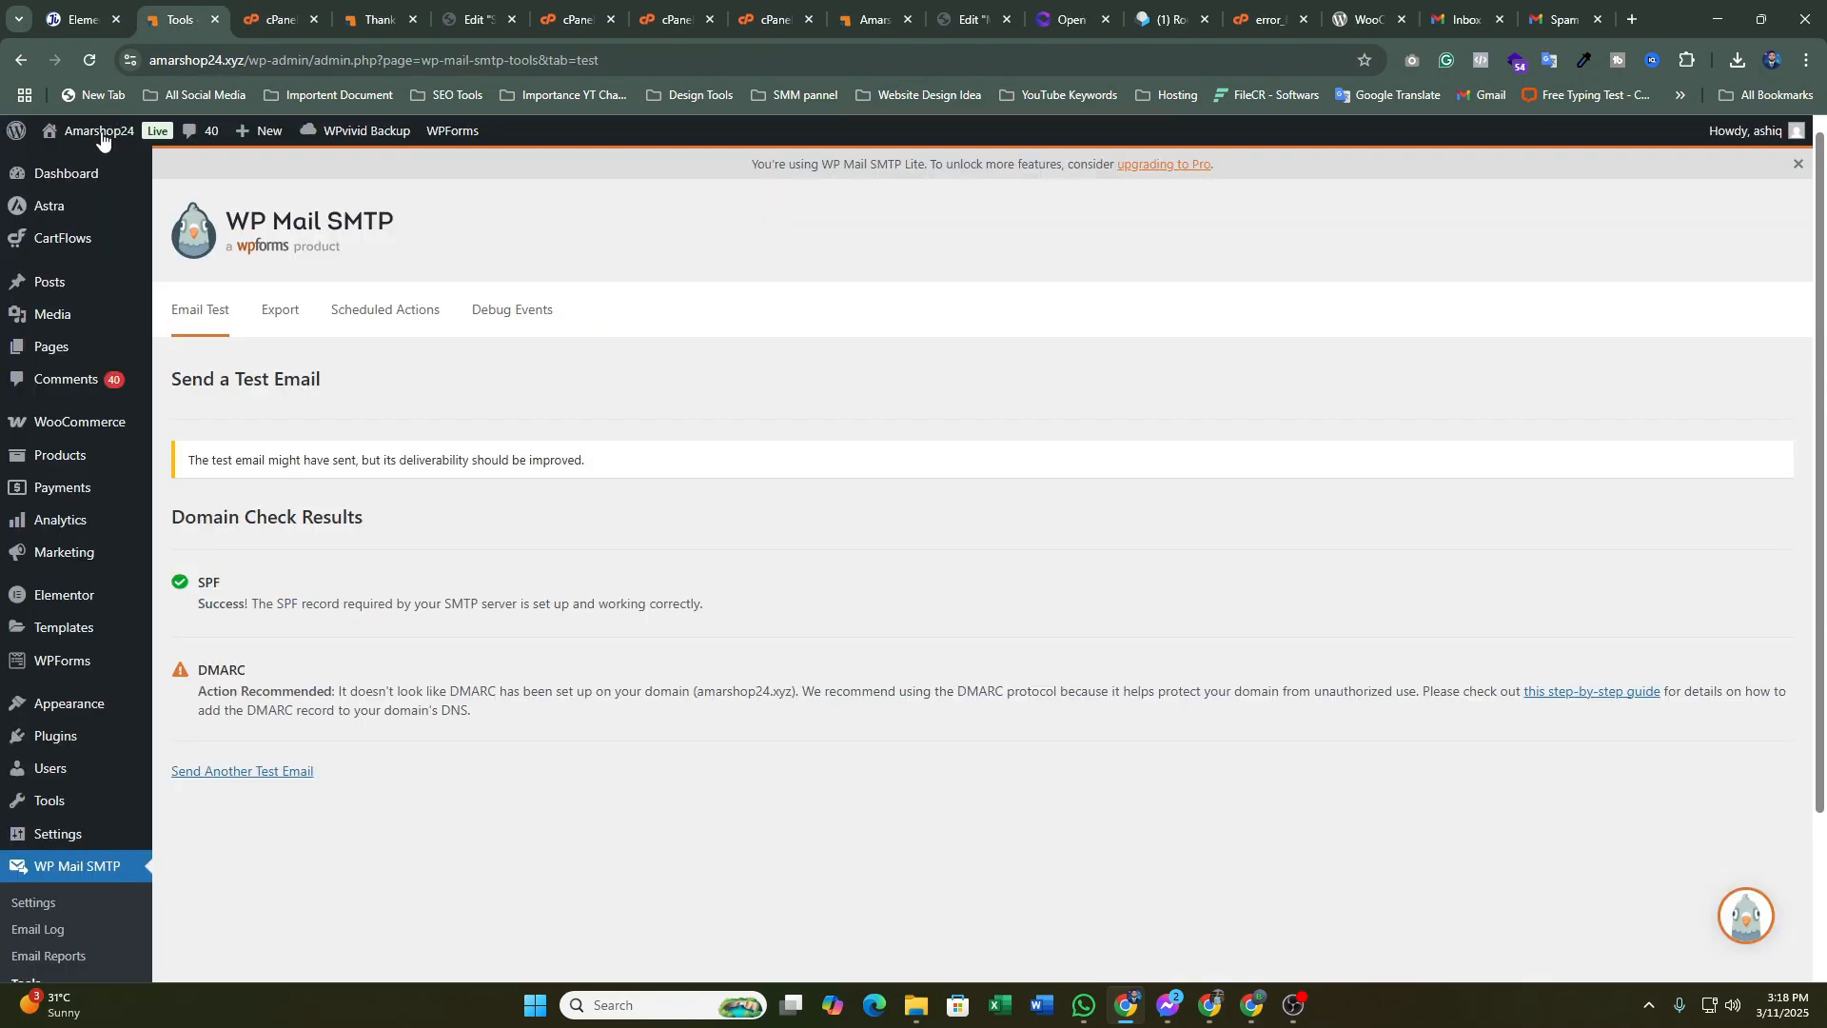
middle_click(102, 139)
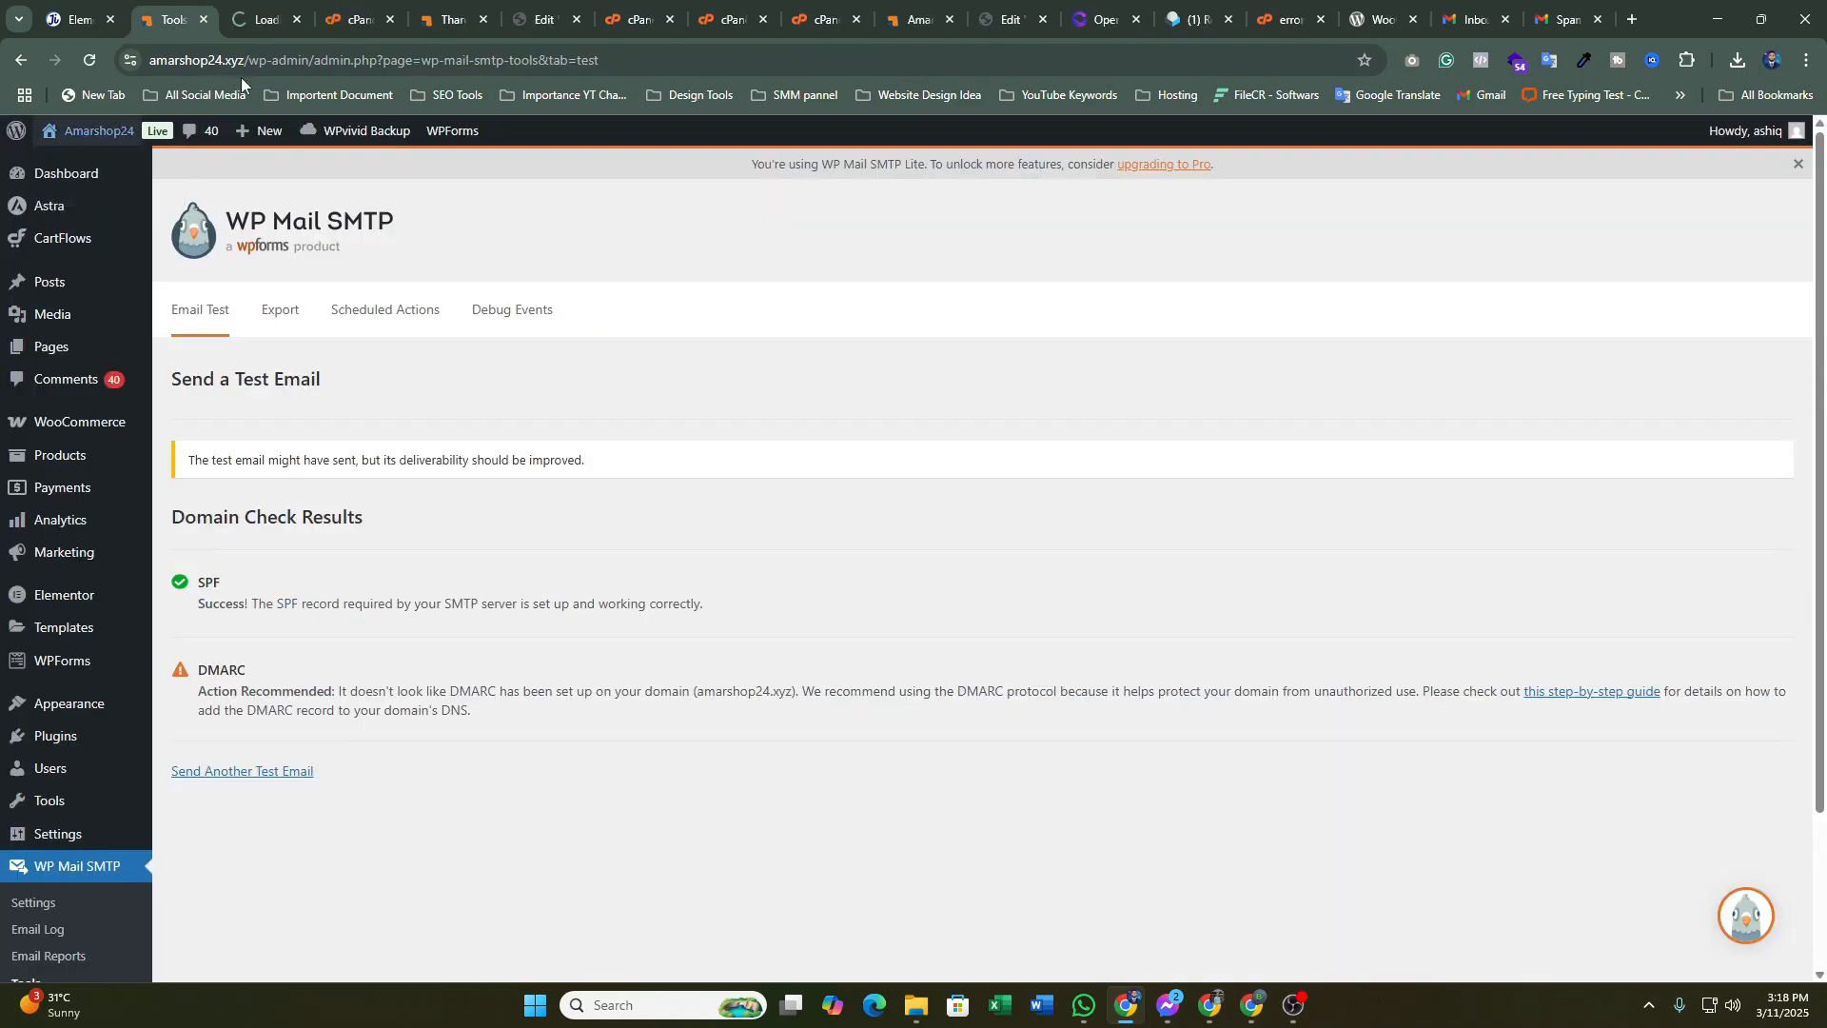
On the new storefront tab, submit the checkout form for one Magic Health, cash on delivery, ৳1,120
left_click(253, 21)
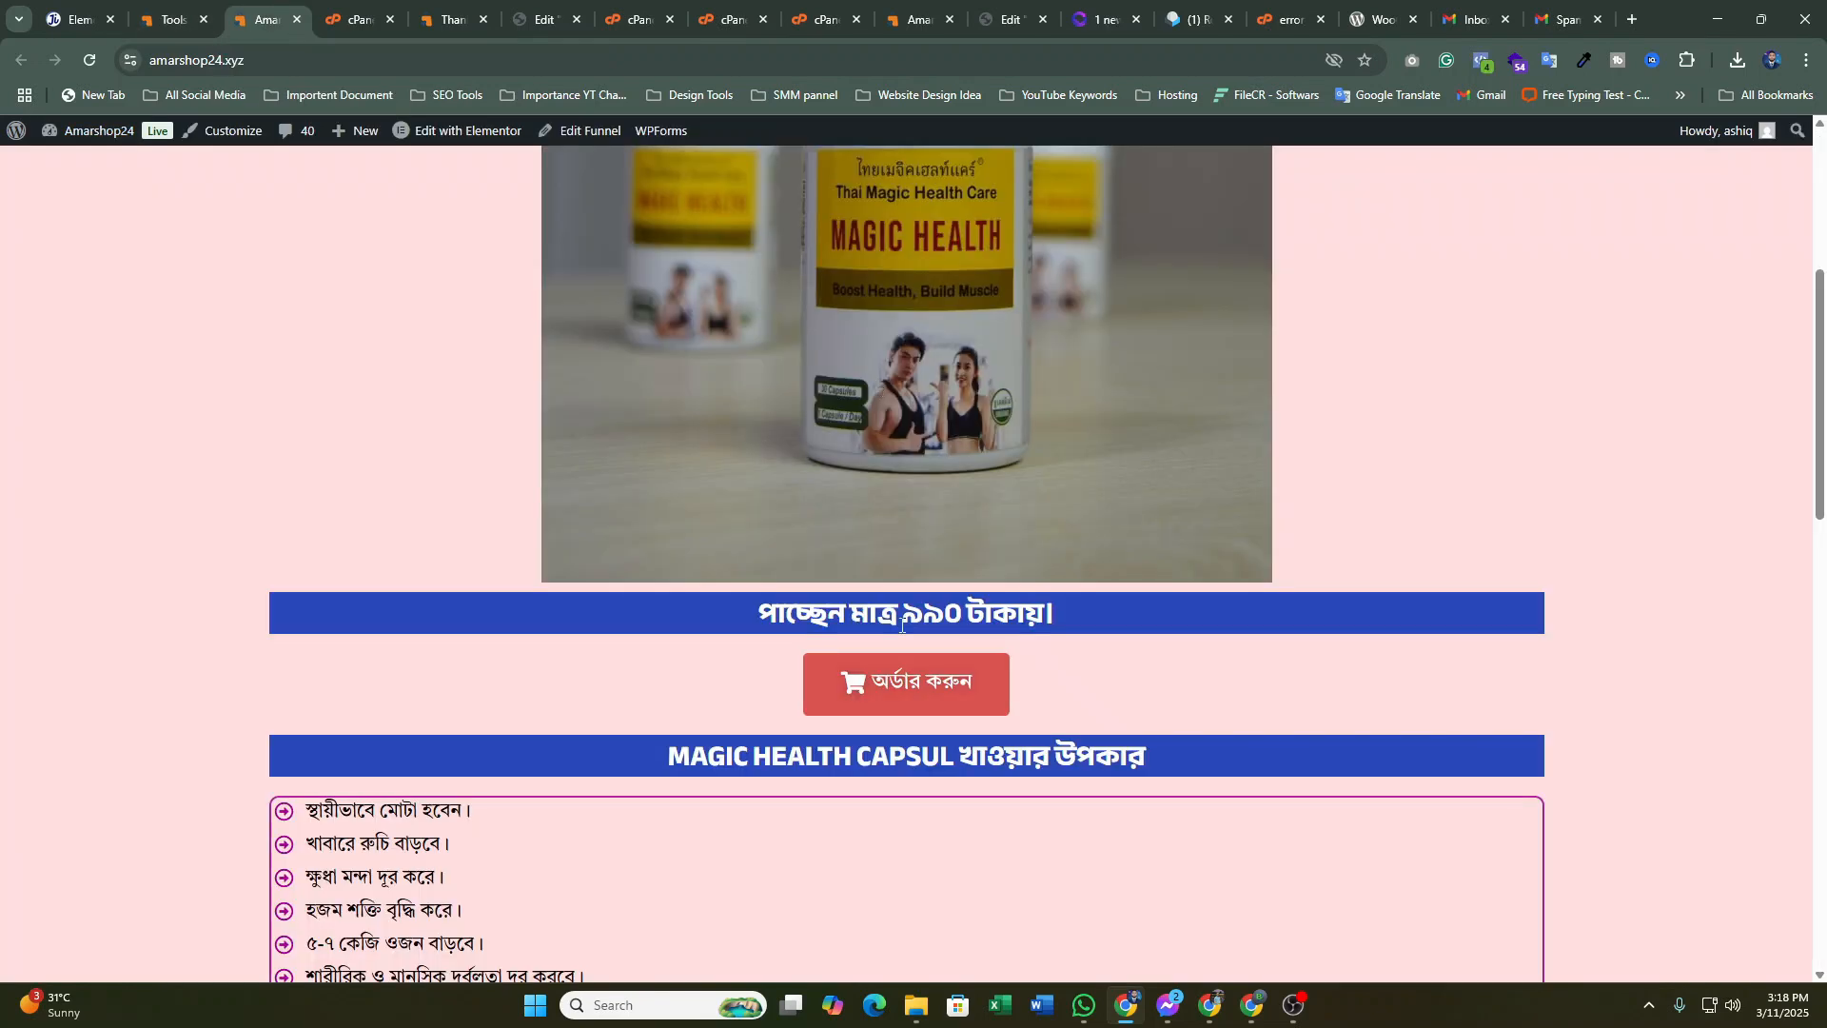
left_click(894, 675)
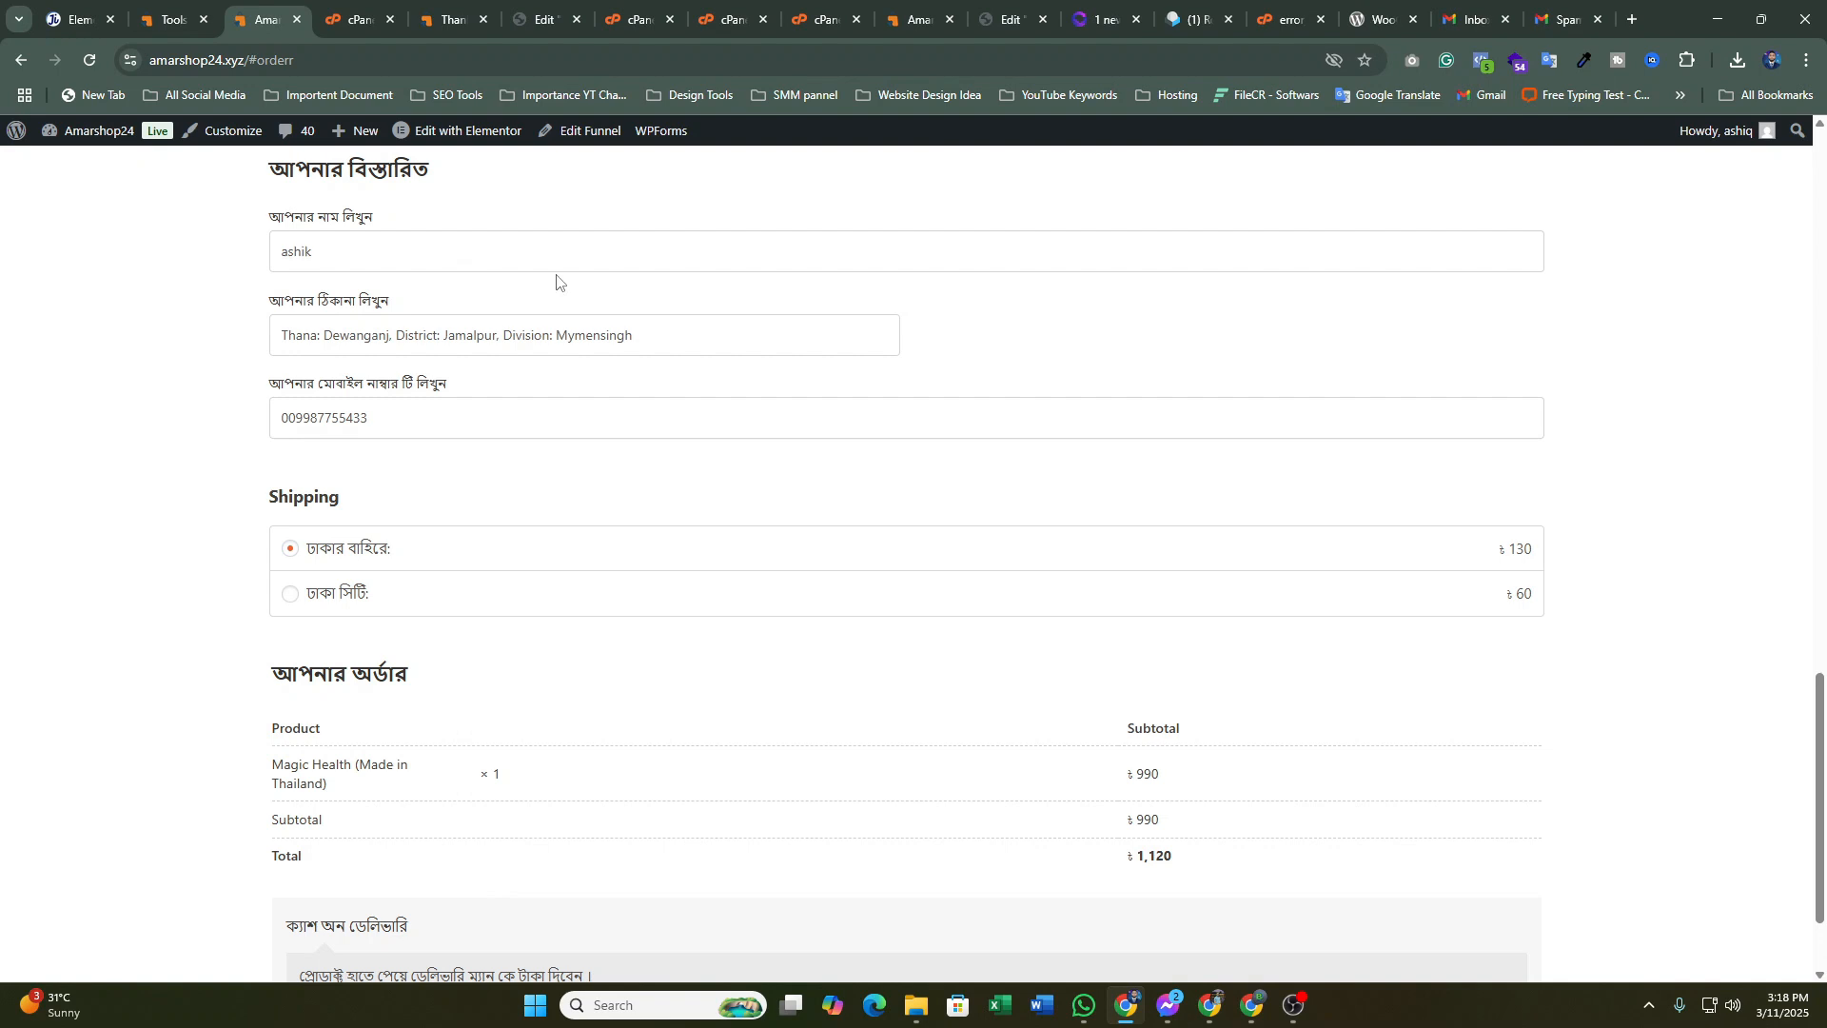
scroll(637, 359, "down", 2)
scroll(658, 345, "up", 3)
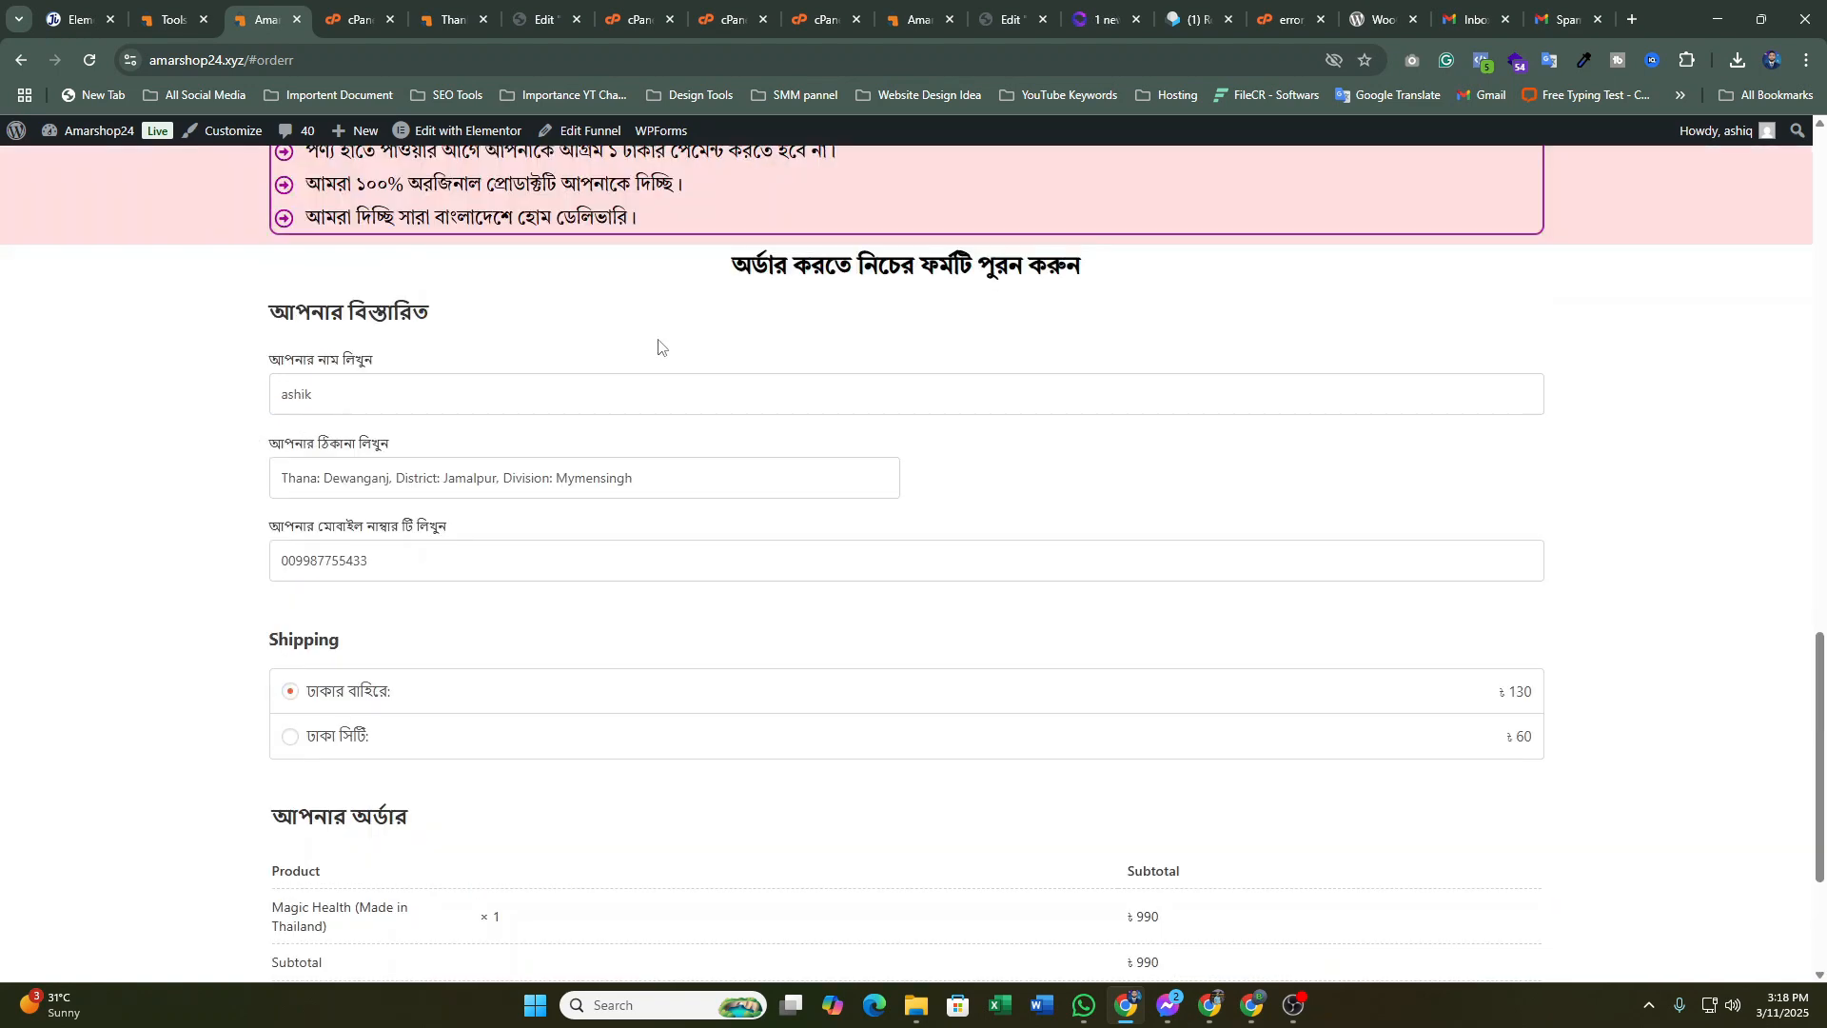
scroll(660, 345, "down", 2)
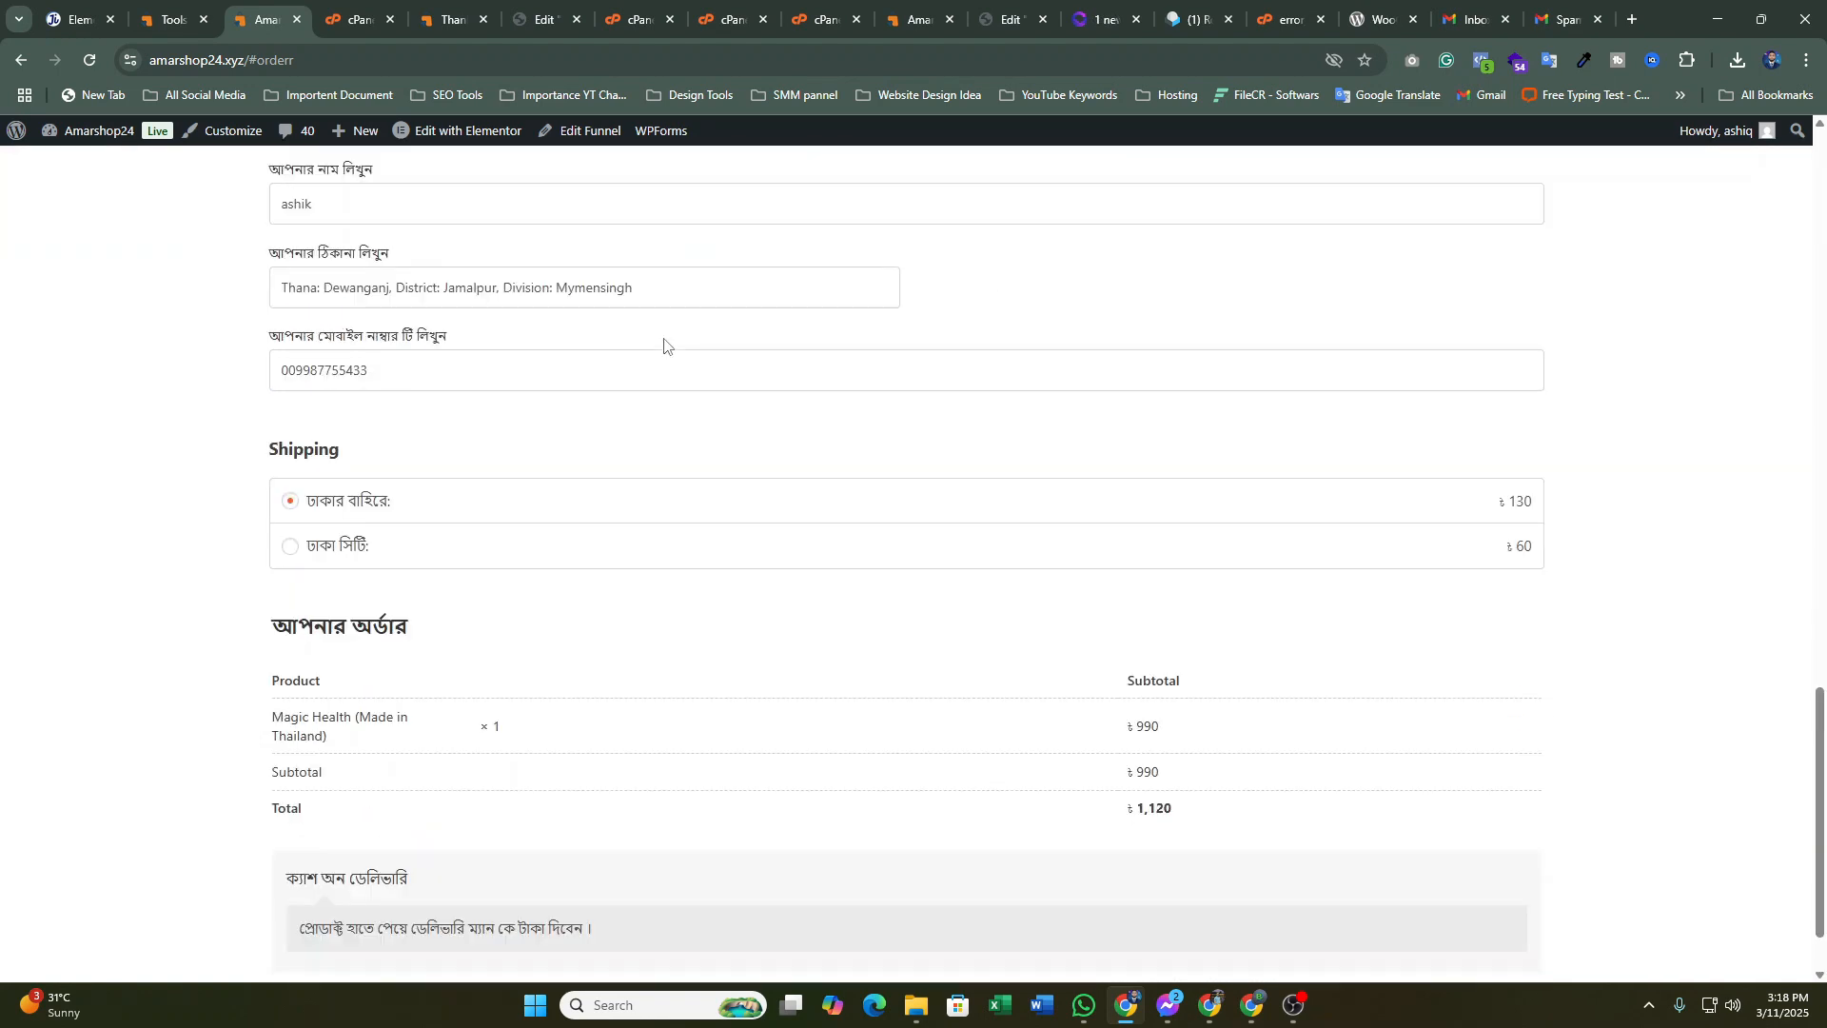
scroll(719, 327, "down", 1)
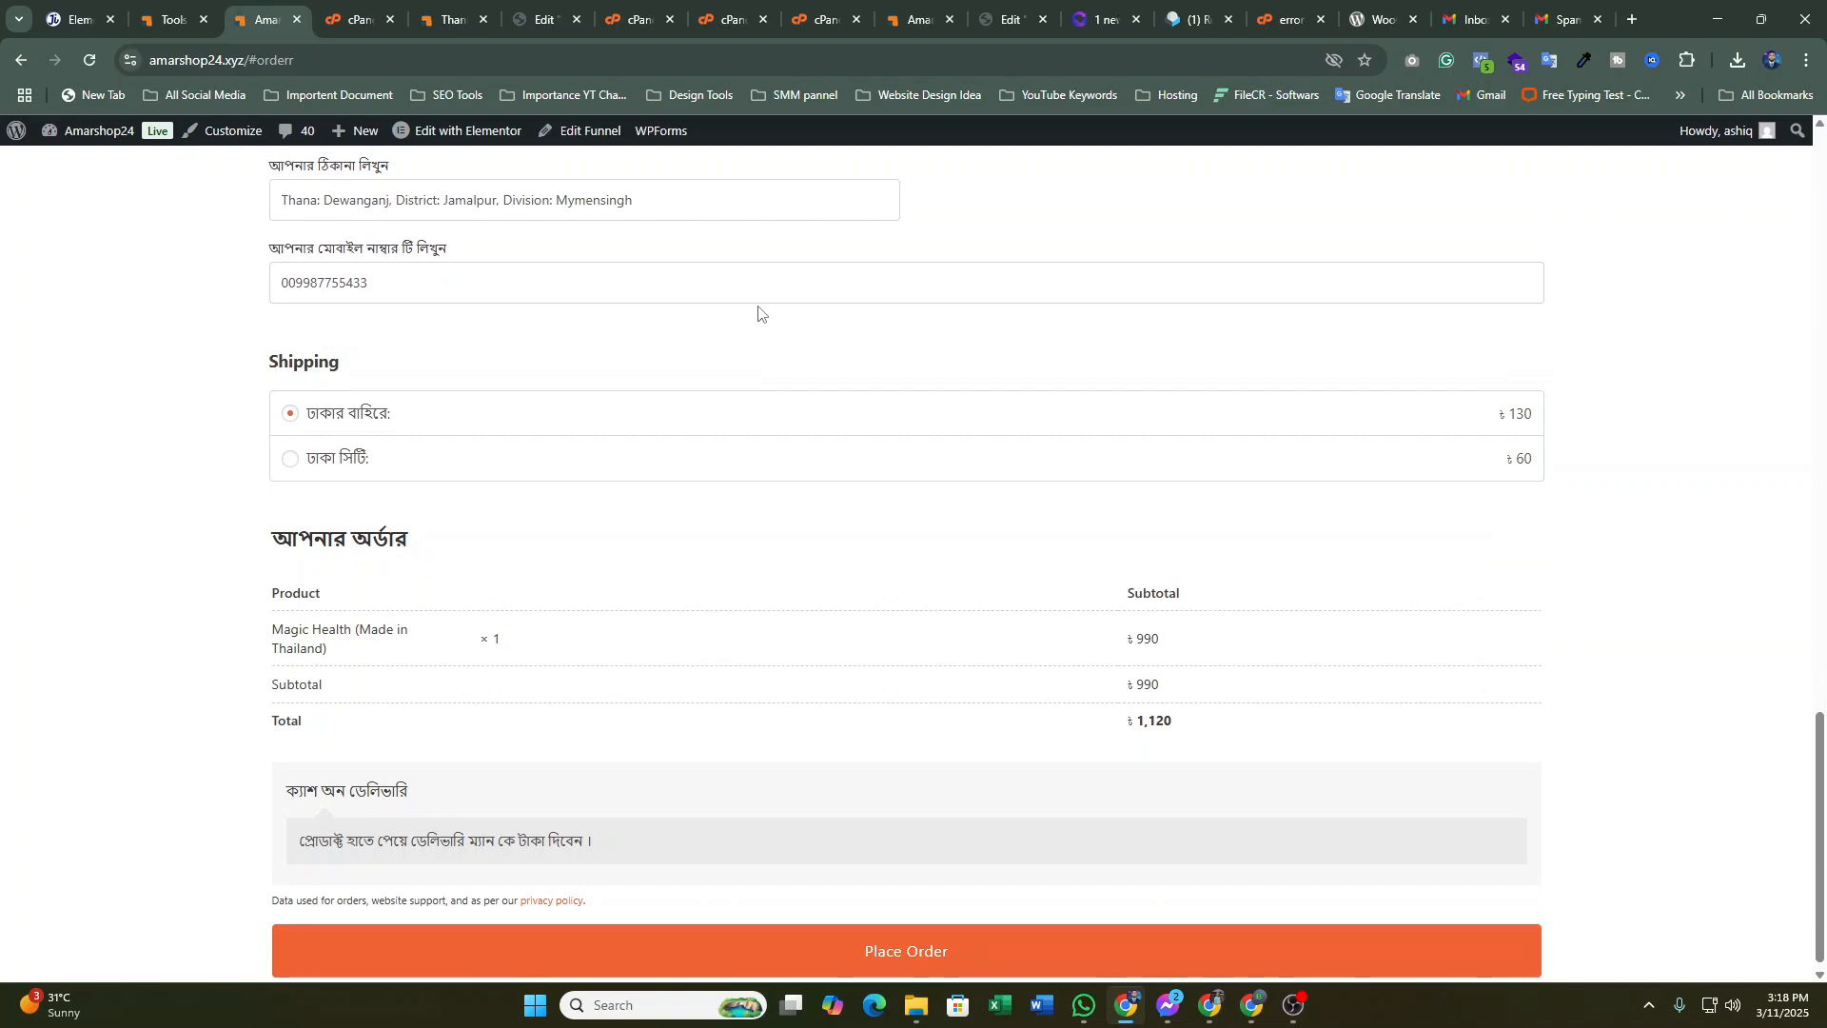
scroll(752, 319, "up", 2)
scroll(737, 321, "down", 2)
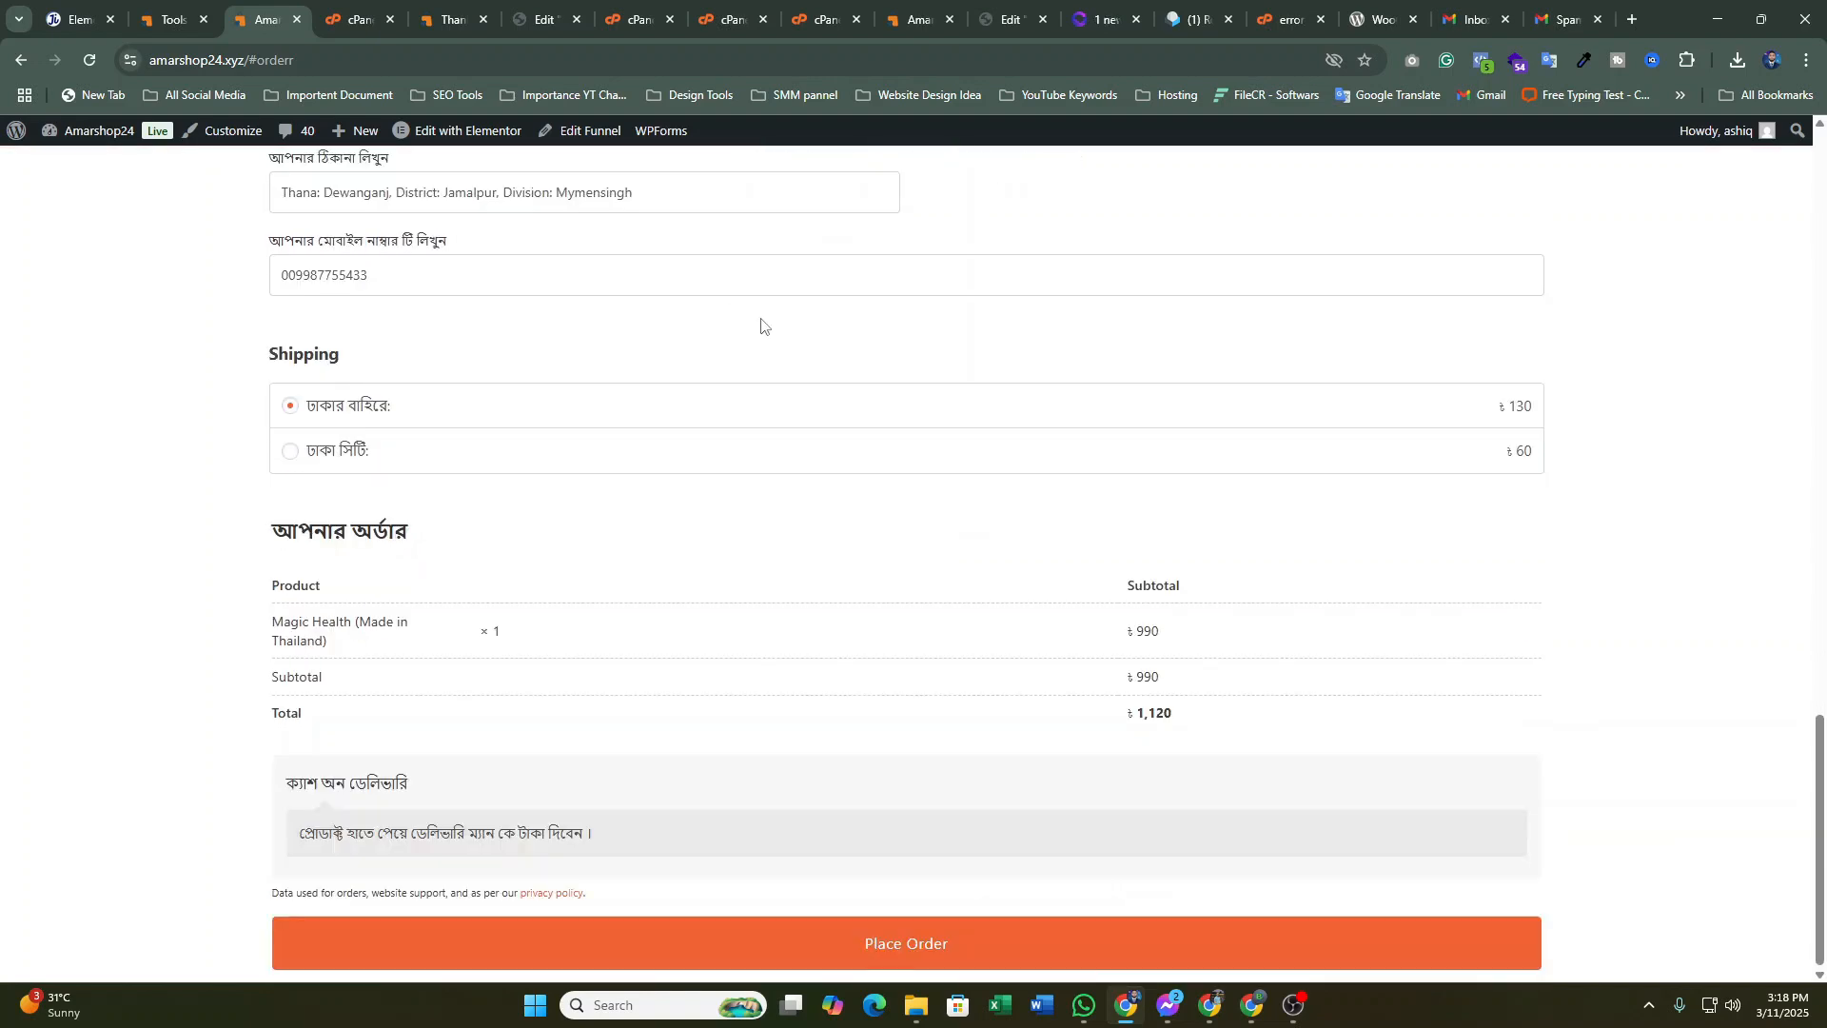
left_click(944, 954)
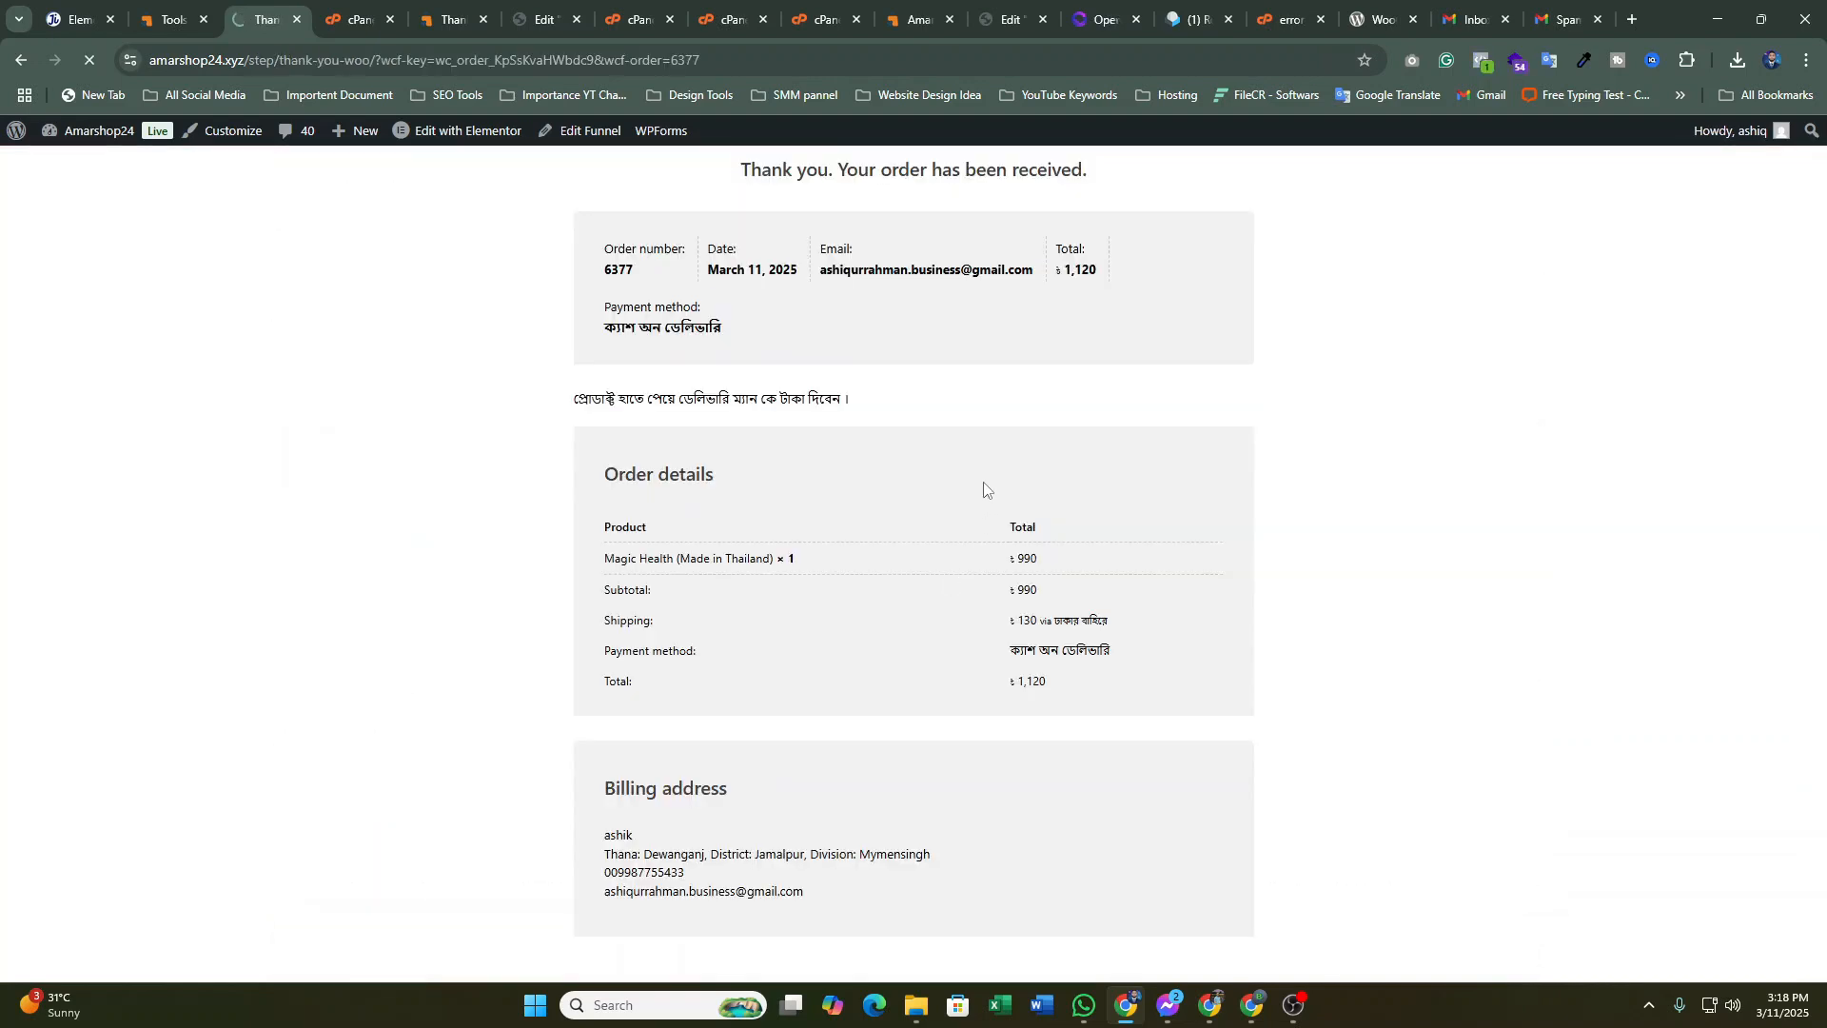
Go back to the Magic Health landing page with its ৳990 capsule offer
left_click(19, 63)
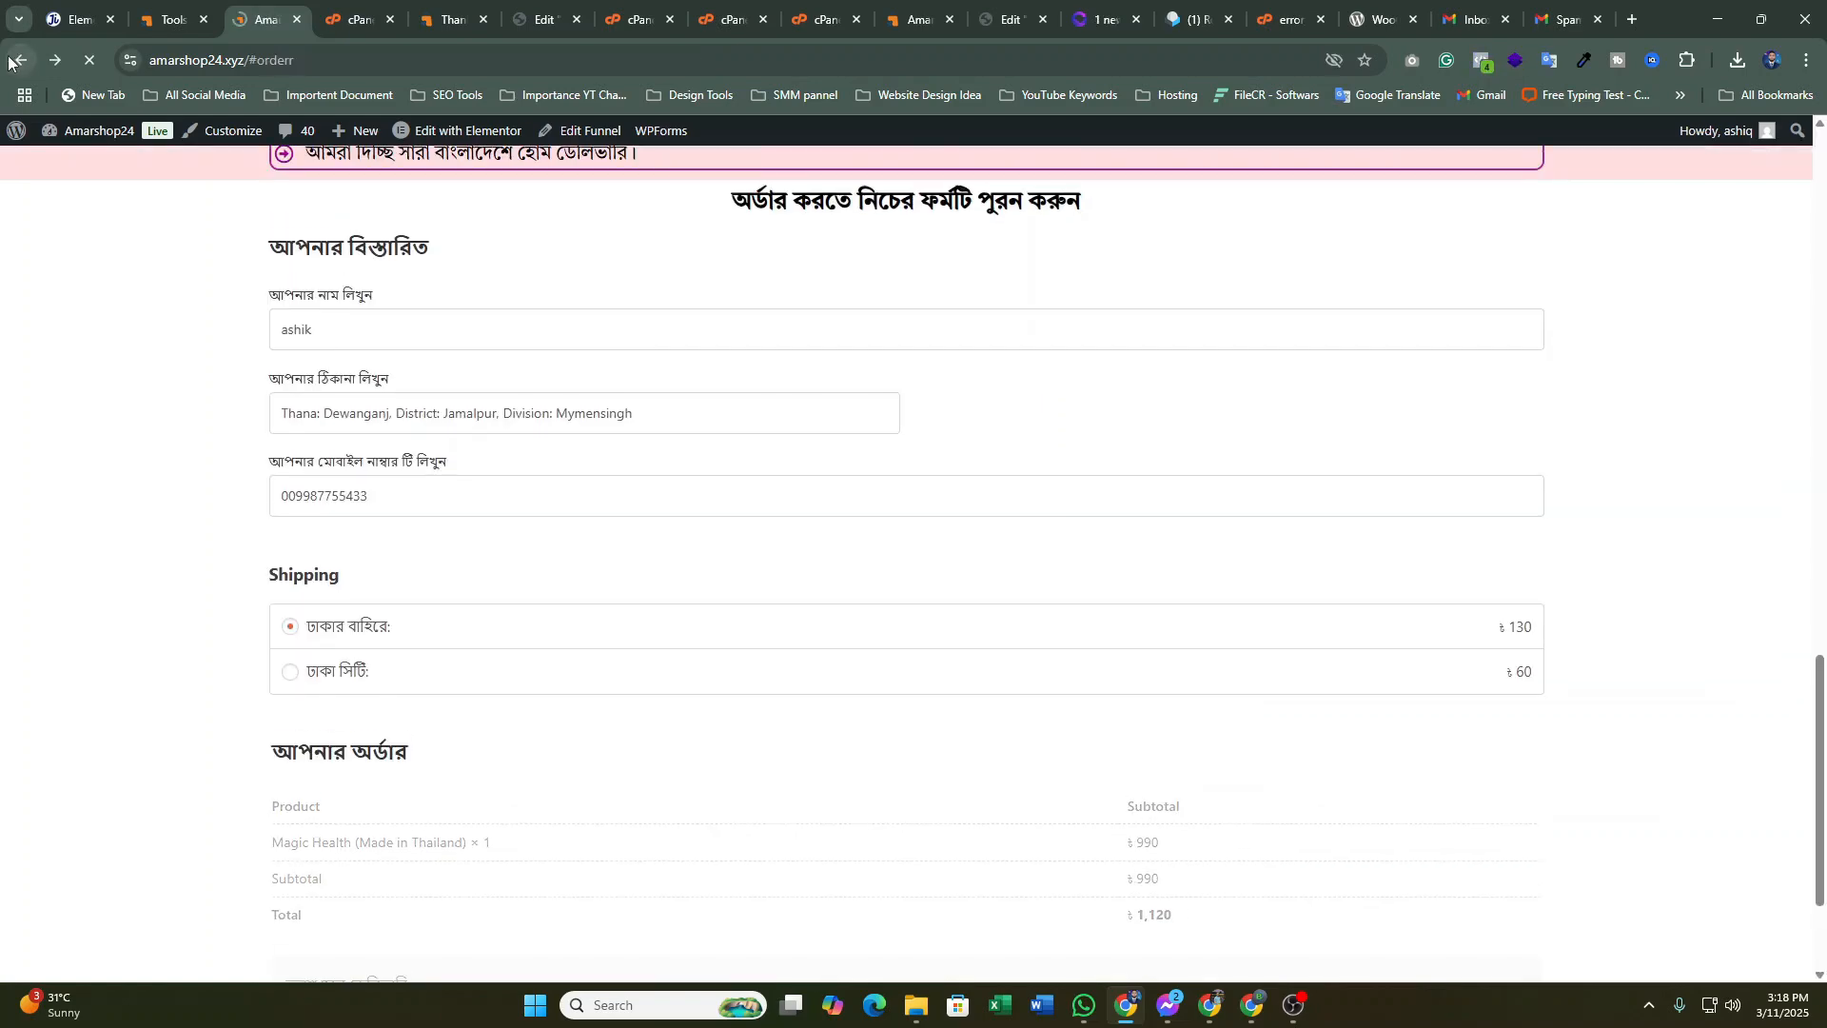
scroll(494, 459, "up", 10)
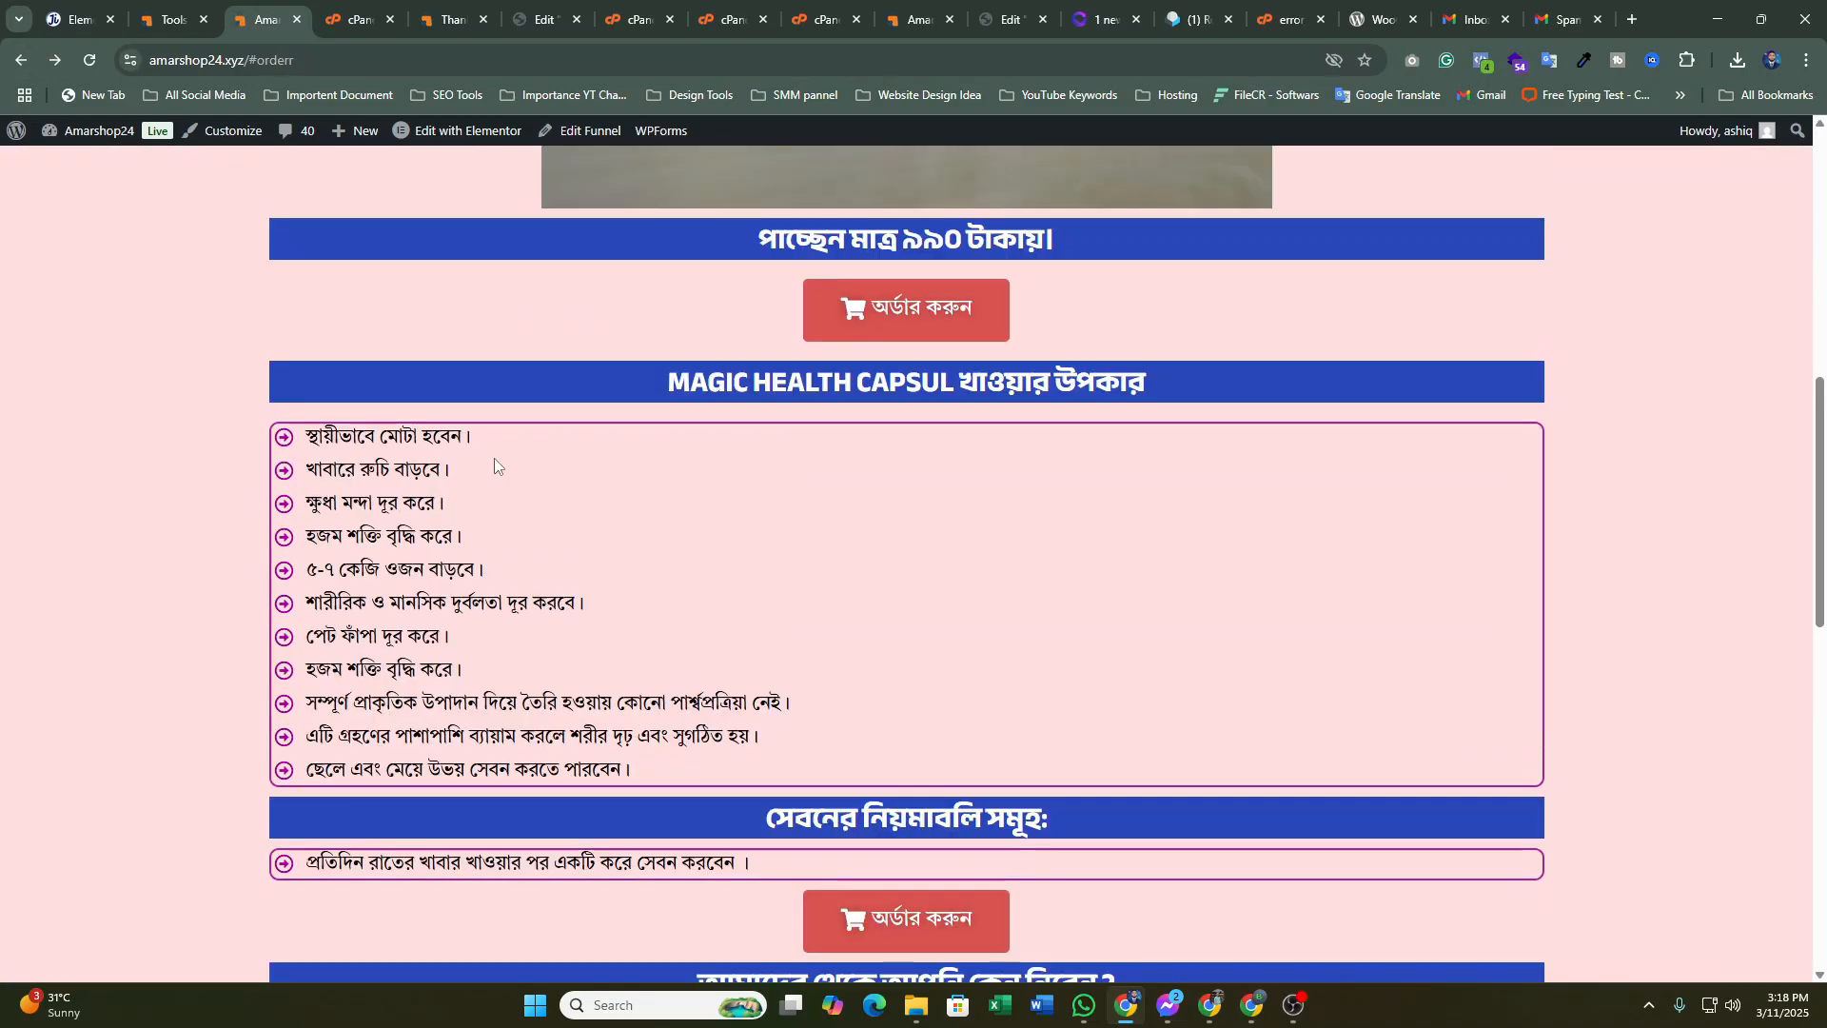
scroll(494, 459, "up", 6)
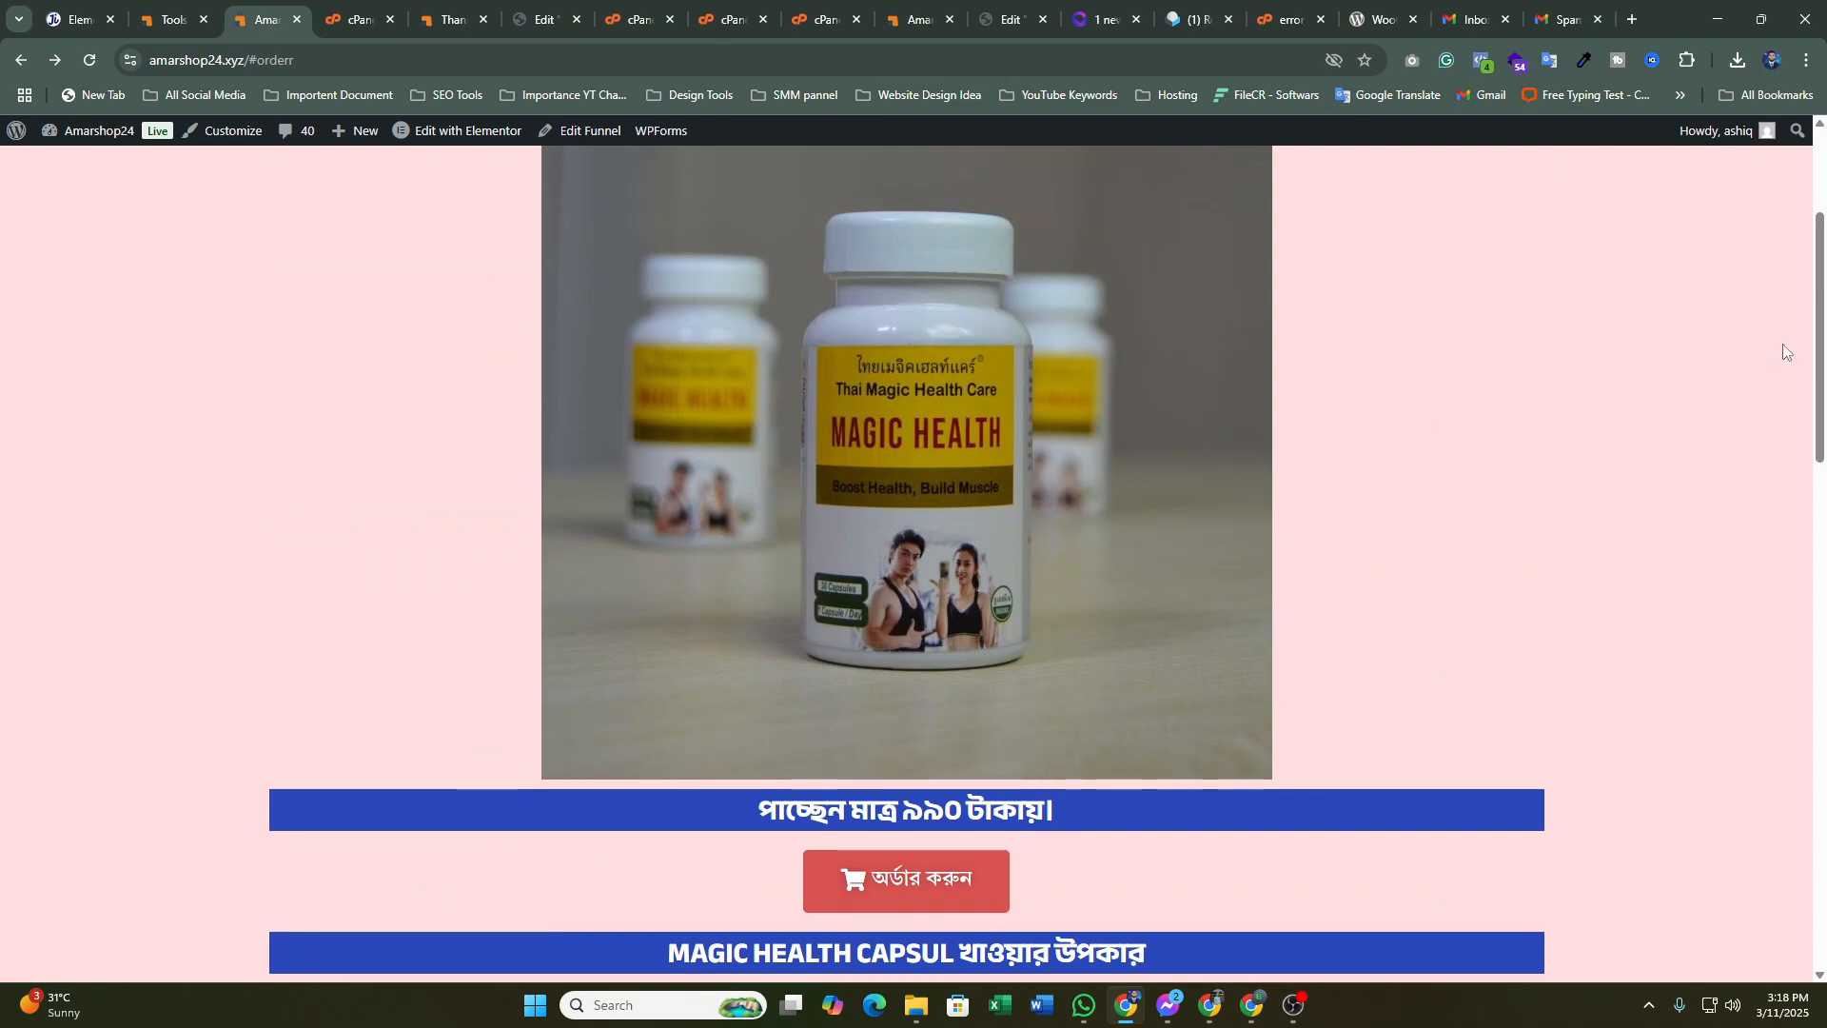
scroll(1785, 273, "up", 3)
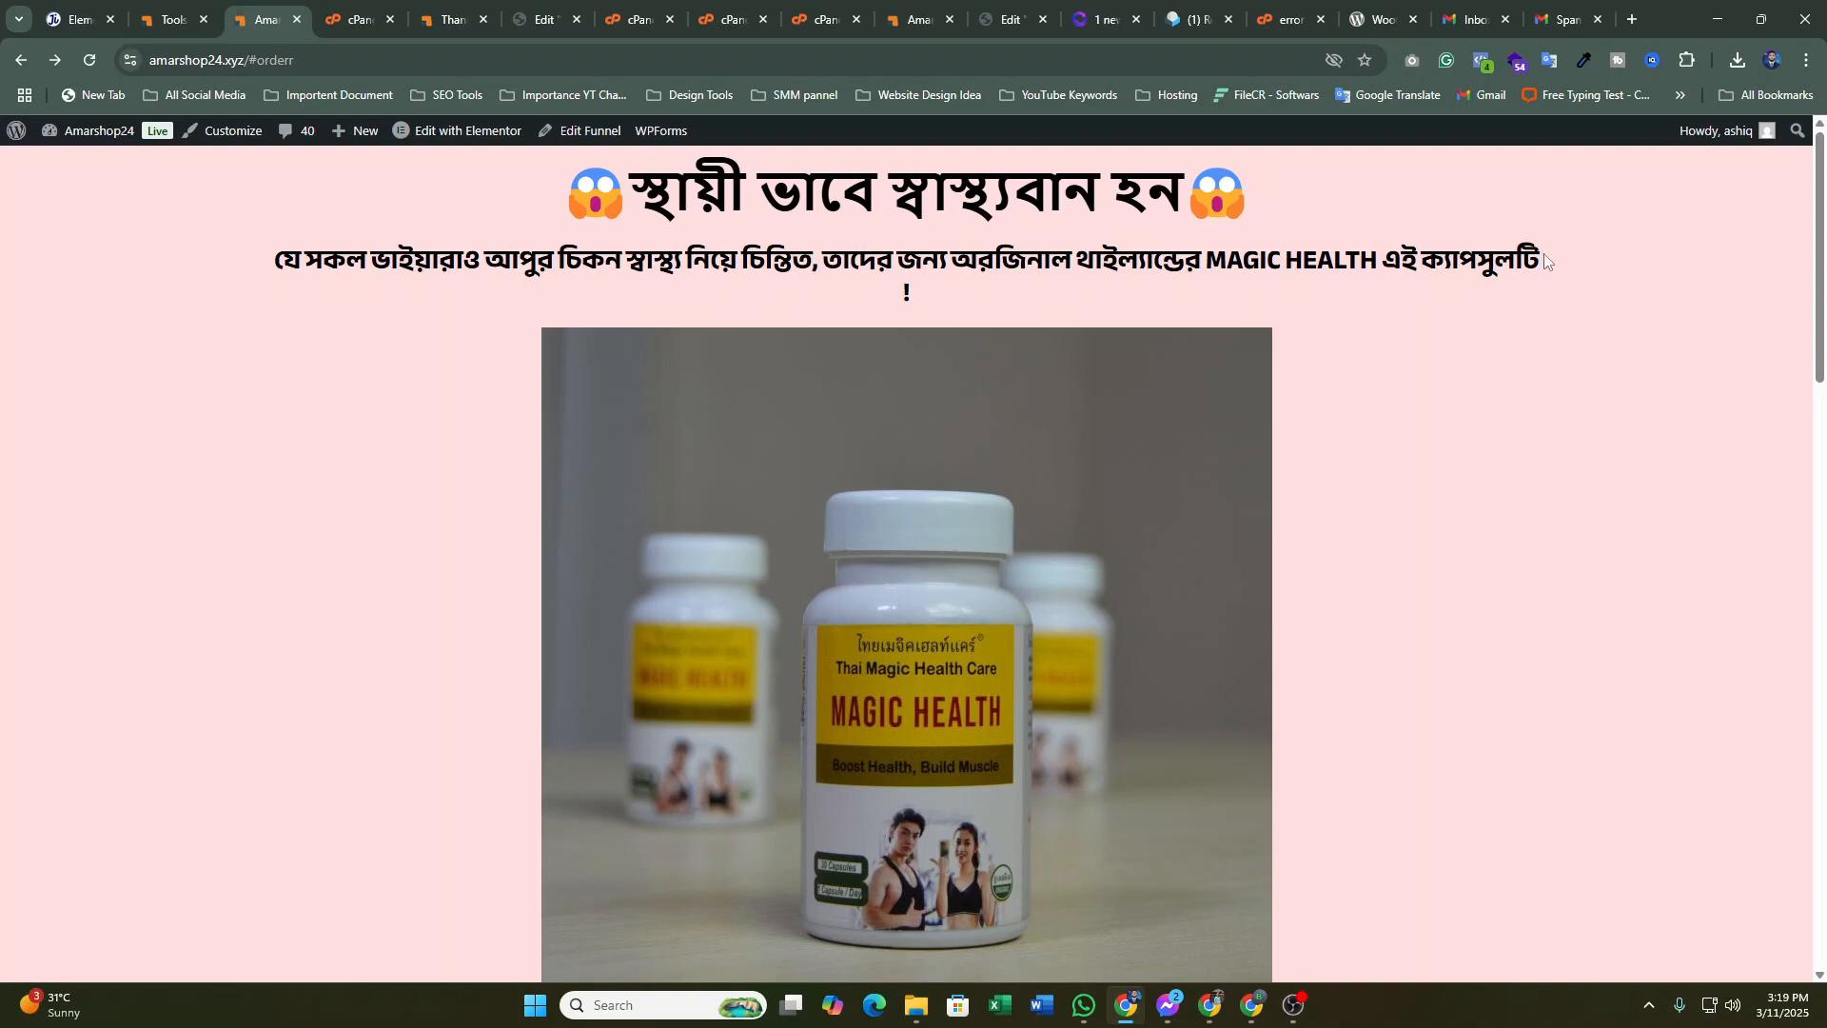
left_click_drag(1548, 262, 248, 266)
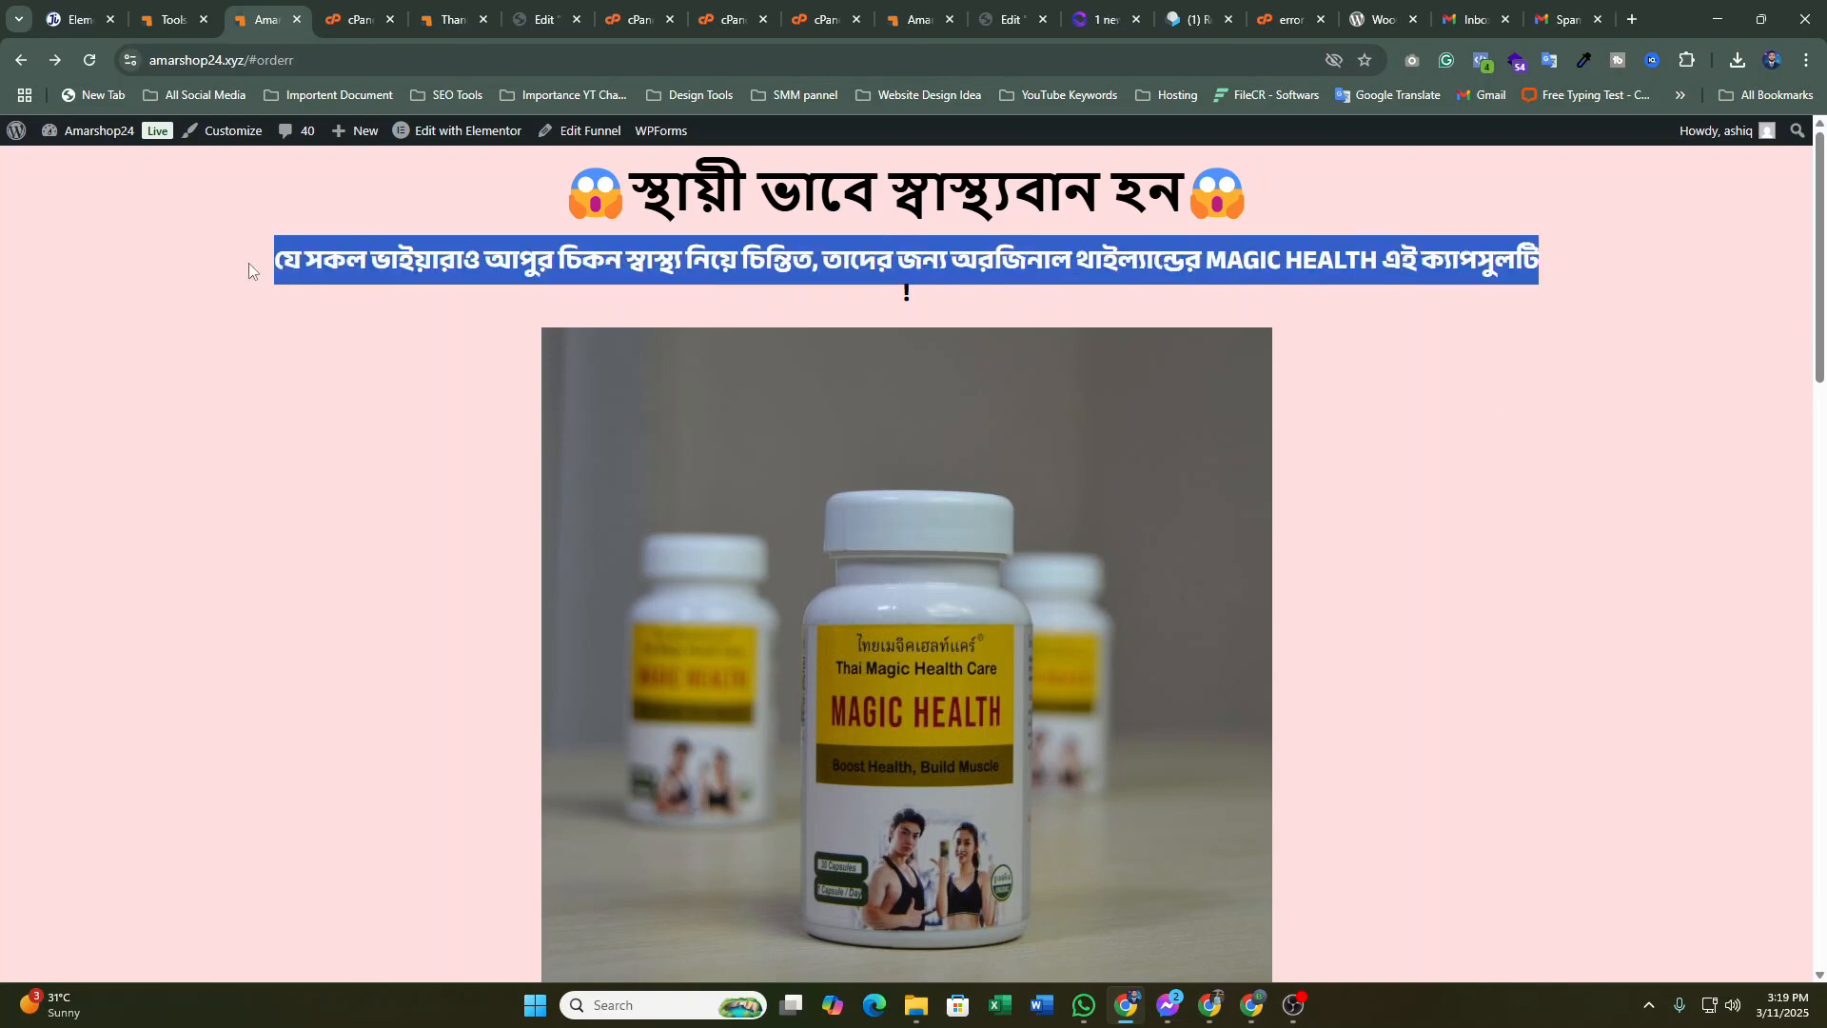
left_click(252, 270)
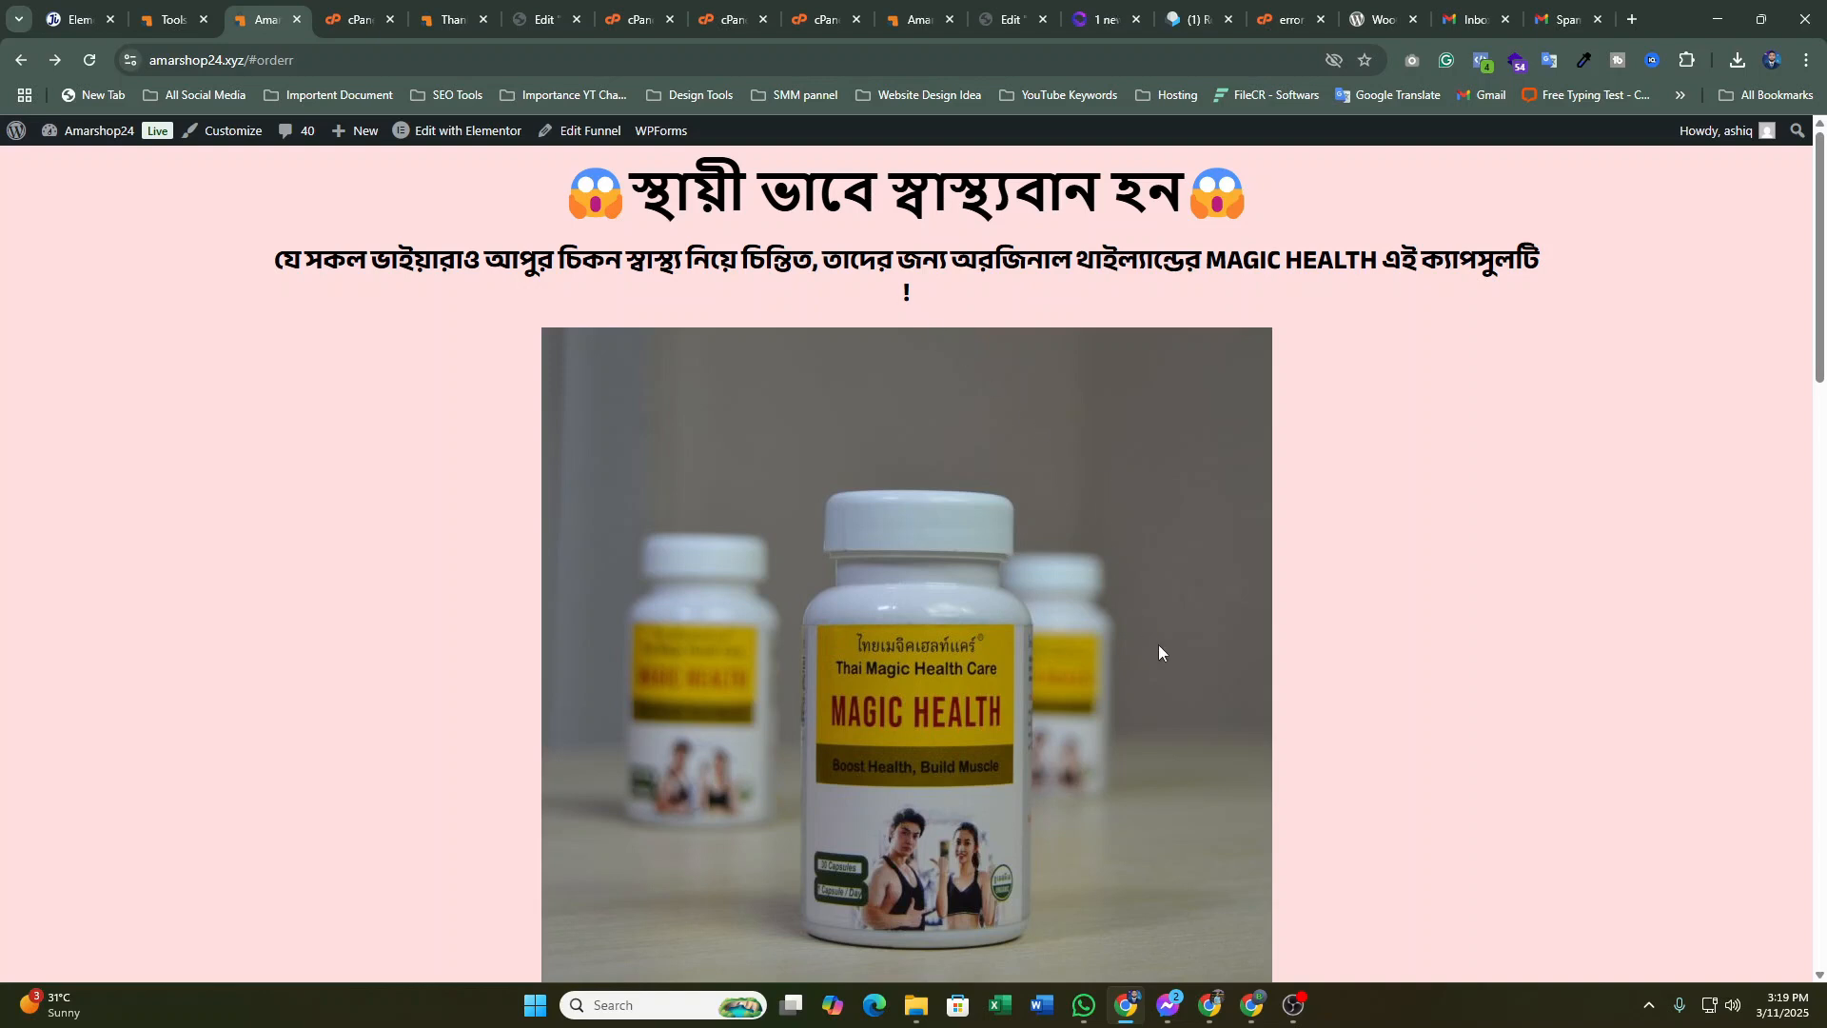
scroll(1157, 643, "down", 2)
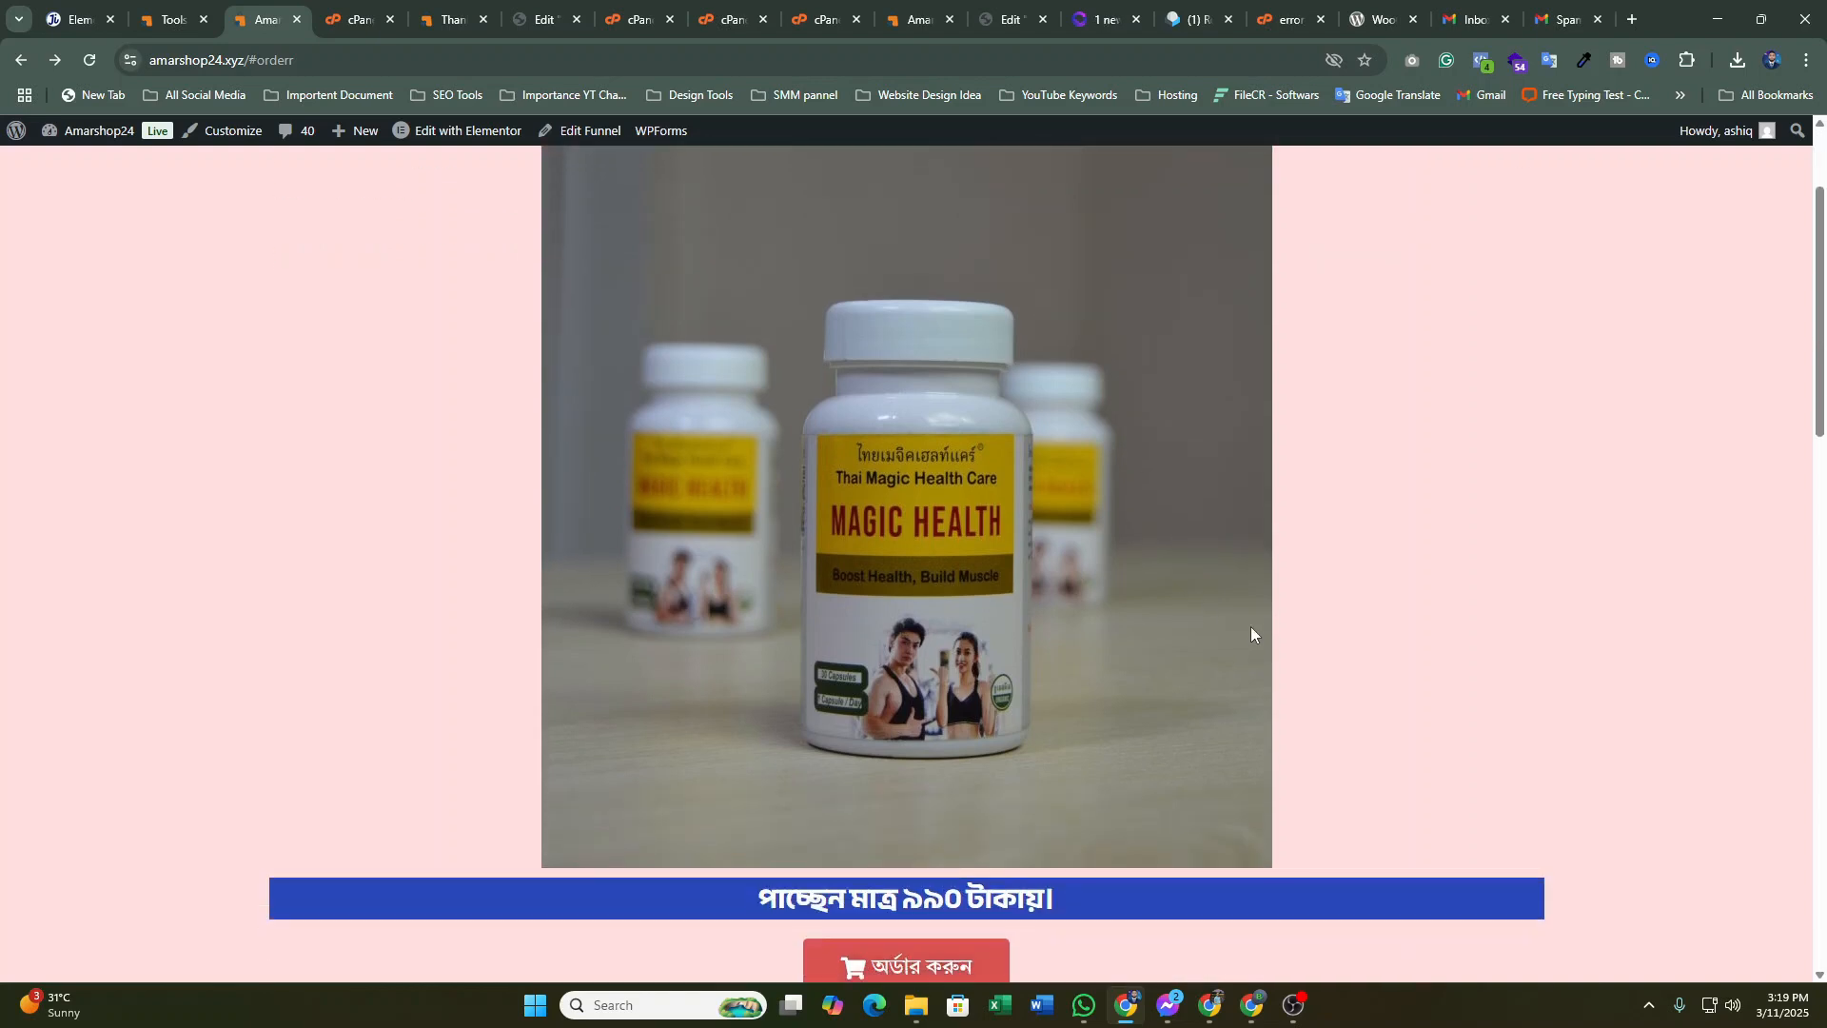